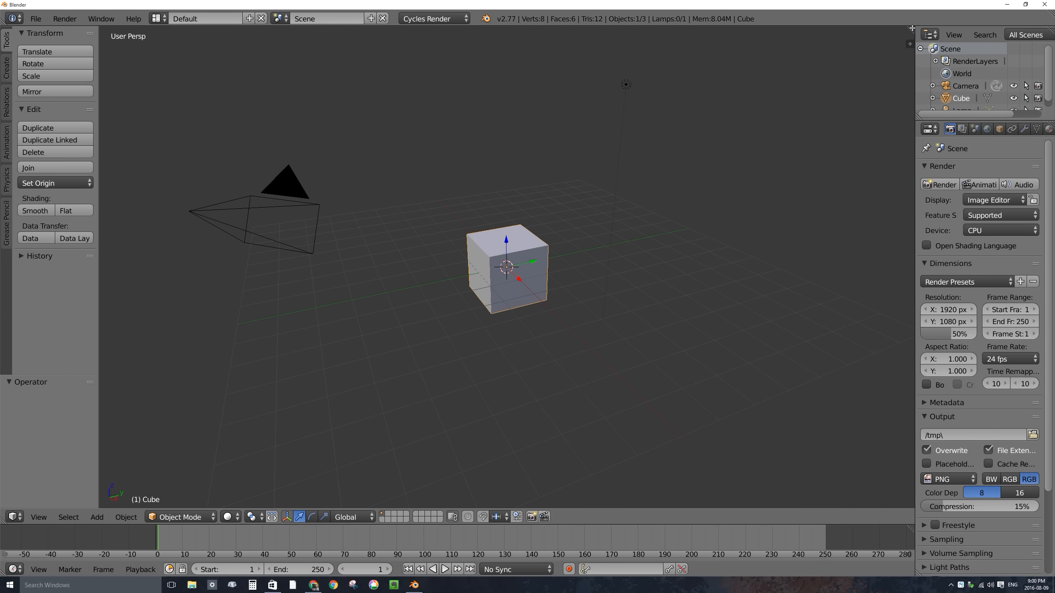
- Split the 3D viewport into two side-by-side areas and turn the new area into a Node Editor
drag(911, 28, 430, 187)
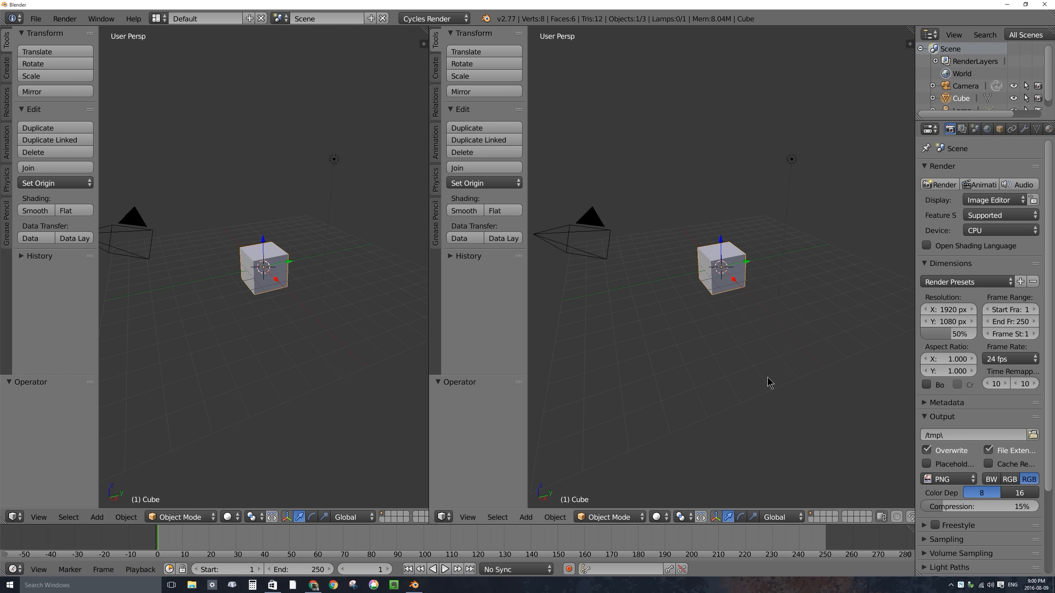
click(443, 517)
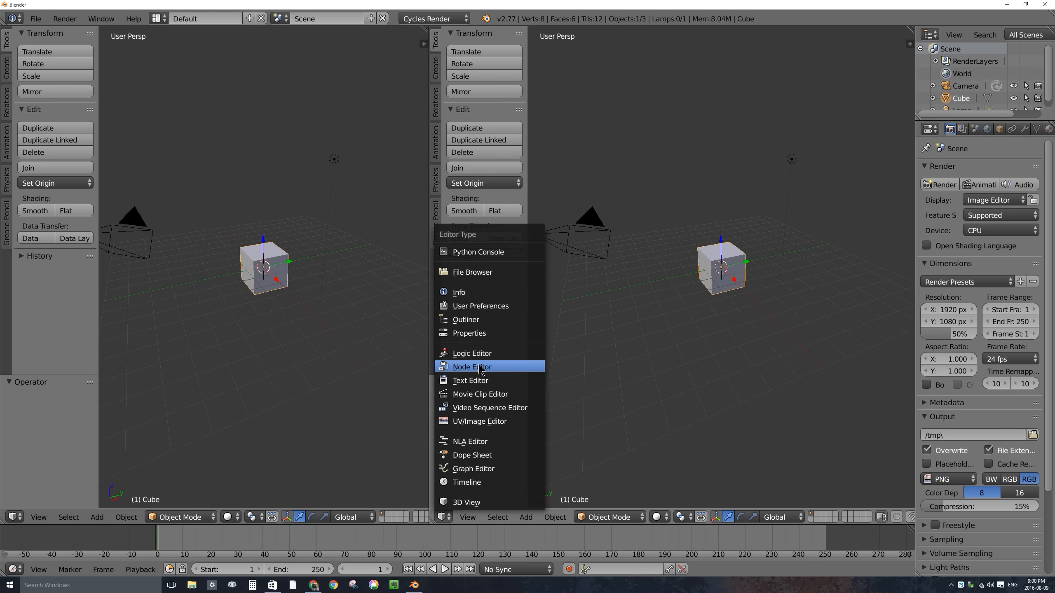
click(474, 368)
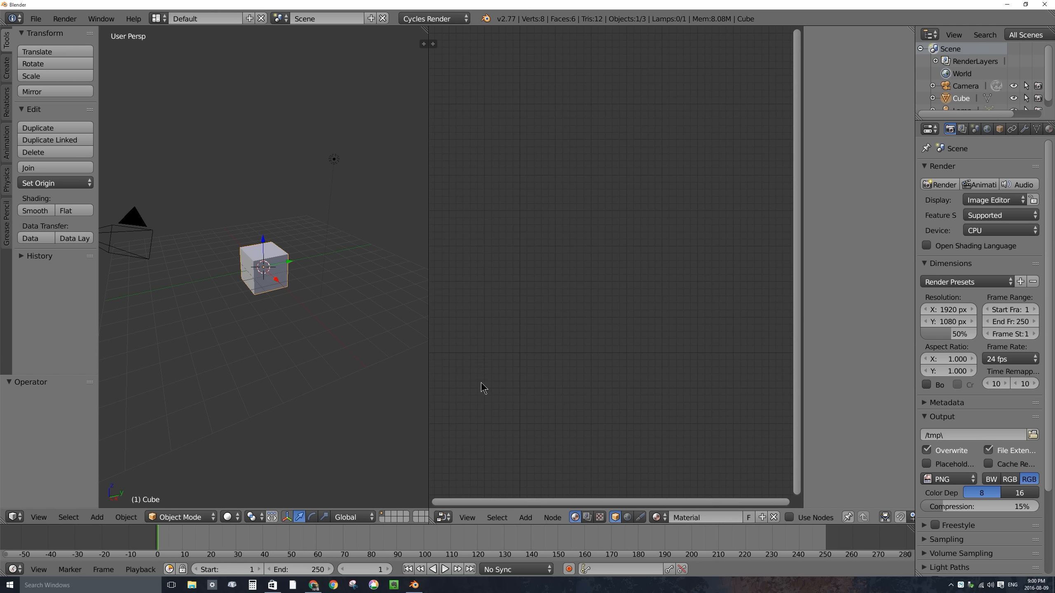
- Switch the Node Editor to compositing nodes and enable Use Nodes and Backdrop
click(586, 518)
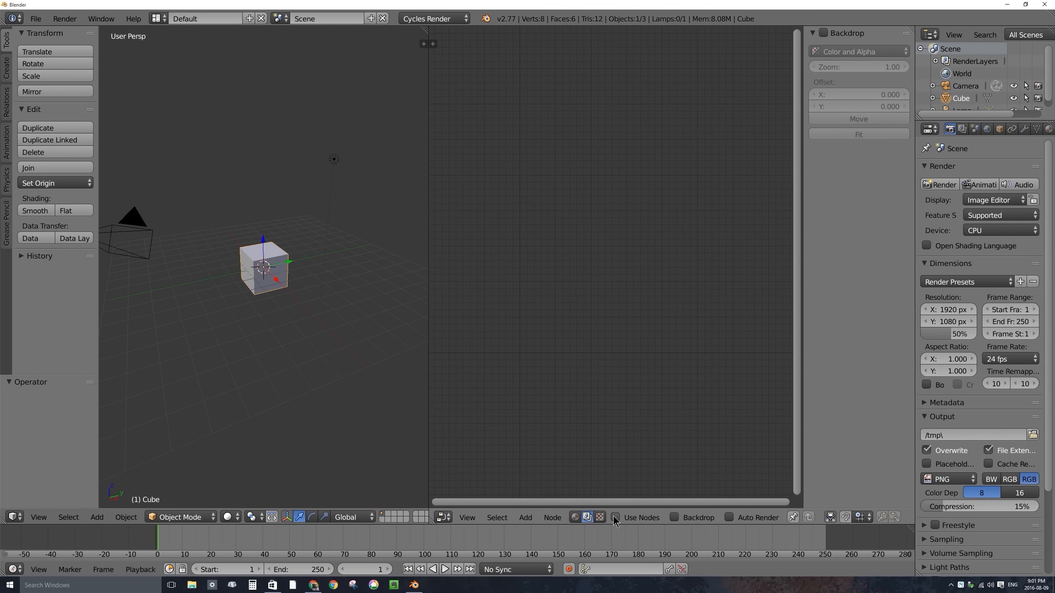
click(615, 517)
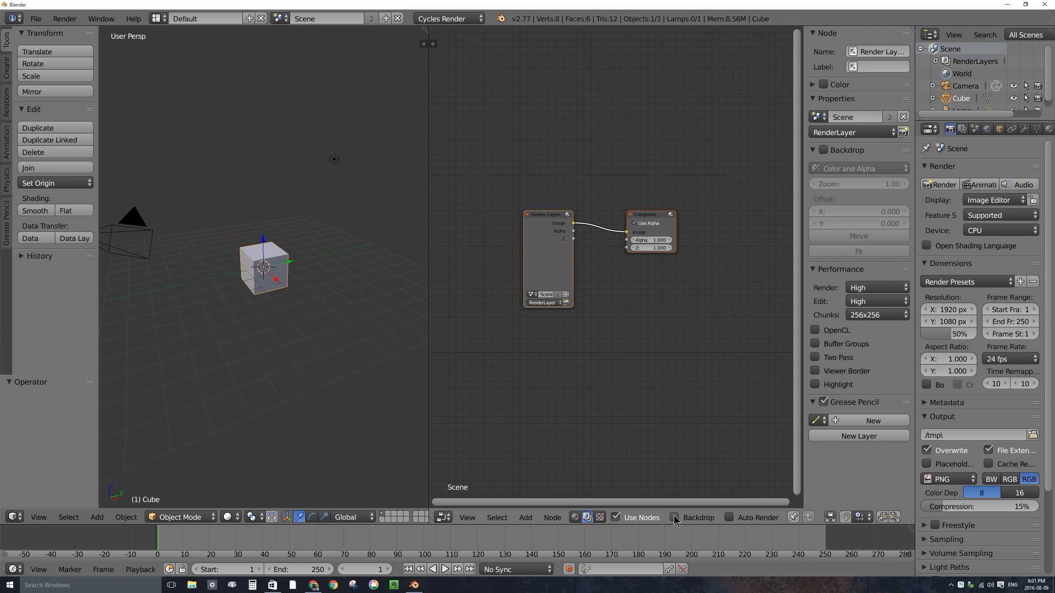
click(675, 517)
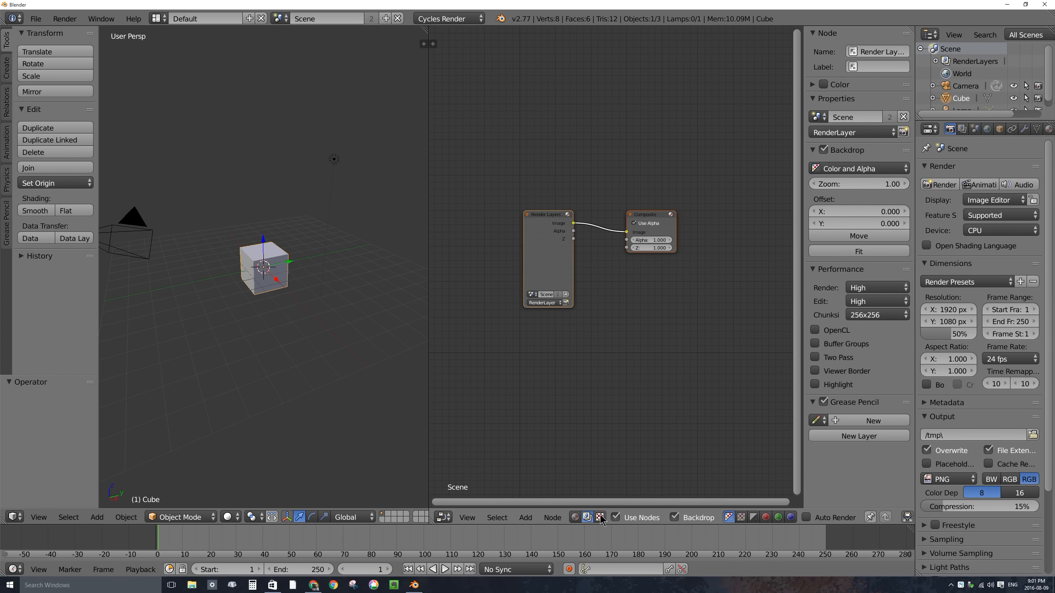
- Move the Render Layers and Composite nodes farther apart to leave room between them
scroll(544, 231, up, 2)
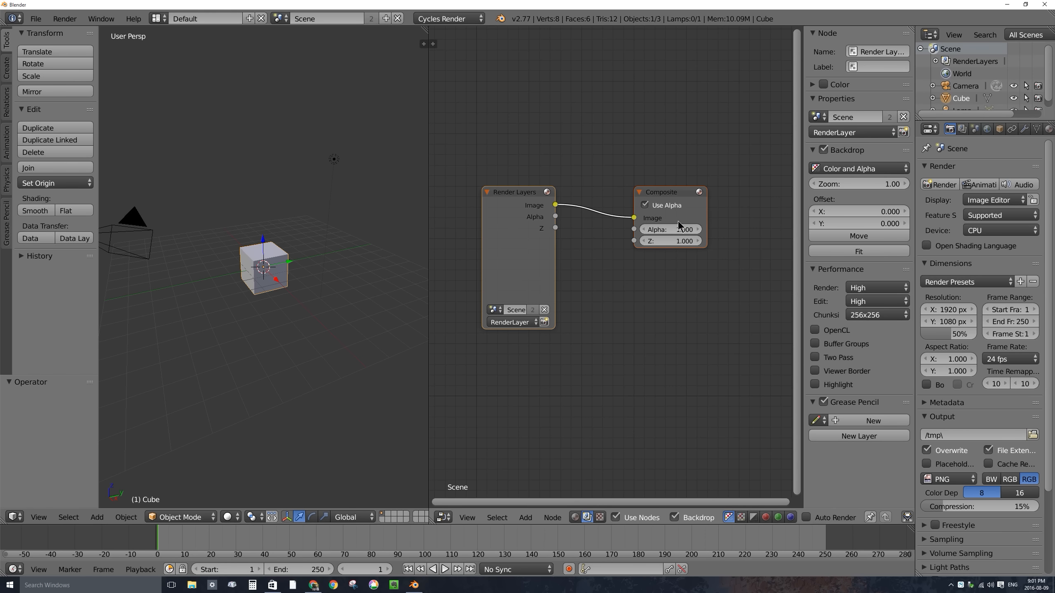
drag(518, 195, 507, 148)
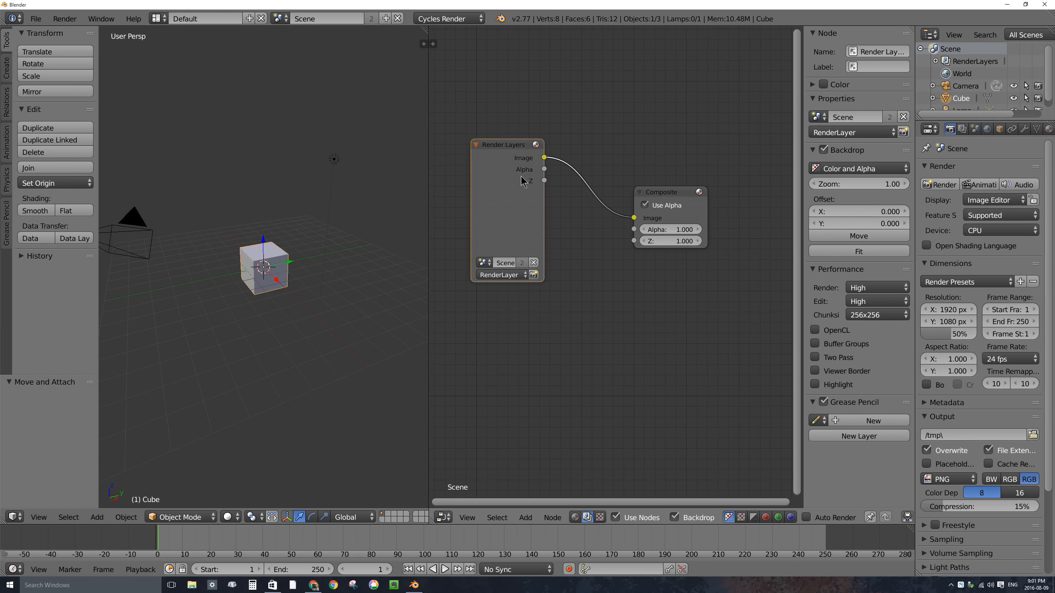
drag(667, 196, 720, 183)
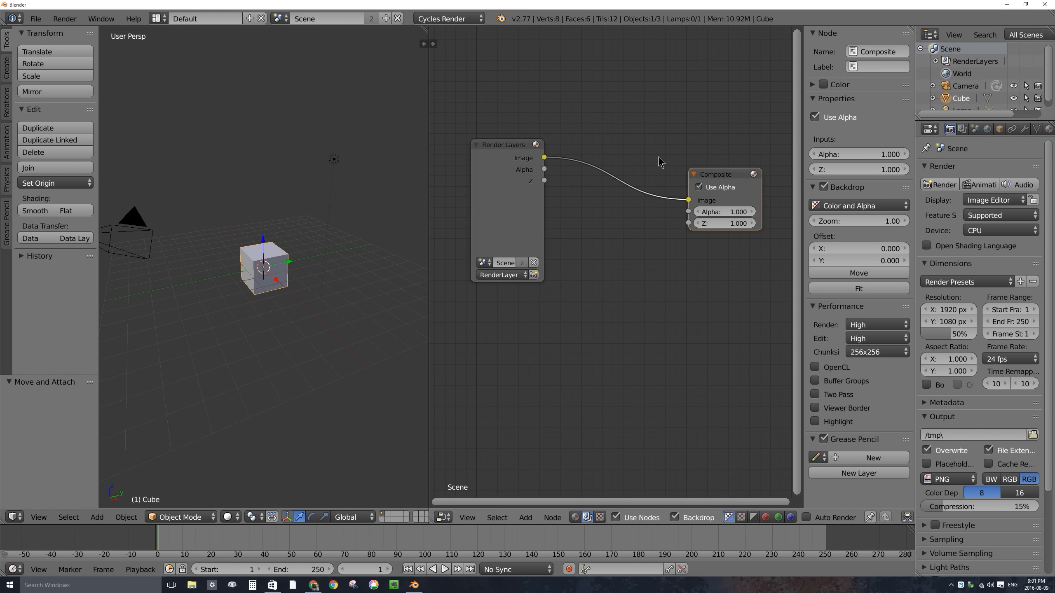
mouse_move(221, 283)
middle_down()
mouse_move(226, 292)
mouse_move(209, 304)
mouse_move(225, 296)
middle_up()
right_click(189, 314)
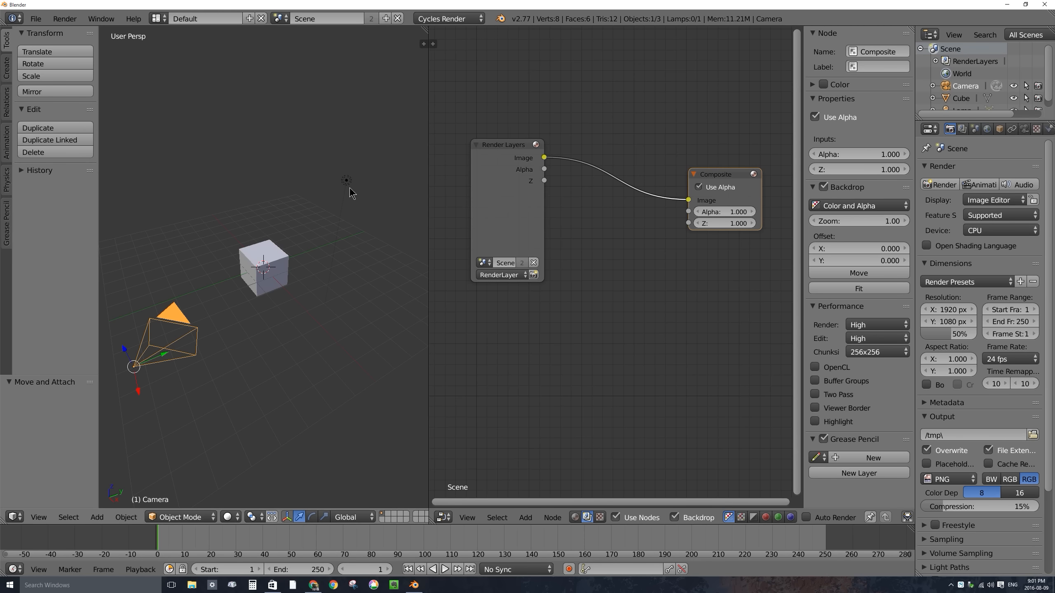
right_click(346, 181)
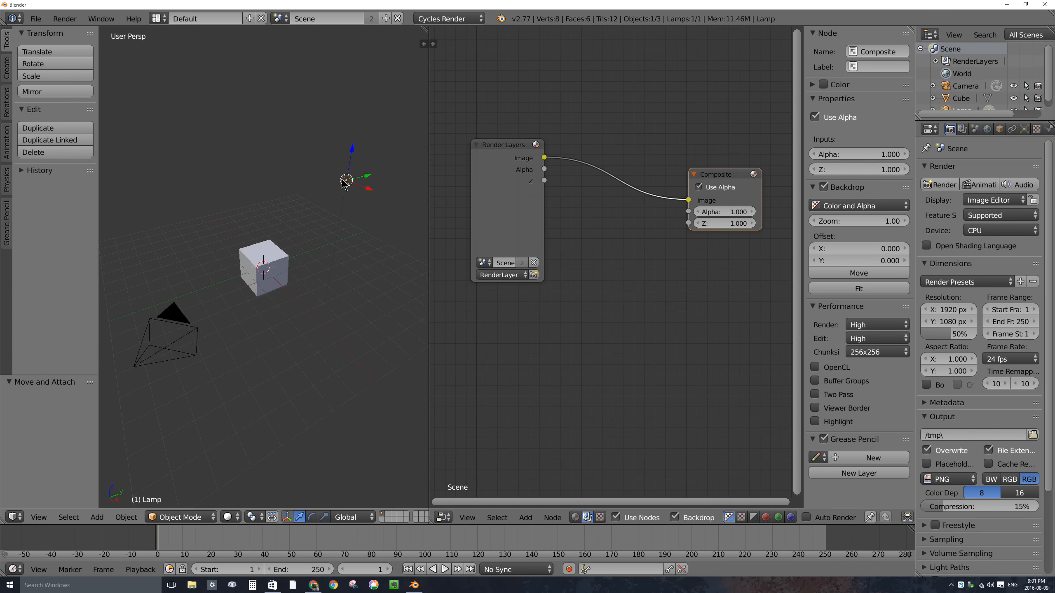
right_click(265, 255)
right_click(183, 317)
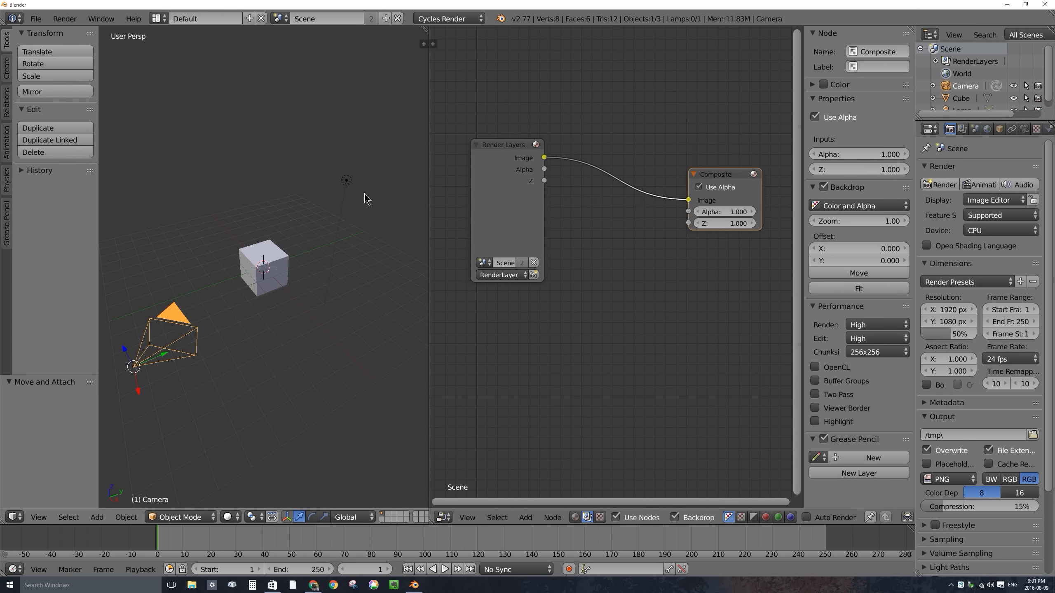
right_click(346, 181)
- Delete the default cube from the scene
right_click(276, 264)
scroll(282, 231, up, 2)
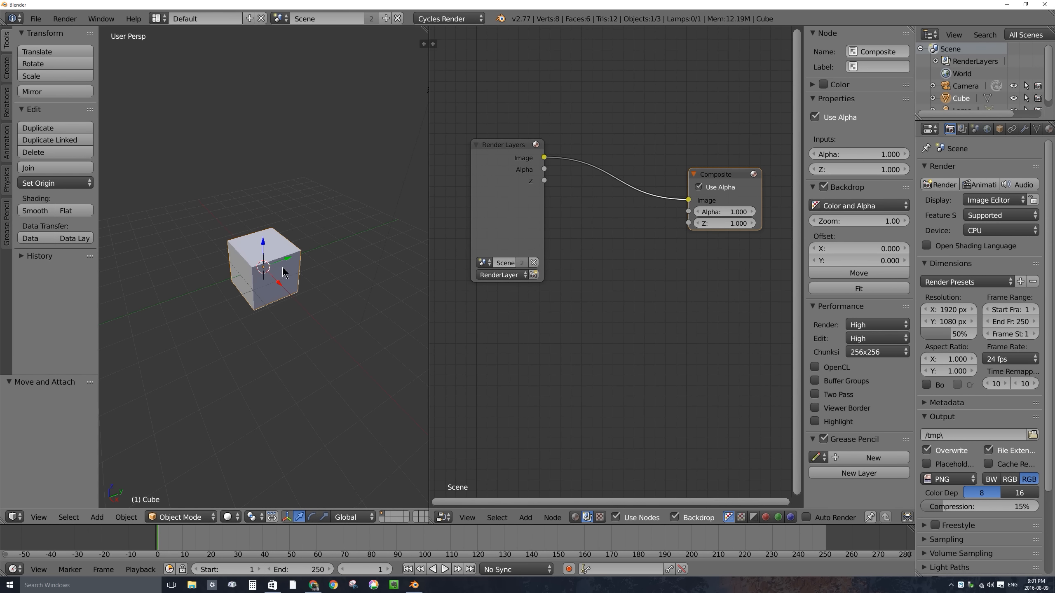
key(x)
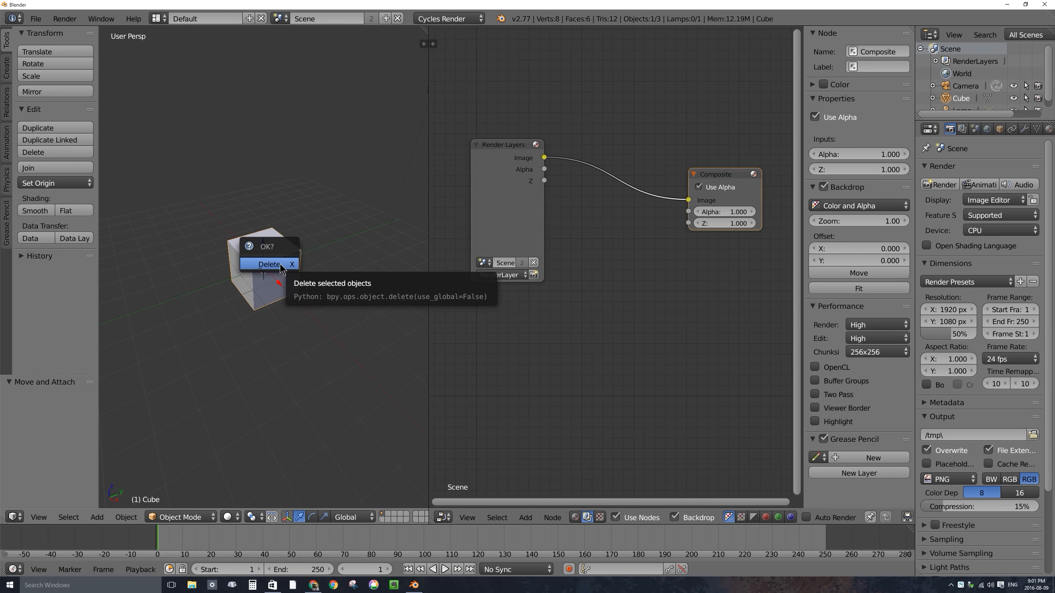
click(270, 265)
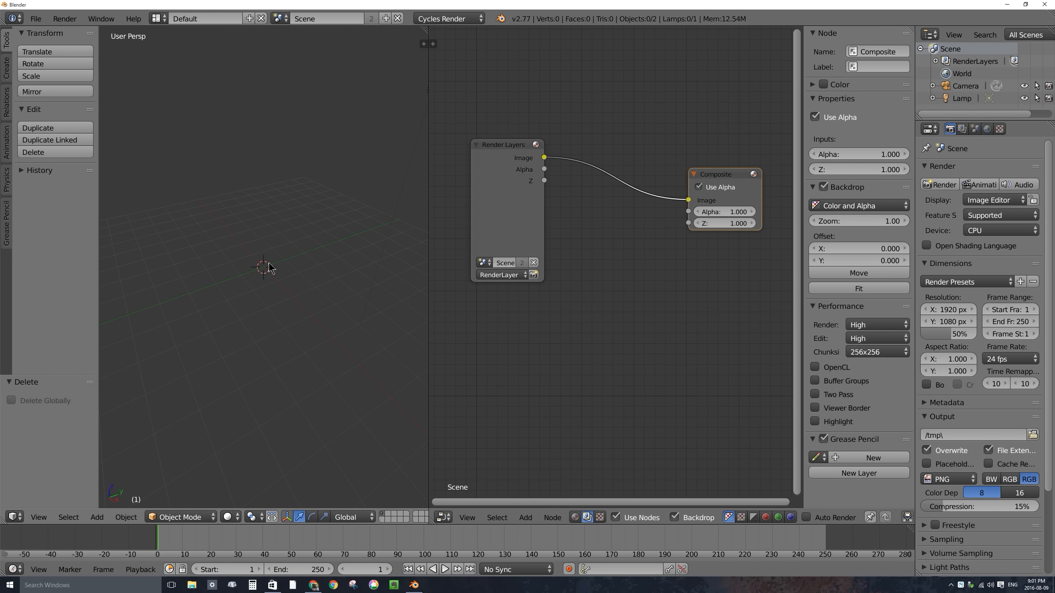
- Add a mesh plane at the origin and scale it up about 7.16 times as a ground surface
key(shift+a)
mouse_move(270, 265)
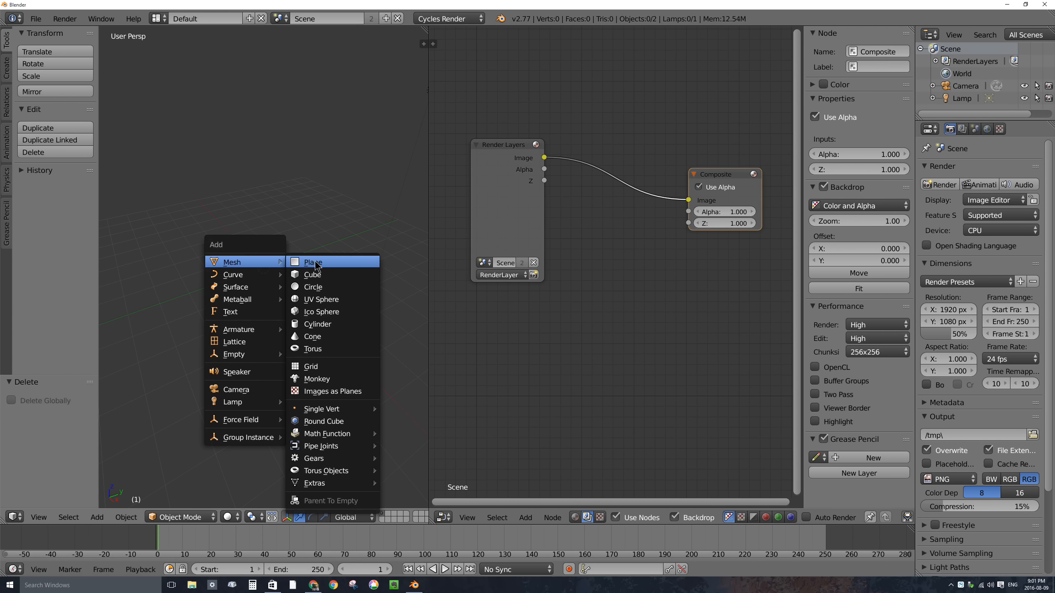
click(316, 265)
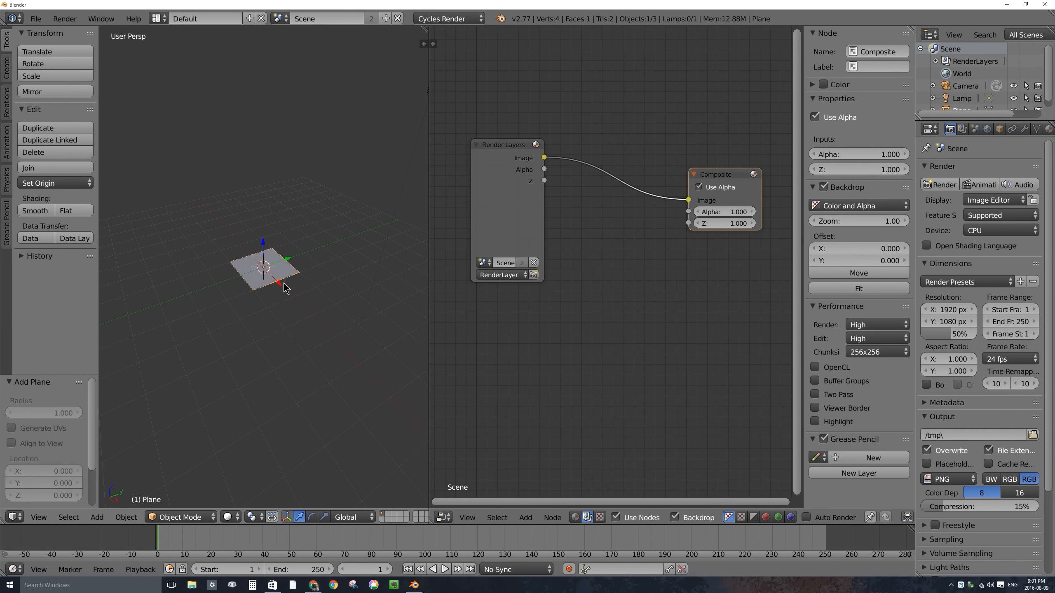
key(s)
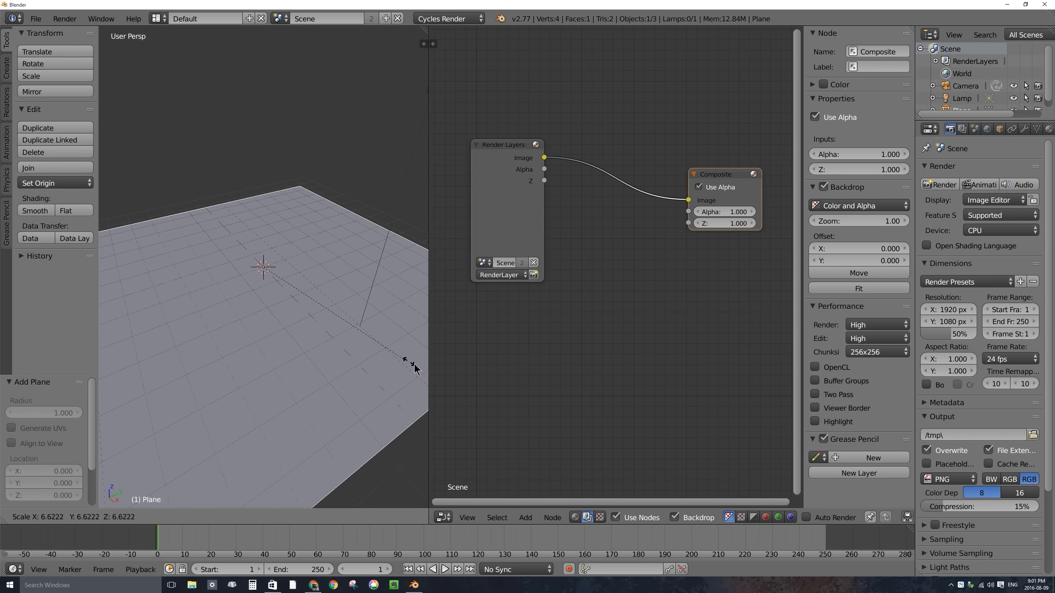
click(416, 367)
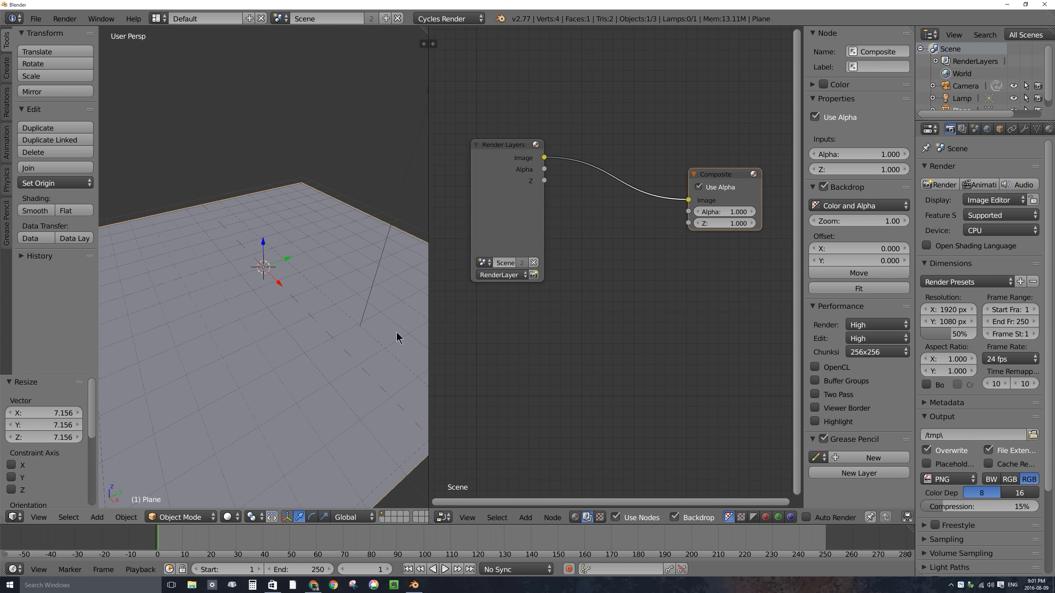
- Add a text object at the origin and show the 3D view in wireframe
key(shift+a)
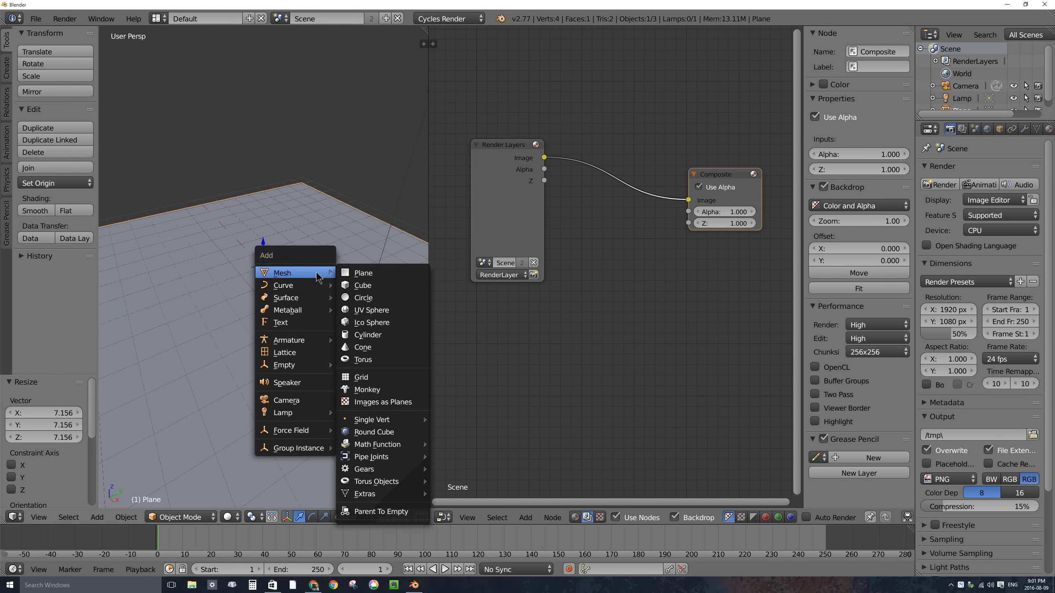
click(292, 327)
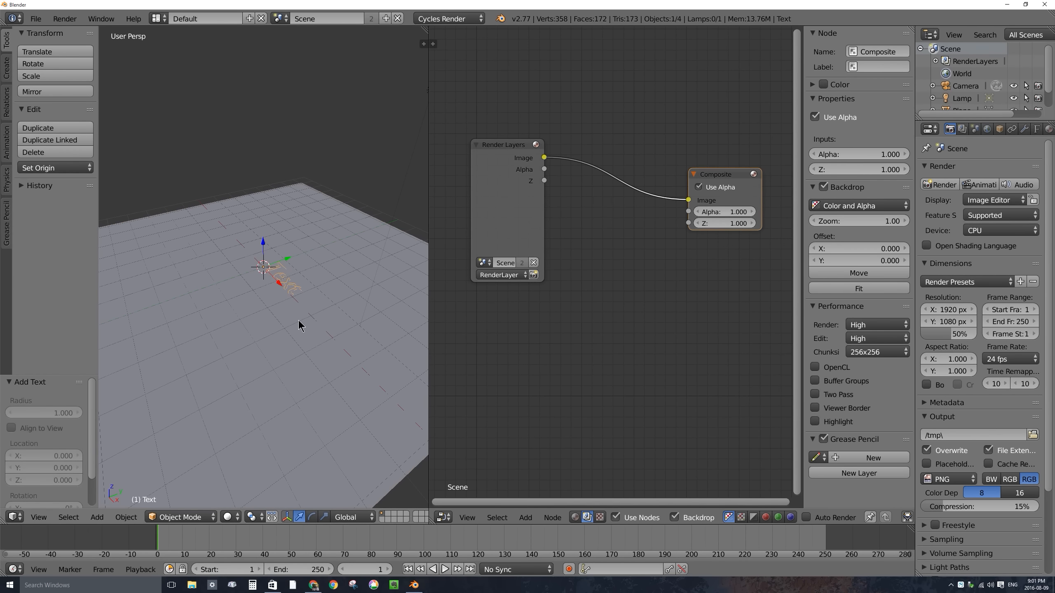
middle_drag(264, 293, 317, 303)
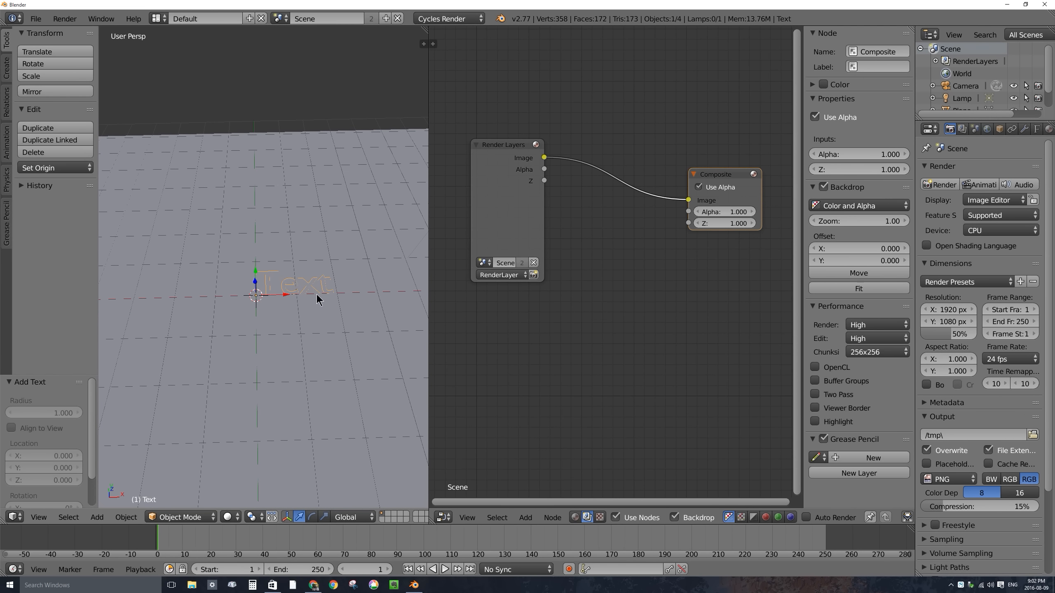
key(z)
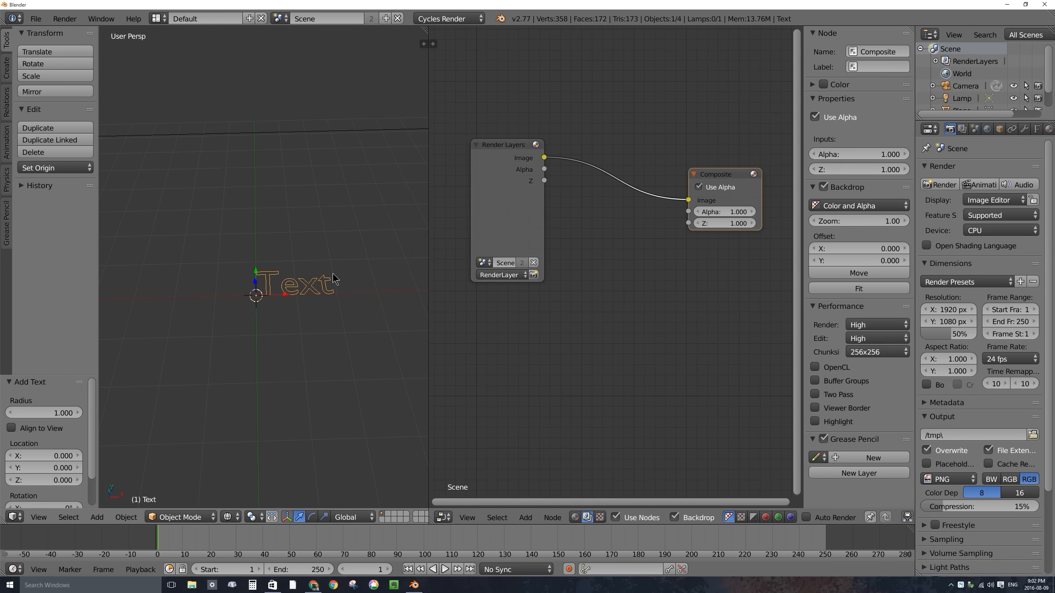
- Replace the text object's default wording with "Shadow Only" and return to Object Mode
key(Tab)
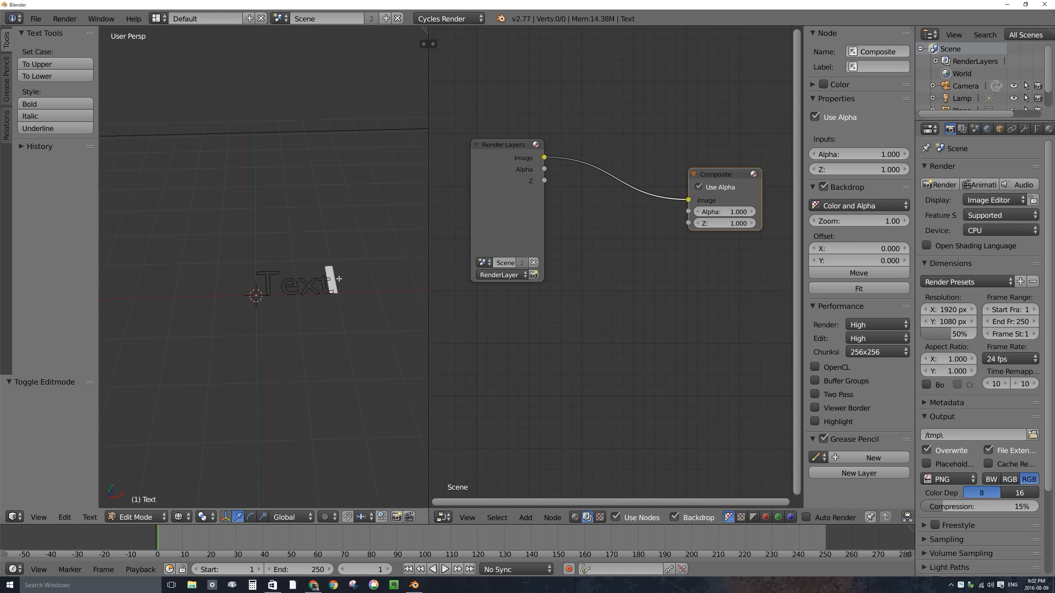
key(BackSpace)
key(BackSpace)
key(BackSpace)
key(BackSpace)
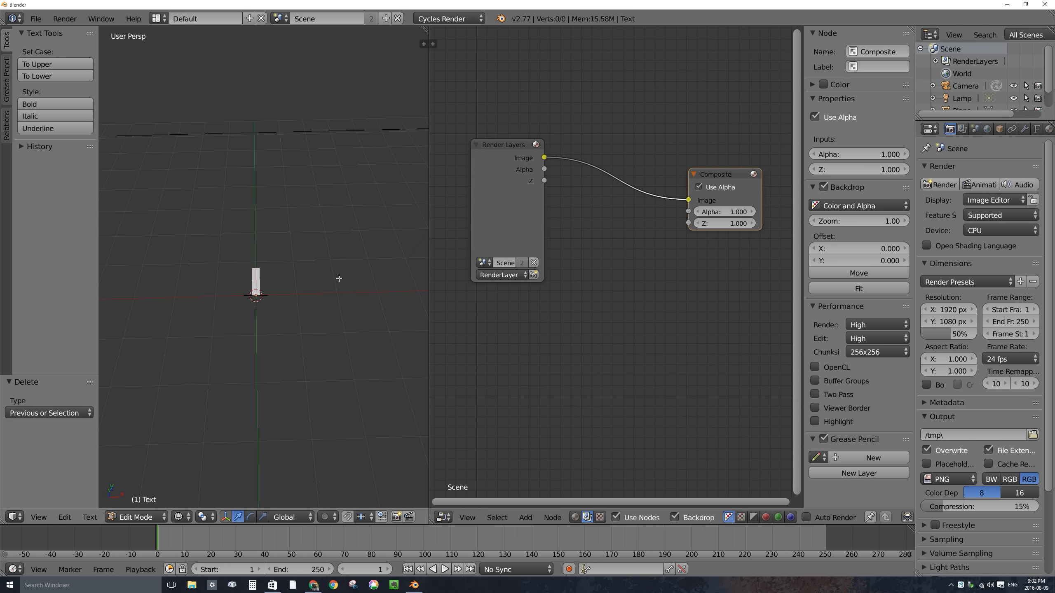
text(Shadow)
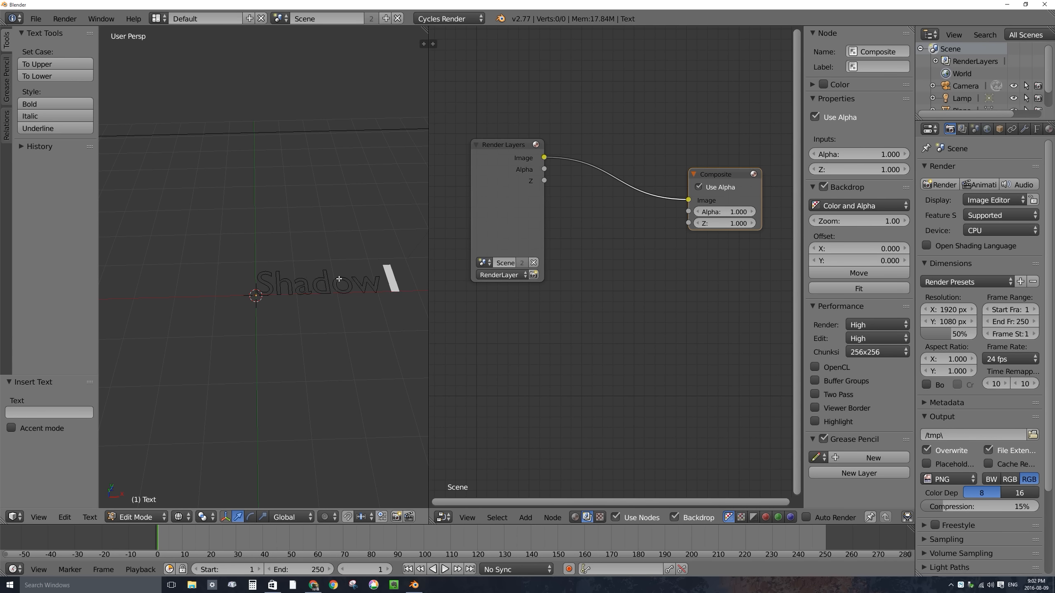
text( Oven)
scroll(392, 276, down, 2)
key(Tab)
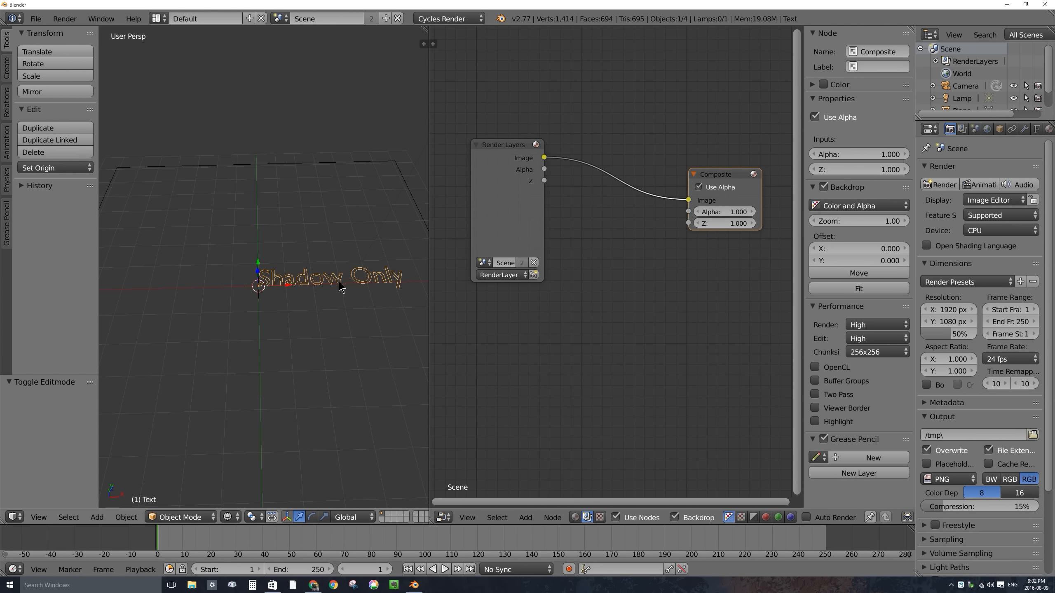
- Widen the properties area, extrude the text geometry by about 0.171, and return the 3D view to solid shading
middle_drag(349, 283, 307, 293)
middle_drag(263, 345, 251, 331)
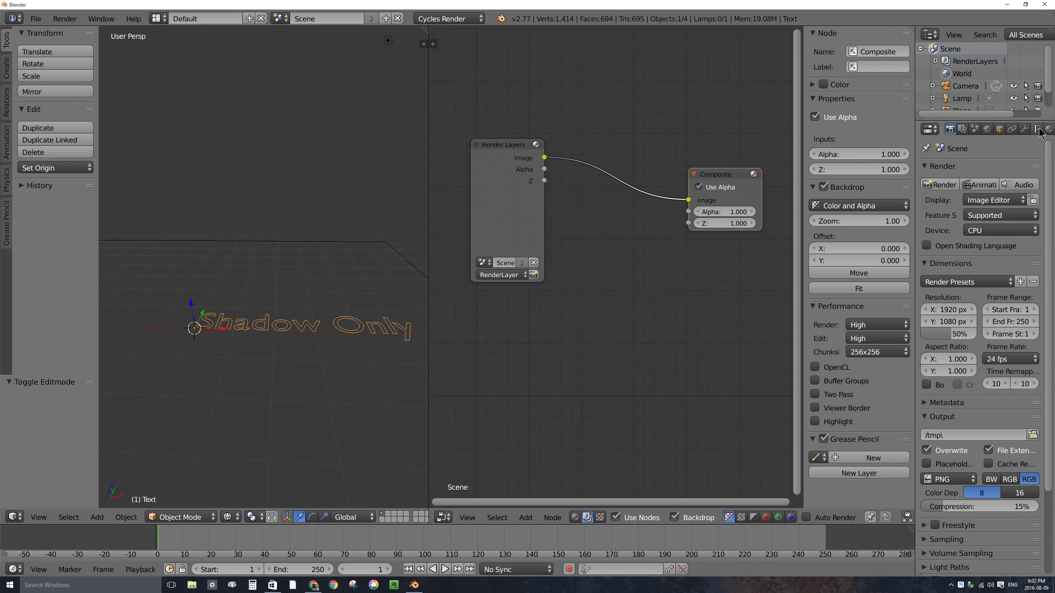
drag(915, 130, 878, 129)
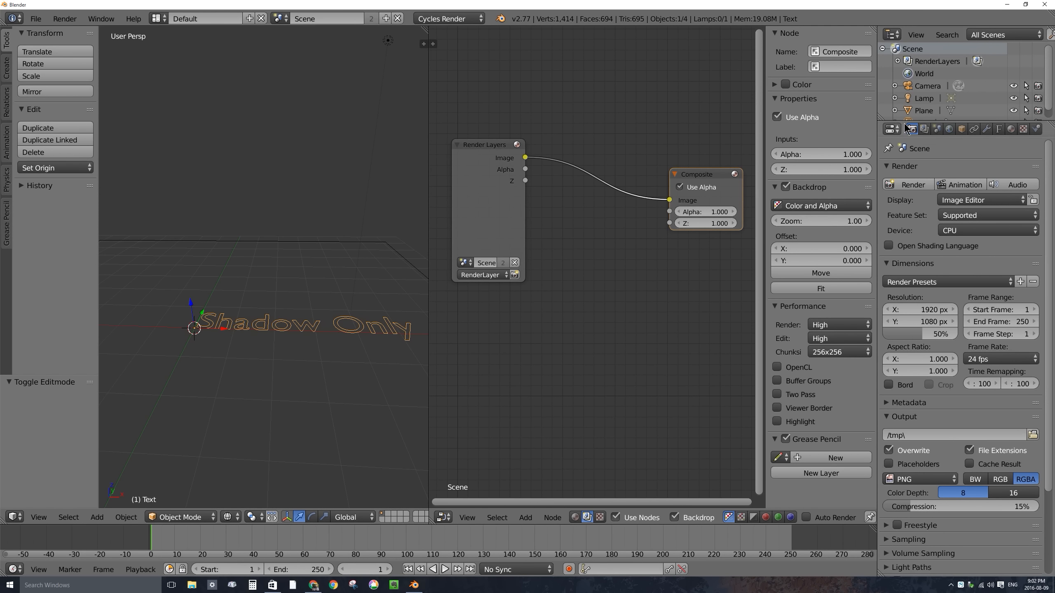
click(998, 129)
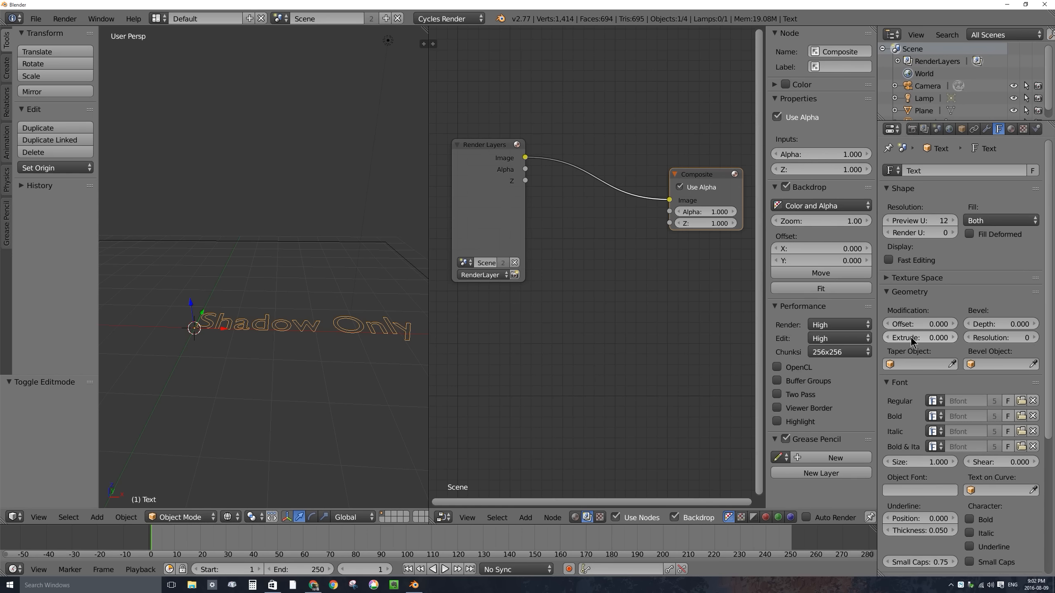
drag(909, 338, 959, 338)
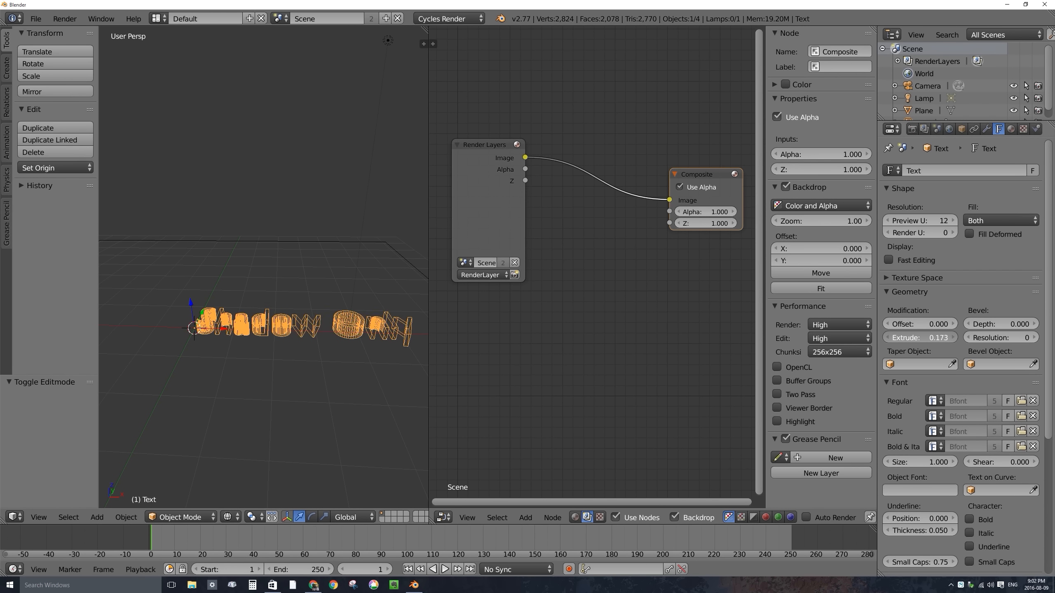
scroll(332, 329, up, 1)
middle_drag(332, 328, 354, 340)
scroll(333, 347, down, 1)
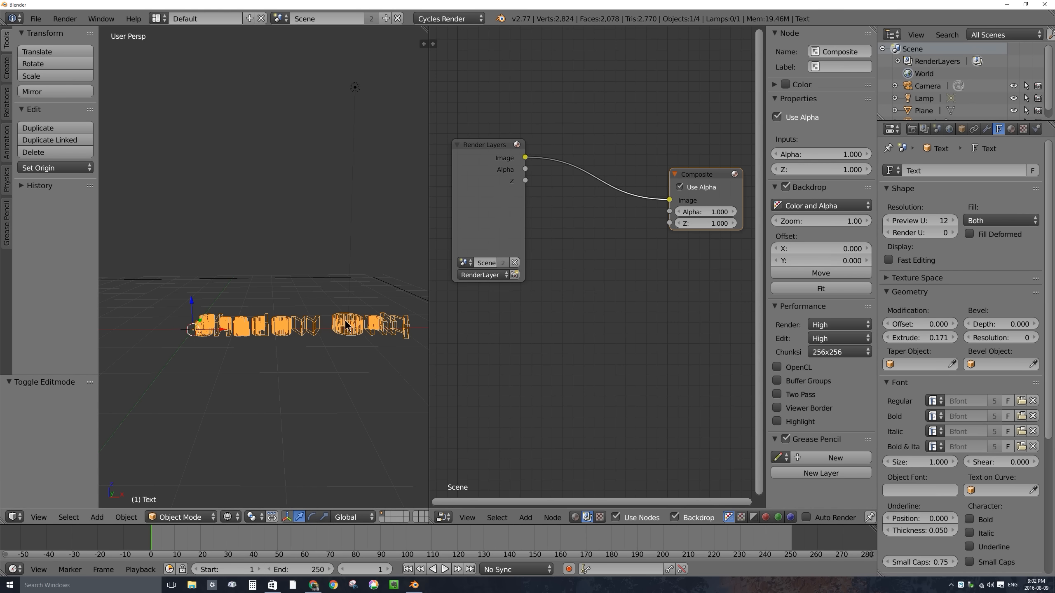
key(z)
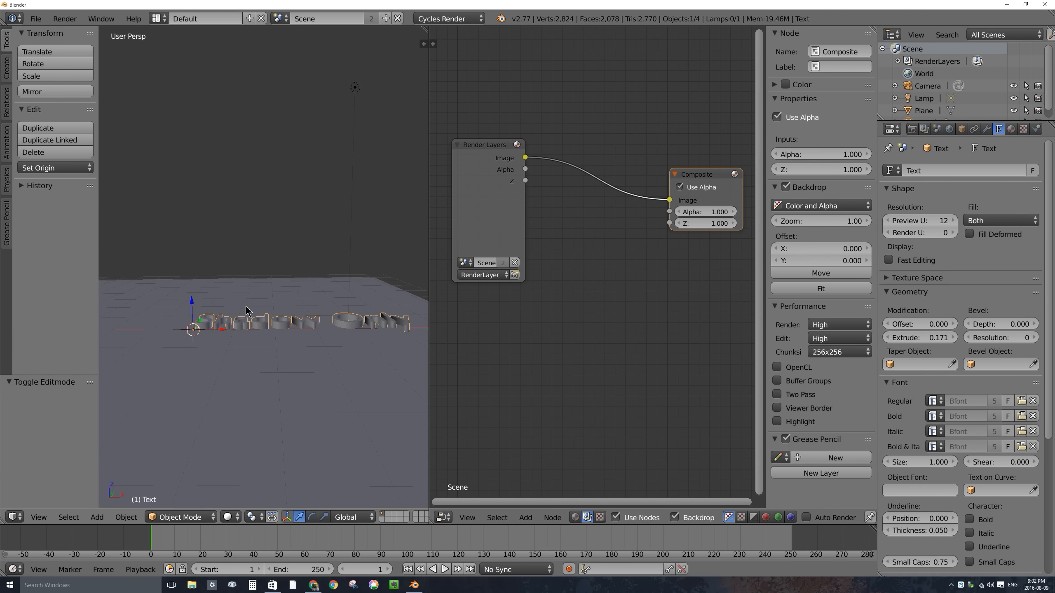
- Rotate the Shadow Only text 90° about the global X axis so it stands upright on the plane
middle_drag(245, 309, 182, 307)
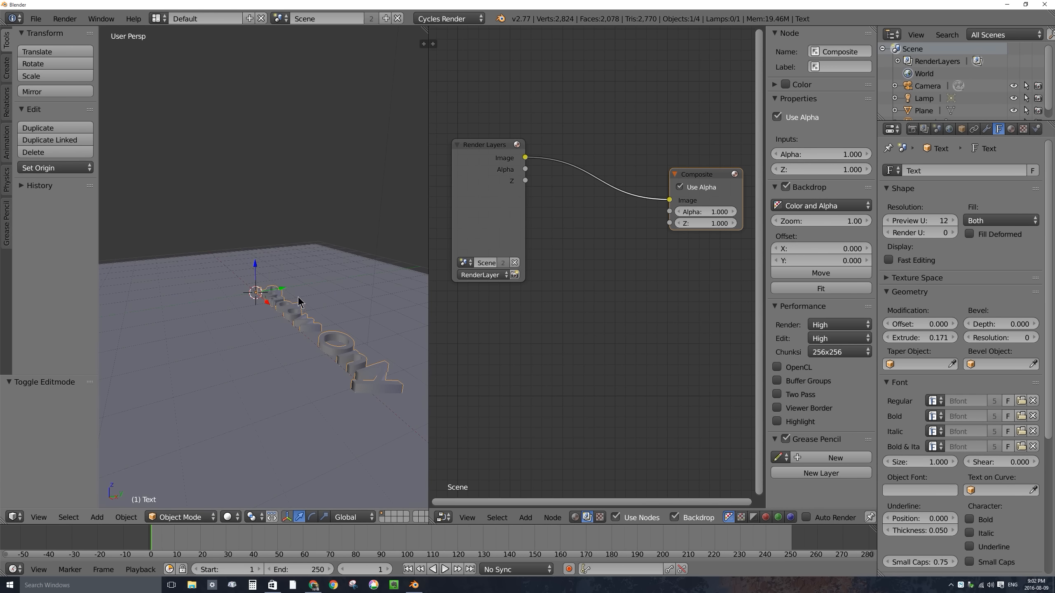
key(r)
text(x)
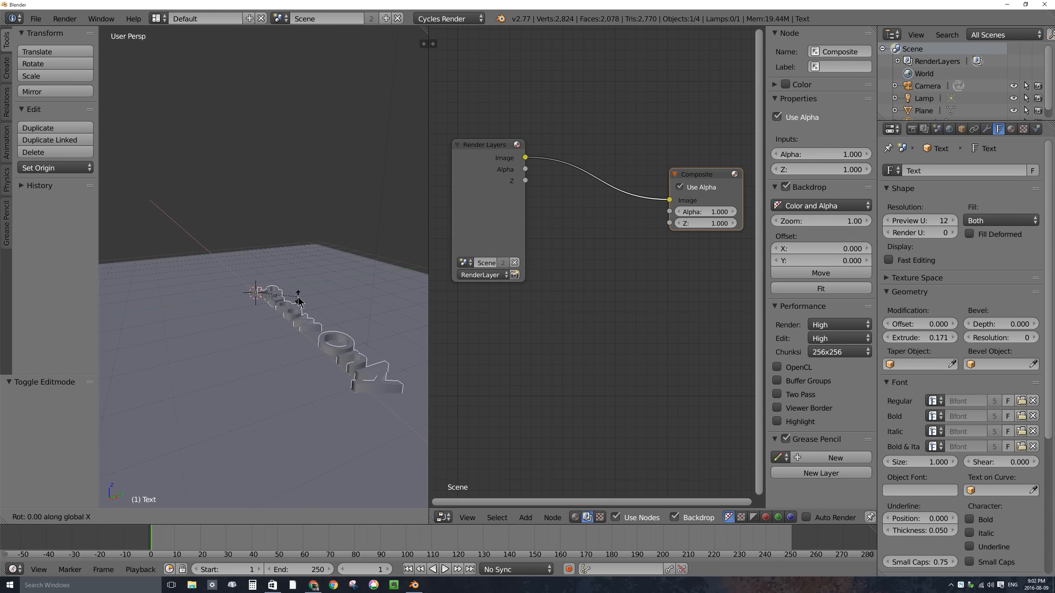
text(90)
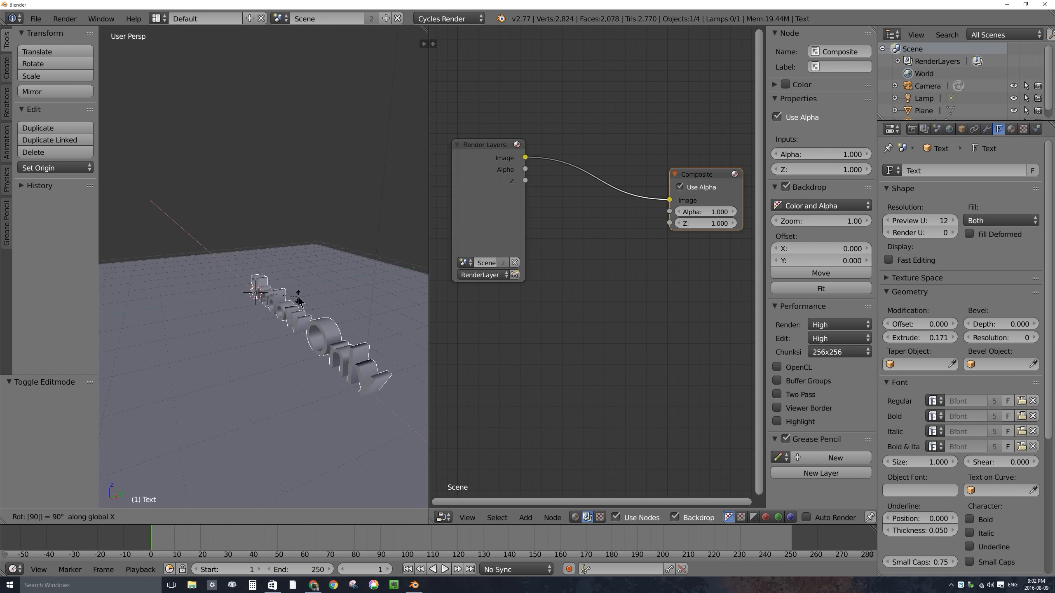
key(Return)
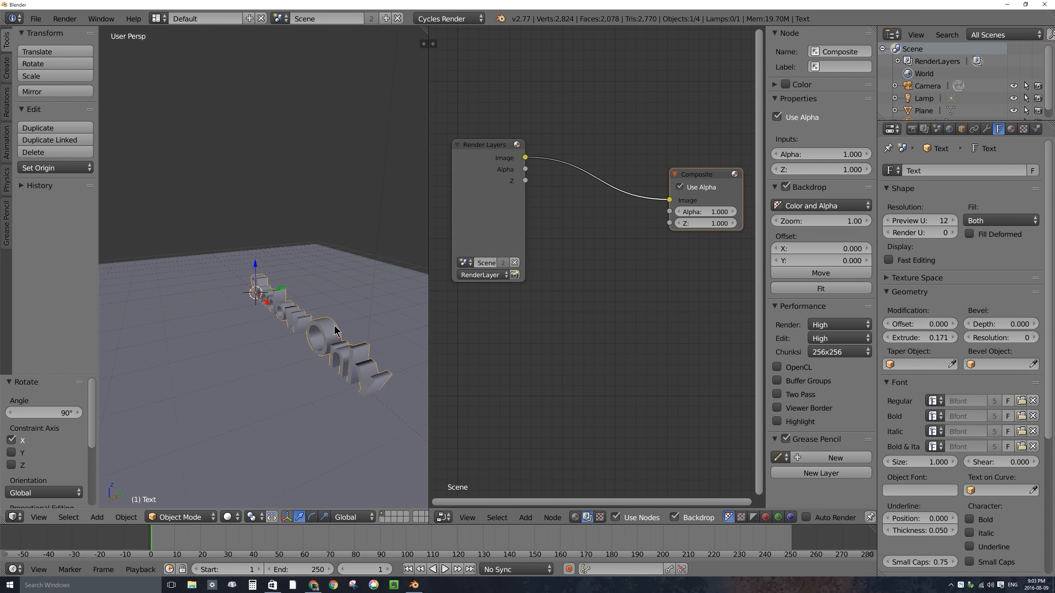
middle_drag(235, 334, 304, 341)
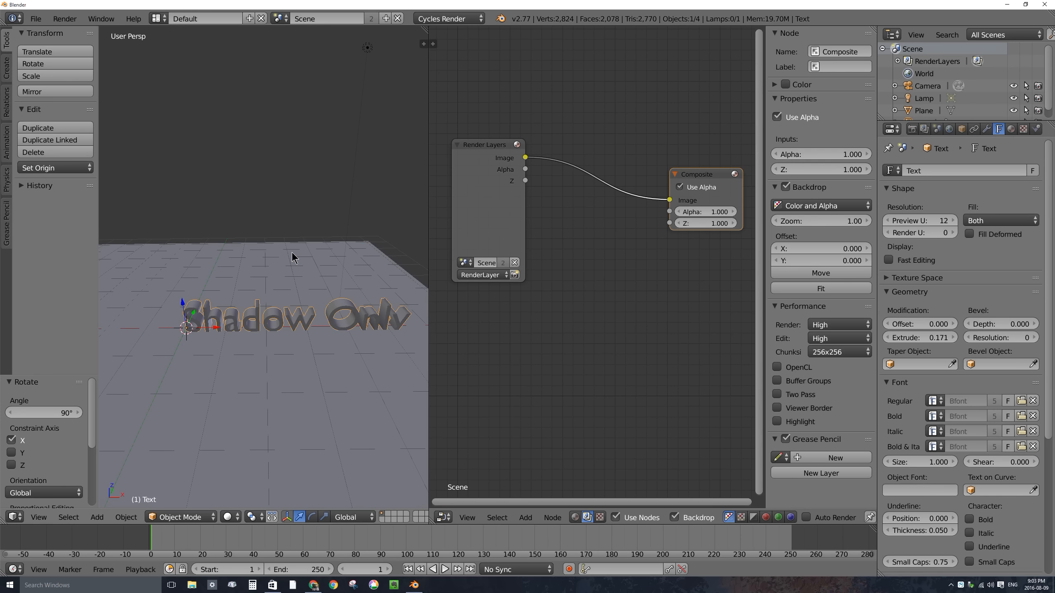
- Switch to the camera view, lock the camera to the view, and reposition the camera to see the text from the front
key(KP_0)
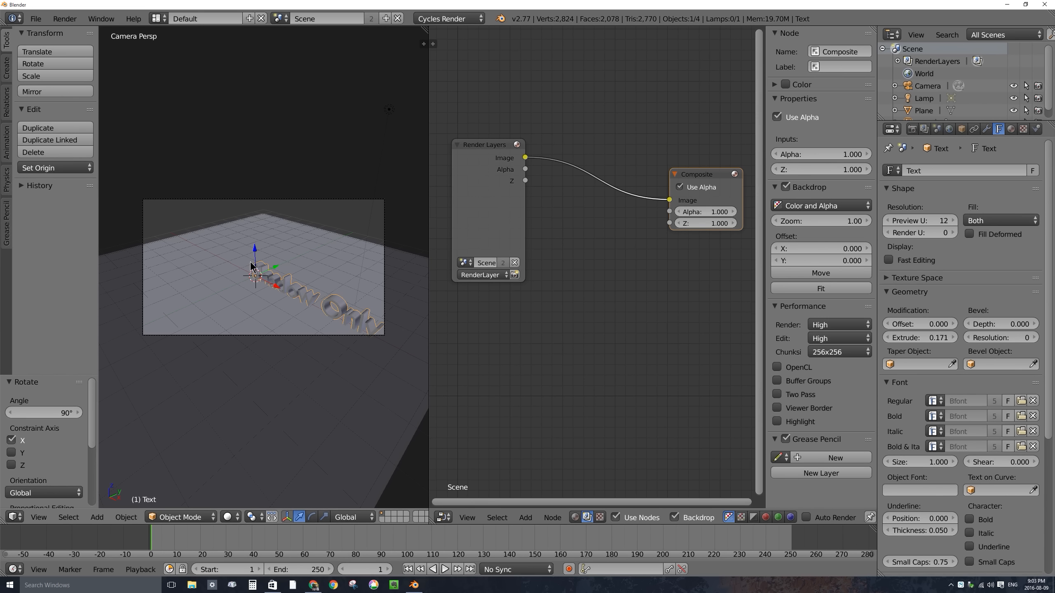
middle_drag(237, 282, 272, 267)
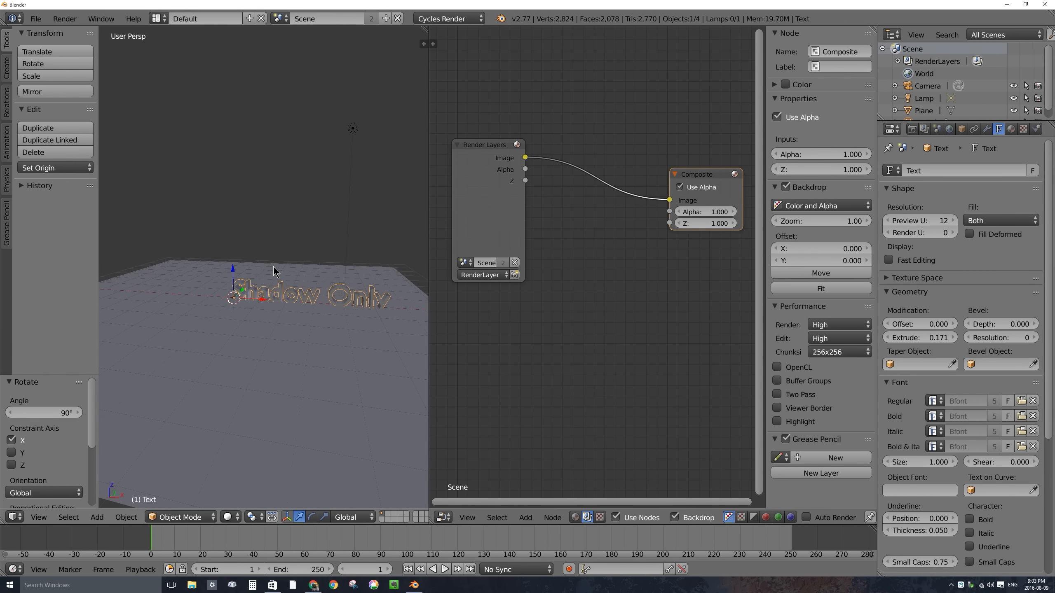
key(KP_0)
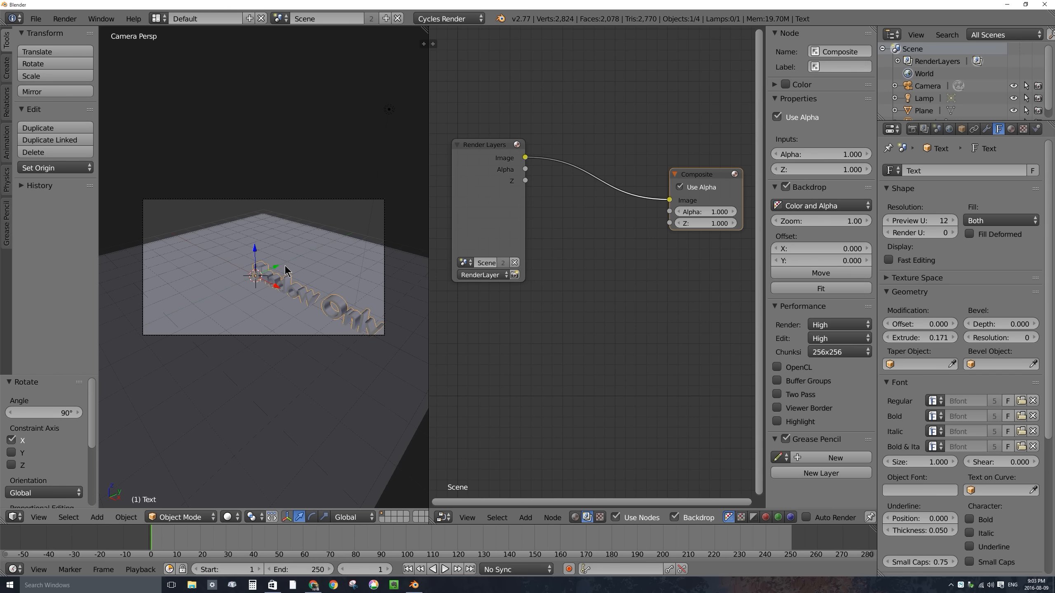
key(n)
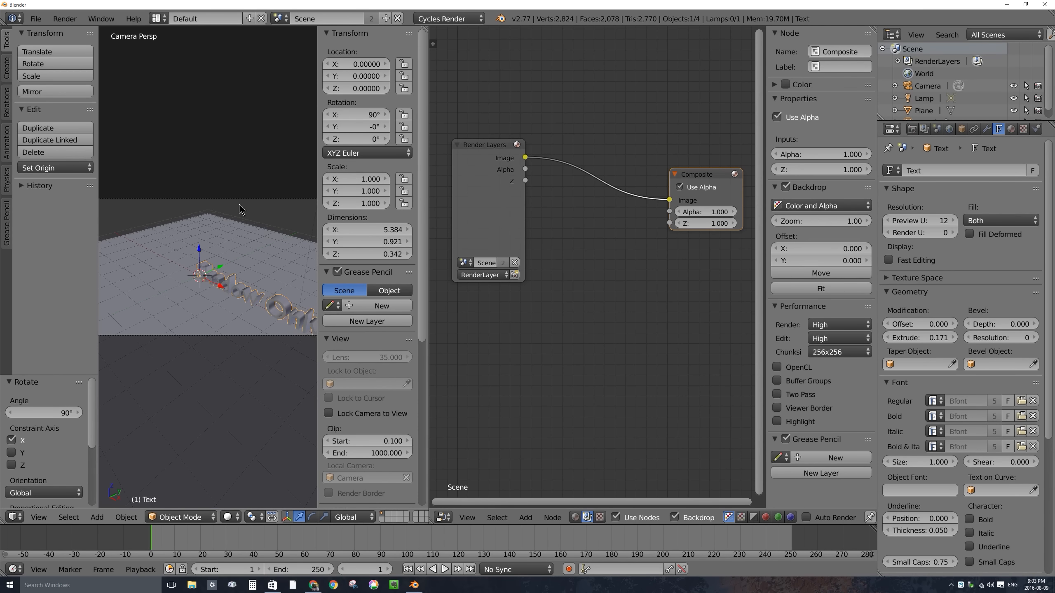
key(n)
key(n)
key(n)
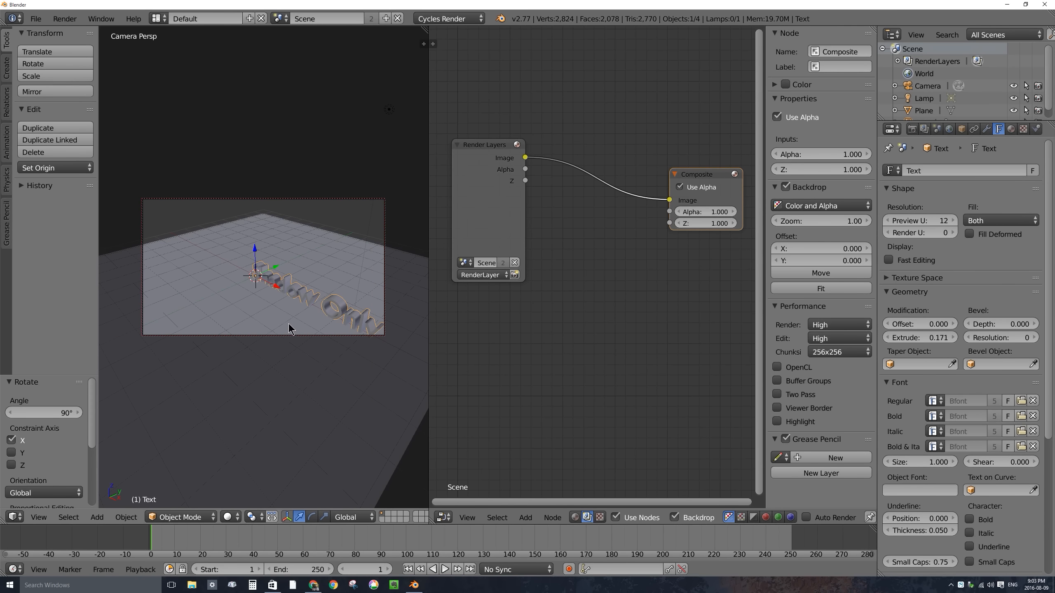
middle_drag(225, 299, 274, 290)
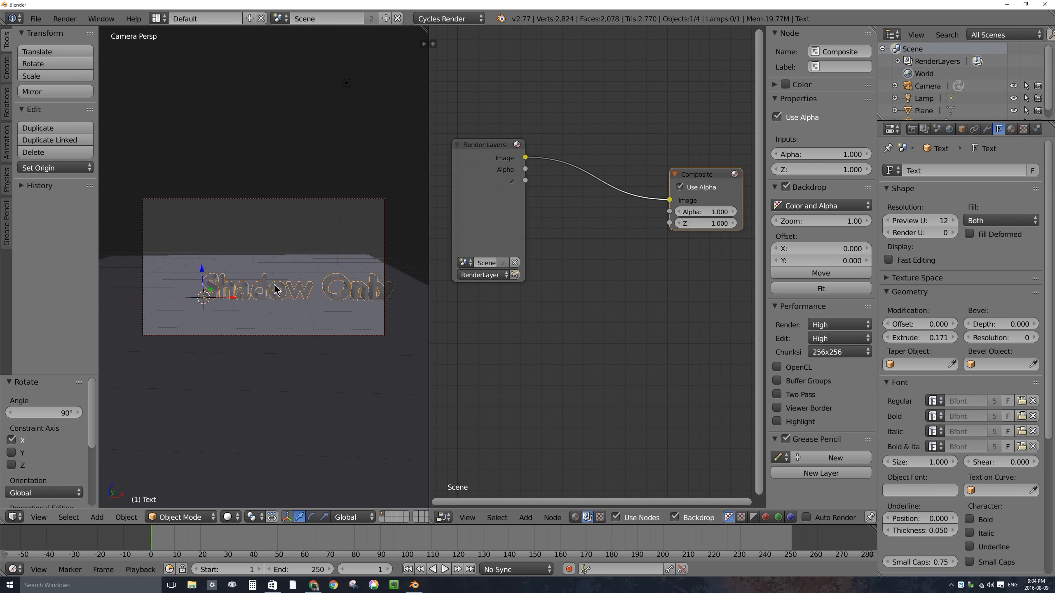
- Rotate the Shadow Only text about 47° around the global Z axis
key(r)
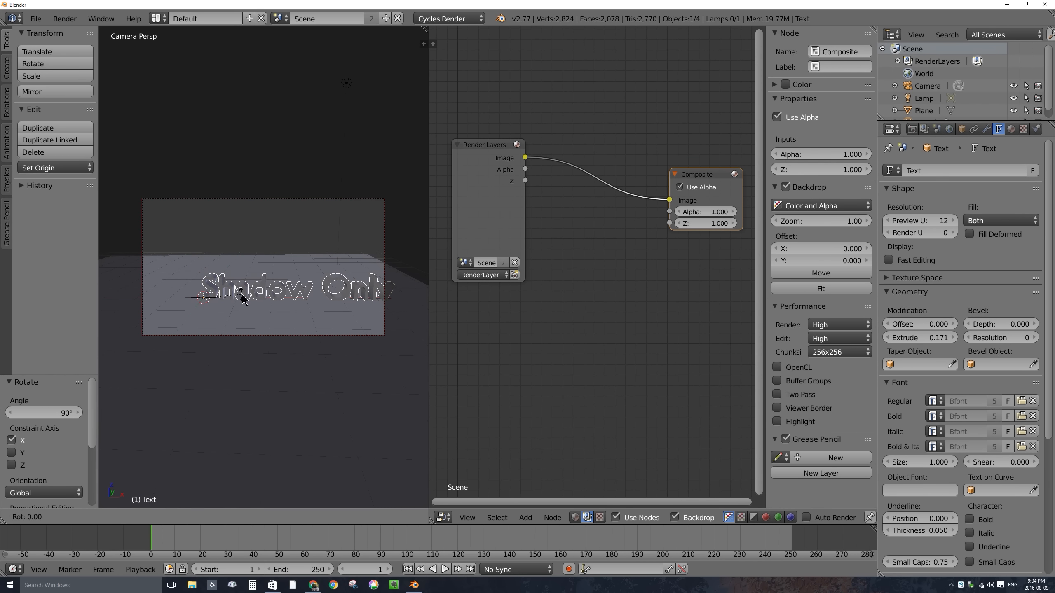
key(z)
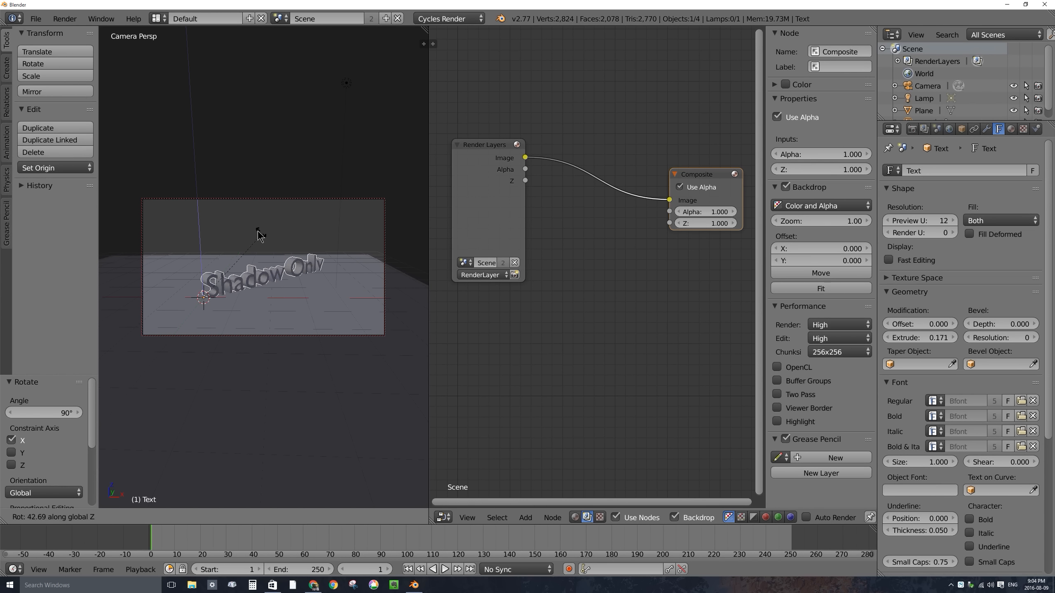
click(257, 244)
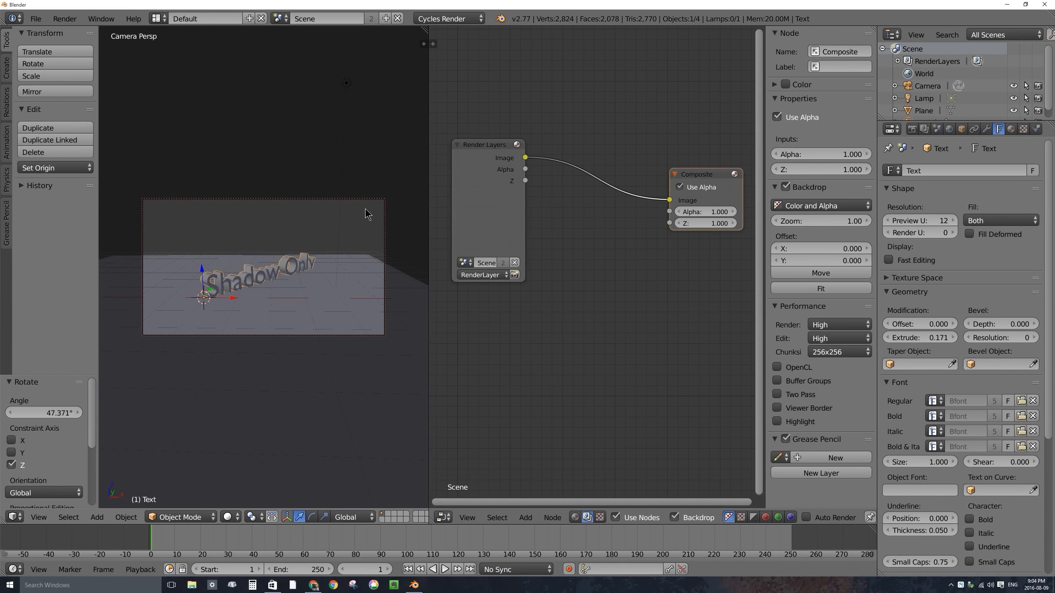
- Widen the node editor, move the Render Layers node farther from the Composite node, and display the render settings
drag(428, 166, 283, 166)
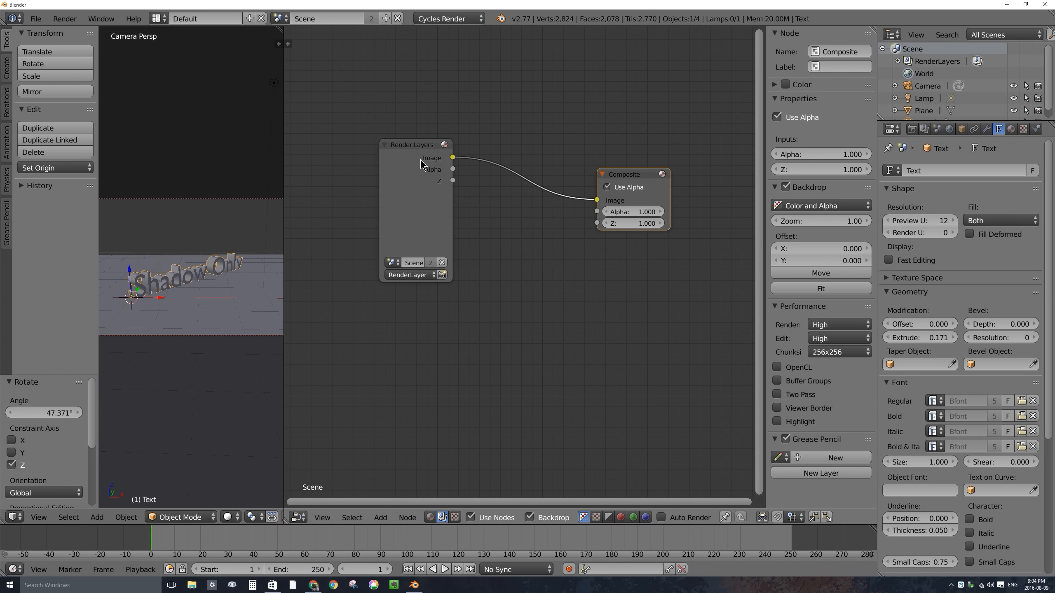
drag(414, 155, 371, 143)
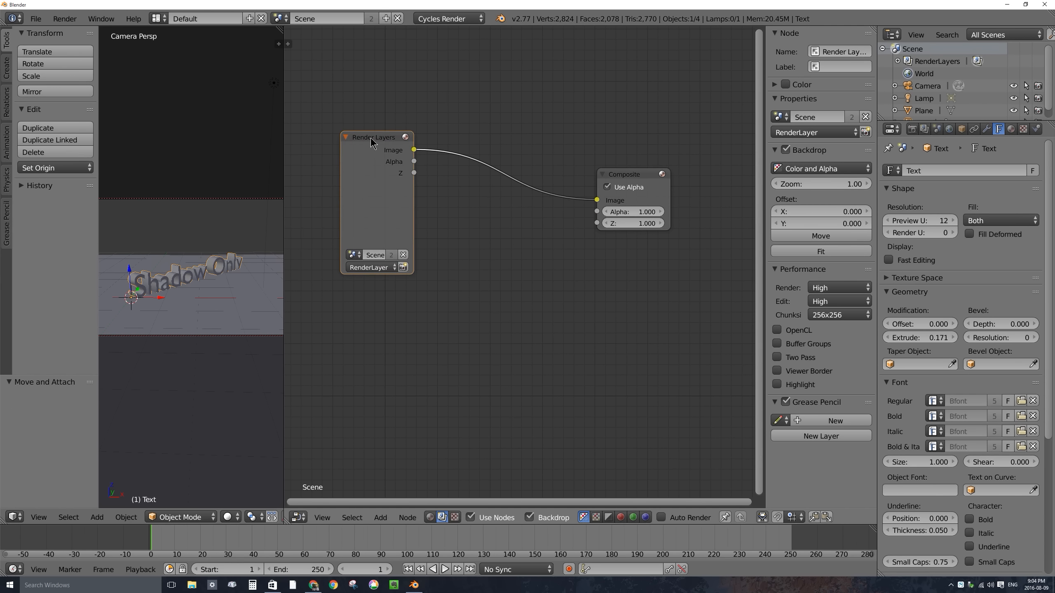
click(911, 129)
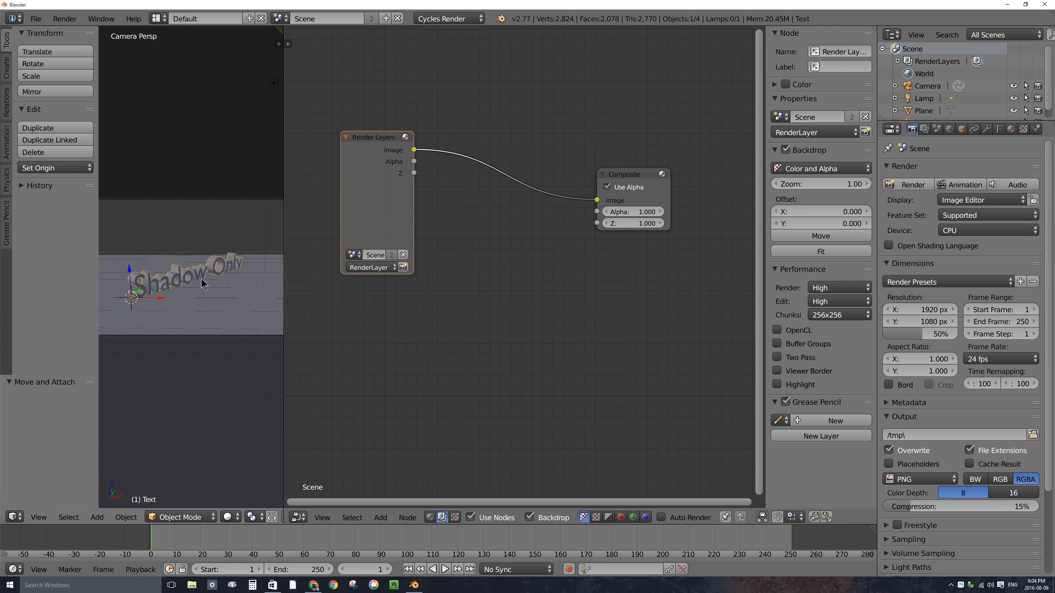
- Move the ground plane to the first scene layer of the lower row
right_click(222, 297)
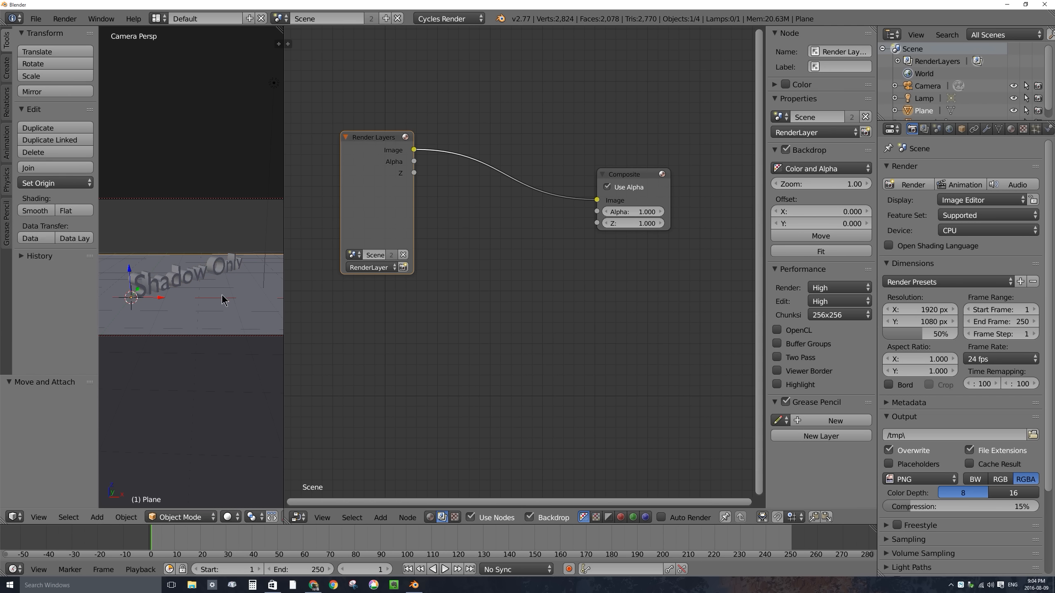
drag(284, 245, 430, 245)
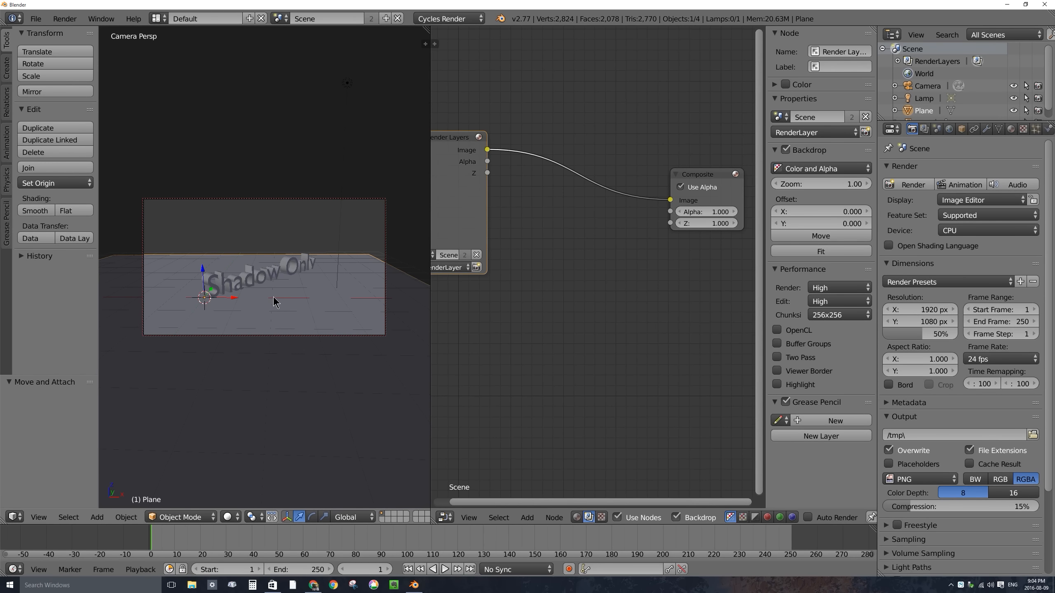
key(m)
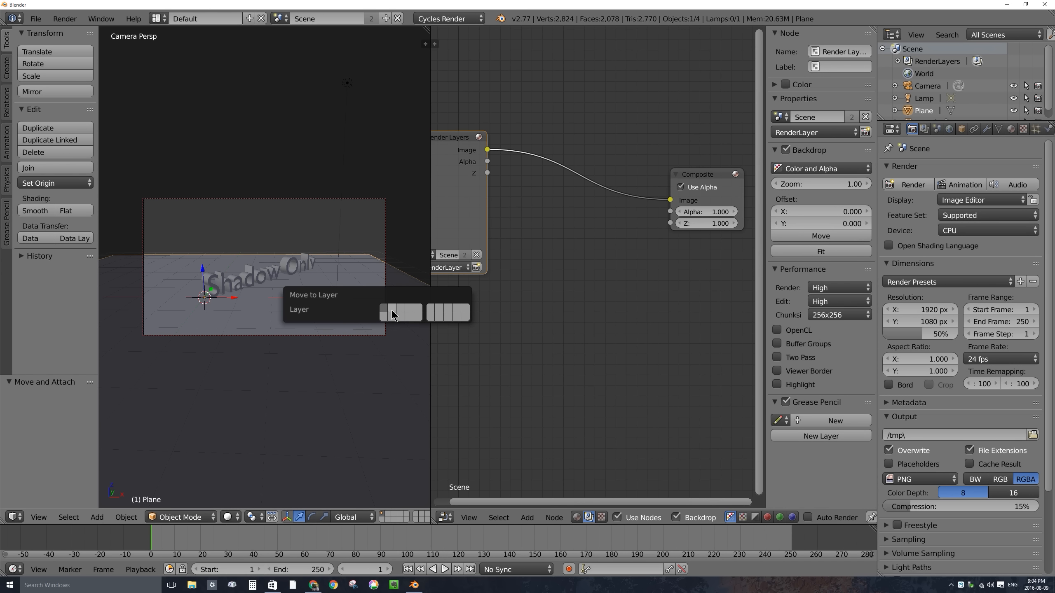
click(383, 316)
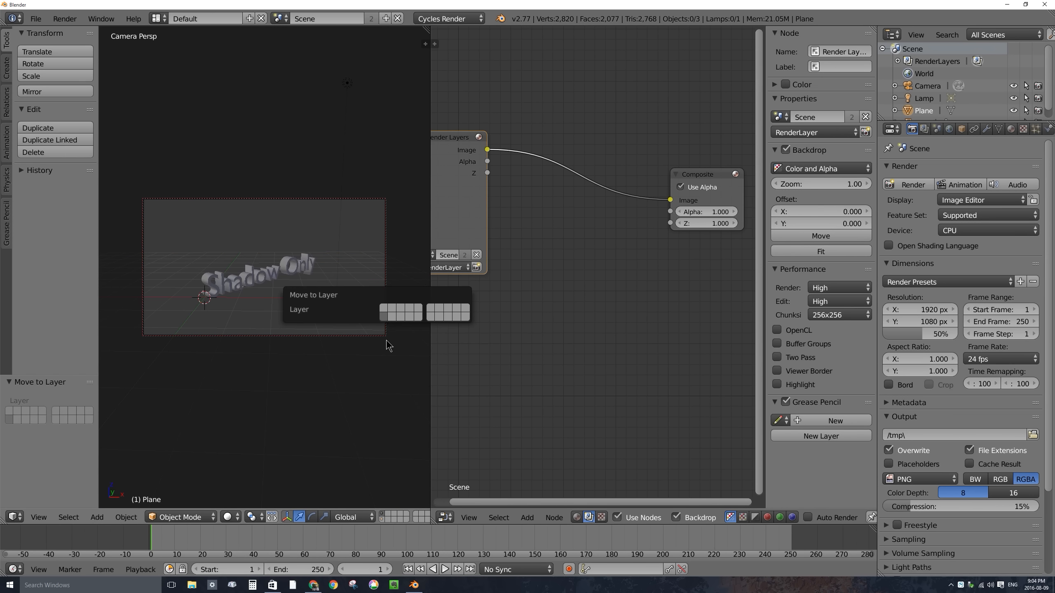
- Inspect the text's and plane's scene layers separately, and make both layers visible together in the 3D view
drag(431, 471, 497, 472)
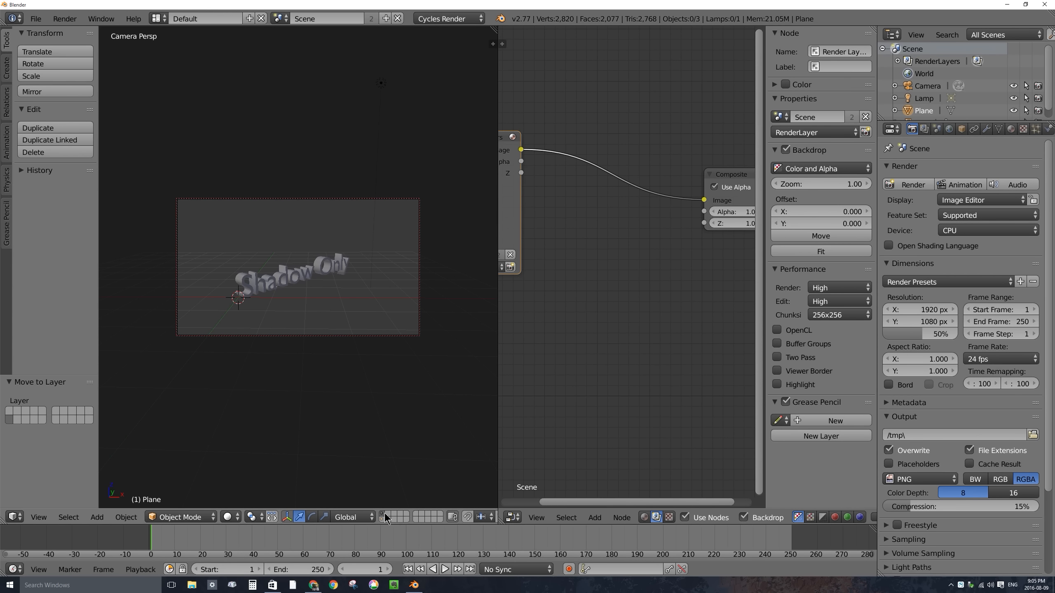
click(396, 516)
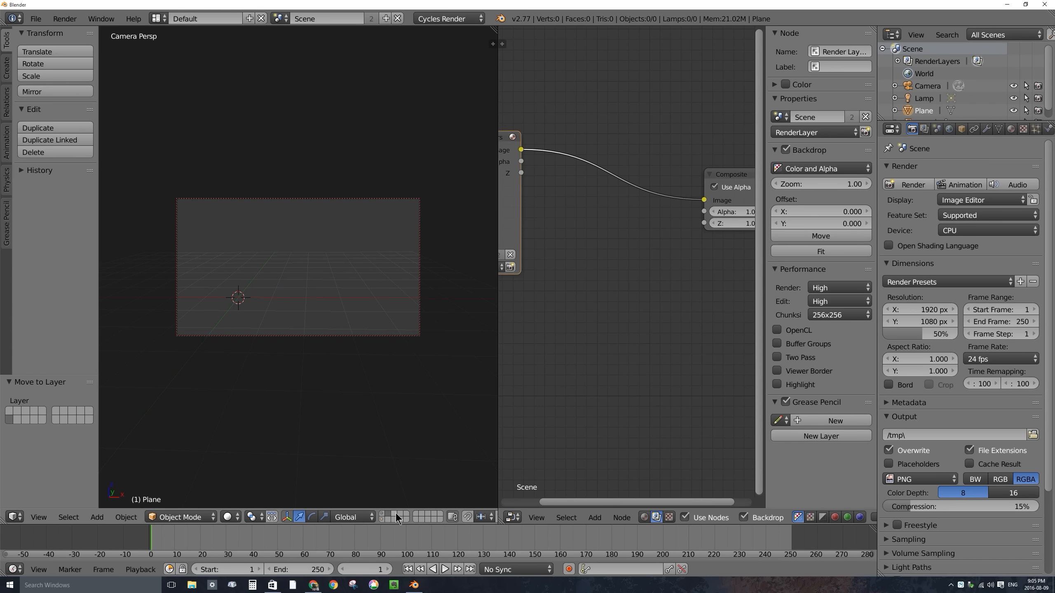
click(384, 515)
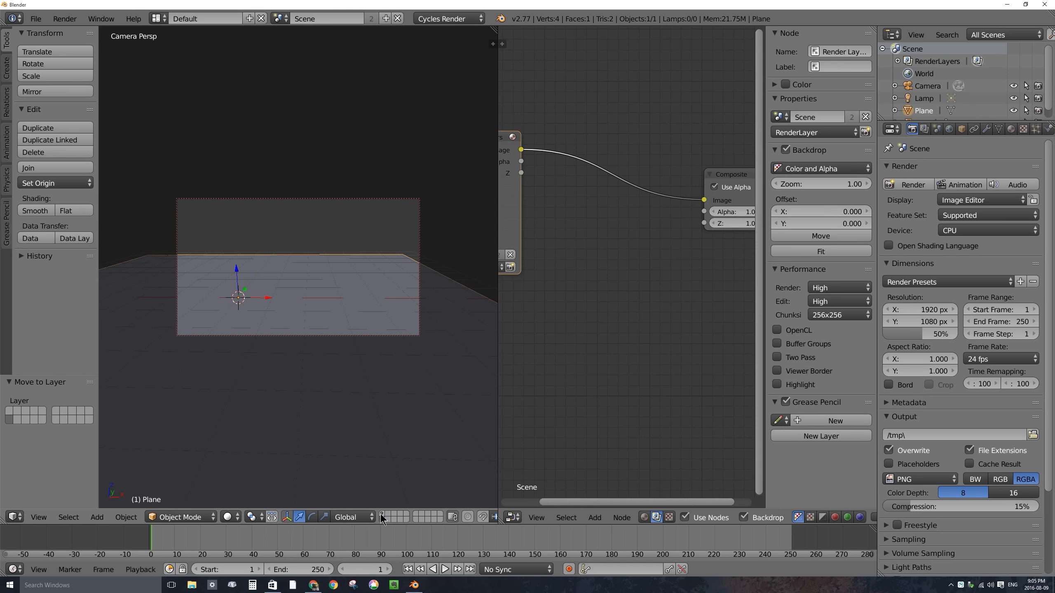
click(382, 515)
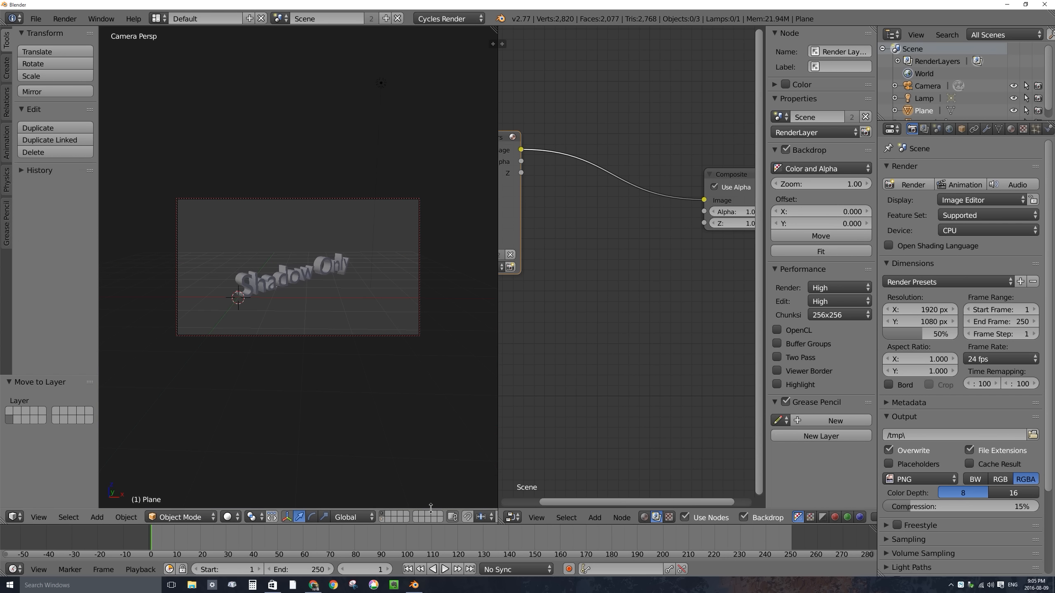
shift+click(382, 518)
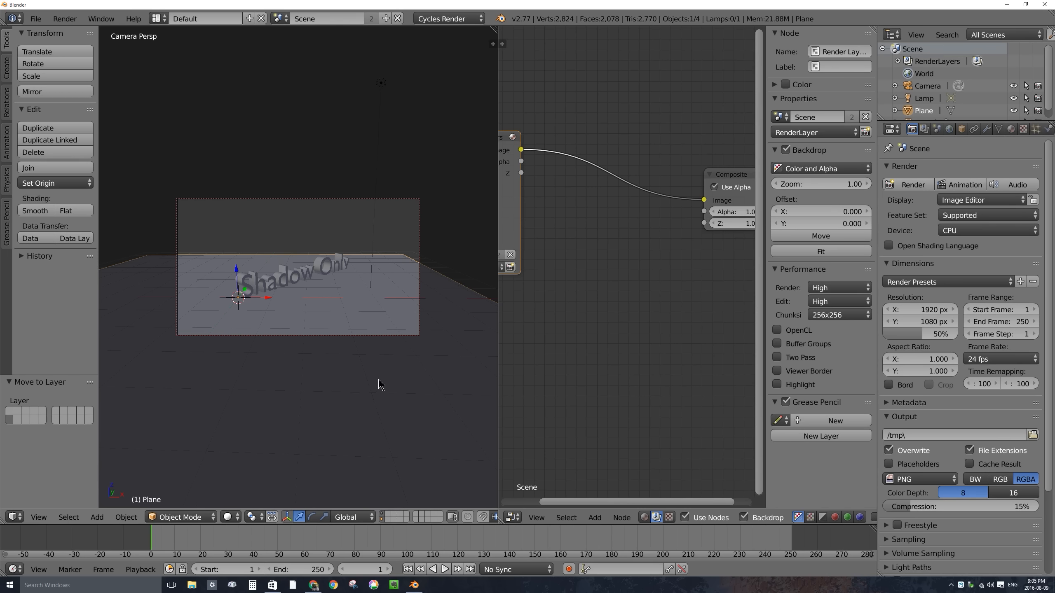
click(382, 519)
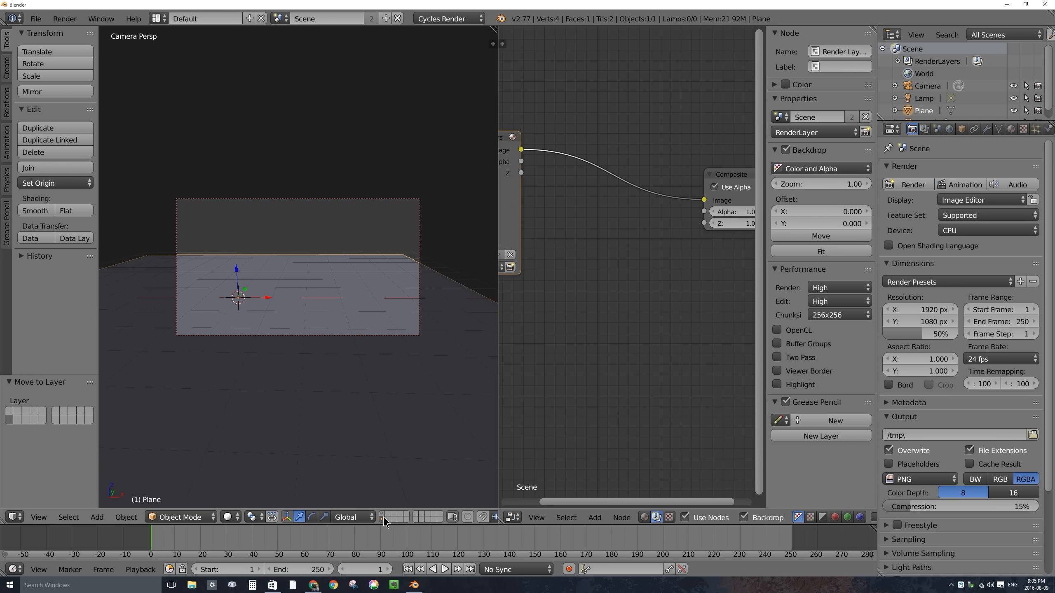
click(382, 514)
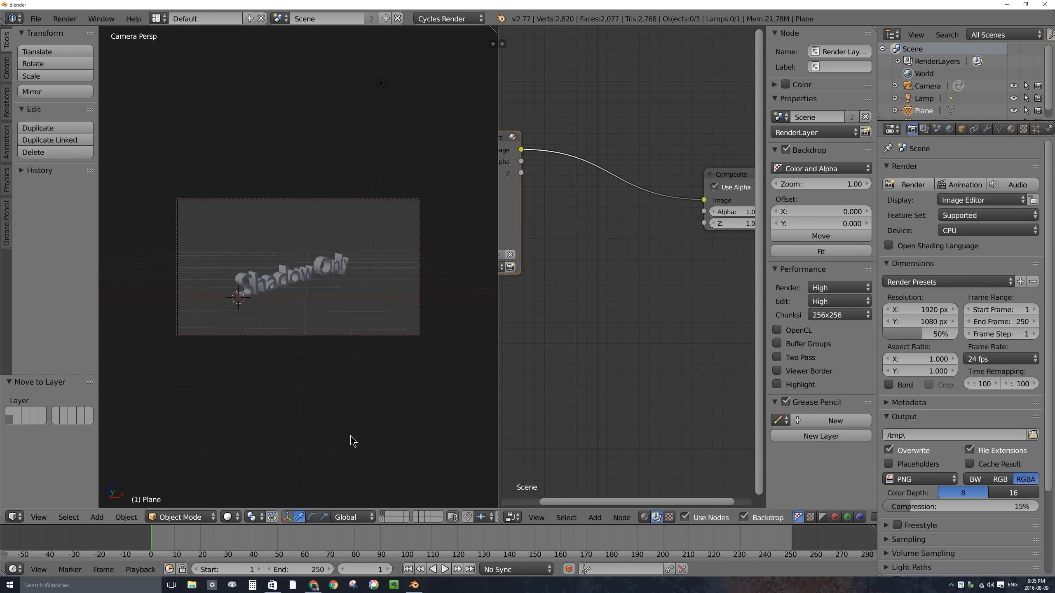
shift+click(382, 522)
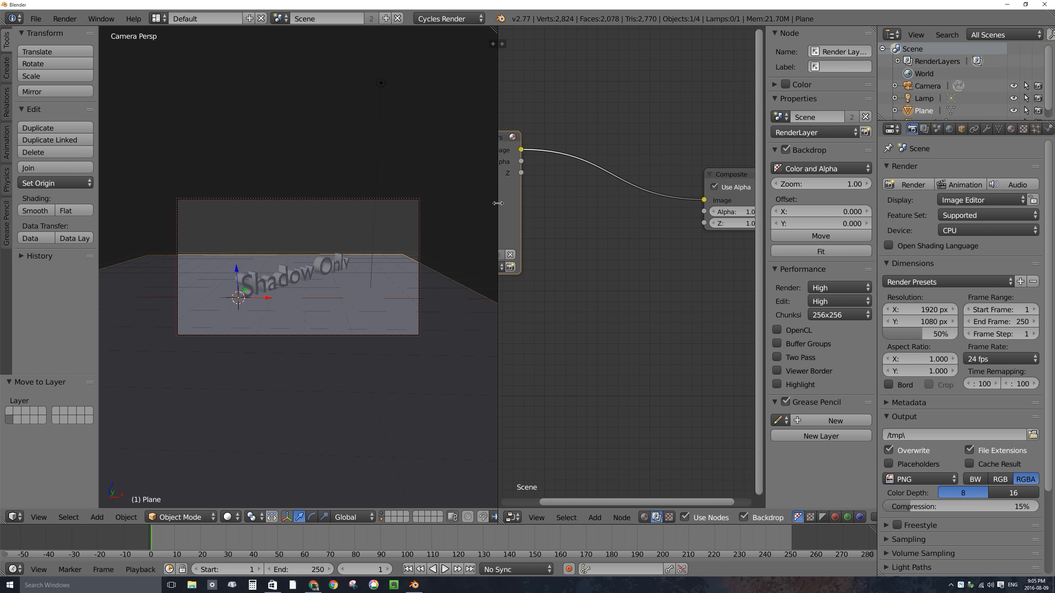
- Widen the node editor and rename the existing render layer as objects
drag(497, 209, 364, 196)
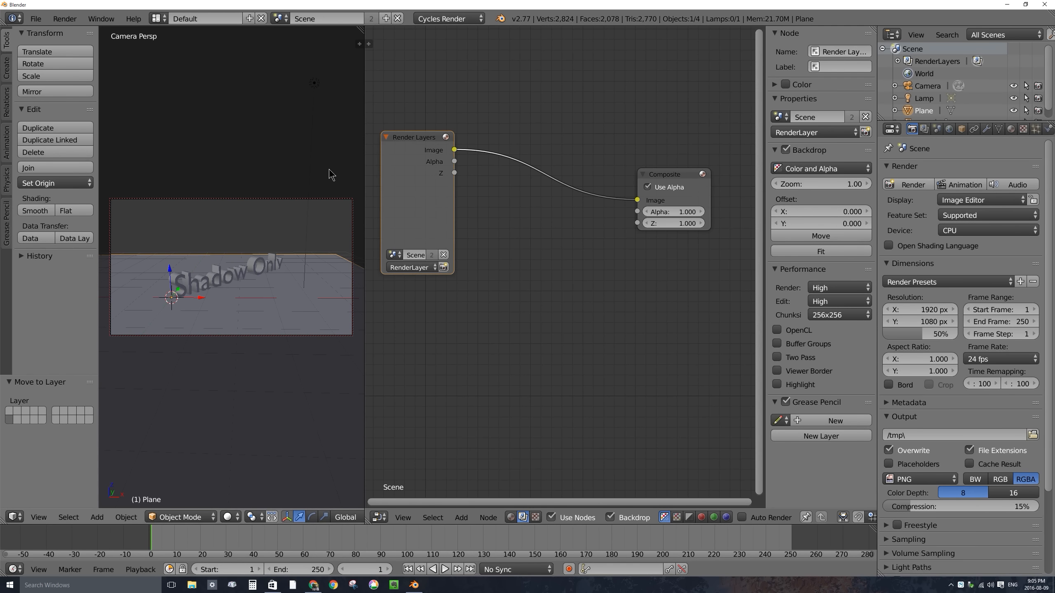
click(925, 129)
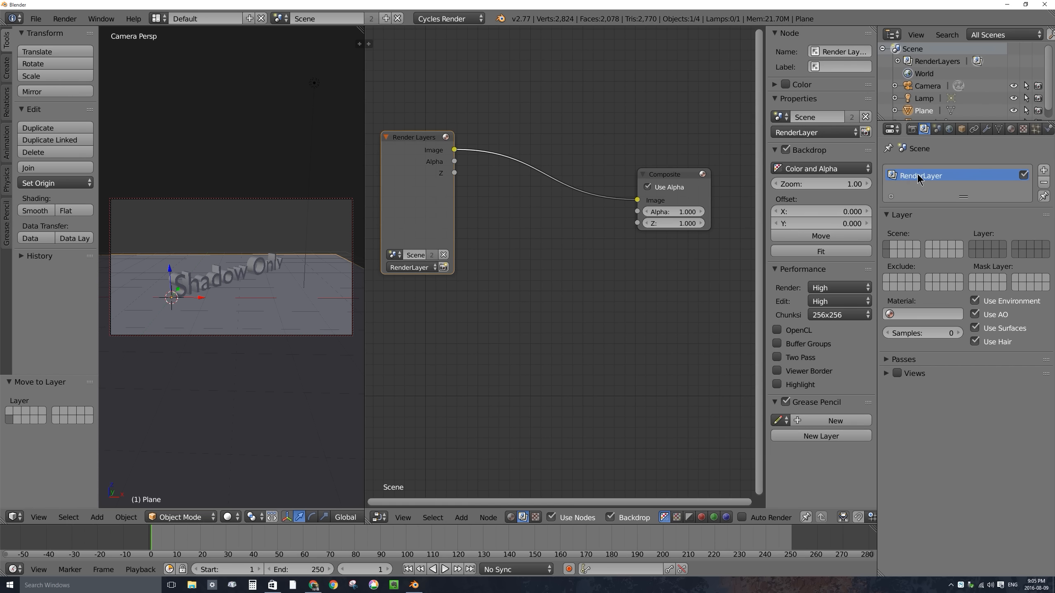
double_click(931, 177)
text(objects)
- Add a second render layer named shadowsOnly and reselect the objects render layer
click(1043, 171)
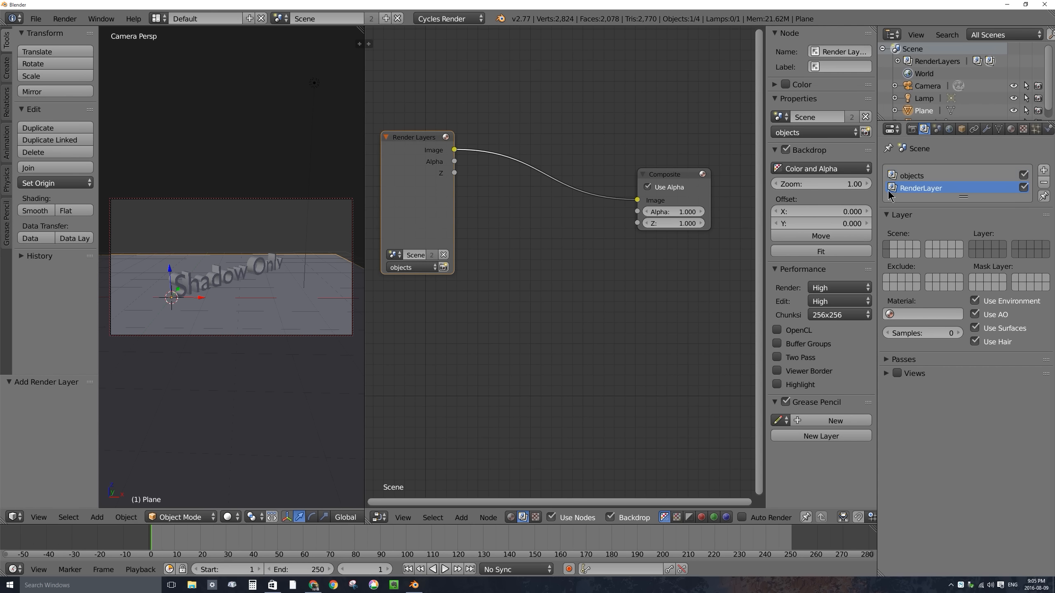
double_click(917, 188)
text(shadowsOnly)
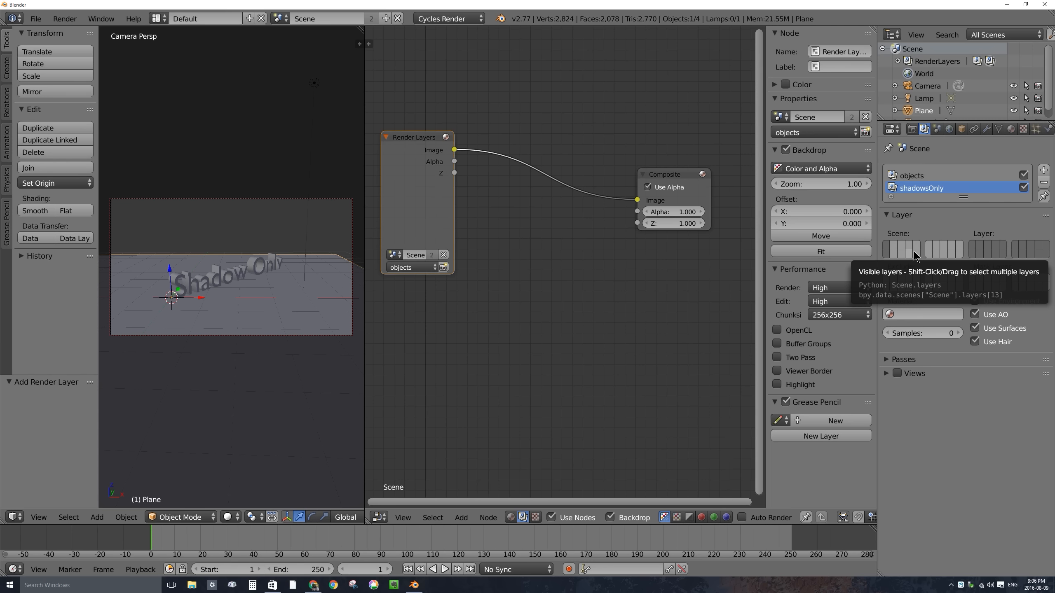
click(911, 180)
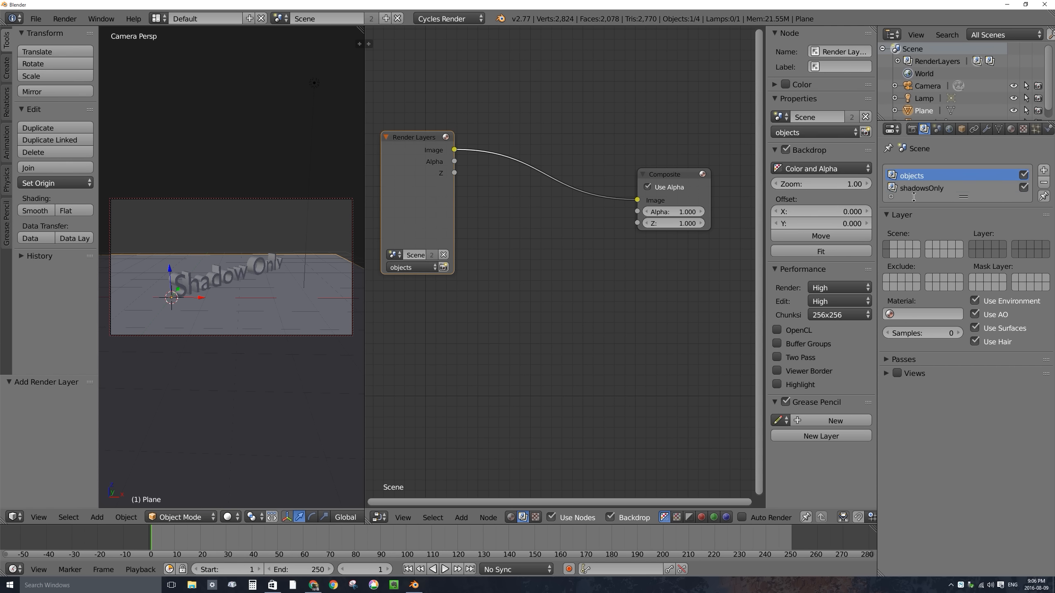
scroll(245, 520, down, 5)
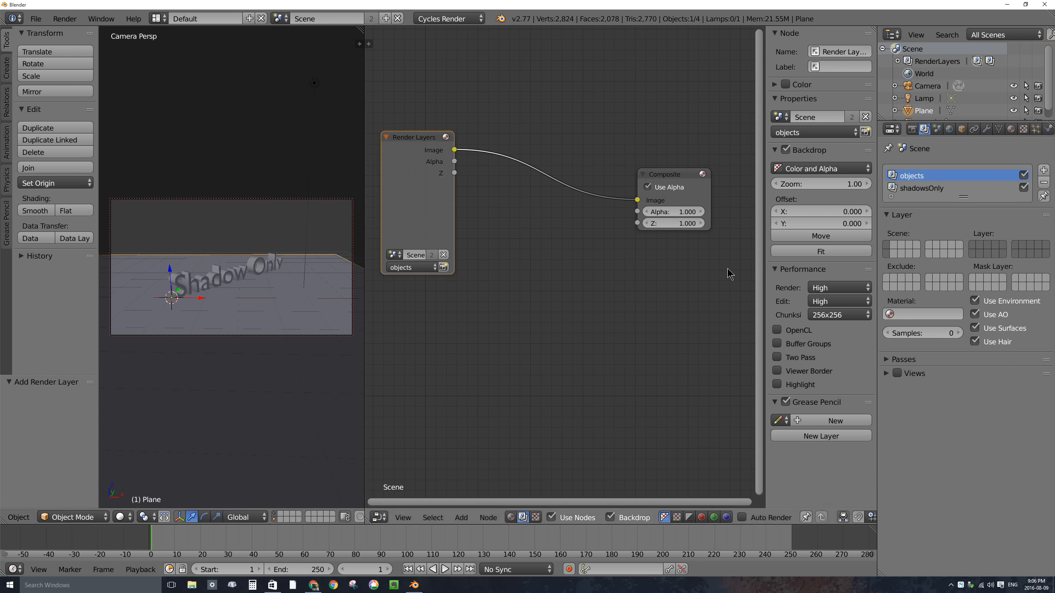
- Assign the first upper-row layer to the objects render layer and the first lower-row layer to shadowsOnly
click(973, 245)
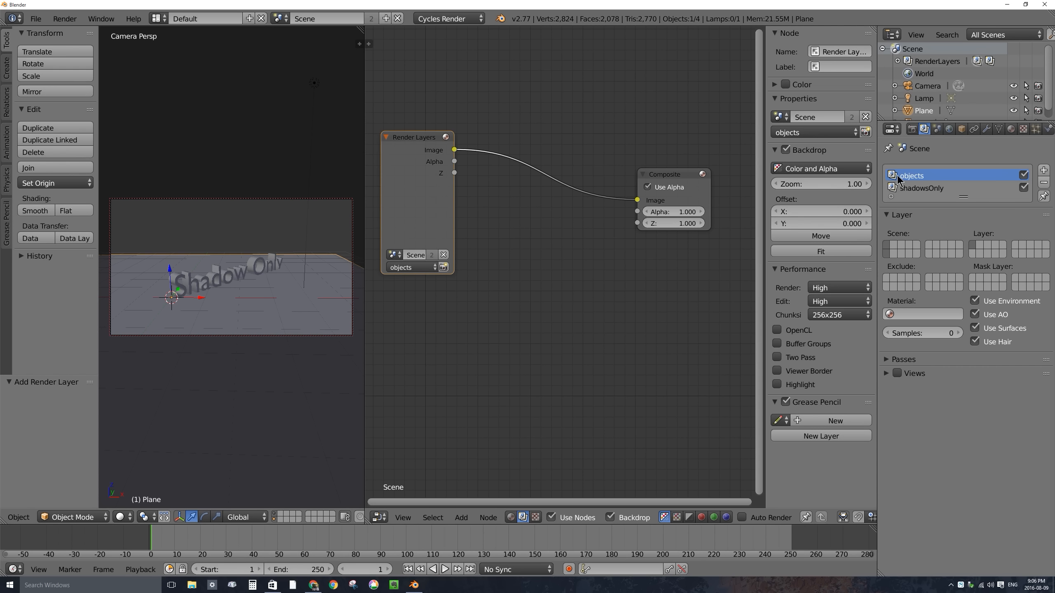
click(902, 187)
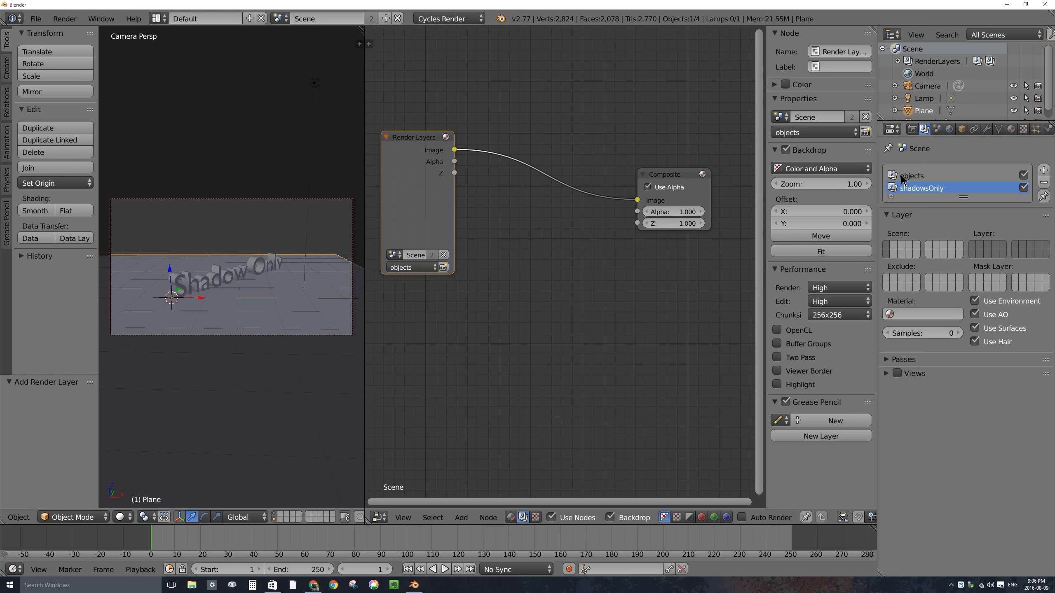
click(902, 175)
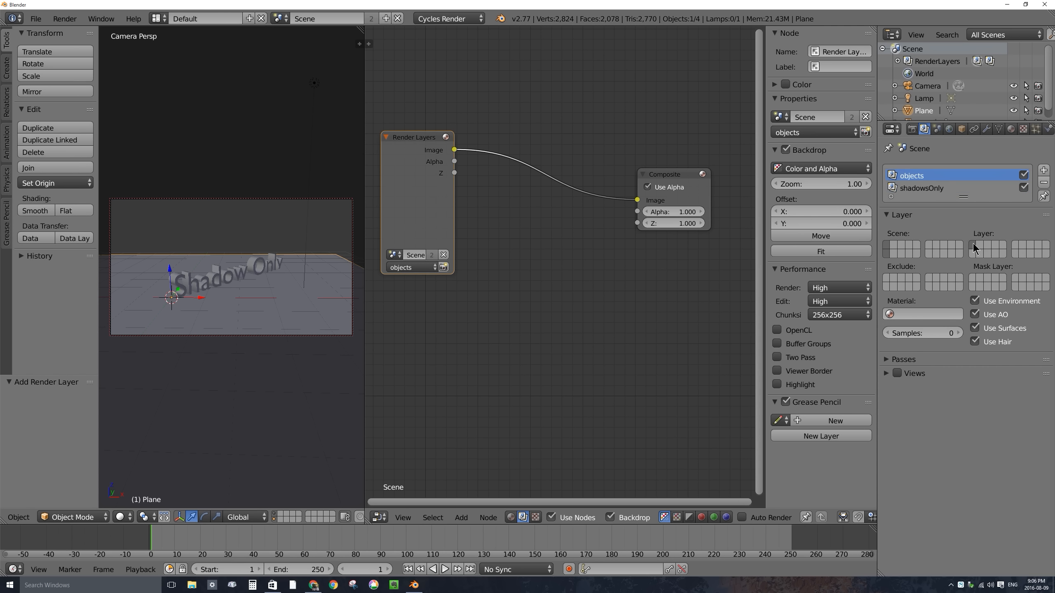
click(917, 189)
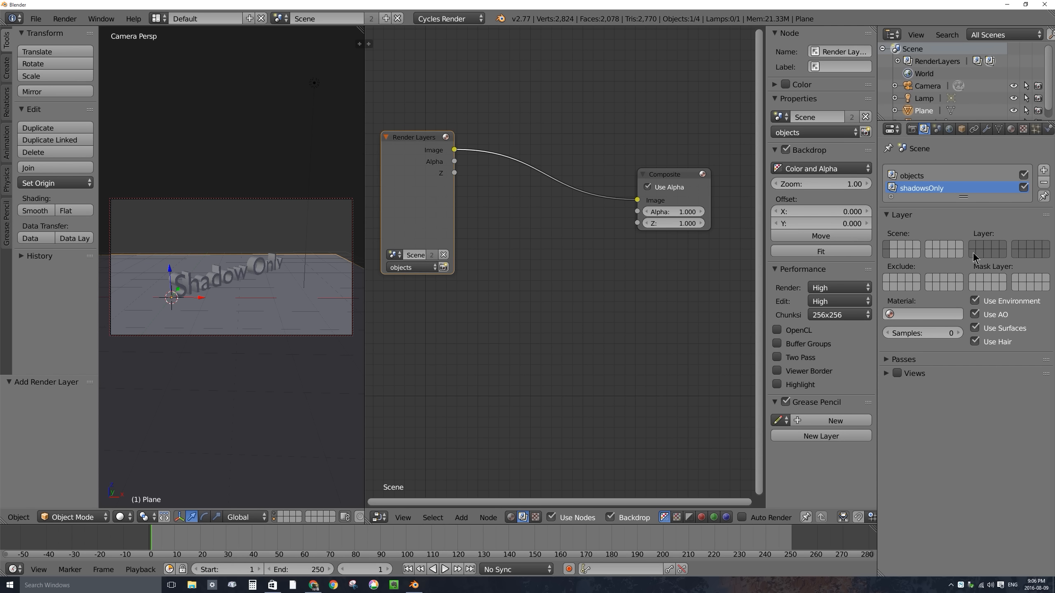
click(971, 257)
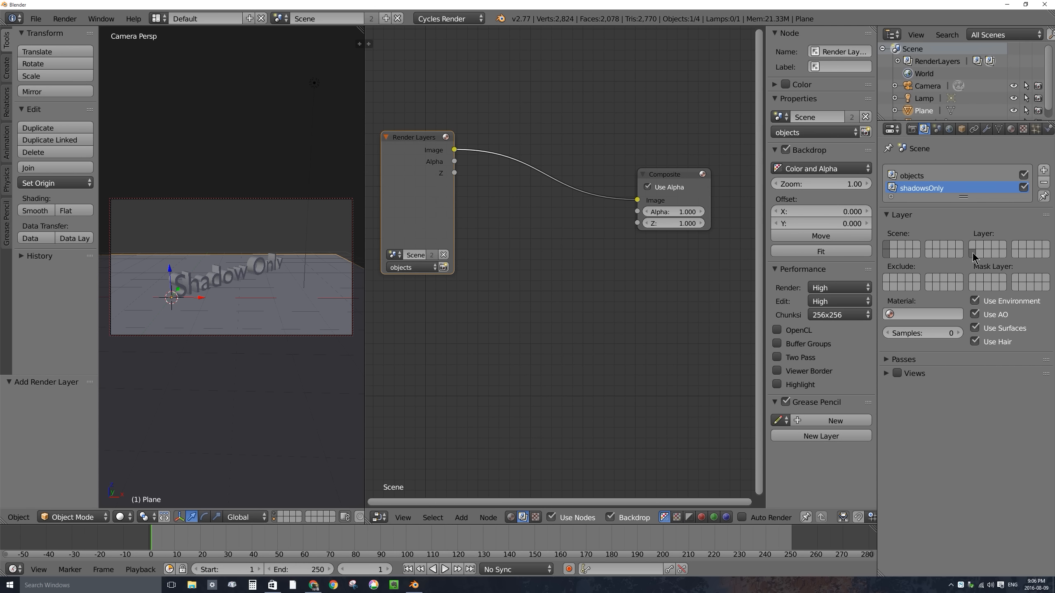
- Compare the layer assignments of both render layers, and enable the Shadow pass for shadowsOnly
click(898, 175)
click(901, 189)
click(897, 176)
click(900, 189)
click(887, 360)
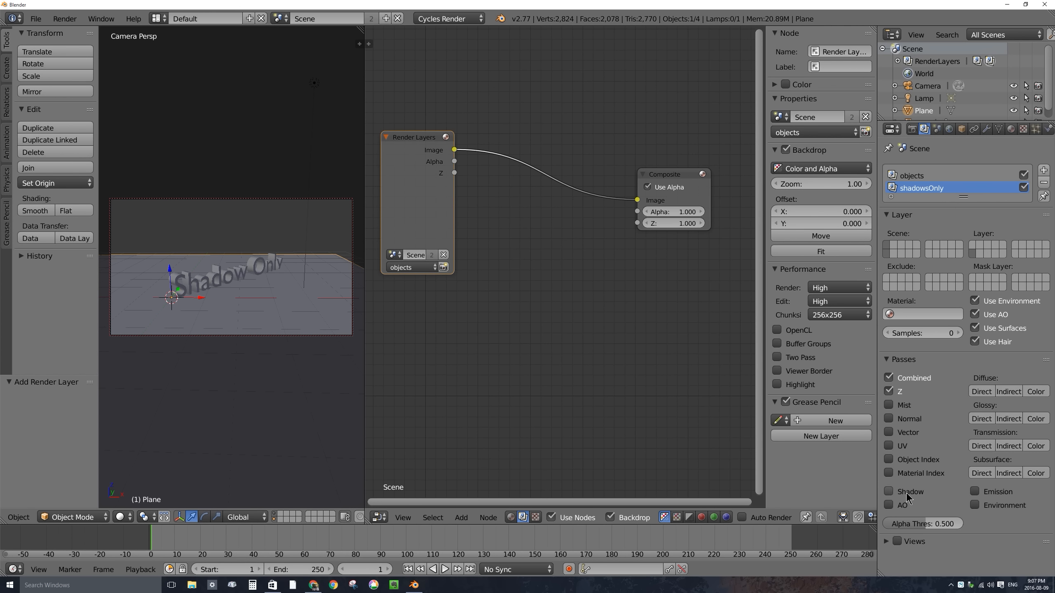
click(889, 492)
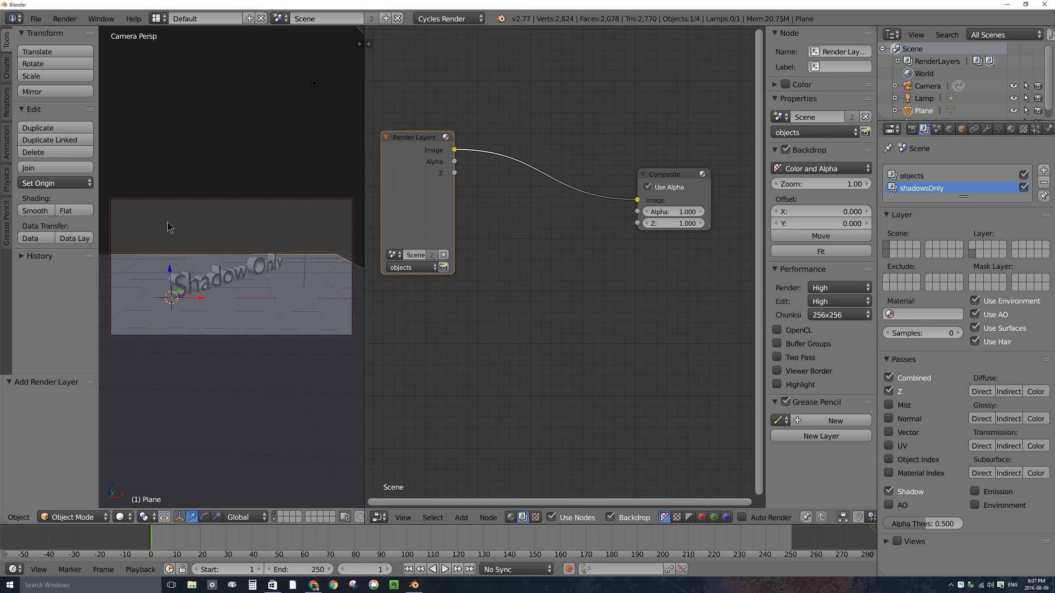
- Make the film background transparent, and render the current frame before returning to the compositing nodes
click(912, 129)
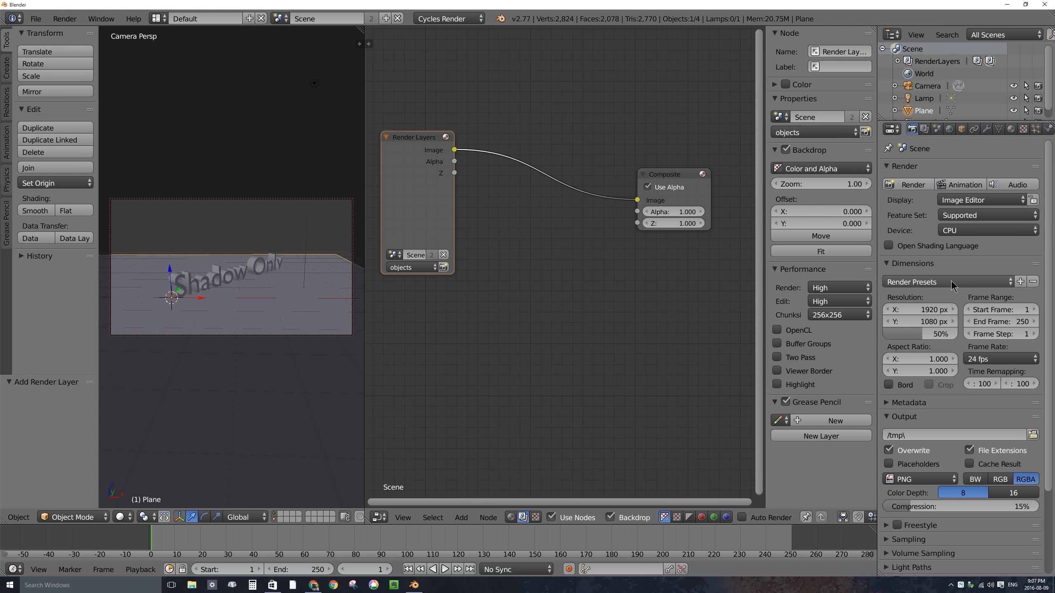
scroll(921, 491, down, 5)
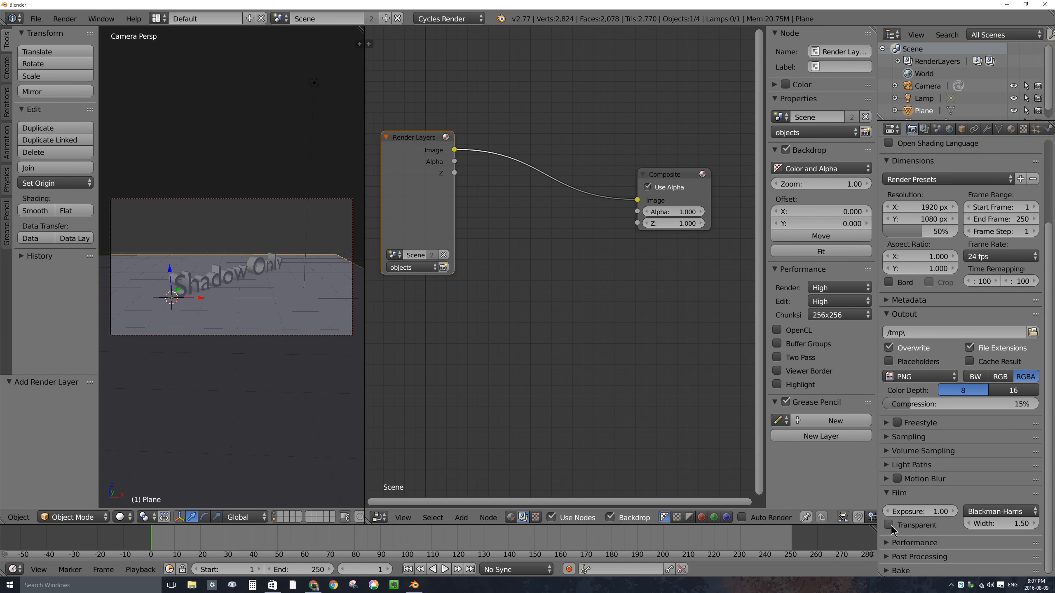
click(889, 525)
scroll(982, 182, up, 5)
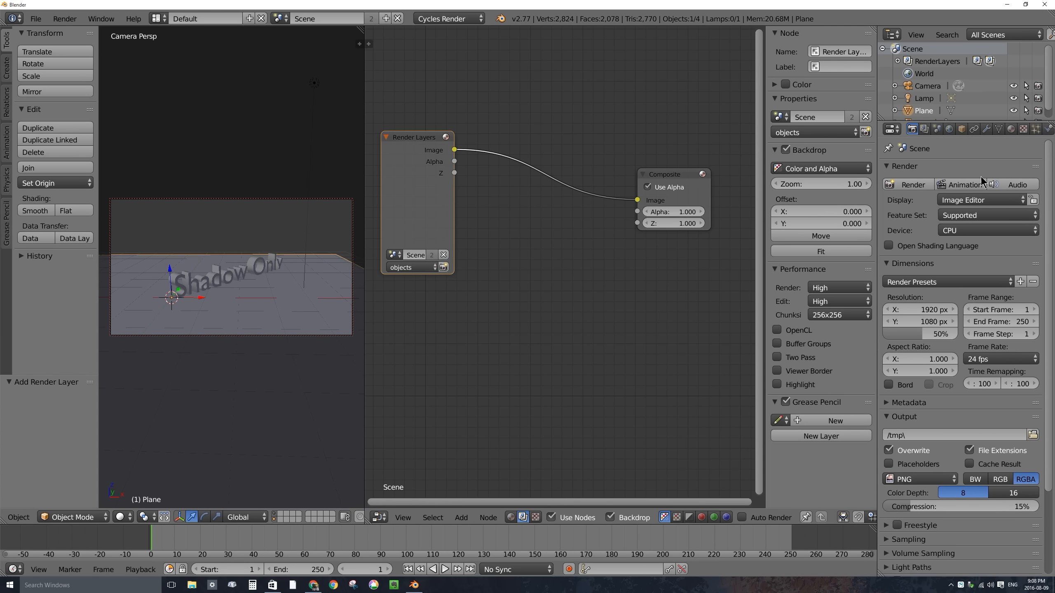
click(909, 186)
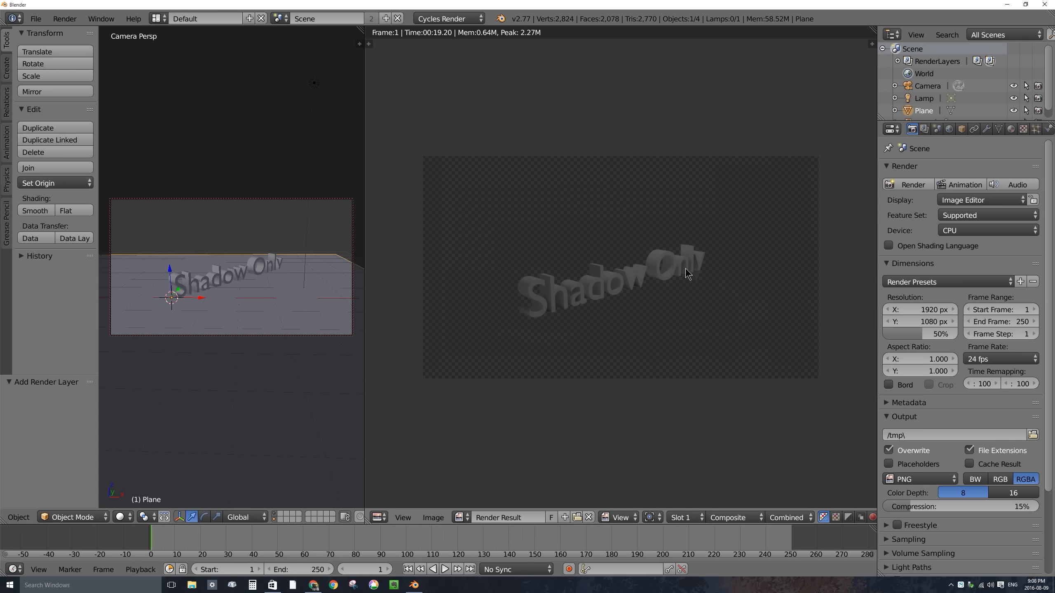
key(shift+F3)
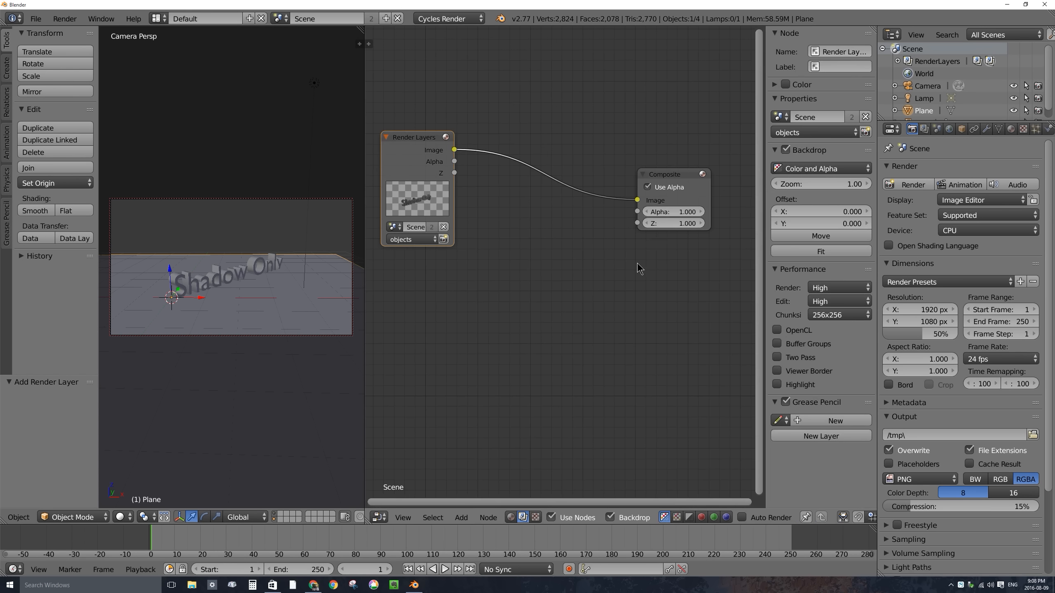
- Duplicate the objects Render Layers node, place the copy below it, and set the copy's layer to shadowsOnly
mouse_move(415, 140)
mouse_down()
mouse_move(468, 131)
mouse_move(433, 144)
mouse_up()
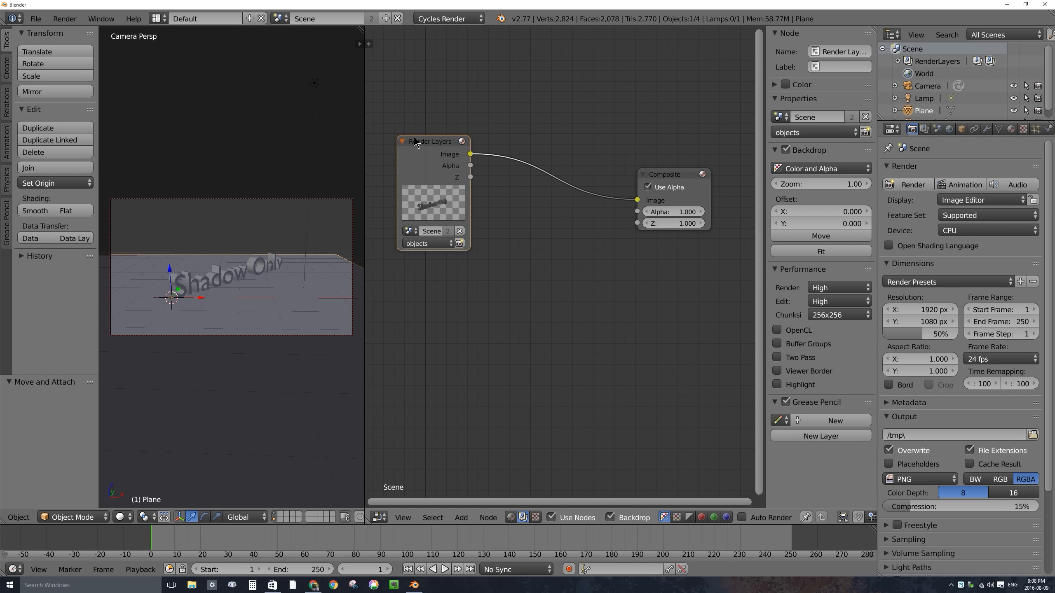
key(shift+d)
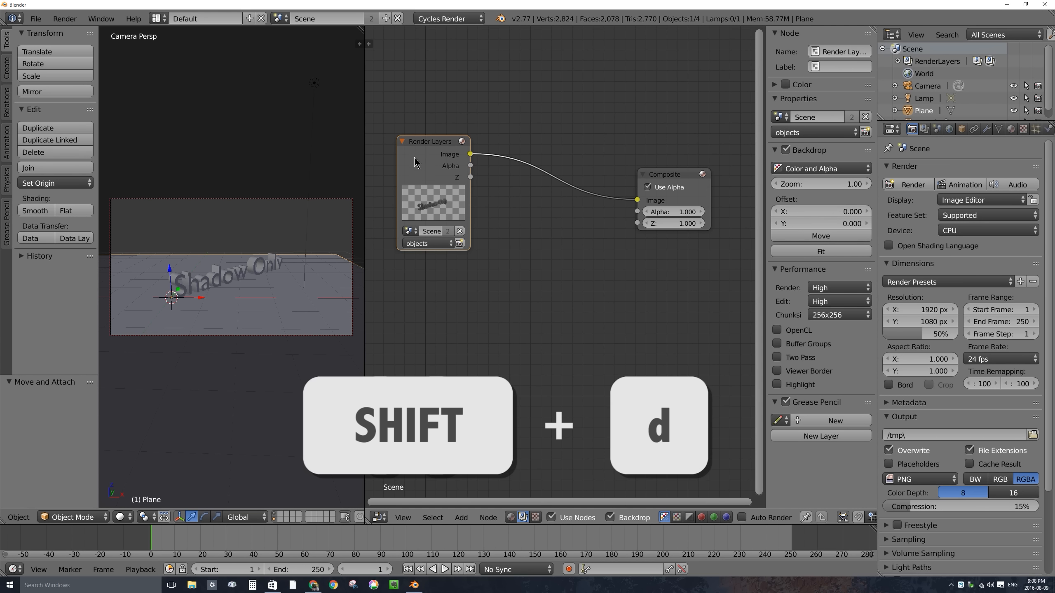
click(412, 295)
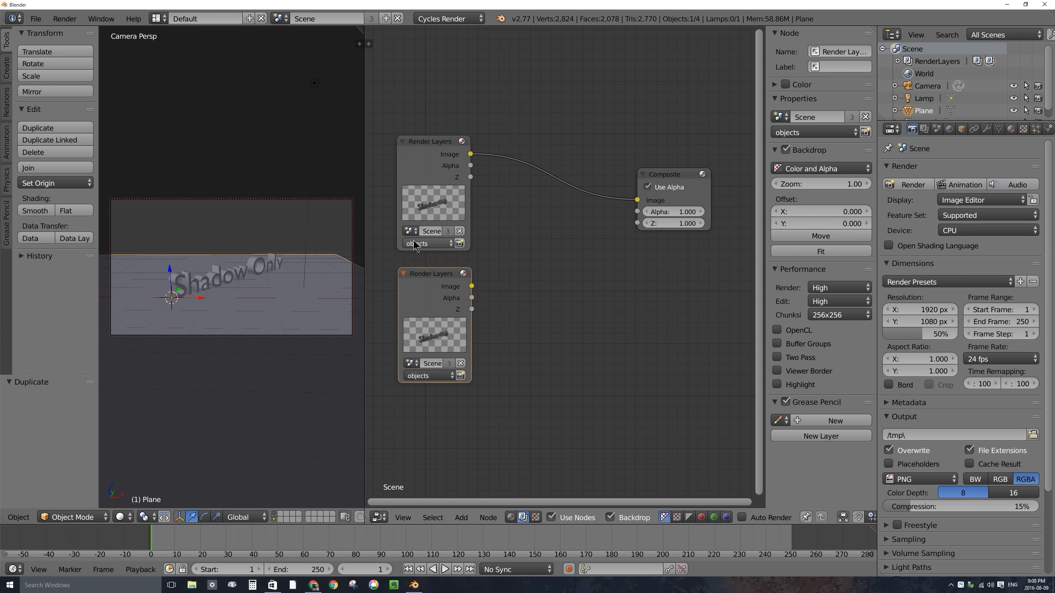
click(421, 377)
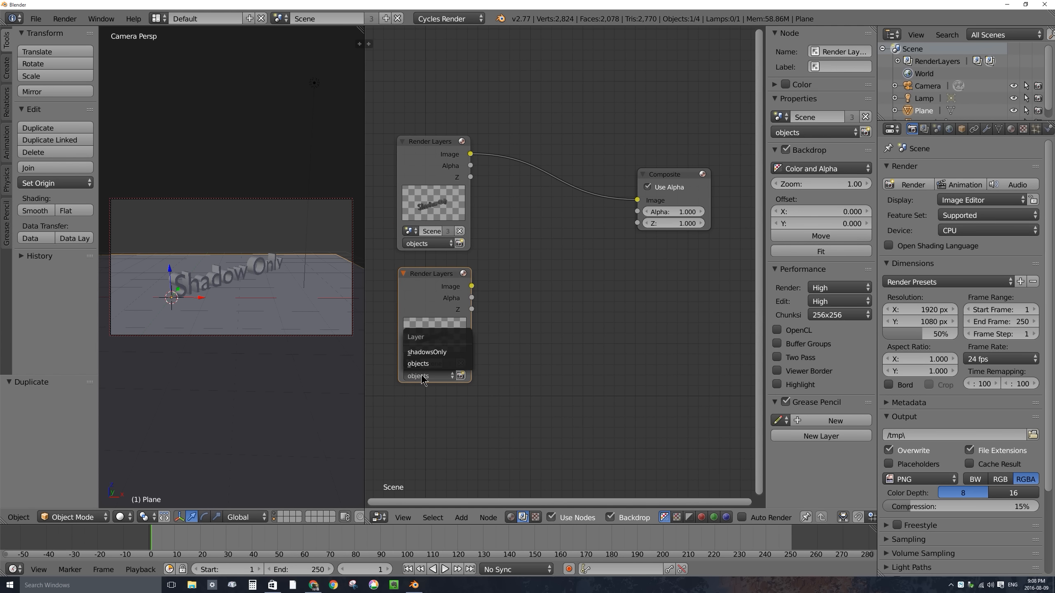
click(428, 352)
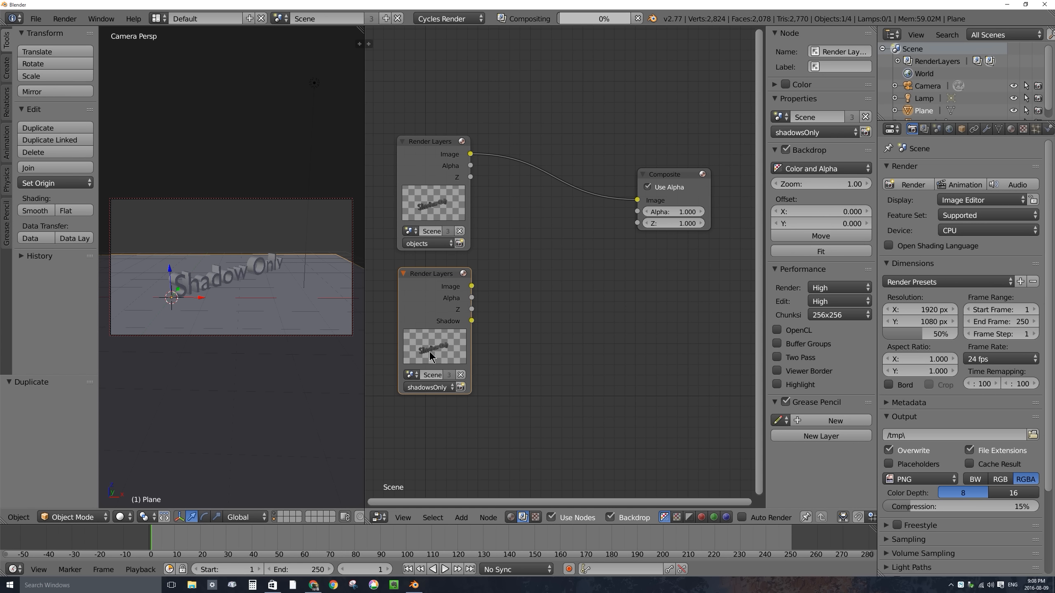
click(924, 129)
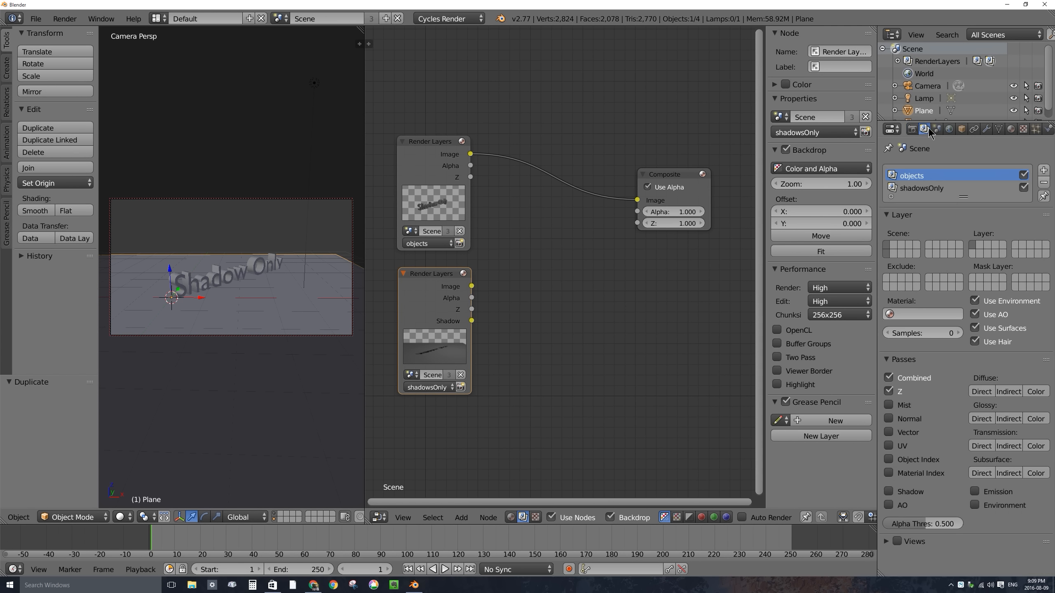
click(913, 129)
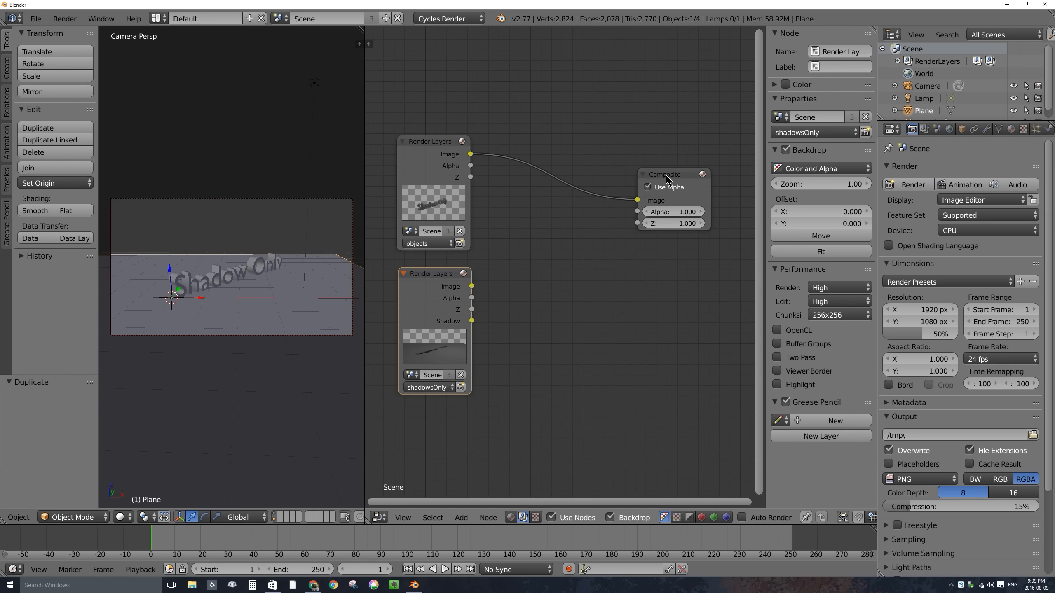
- Make room before the Composite node and insert an Alpha Over node on the link from the objects render layer
drag(666, 177, 696, 176)
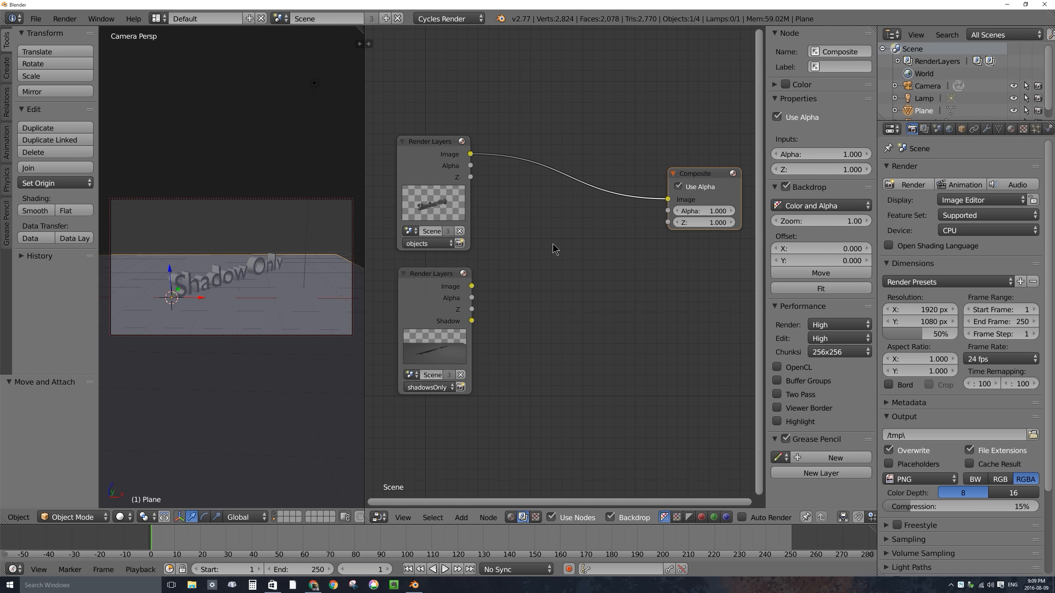
key(shift+a)
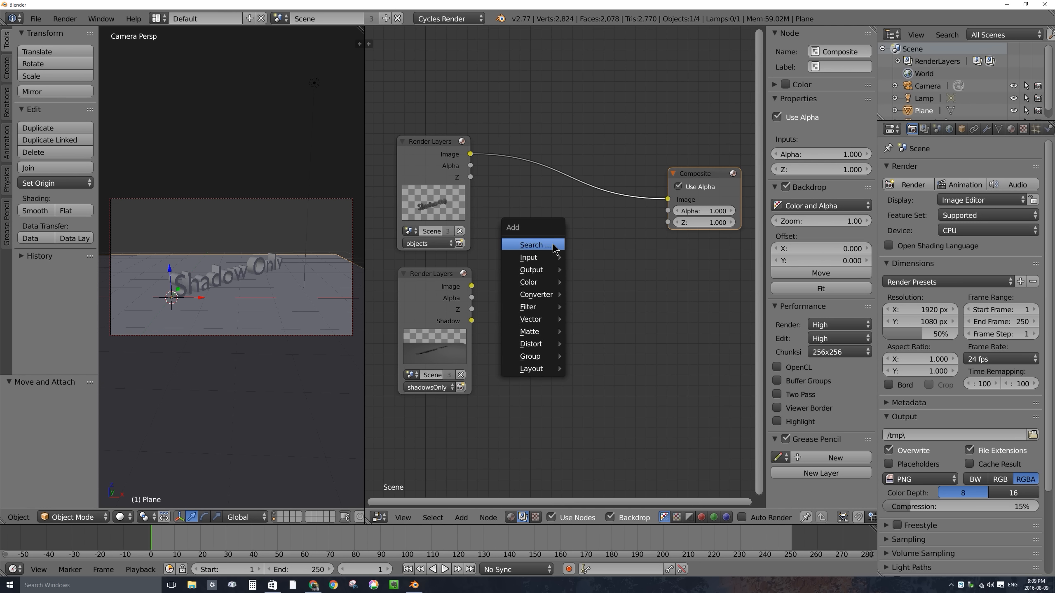
mouse_move(537, 284)
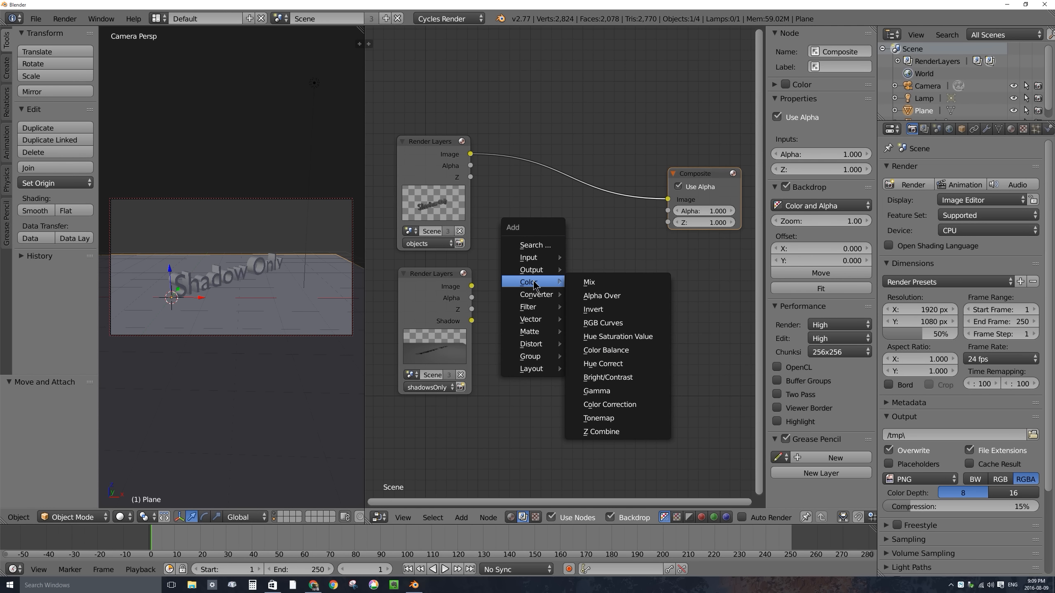
click(626, 298)
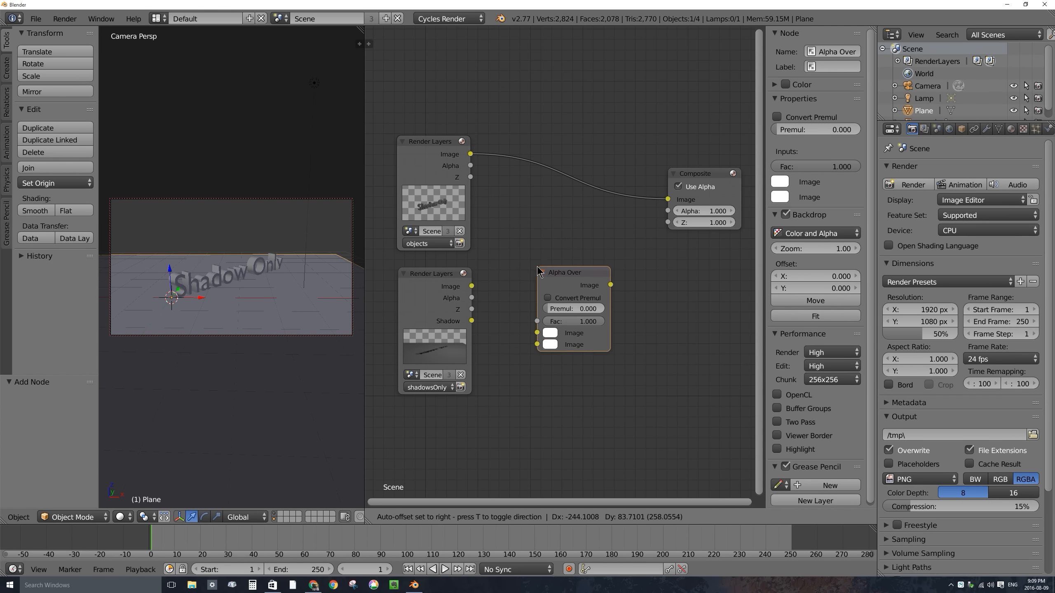
click(535, 176)
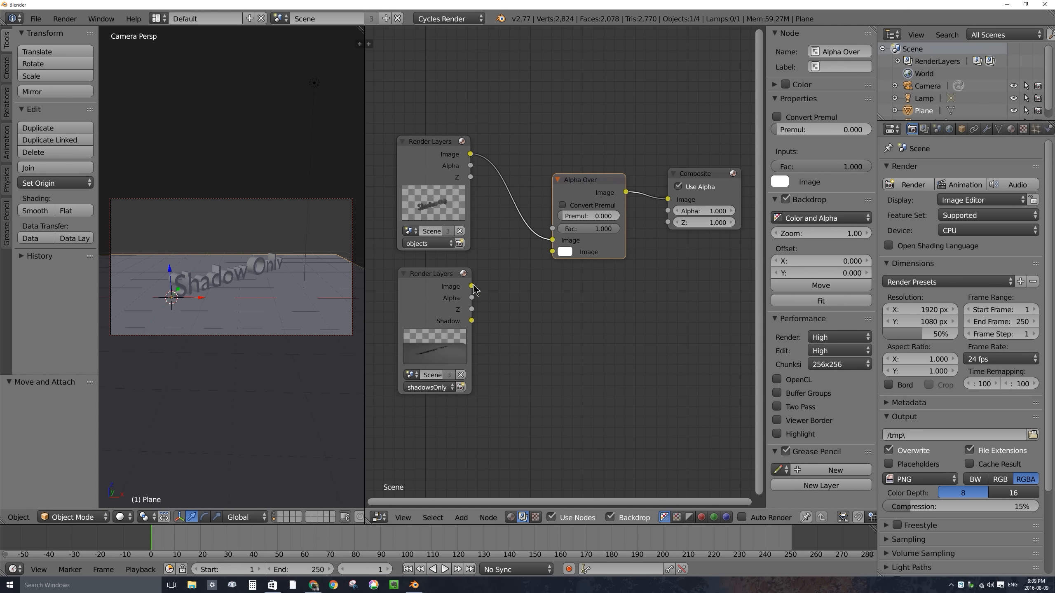
- Link the shadowsOnly image to Alpha Over's first image input, with objects on the second, and tidy the node positions
drag(472, 286, 553, 241)
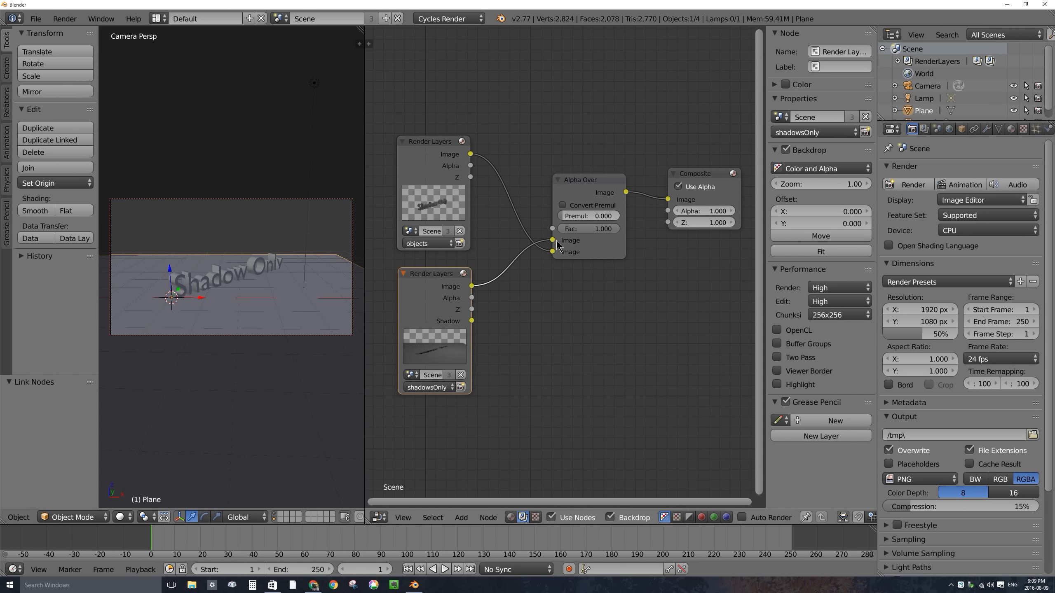
drag(438, 161, 440, 162)
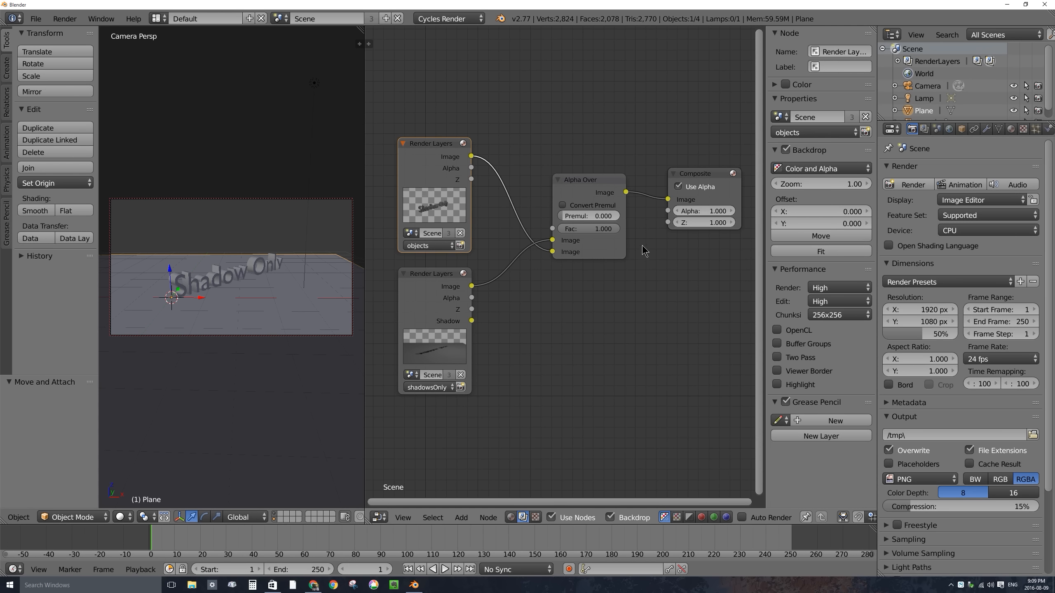
drag(589, 185, 559, 172)
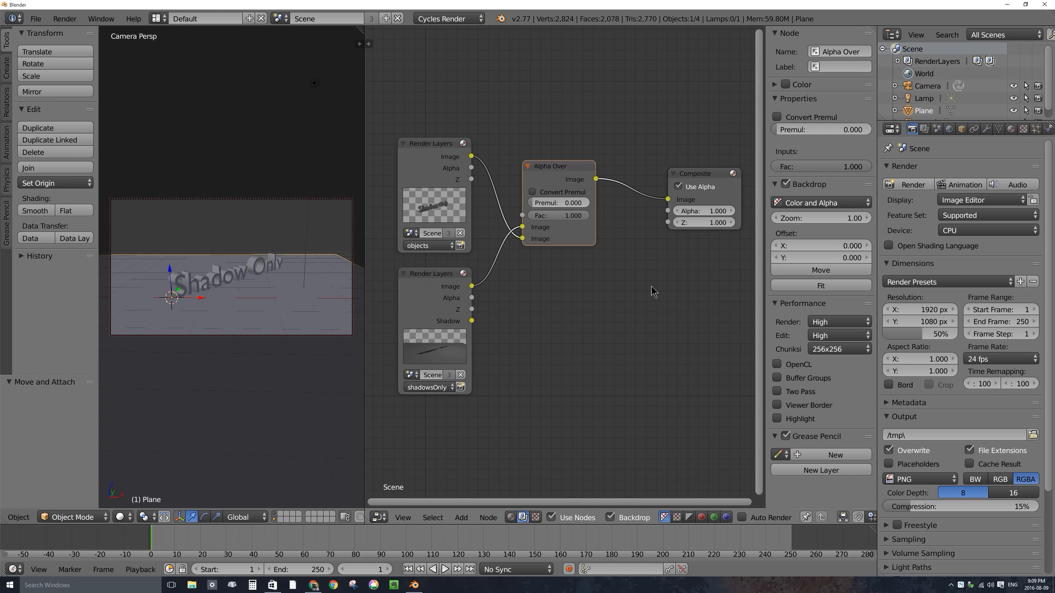
- Add a Viewer output node directly below the Composite node
key(shift+a)
mouse_move(681, 245)
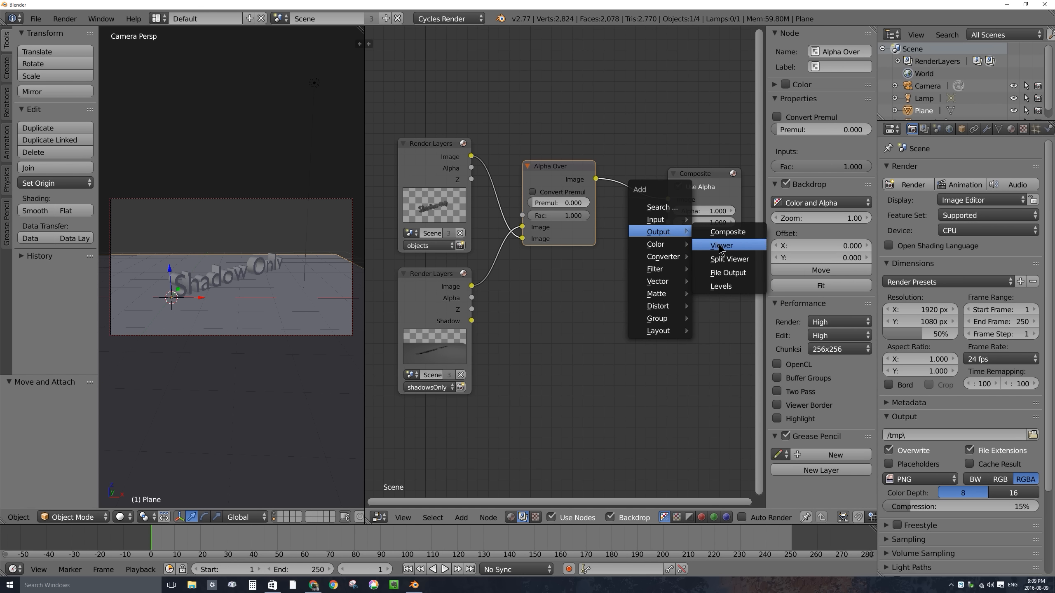
click(722, 246)
click(703, 260)
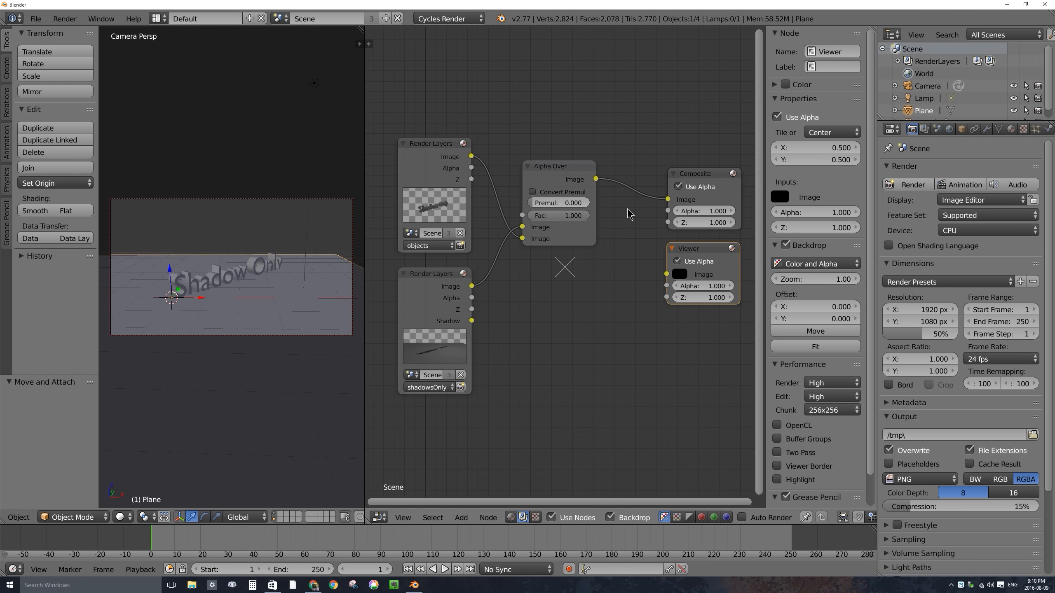
- Insert a Reroute on the link between Alpha Over and Composite, and connect it to the Viewer's image input
key(shift+a)
mouse_move(621, 308)
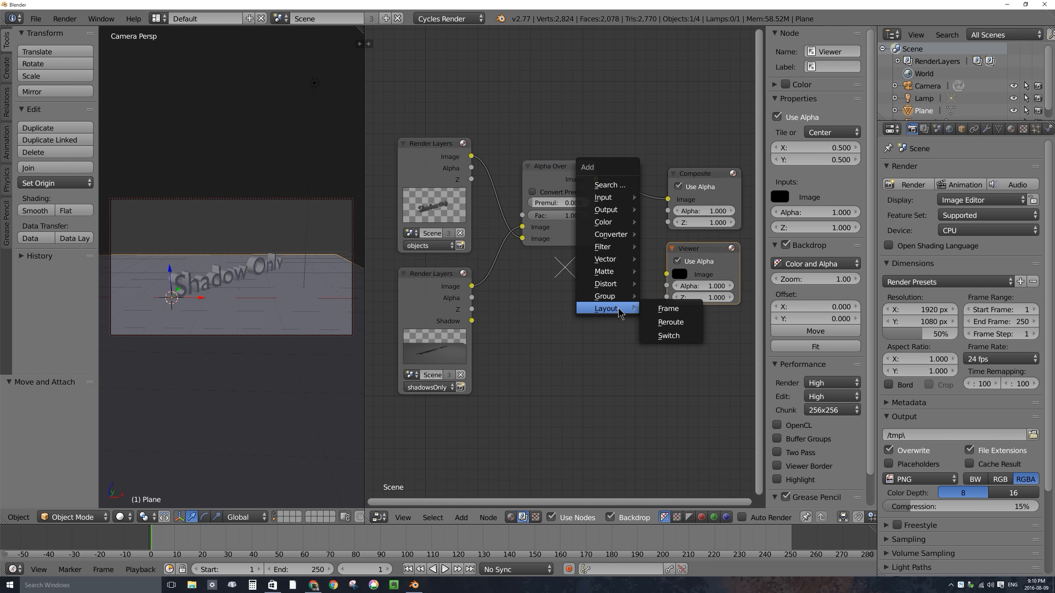
click(677, 321)
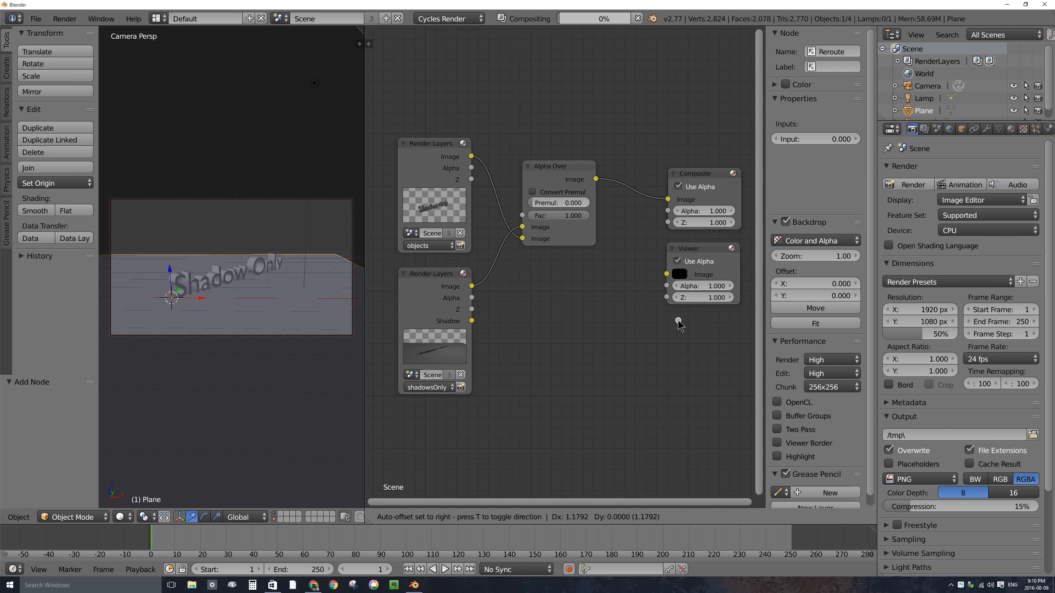
click(631, 232)
drag(632, 231, 666, 275)
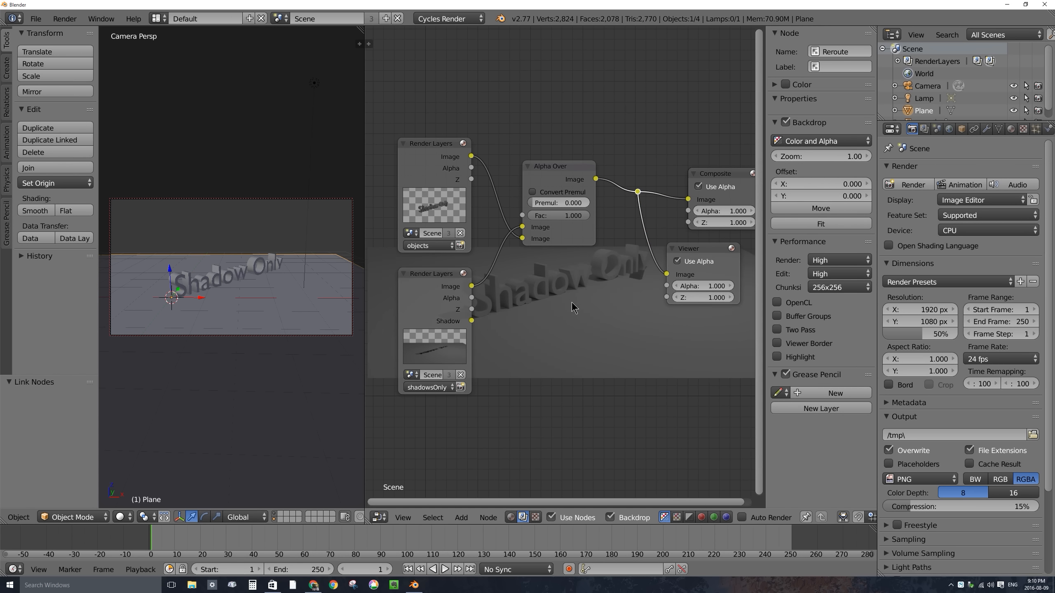
- Shift the backdrop preview below the nodes, and spread both Render Layers nodes and the Alpha Over node apart
middle_drag(572, 308, 541, 344)
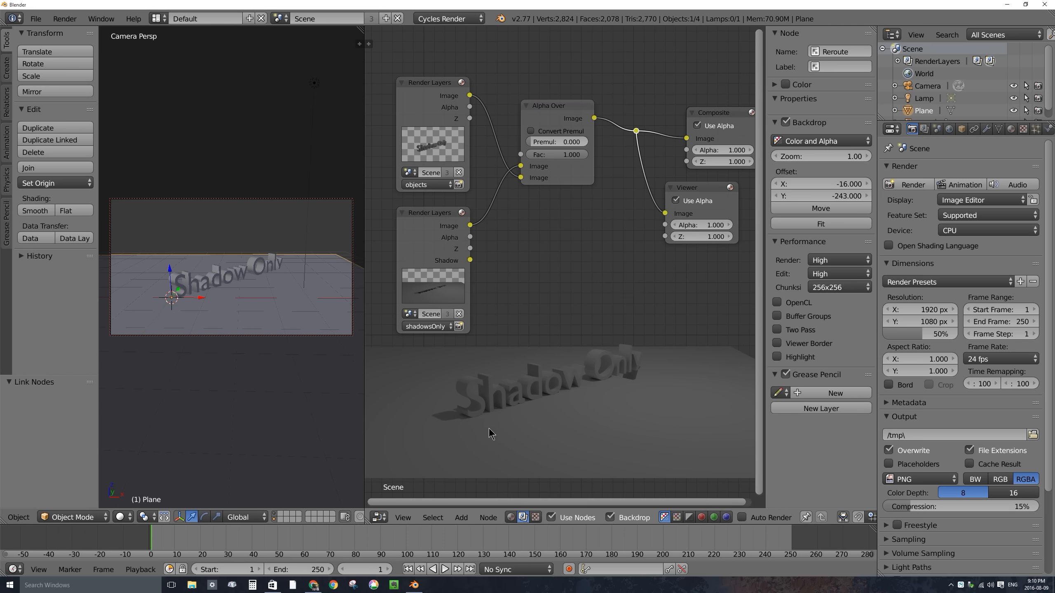
drag(415, 93, 420, 79)
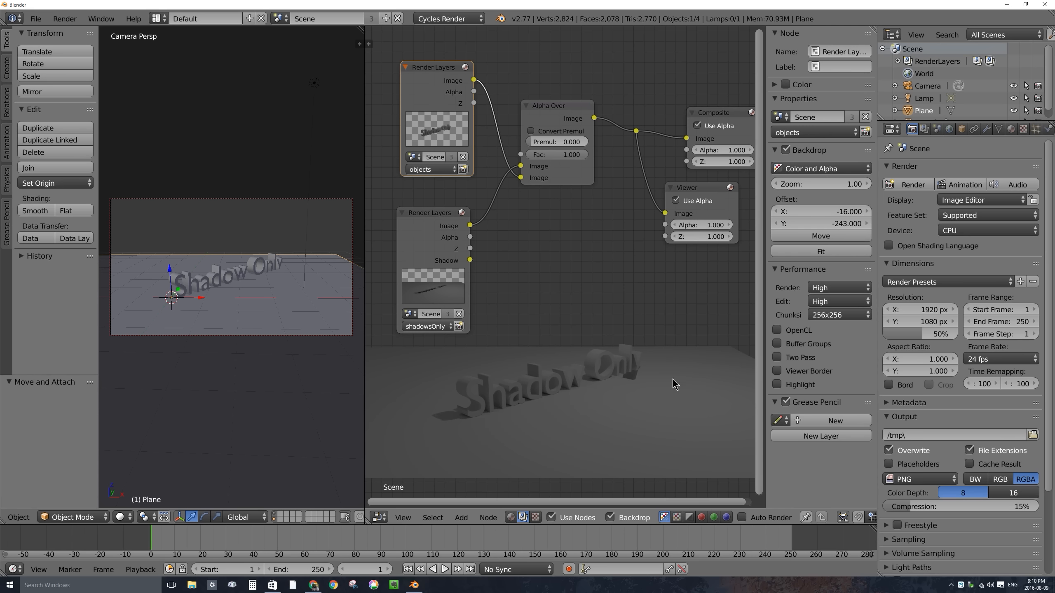
drag(419, 220, 393, 212)
drag(550, 105, 566, 101)
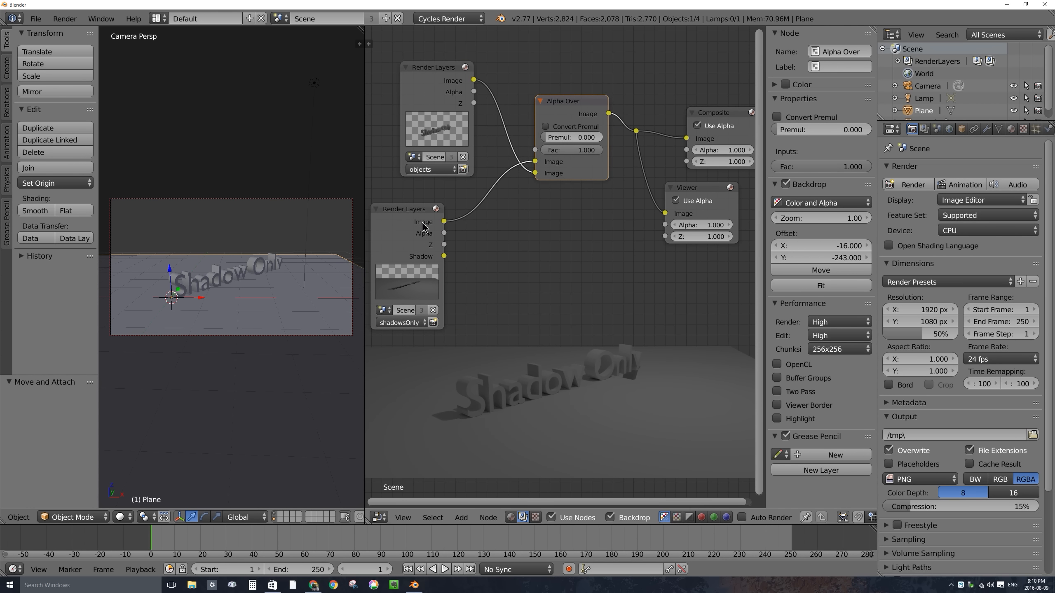
- Move the shadowsOnly Render Layers node farther from Alpha Over and add a Mix color node beside it, below Alpha Over
click(402, 217)
drag(402, 214, 383, 231)
scroll(446, 241, down, 1)
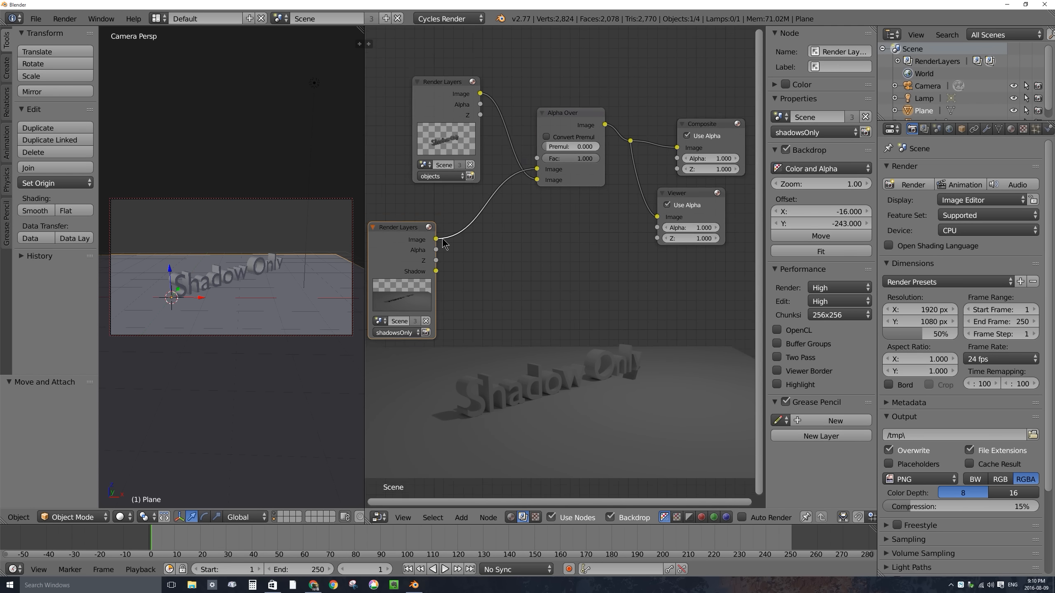
middle_drag(449, 240, 496, 231)
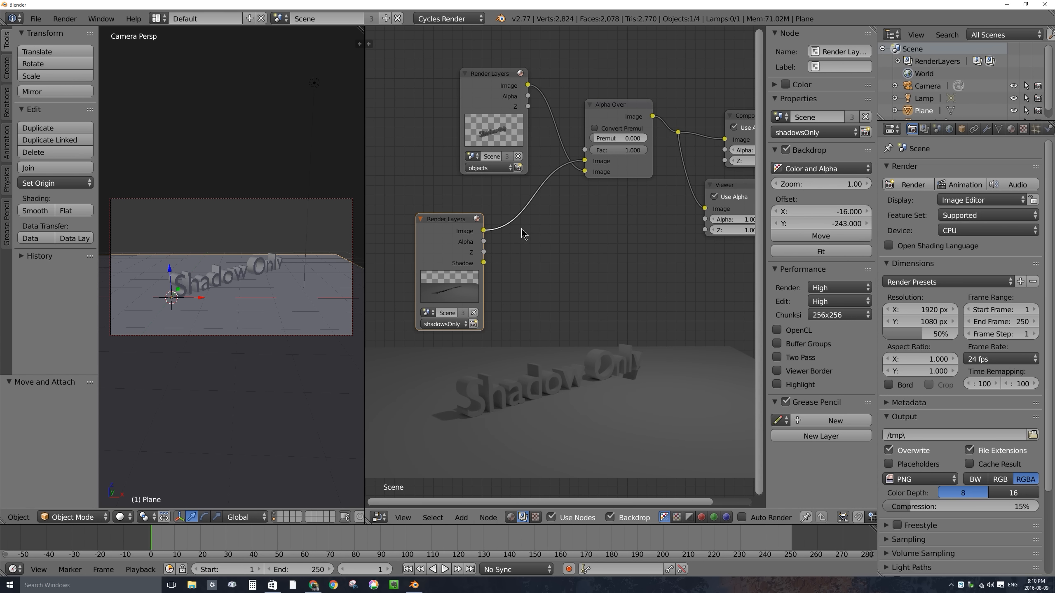
key(shift+a)
mouse_move(518, 149)
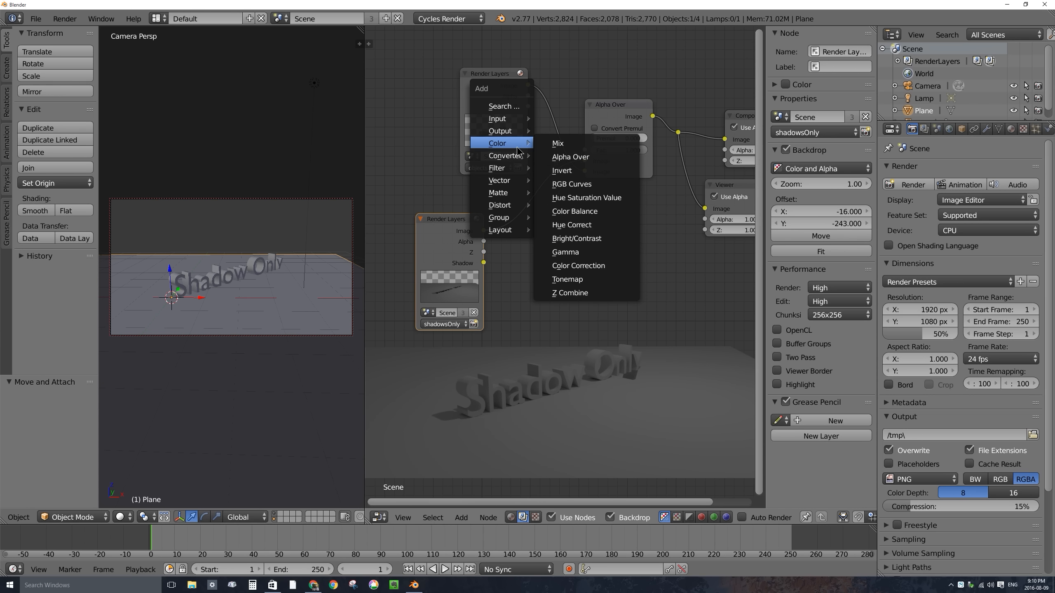
click(580, 143)
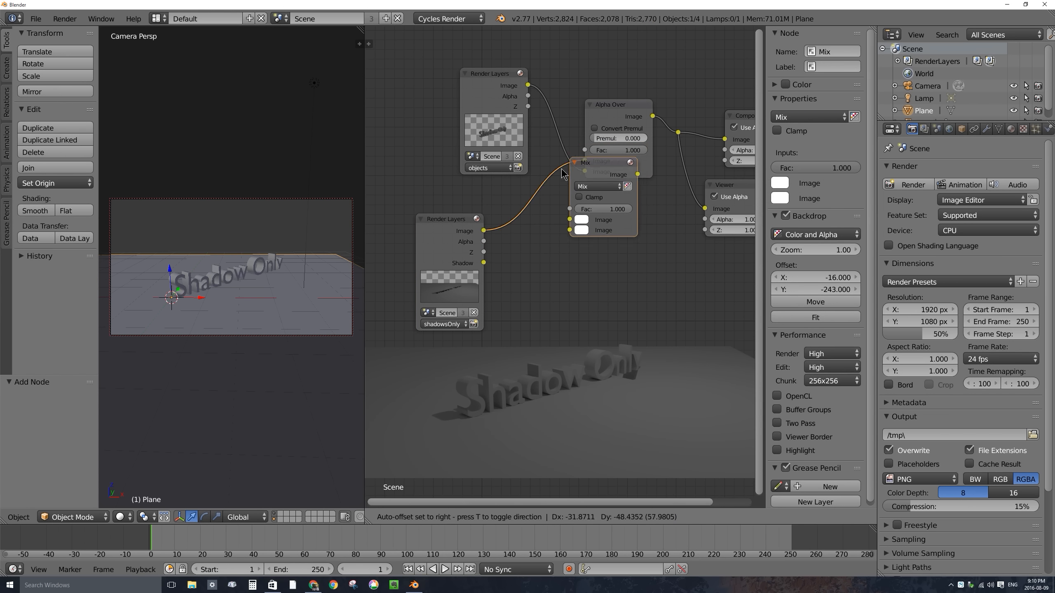
click(544, 227)
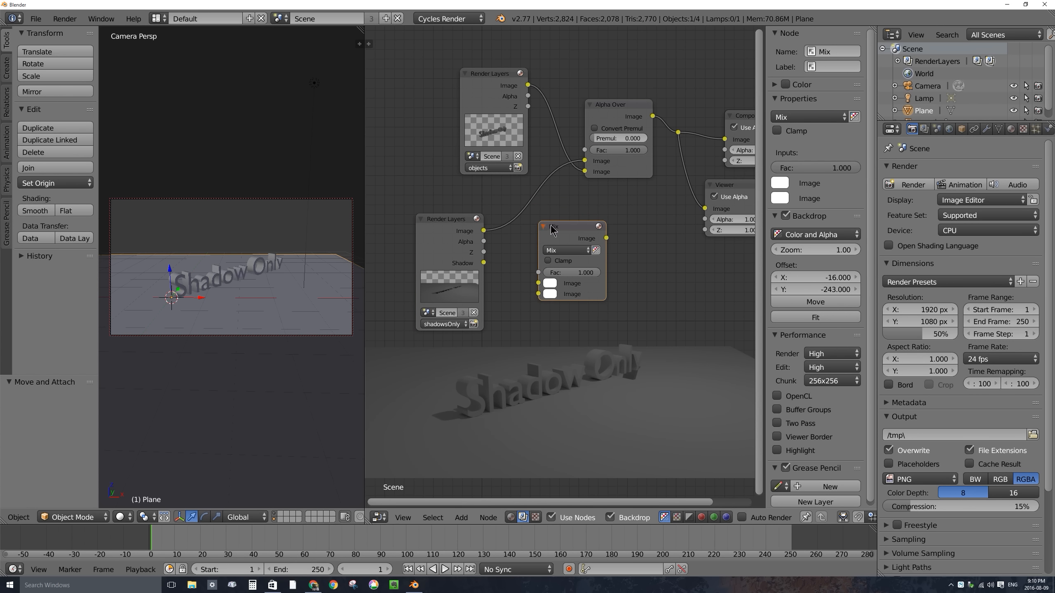
- Set the Mix node's blend type to Subtract, and space it and the shadowsOnly Render Layers node farther apart
click(576, 255)
click(575, 249)
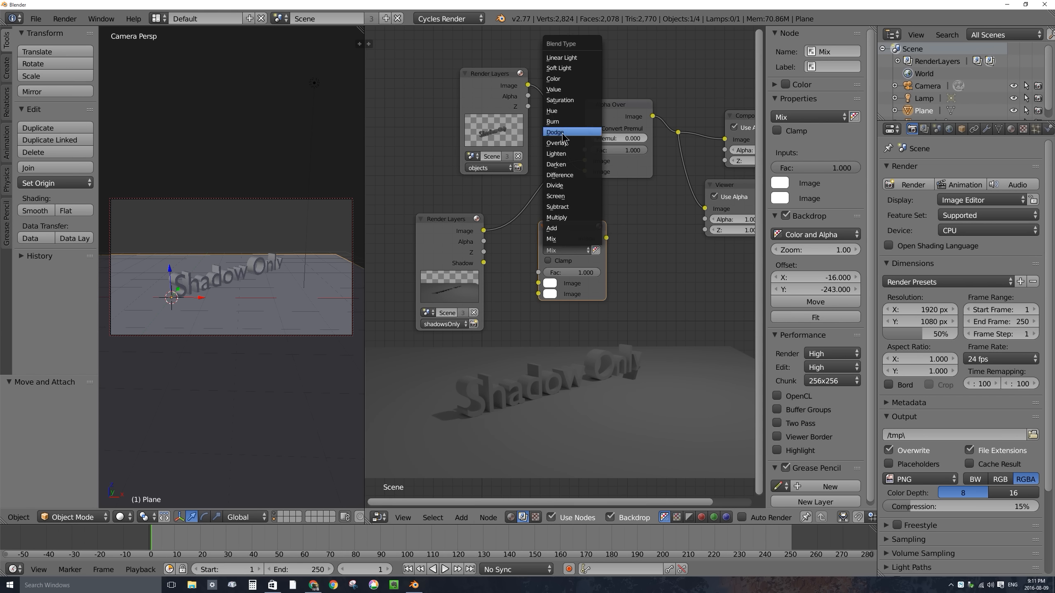
click(564, 210)
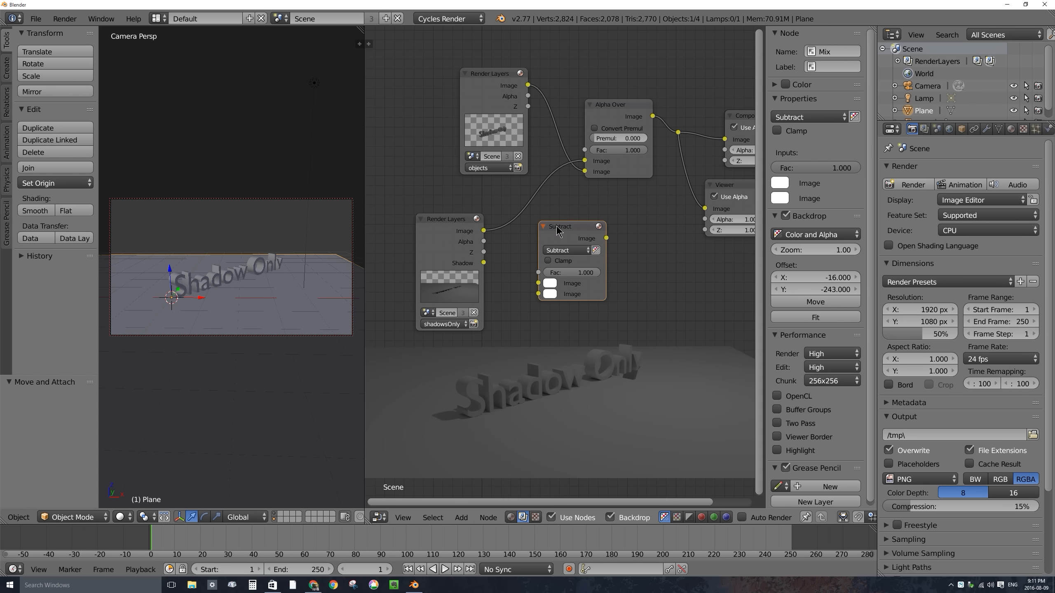
drag(555, 229, 561, 214)
drag(455, 221, 432, 209)
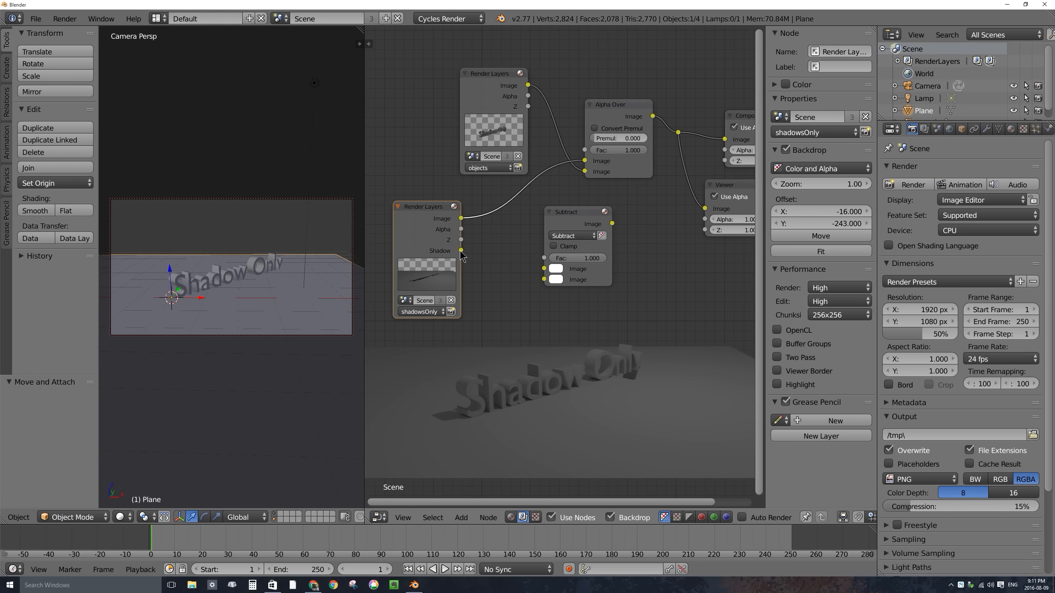
- Check which passes are enabled for the shadowsOnly render layer, and shift the Subtract node closer to its Render Layers node
click(925, 129)
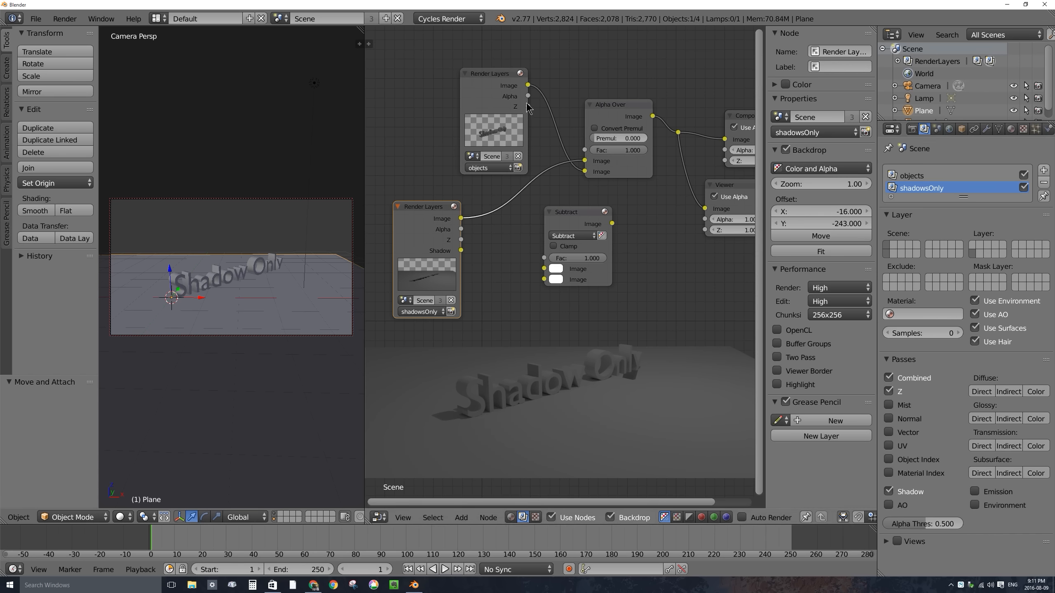
click(911, 129)
drag(552, 213, 544, 208)
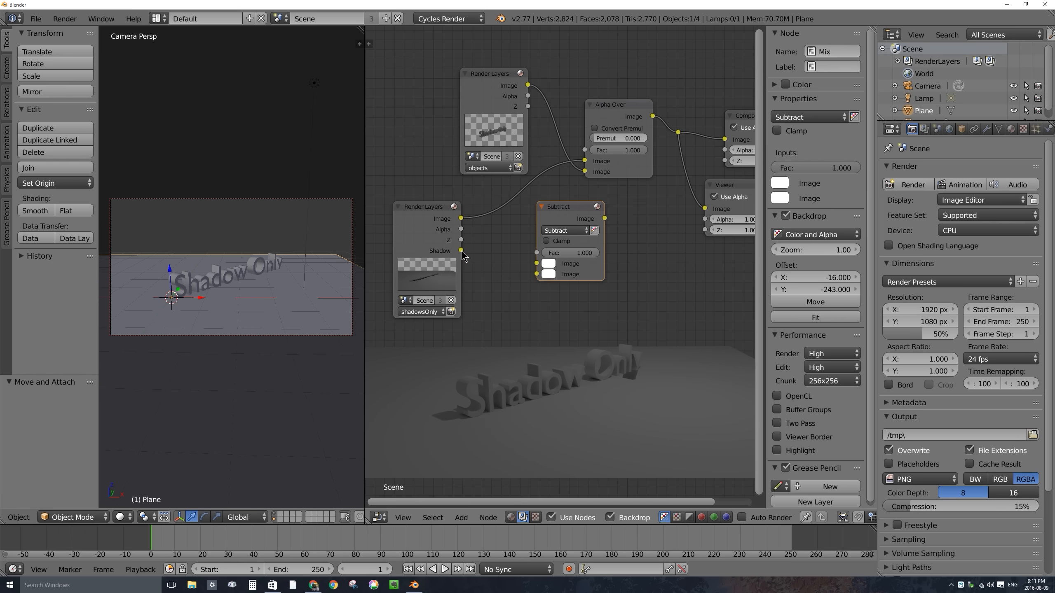
mouse_move(462, 230)
mouse_down()
mouse_move(463, 250)
mouse_move(462, 231)
mouse_up()
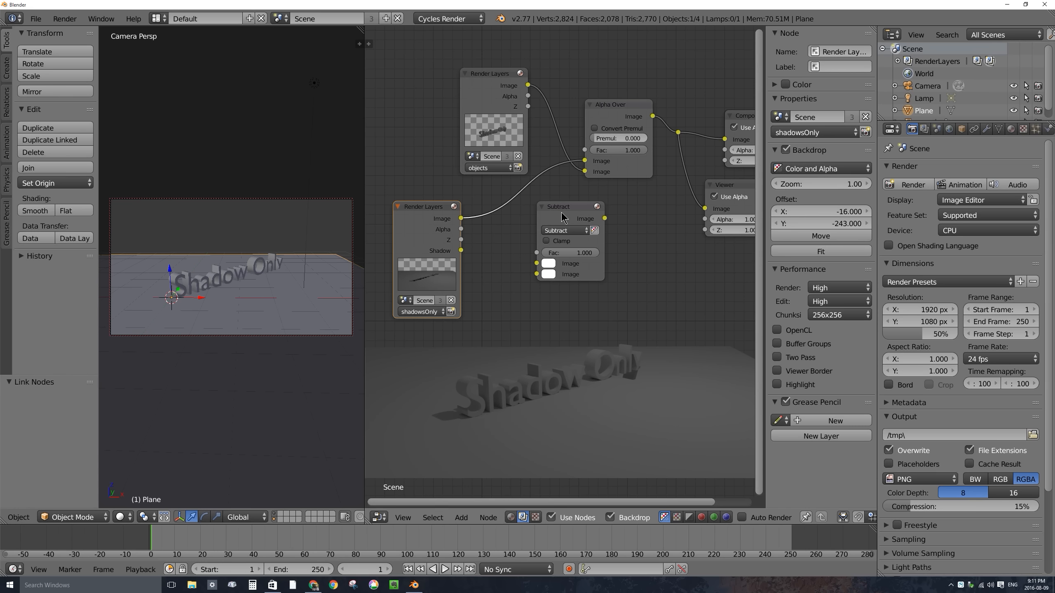
drag(562, 218, 567, 209)
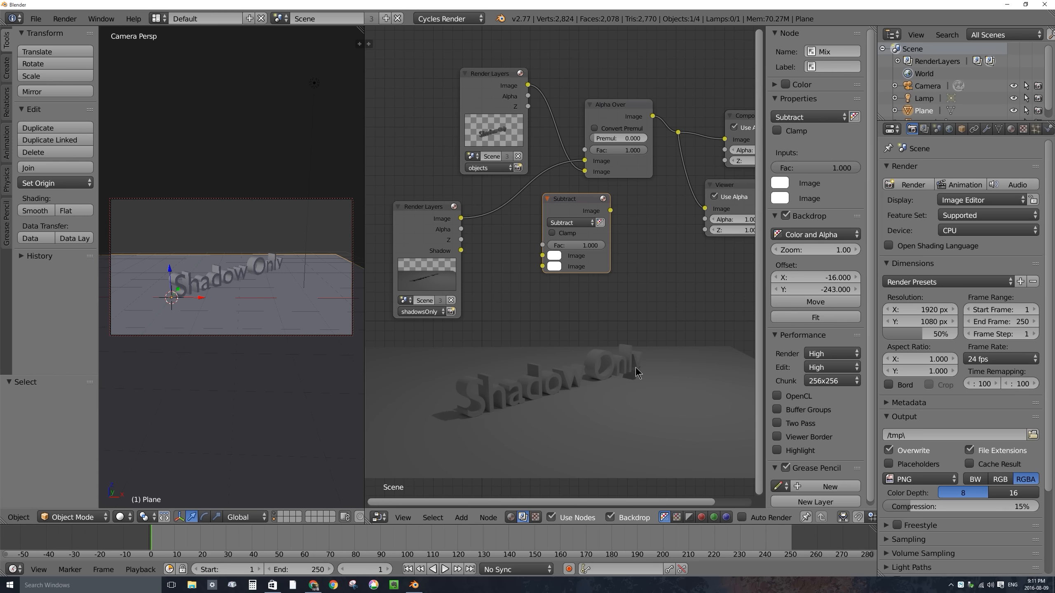
drag(558, 203, 531, 211)
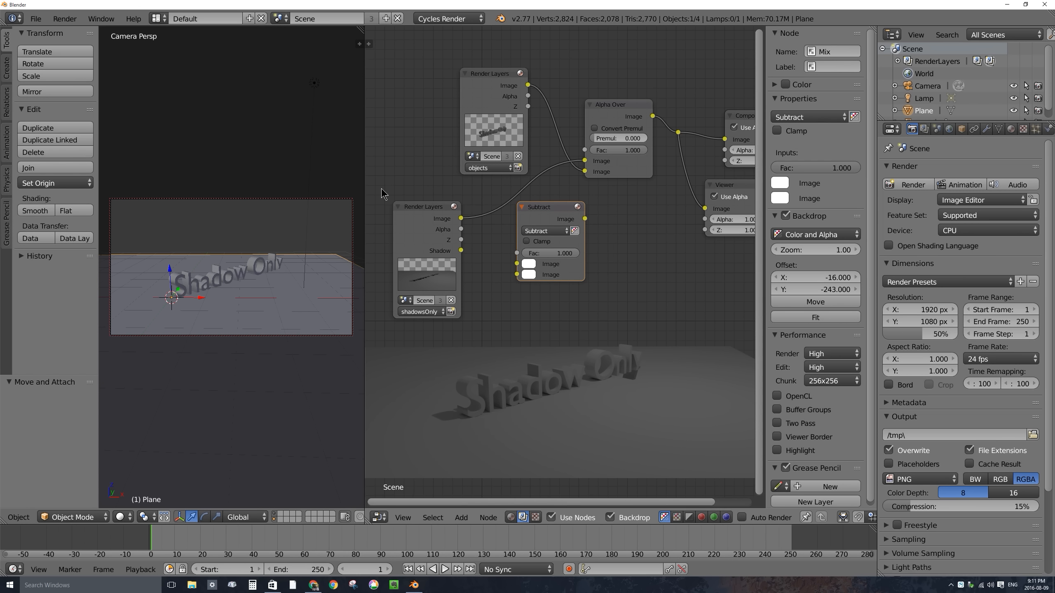
- Enlarge the node editor at the expense of the 3D view, and keep the Subtract node expanded next to shadowsOnly
drag(365, 158, 133, 158)
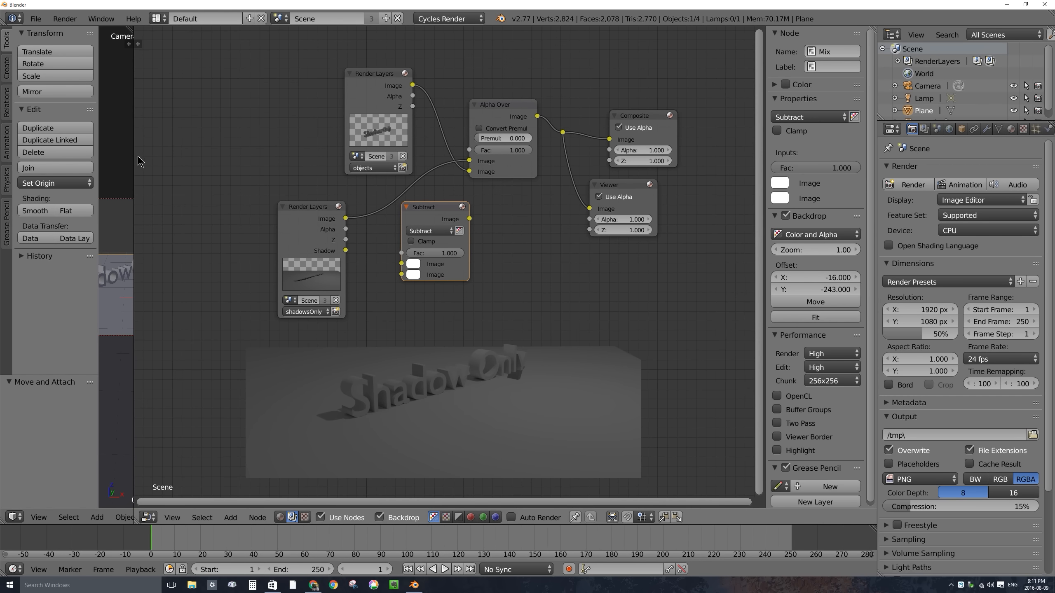
click(408, 208)
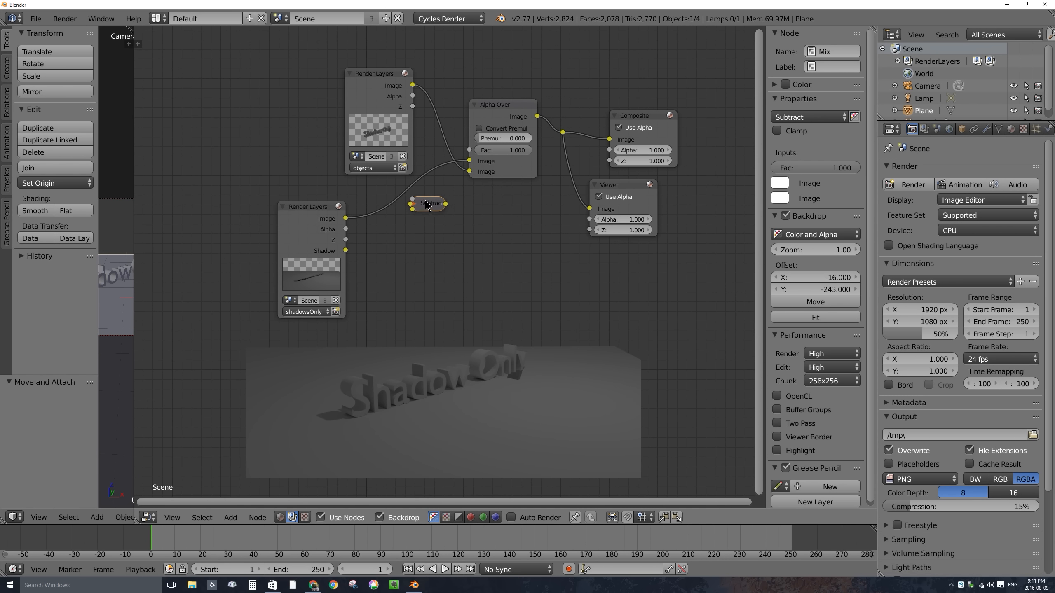
click(412, 204)
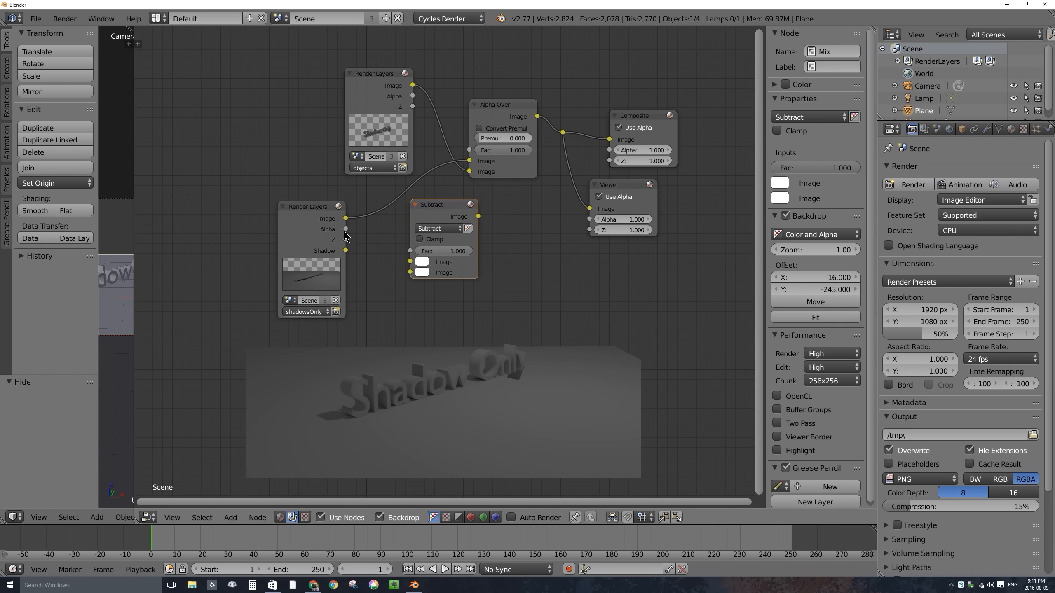
- Preview the shadowsOnly layer's alpha, shadow, image and again alpha outputs through the Viewer, with the Subtract node moved out of the way
drag(345, 229, 590, 209)
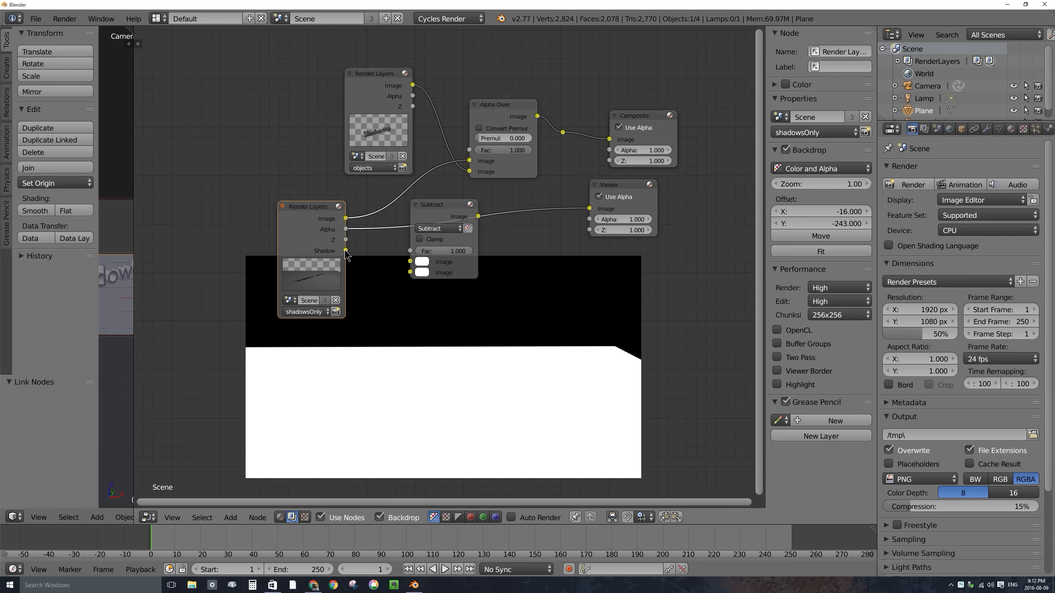
drag(346, 251, 618, 178)
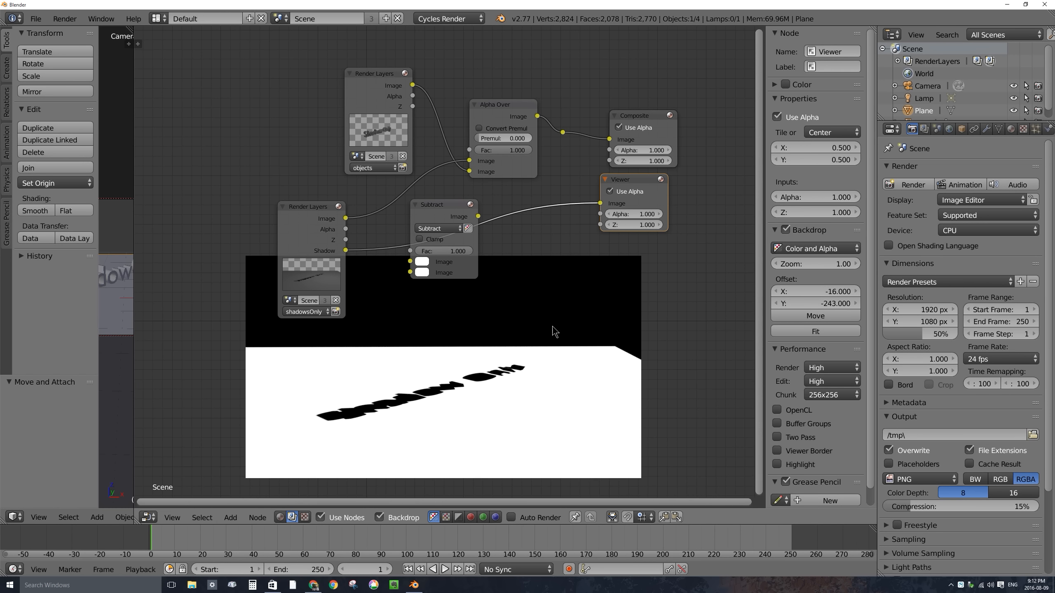
drag(443, 212, 457, 263)
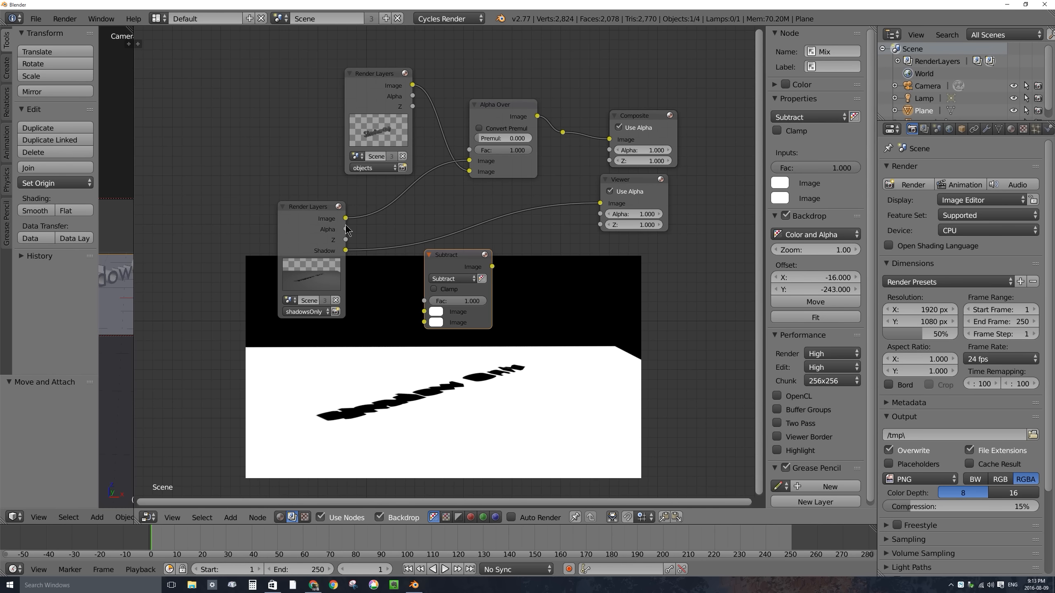
drag(346, 218, 599, 203)
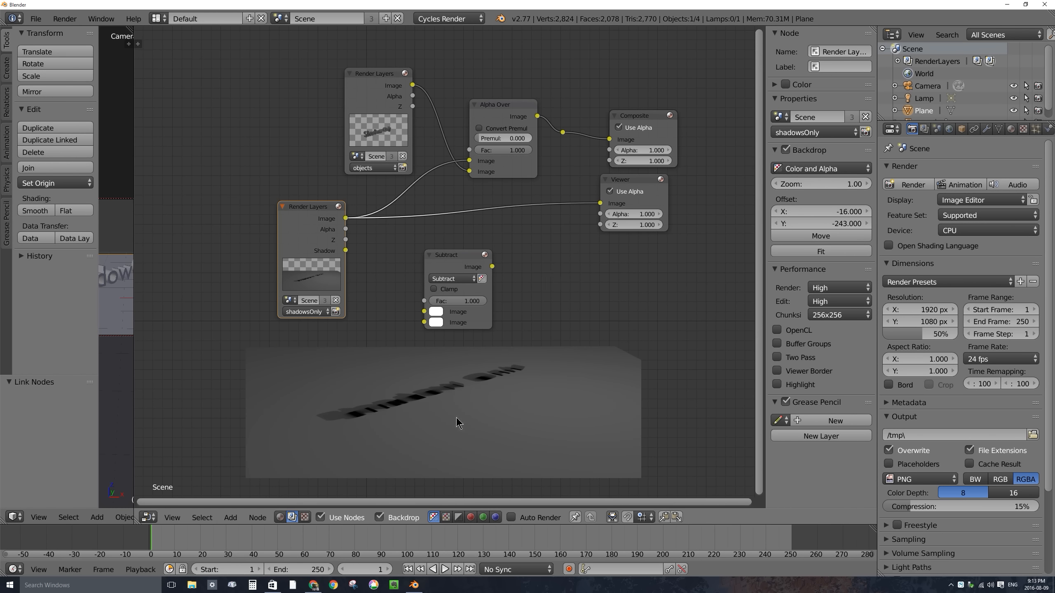
drag(345, 229, 600, 203)
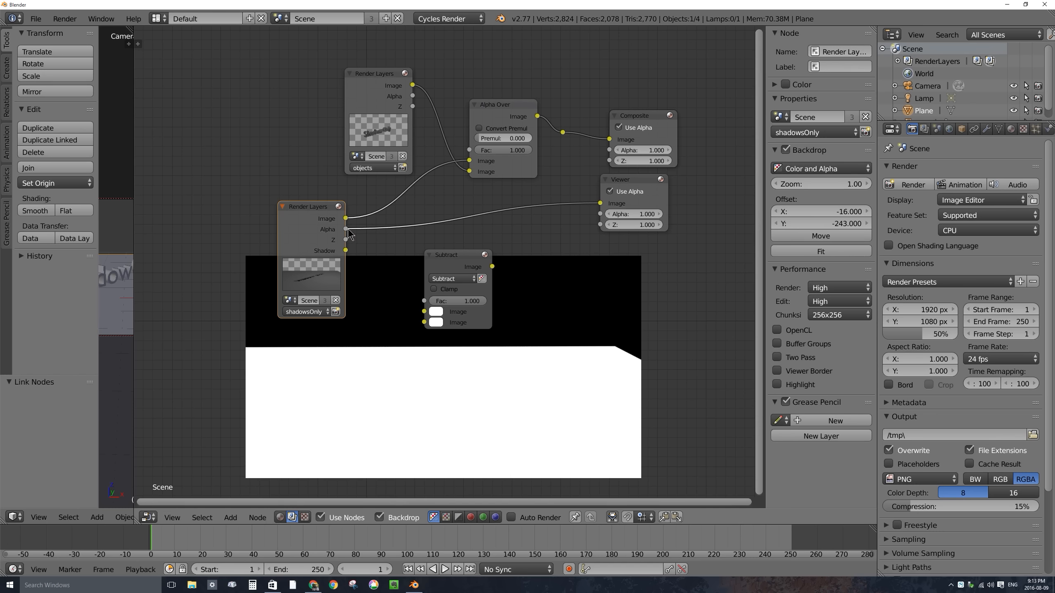
- Link shadowsOnly's alpha to Subtract's first image input, its shadow to the second, and Subtract's output to the Viewer's image
drag(441, 256, 446, 237)
drag(345, 229, 430, 292)
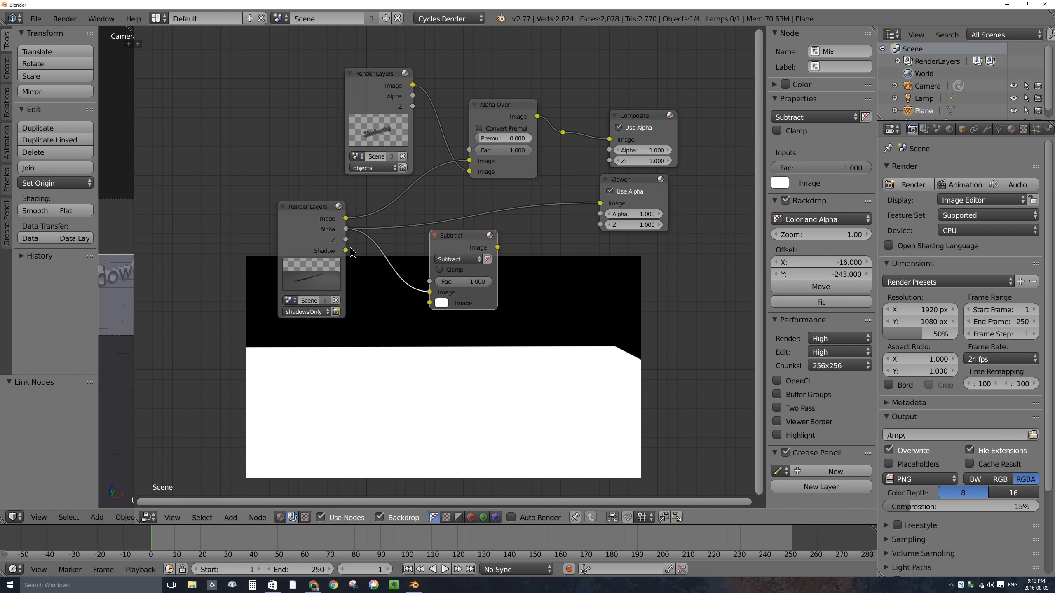
drag(346, 250, 429, 302)
drag(462, 236, 600, 204)
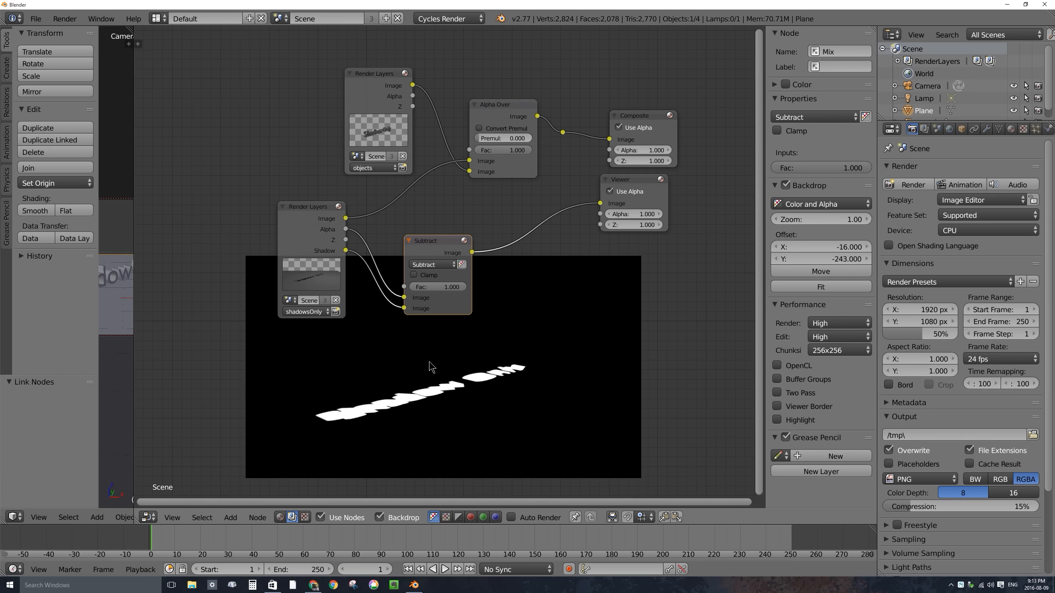
drag(434, 256, 463, 236)
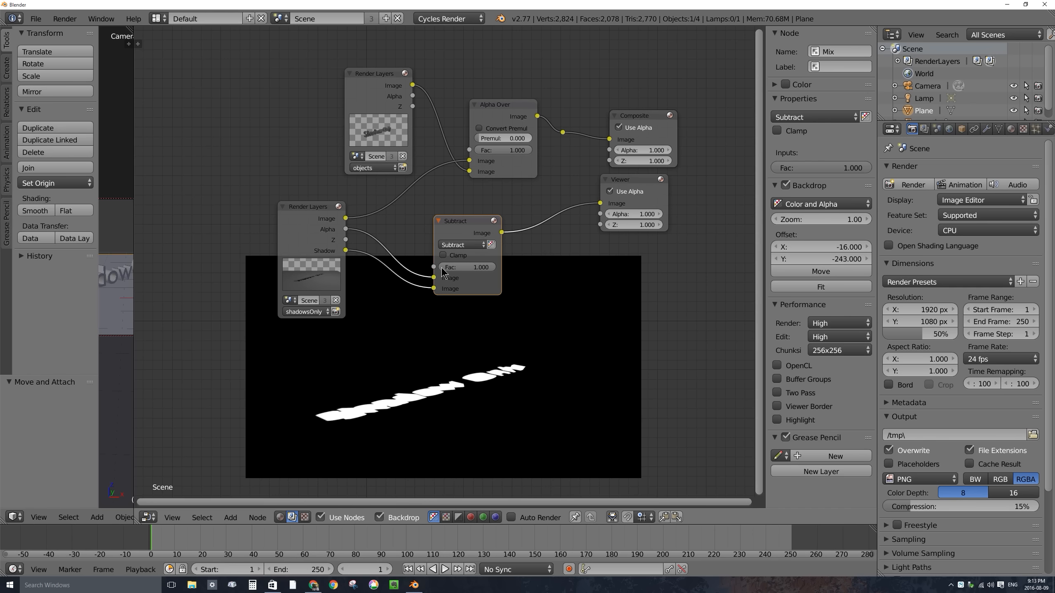
- Move the Subtract node lower and cut its alpha, shadow and Viewer links
drag(461, 235, 464, 324)
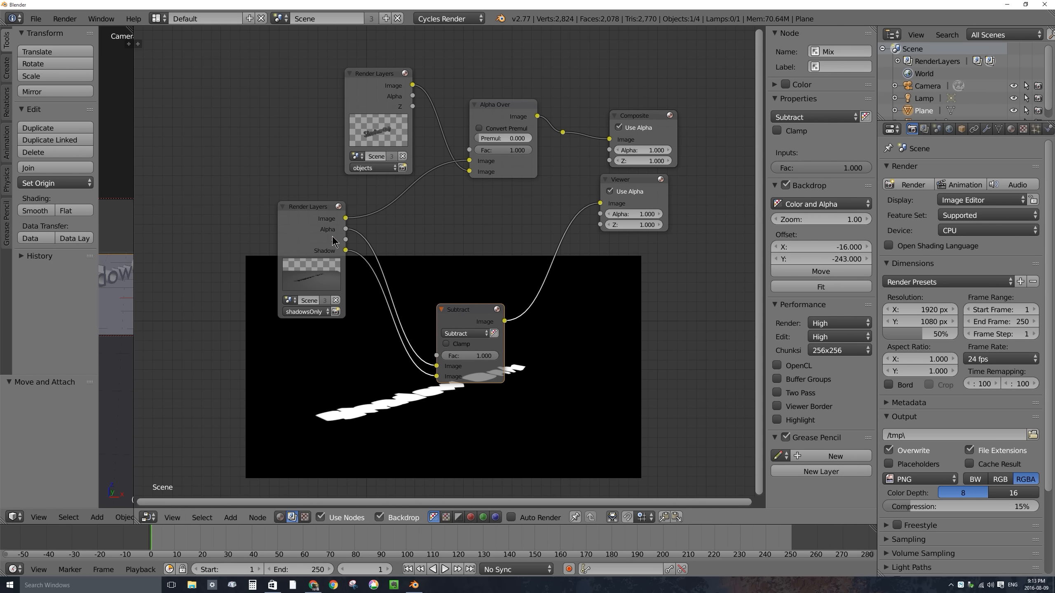
ctrl+right_drag(417, 242, 390, 268)
ctrl+right_drag(358, 302, 358, 318)
ctrl+right_drag(559, 236, 532, 277)
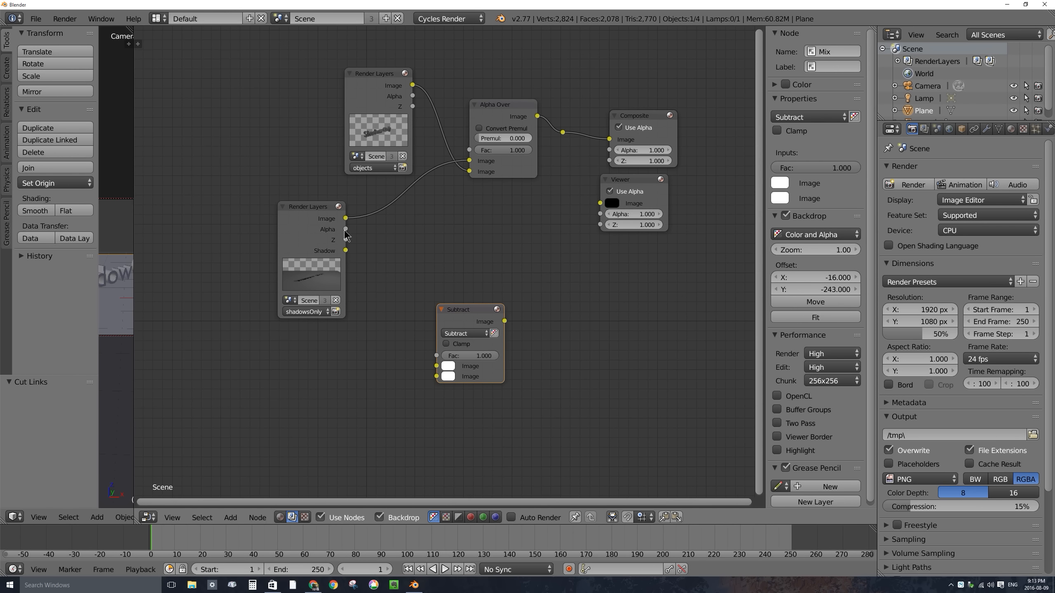
- Link shadowsOnly's alpha to the Viewer's image input, and move the Subtract node up beneath that link
drag(345, 229, 601, 213)
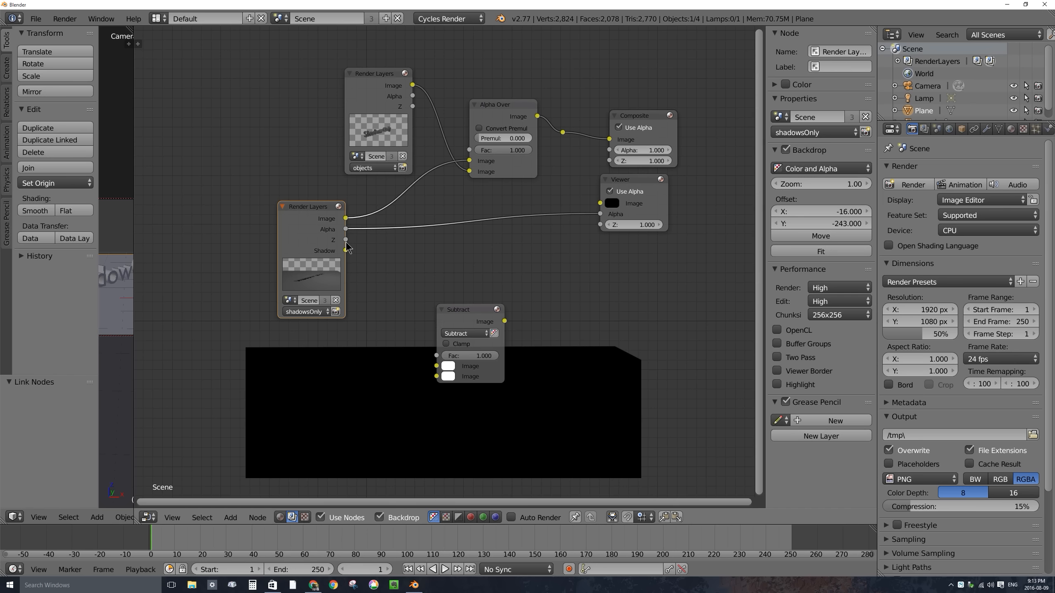
drag(604, 213, 603, 204)
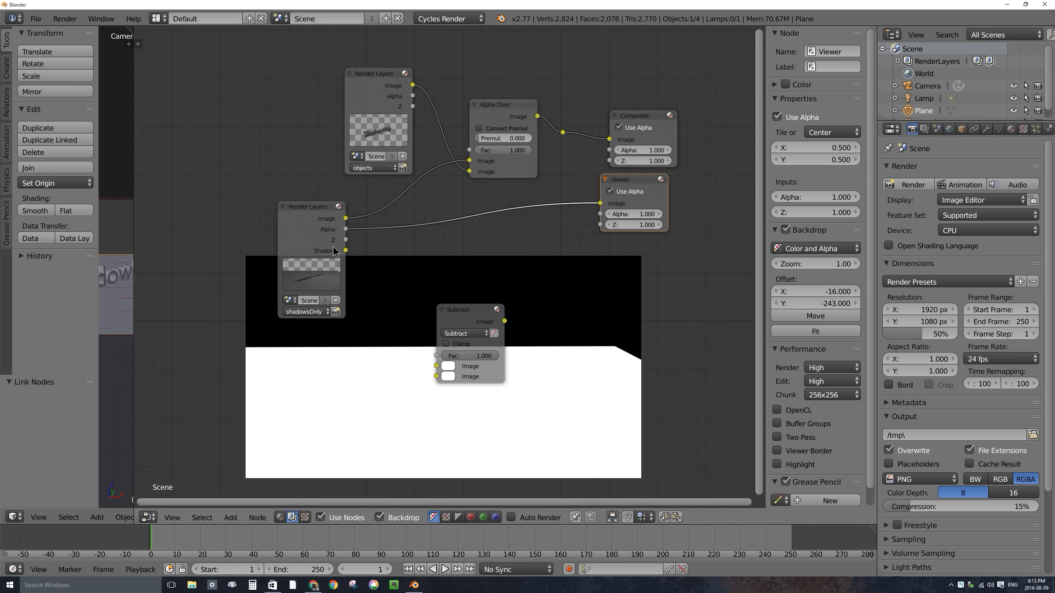
drag(454, 314, 486, 236)
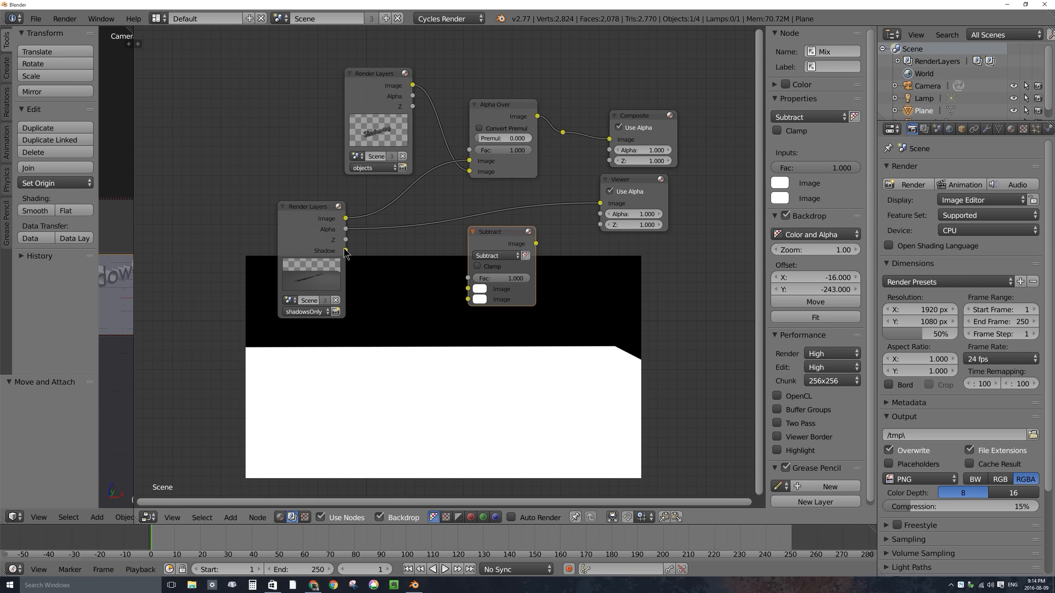
- Compare the shadowsOnly layer's shadow and alpha passes by linking them alternately to the Viewer's image input, ending on alpha
drag(345, 251, 600, 204)
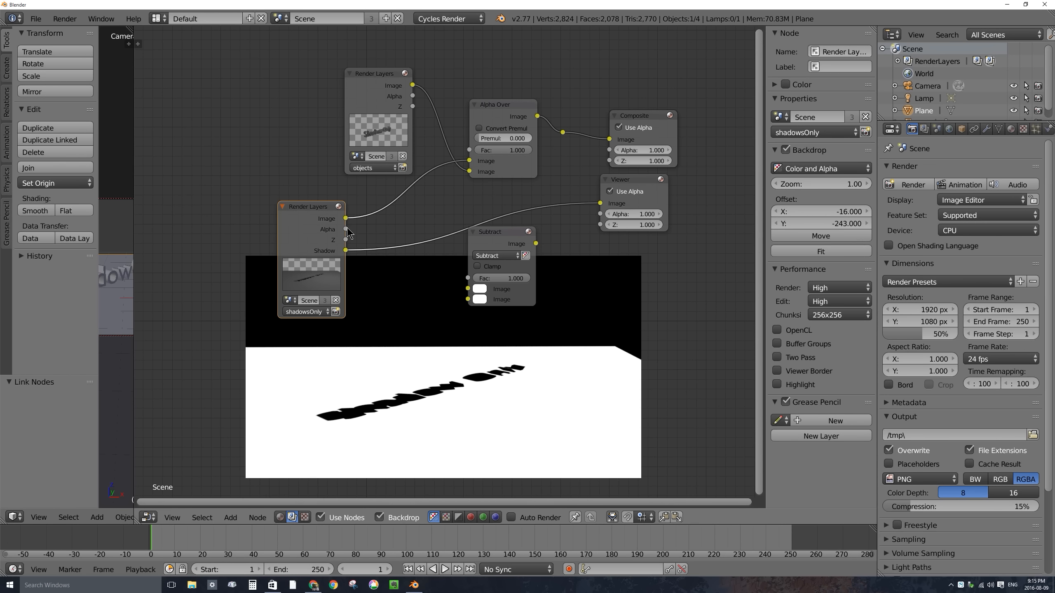
drag(345, 229, 600, 203)
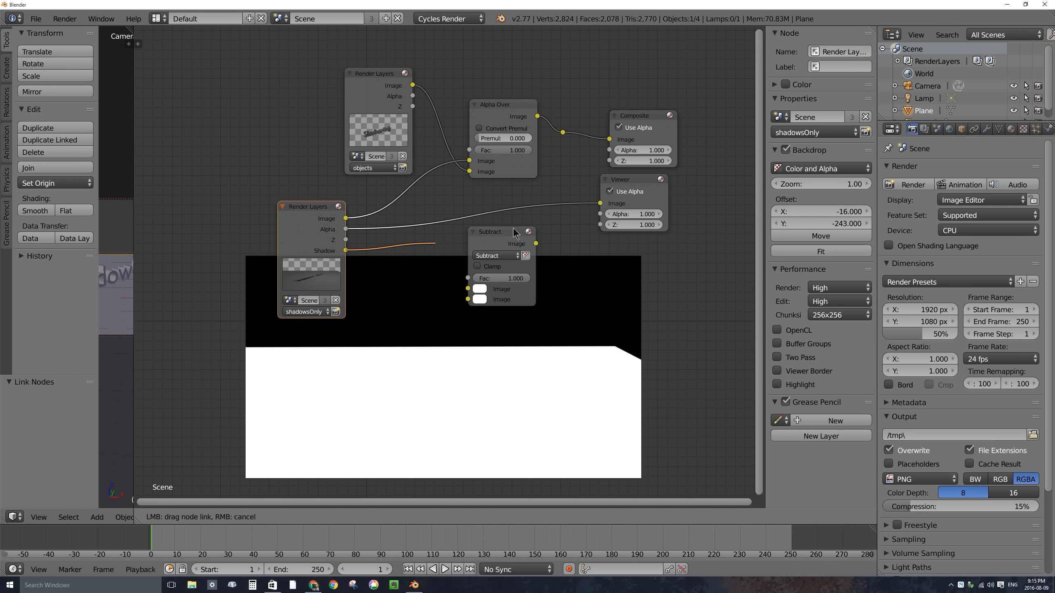
drag(346, 251, 600, 203)
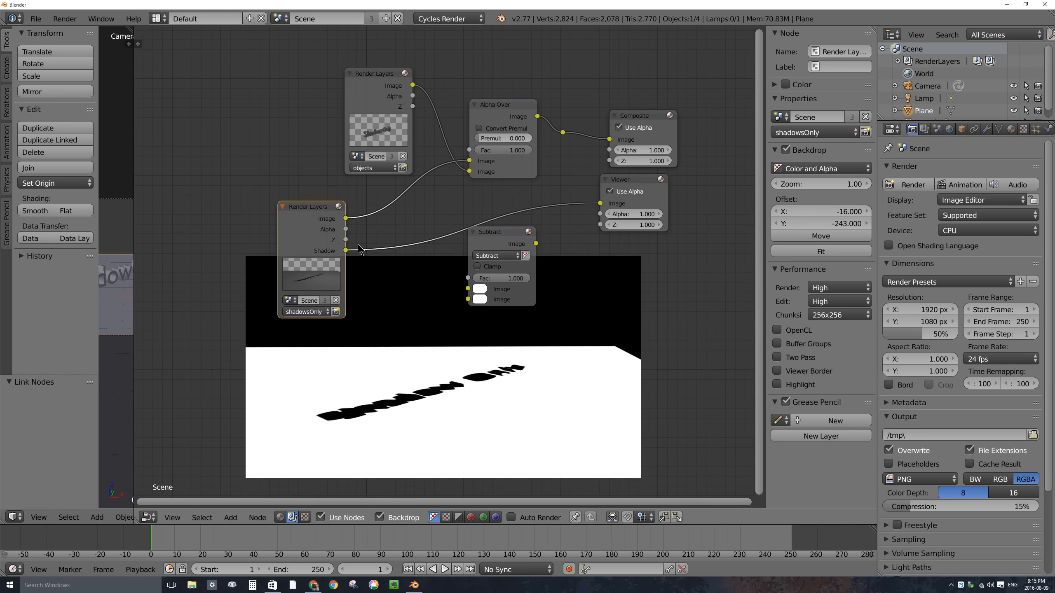
drag(347, 230, 600, 203)
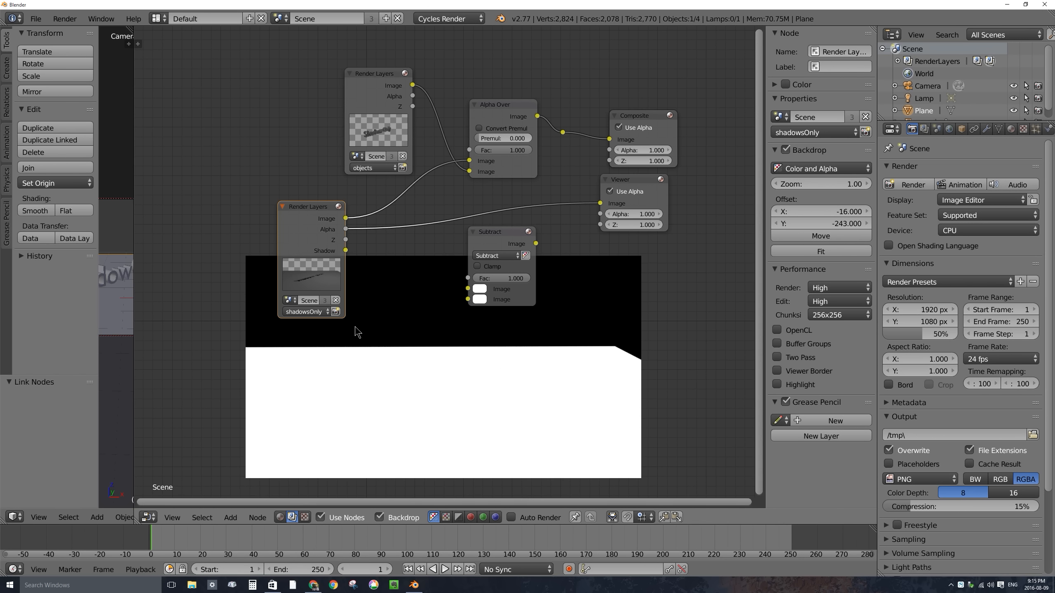
drag(346, 251, 600, 203)
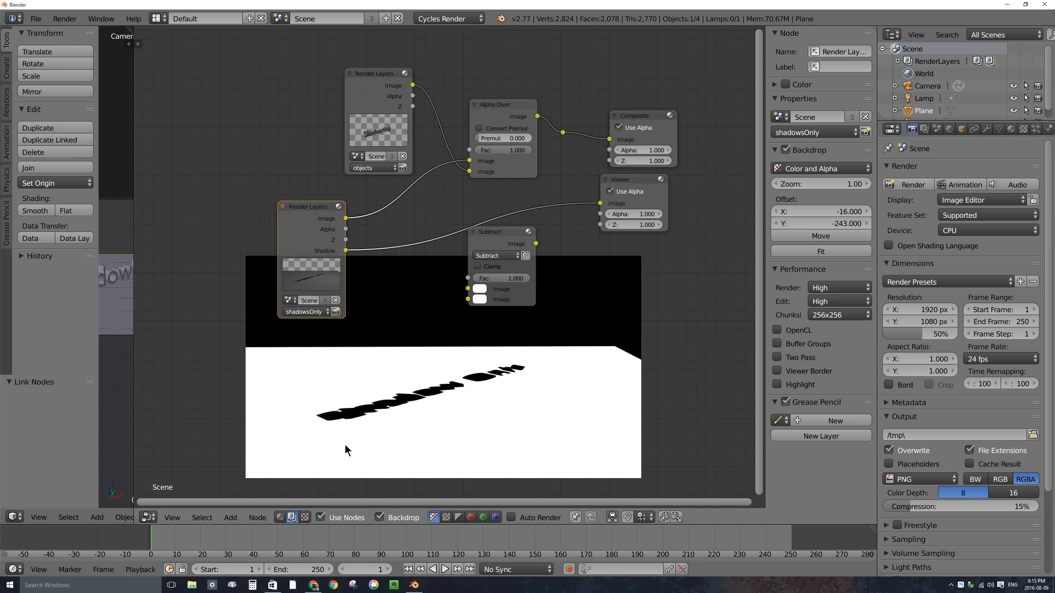
drag(346, 229, 600, 203)
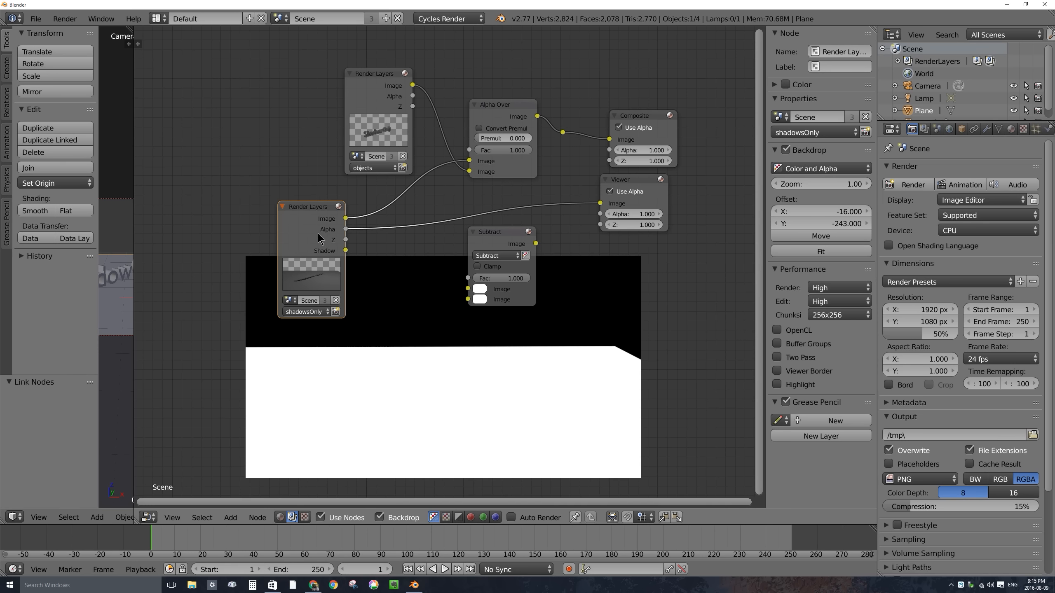
- Link shadowsOnly's alpha and shadow to Subtract's first and second image inputs, and replace the Viewer's alpha link with Subtract's output
drag(346, 229, 468, 289)
drag(346, 250, 468, 300)
drag(480, 241, 447, 236)
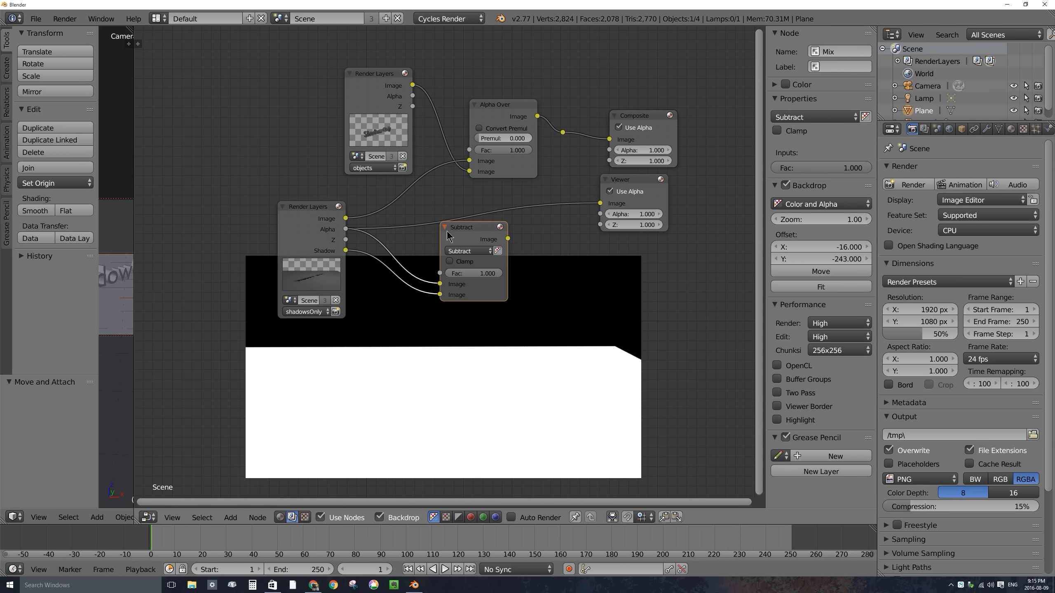
ctrl+right_drag(566, 174, 573, 242)
drag(476, 227, 425, 231)
drag(334, 210, 311, 211)
drag(457, 239, 600, 203)
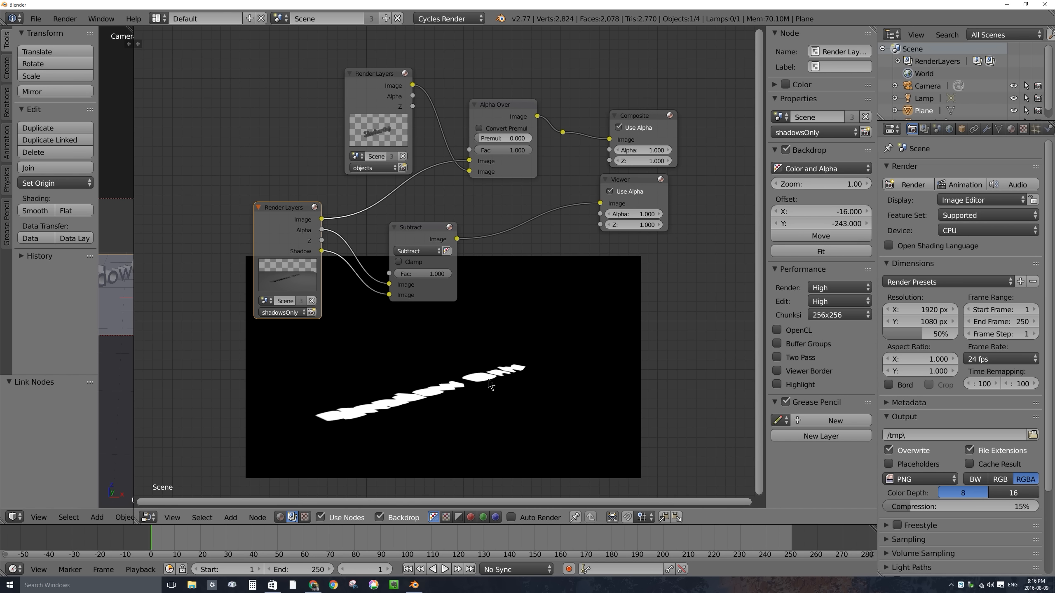
- Add a Set Alpha converter node on the link between Subtract and the Viewer
key(shift+a)
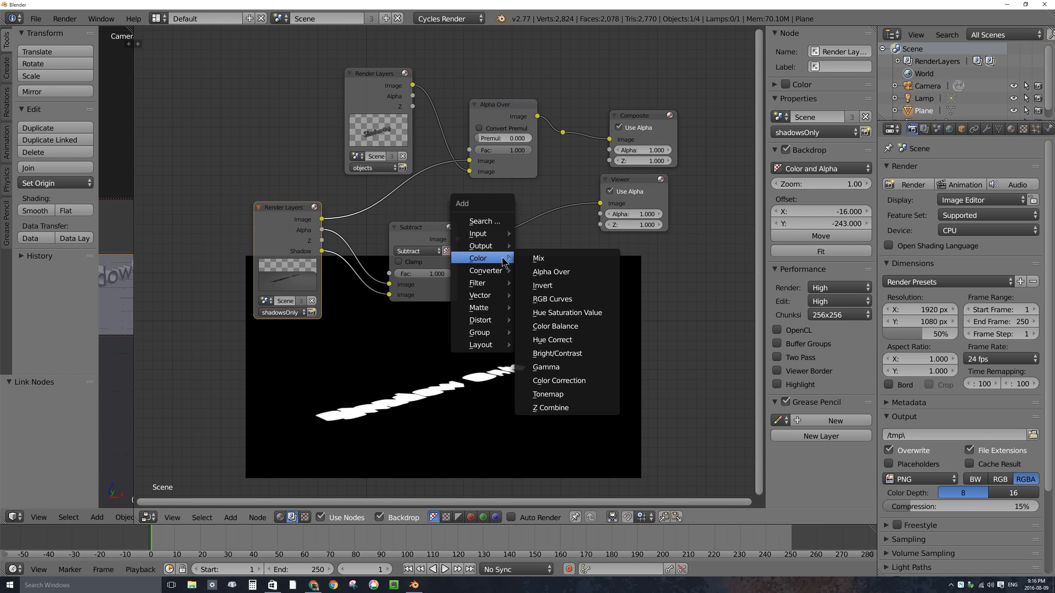
mouse_move(498, 251)
mouse_move(490, 274)
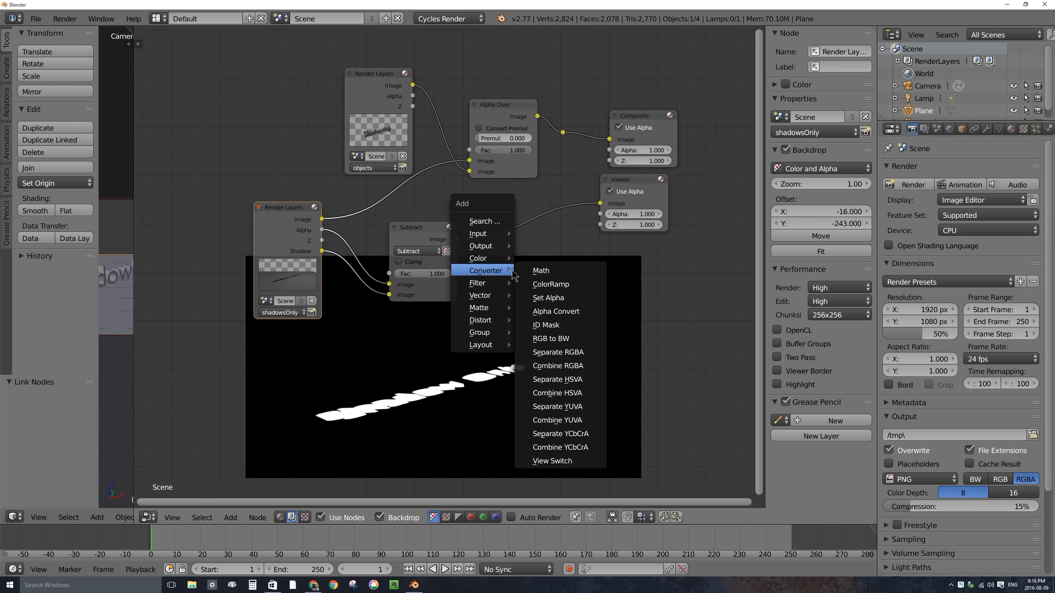
click(568, 300)
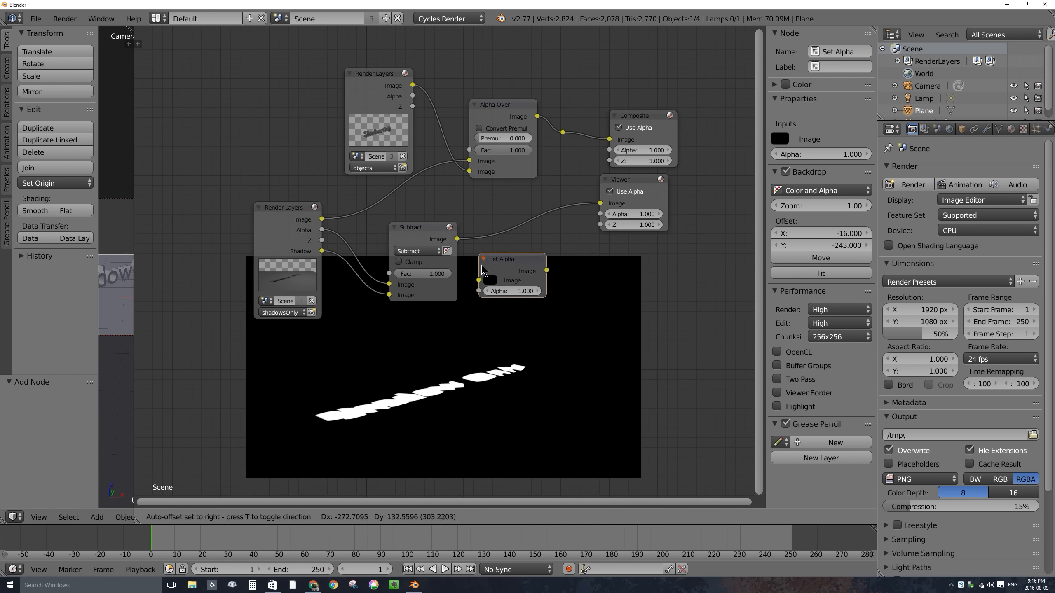
click(481, 208)
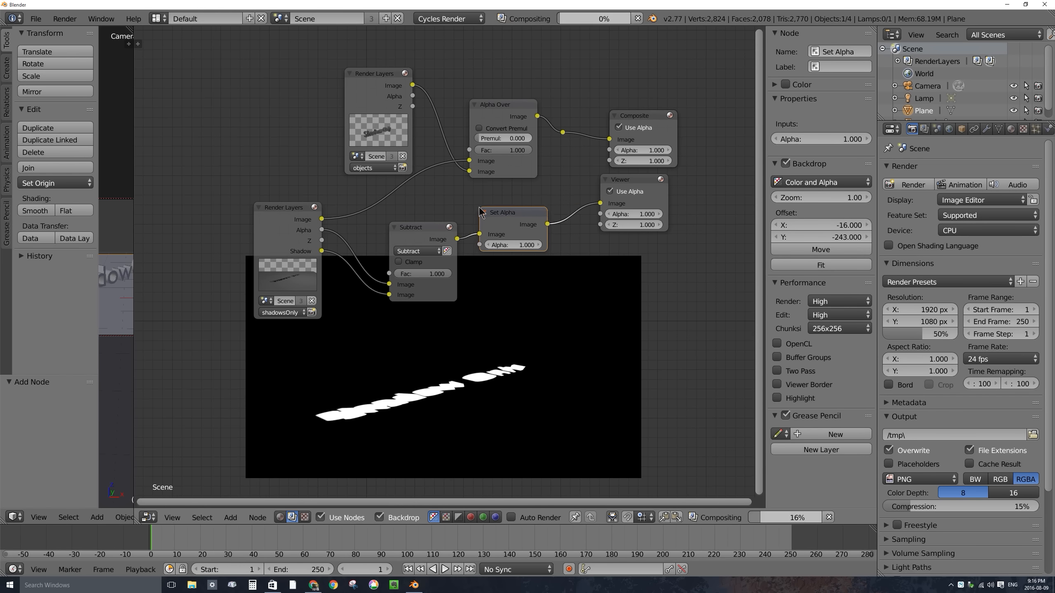
- Reroute Set Alpha's output from the Viewer to Alpha Over's first image input, and link Alpha Over's output reroute to the Viewer's image
drag(419, 229, 387, 233)
drag(531, 214, 492, 223)
ctrl+right_drag(559, 193, 583, 270)
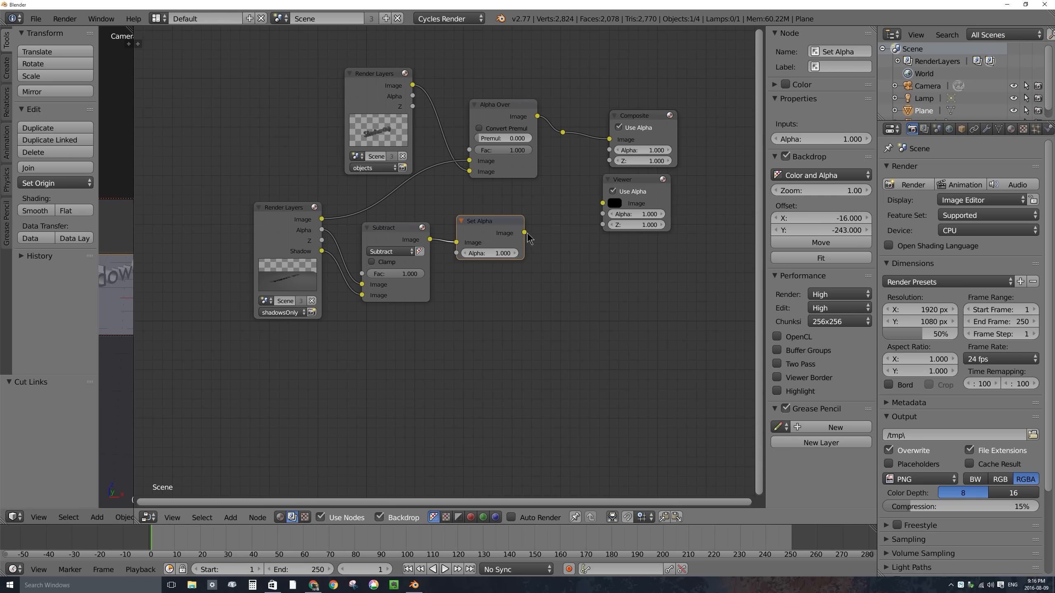
drag(525, 233, 470, 172)
drag(563, 133, 604, 204)
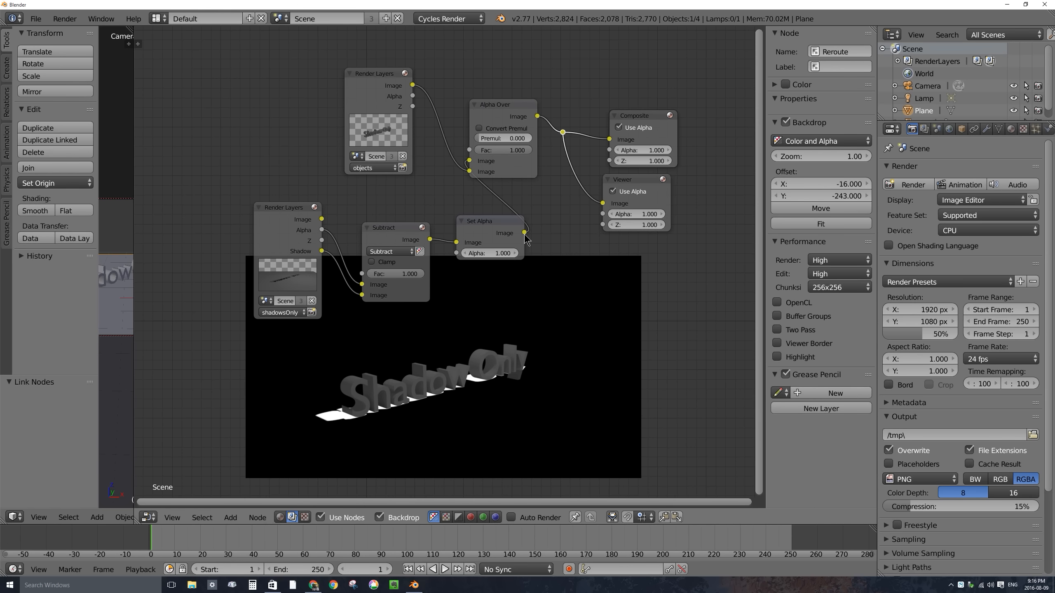
- Spread out the shadowsOnly, Subtract and Set Alpha nodes, and switch Subtract's output from Set Alpha's image input to its alpha input
drag(381, 230, 367, 221)
drag(305, 208, 264, 212)
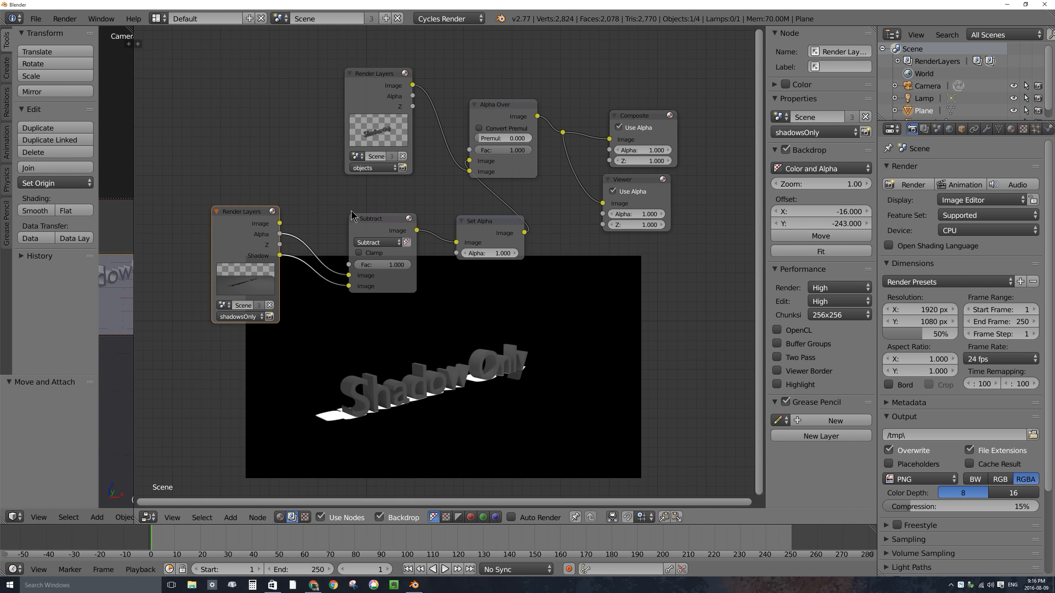
drag(378, 217, 352, 205)
drag(492, 246, 449, 228)
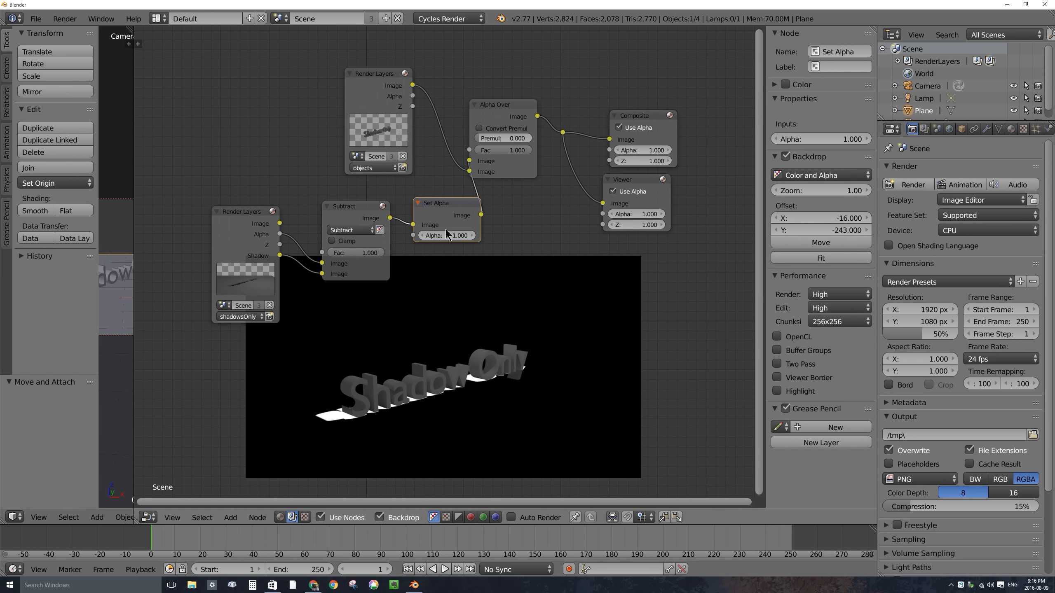
drag(367, 220, 413, 225)
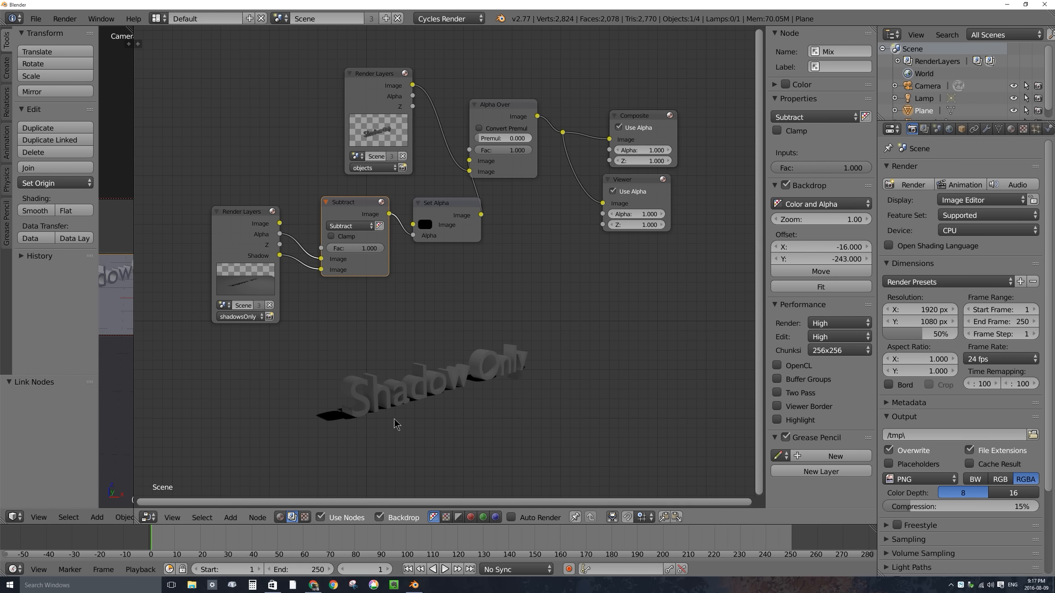
- Widen the 3D viewport and change the lamp to a rectangular area lamp with Size X and Size Y of 5
drag(134, 263, 231, 264)
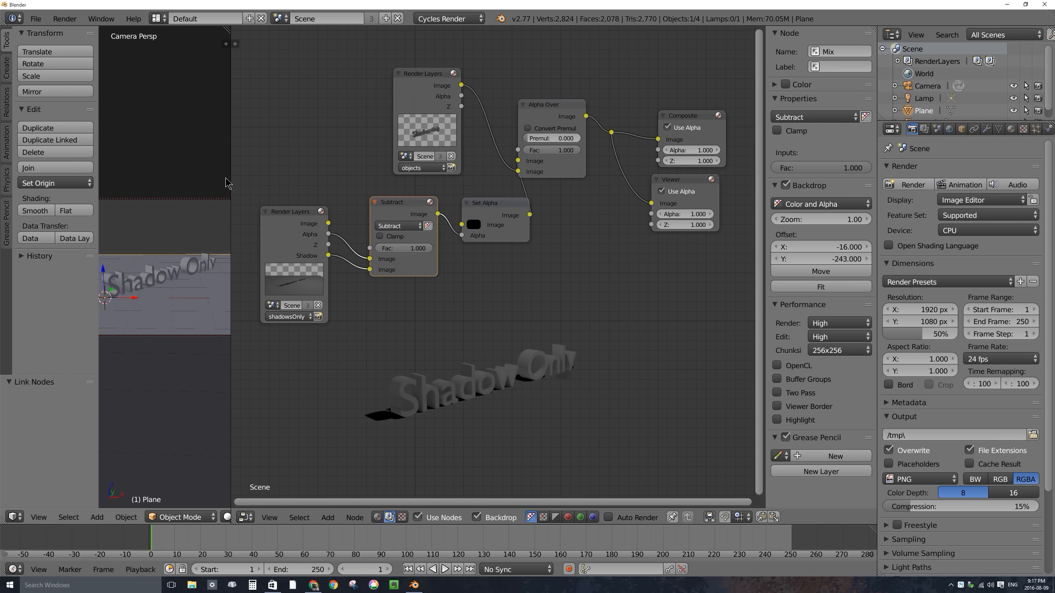
drag(230, 170, 698, 180)
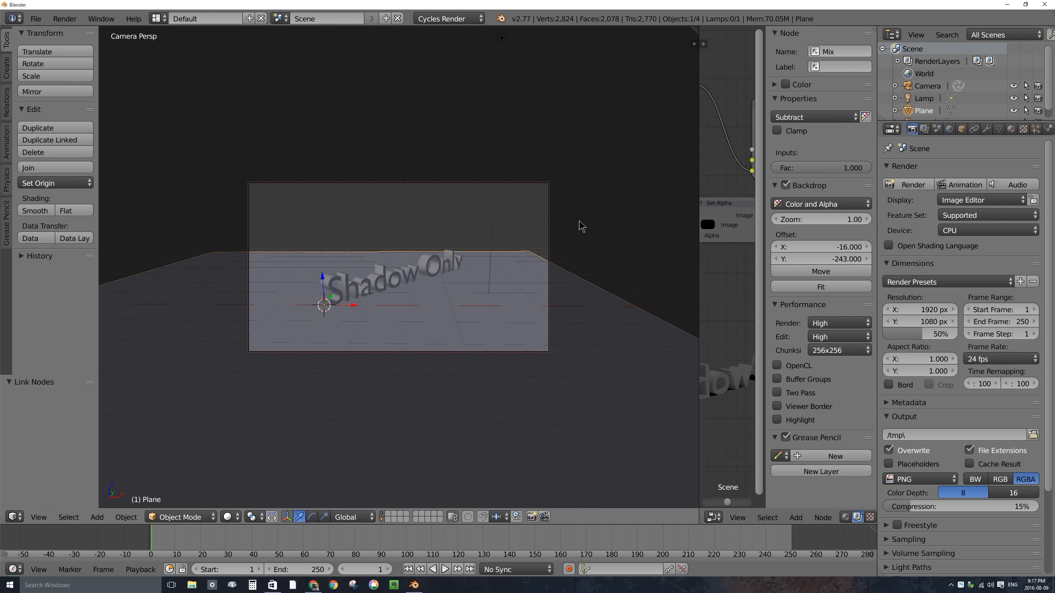
right_click(503, 42)
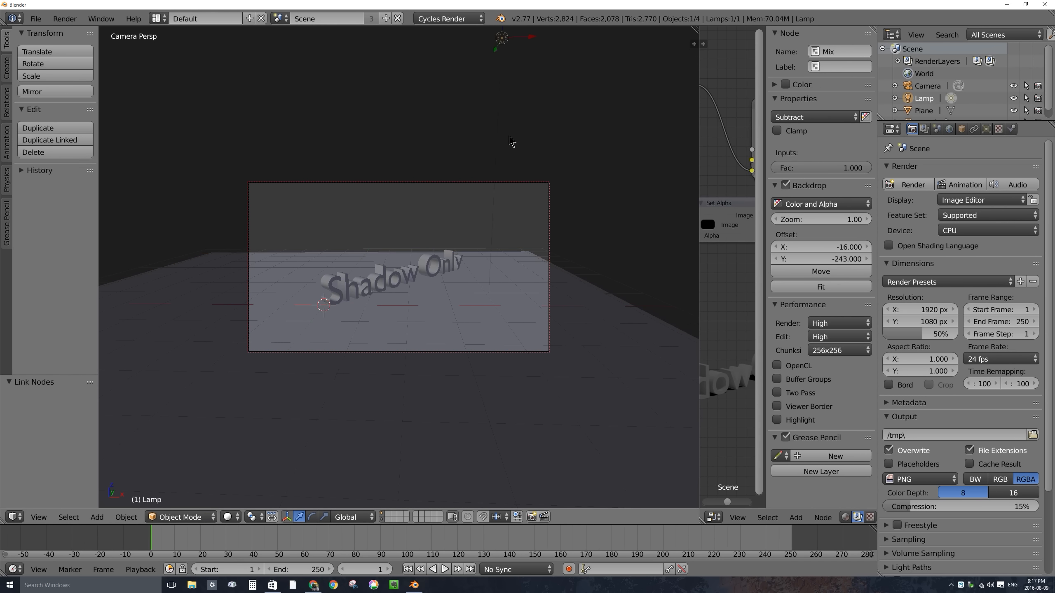
middle_drag(494, 99, 502, 52)
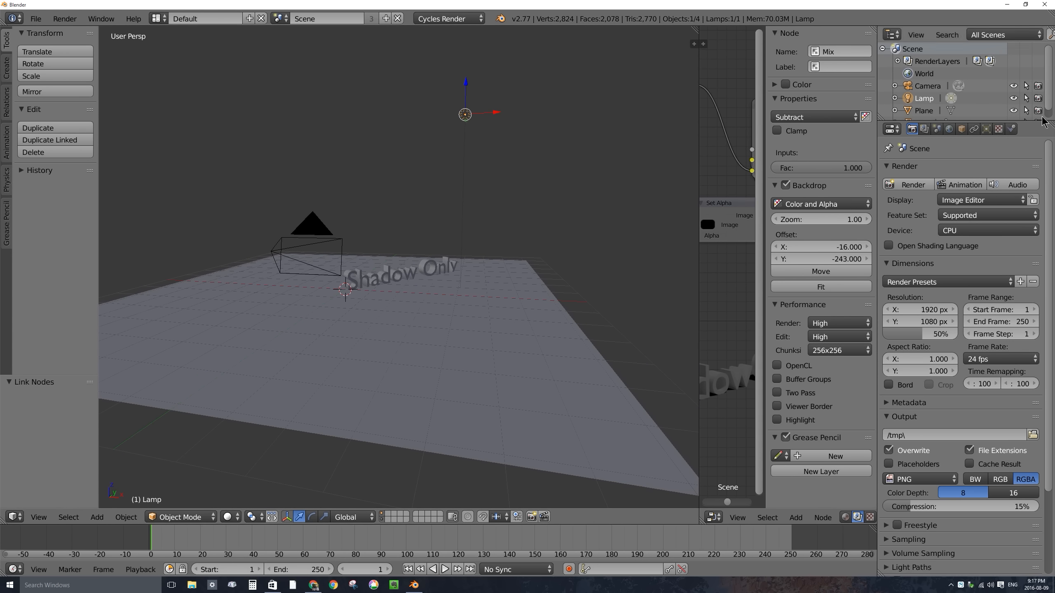
click(987, 129)
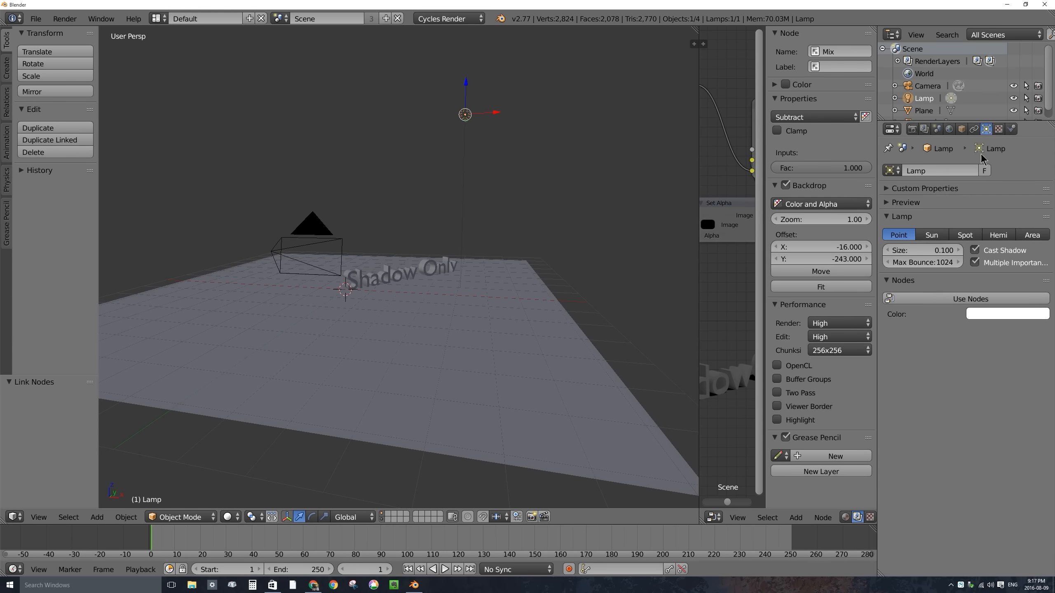
click(1034, 235)
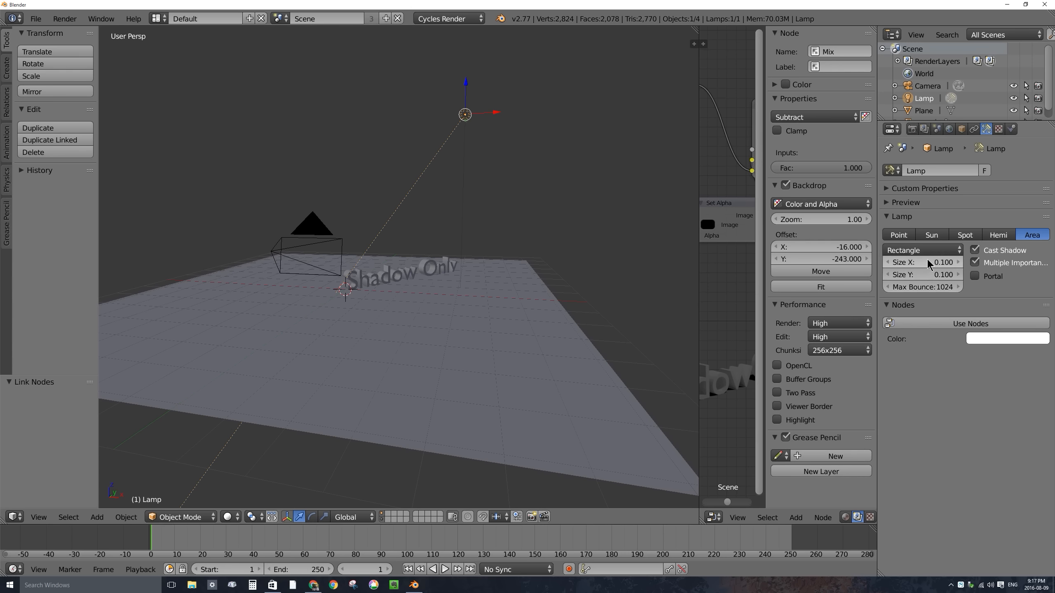
click(899, 263)
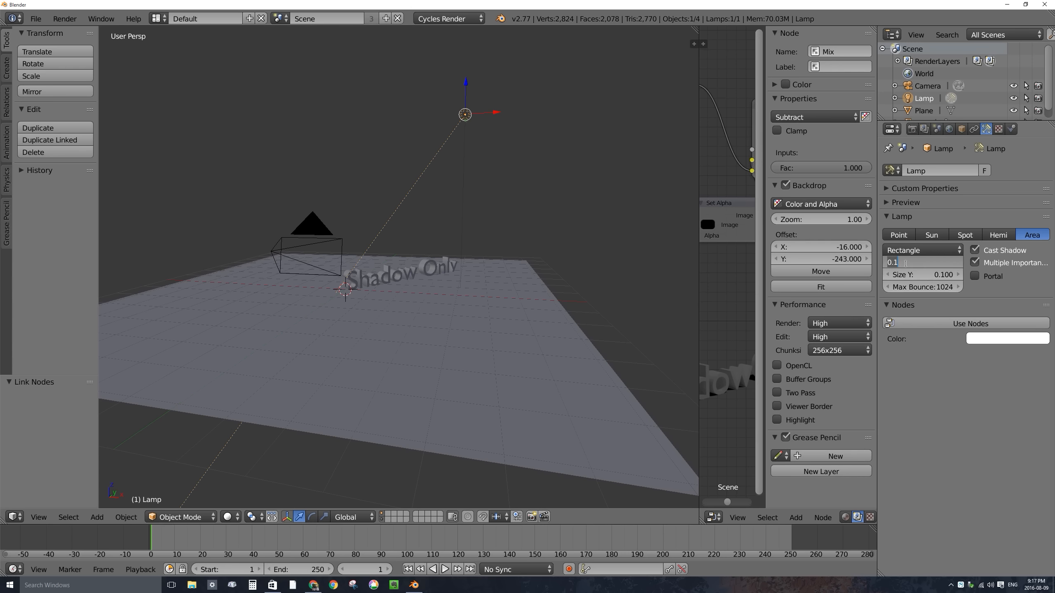
text(5)
key(Return)
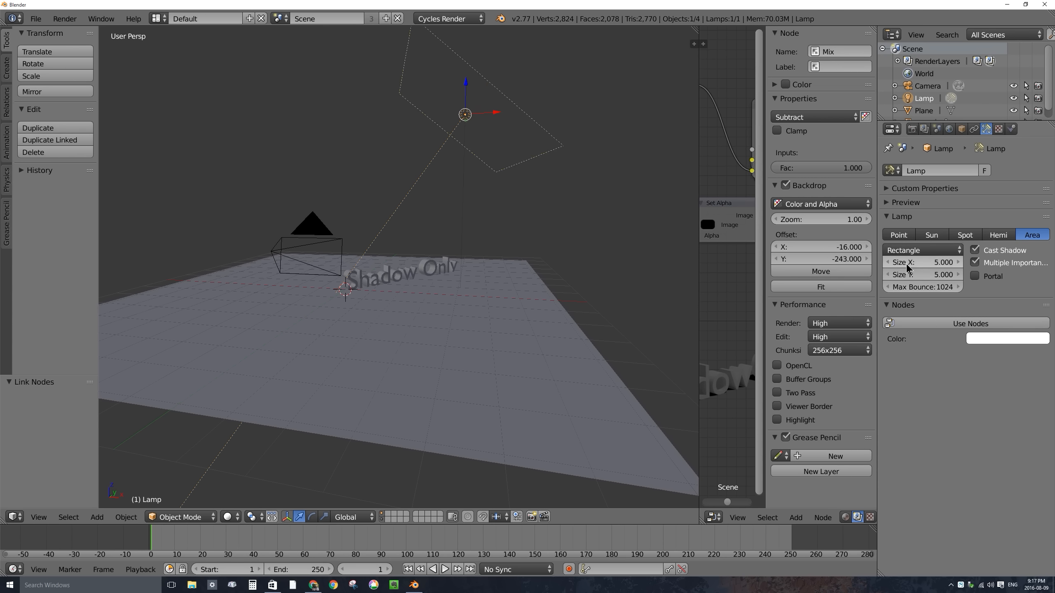
- Rotate the area lamp about -67° around global Z and move it about -4.465 along Y
middle_drag(618, 241, 547, 172)
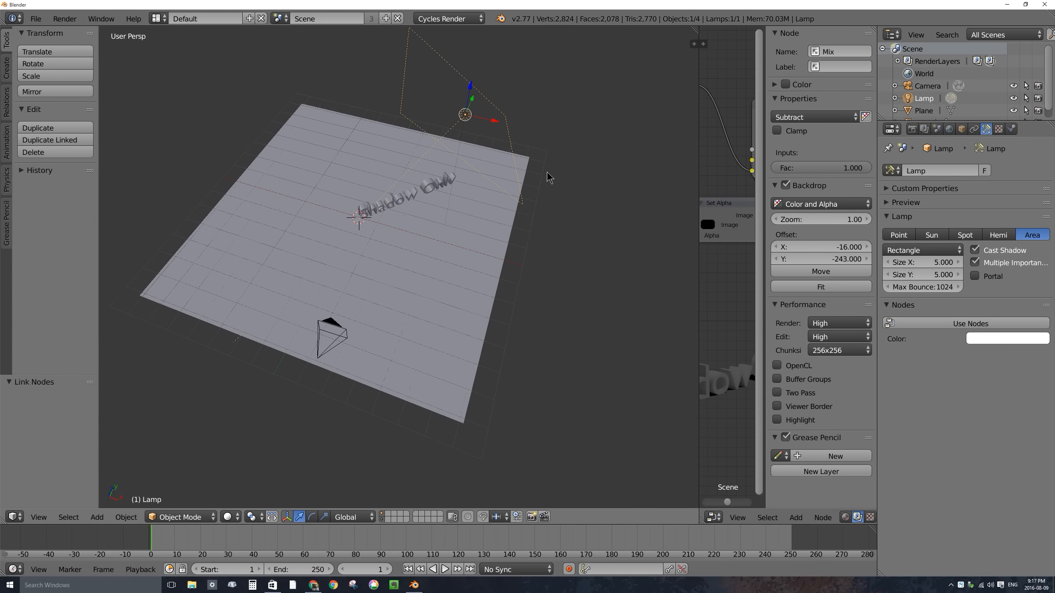
key(r)
key(z)
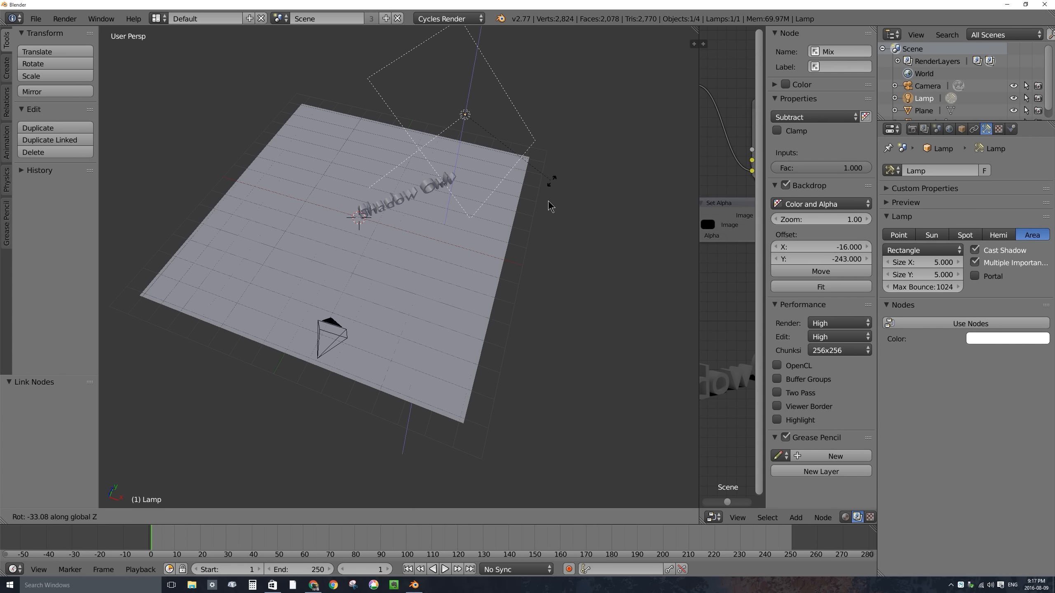
click(498, 214)
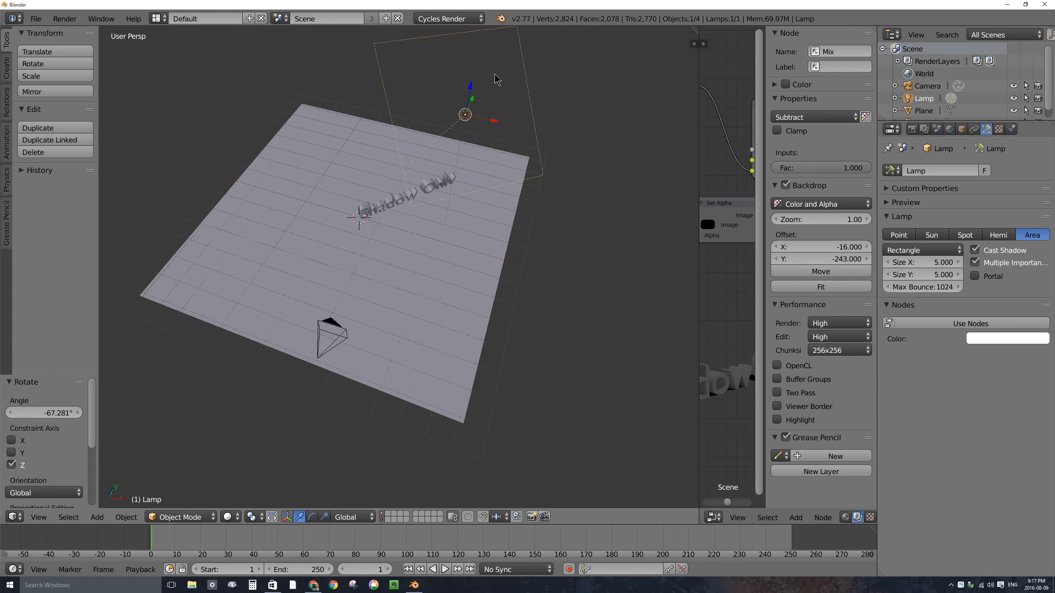
drag(473, 98, 418, 191)
middle_drag(455, 215, 469, 194)
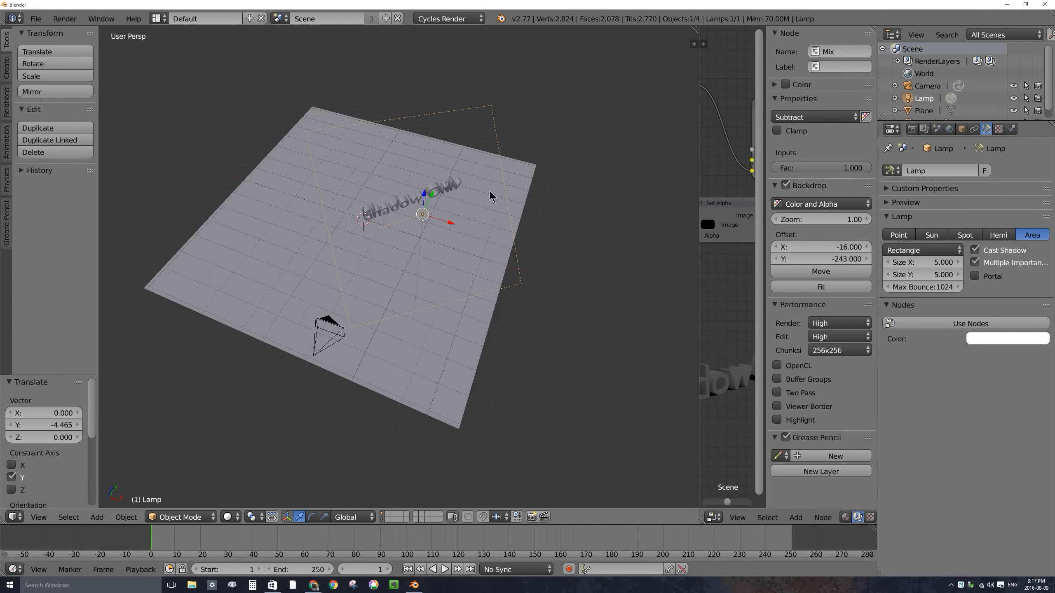
- Render the scene from the camera view, close the render result, and widen the node editor to inspect the composite
key(KP_0)
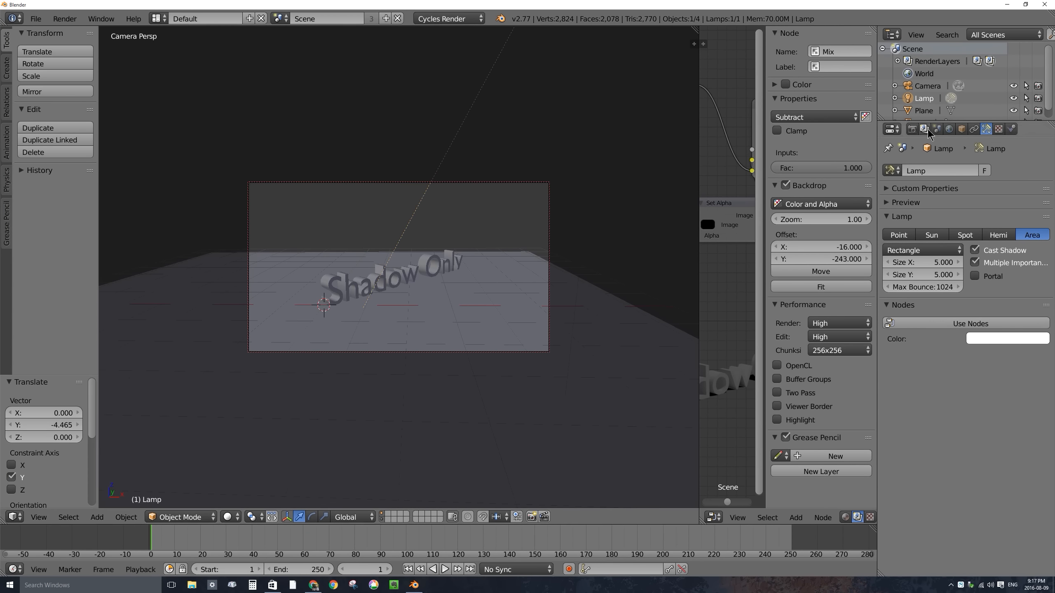
click(912, 129)
click(920, 185)
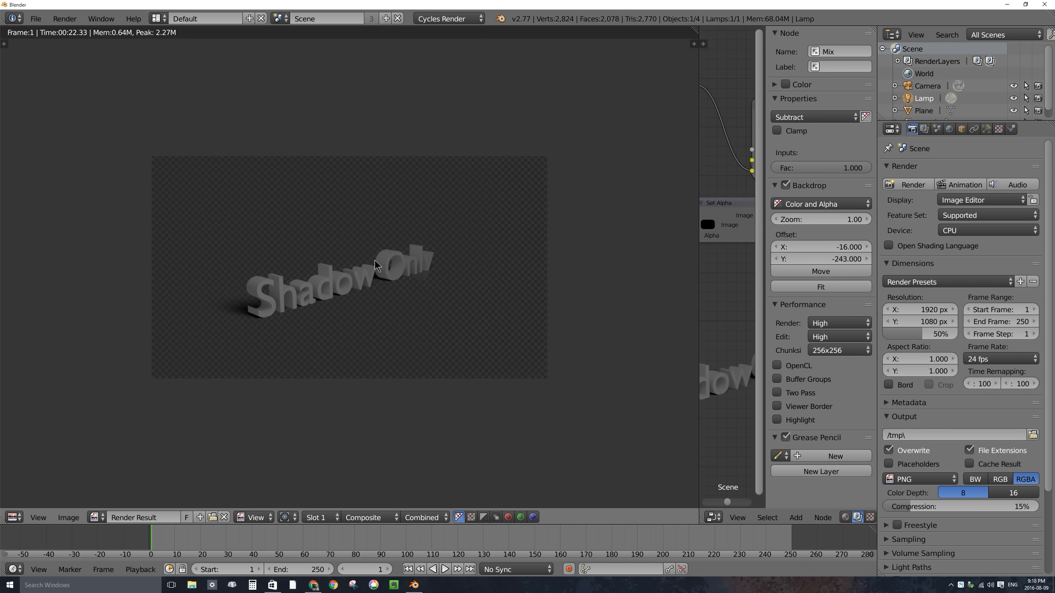
key(Escape)
drag(697, 177, 421, 170)
drag(426, 173, 425, 174)
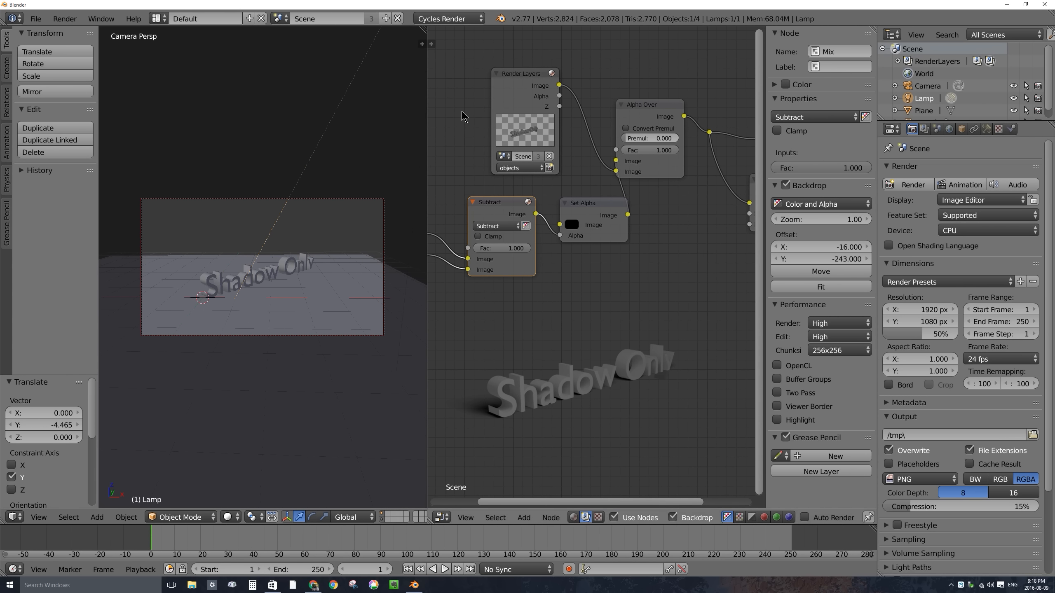
- Show the widened 3D viewport's properties sidebar, collapse its open sections, and enable and expand Background Images
drag(426, 169, 644, 169)
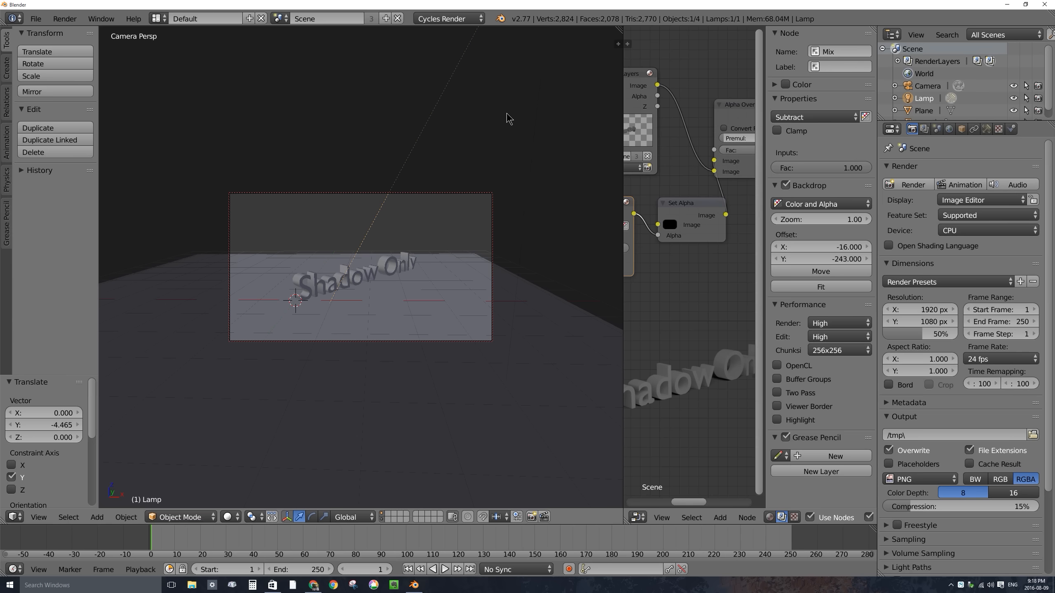
key(n)
scroll(611, 229, down, 8)
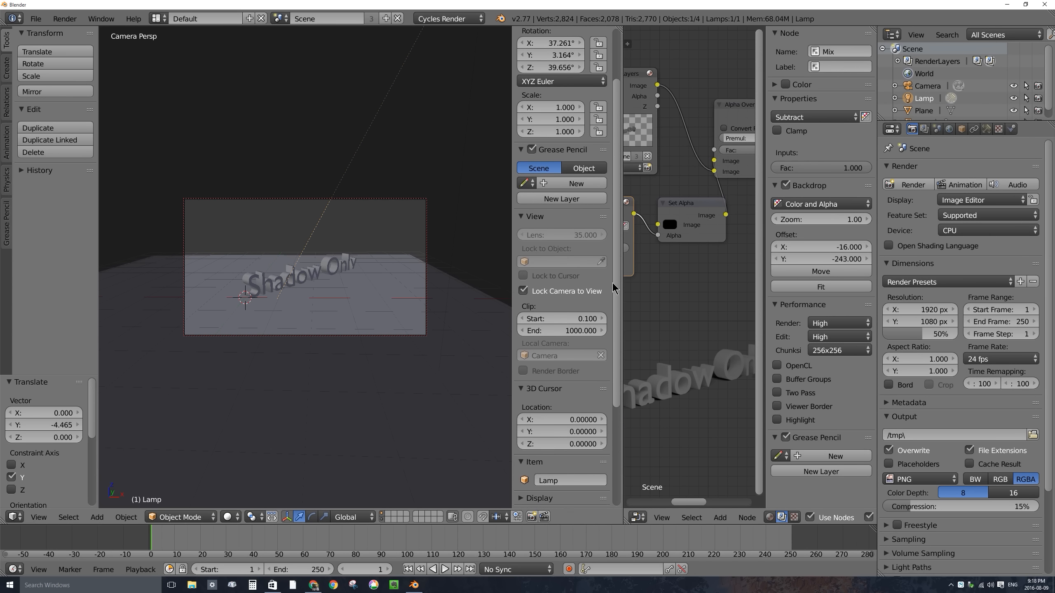
scroll(595, 370, up, 8)
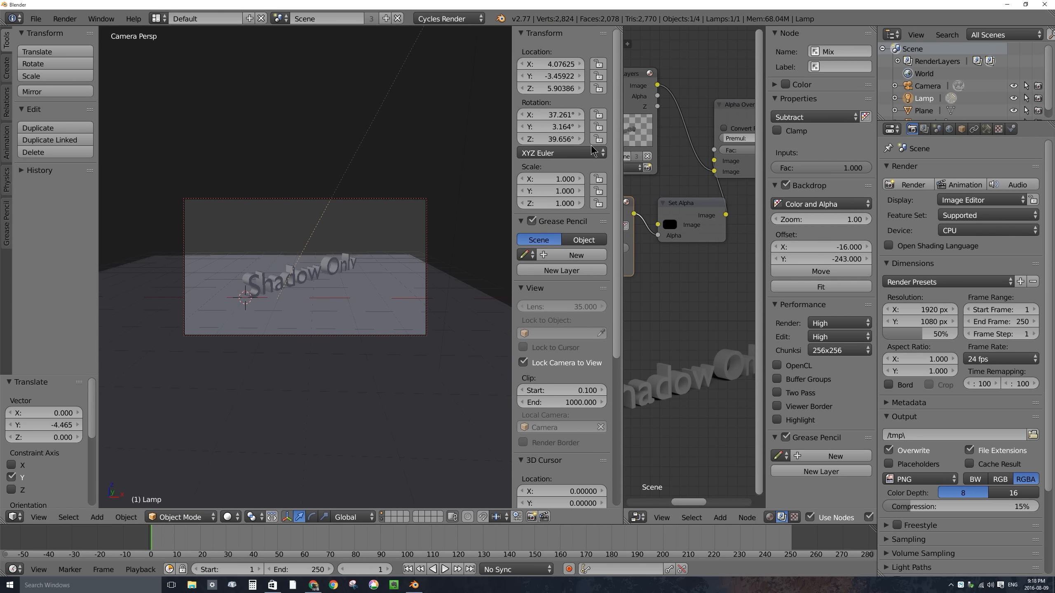
click(521, 33)
click(522, 46)
click(521, 62)
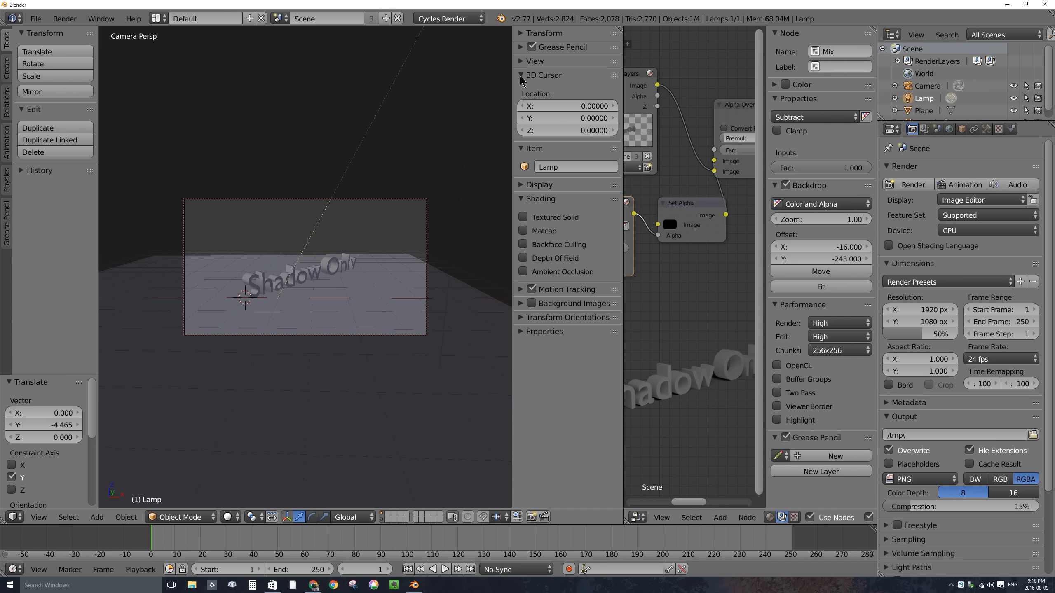
click(522, 75)
click(522, 139)
click(522, 89)
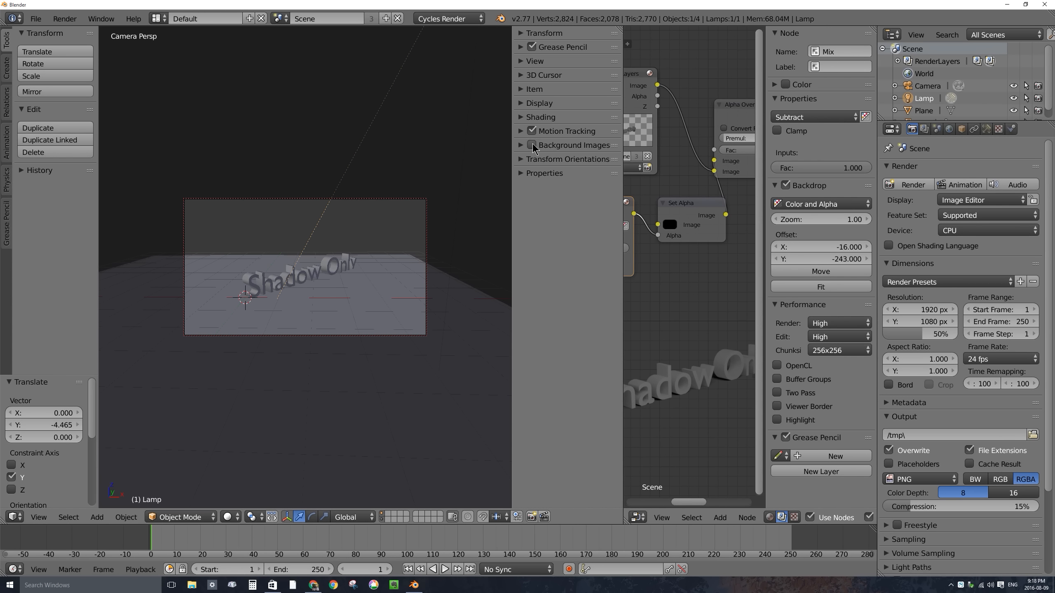
click(520, 147)
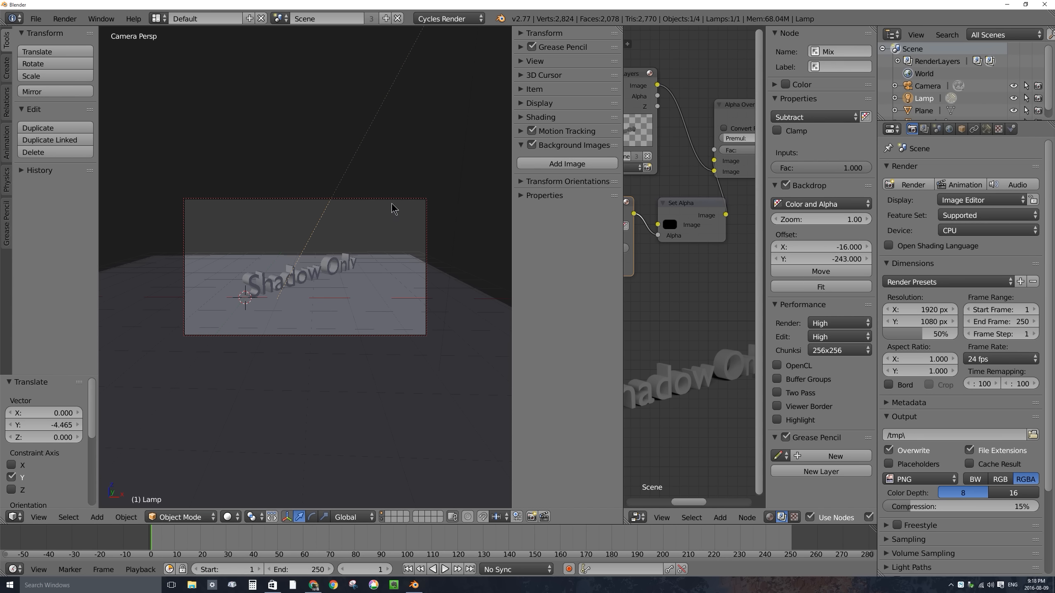
- Add warf.jpg from the Desktop as the viewport's background image and switch the 3D view to wireframe display
click(566, 165)
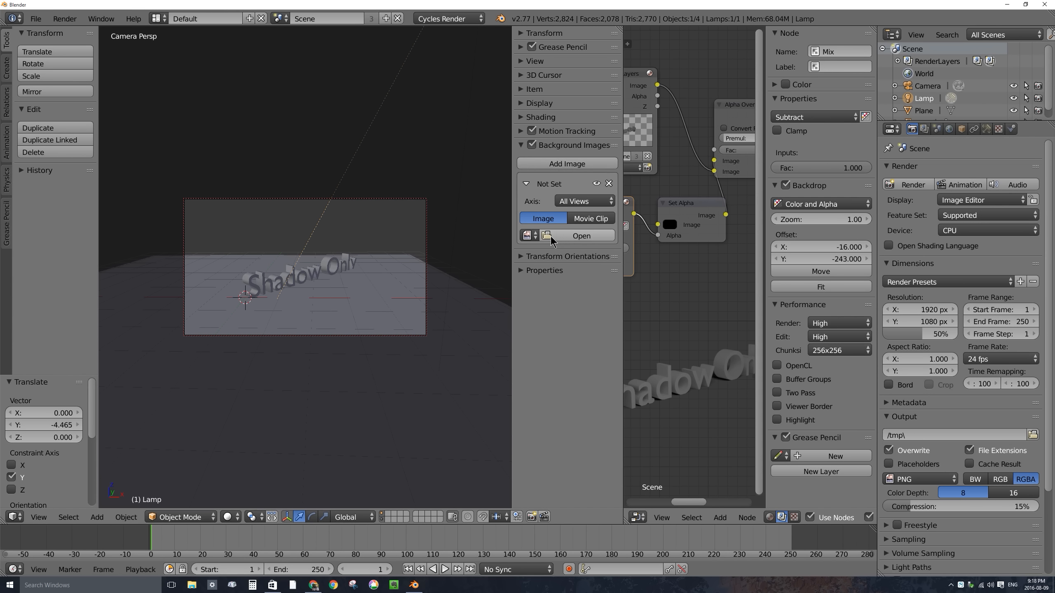
click(557, 235)
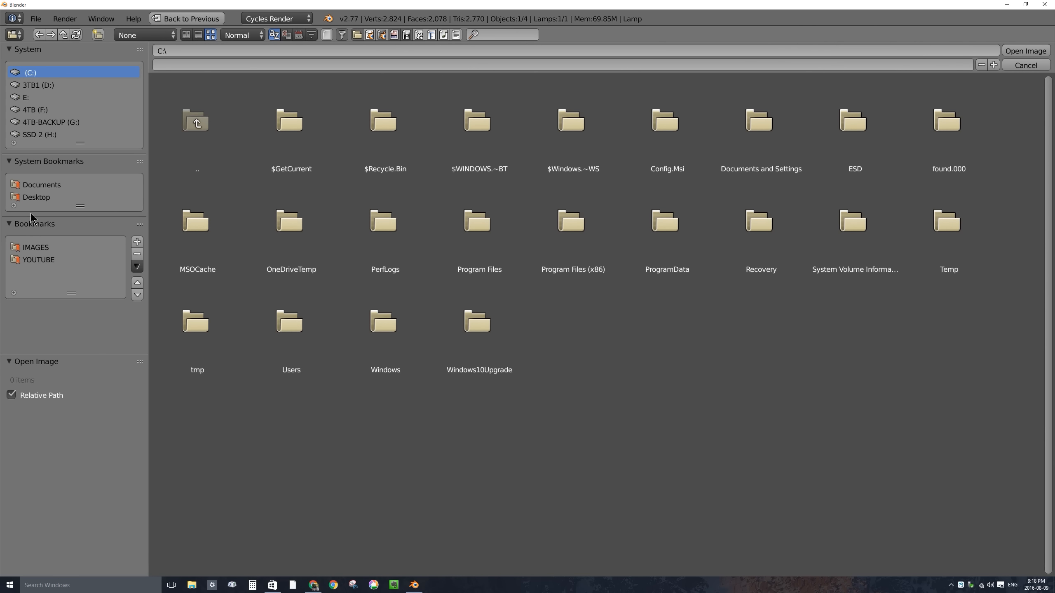
click(36, 198)
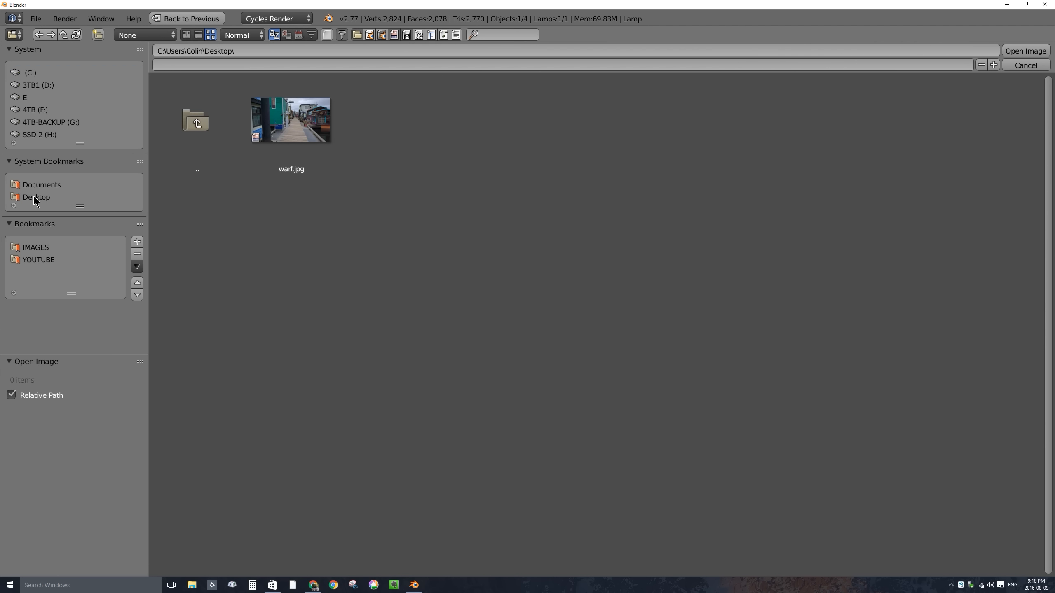
click(306, 126)
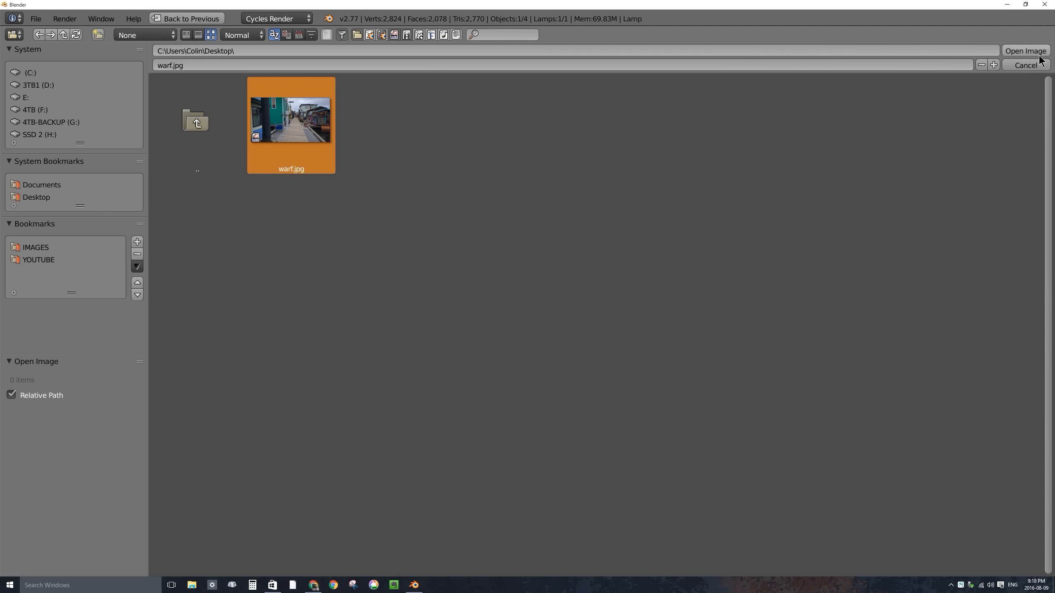
click(1025, 51)
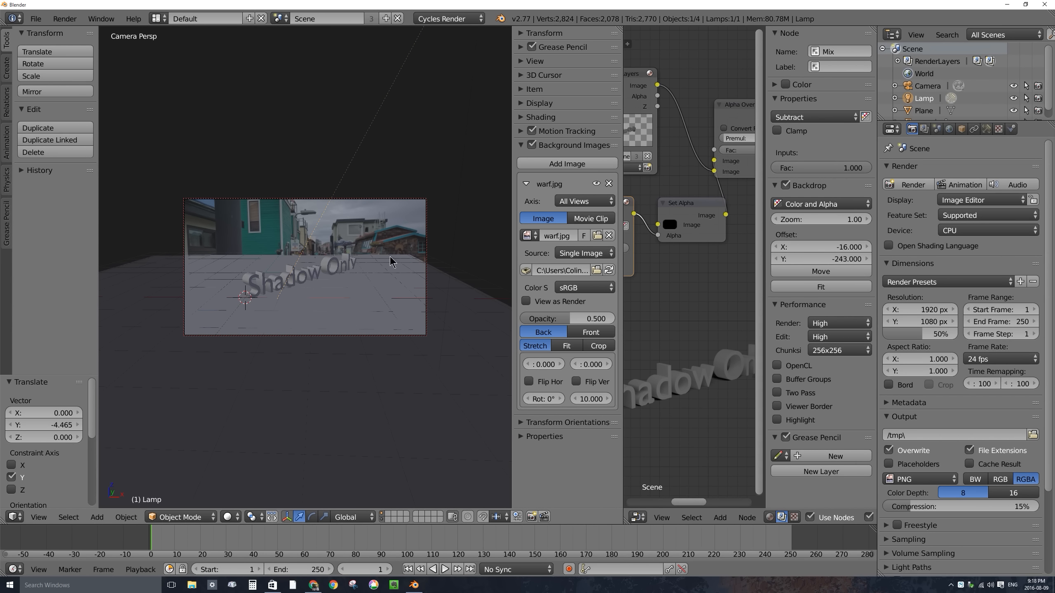
key(z)
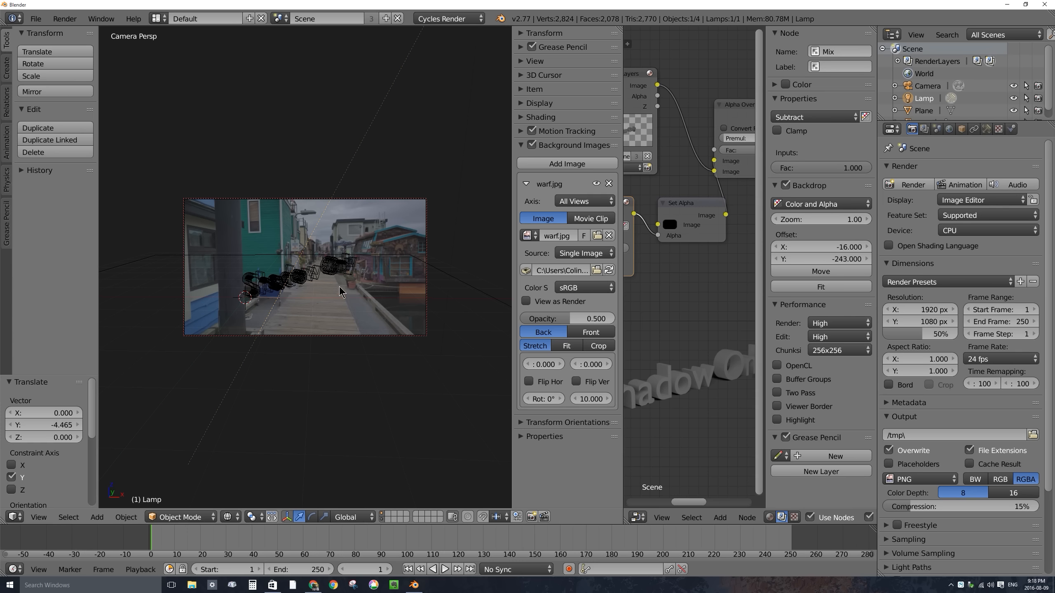
key(z)
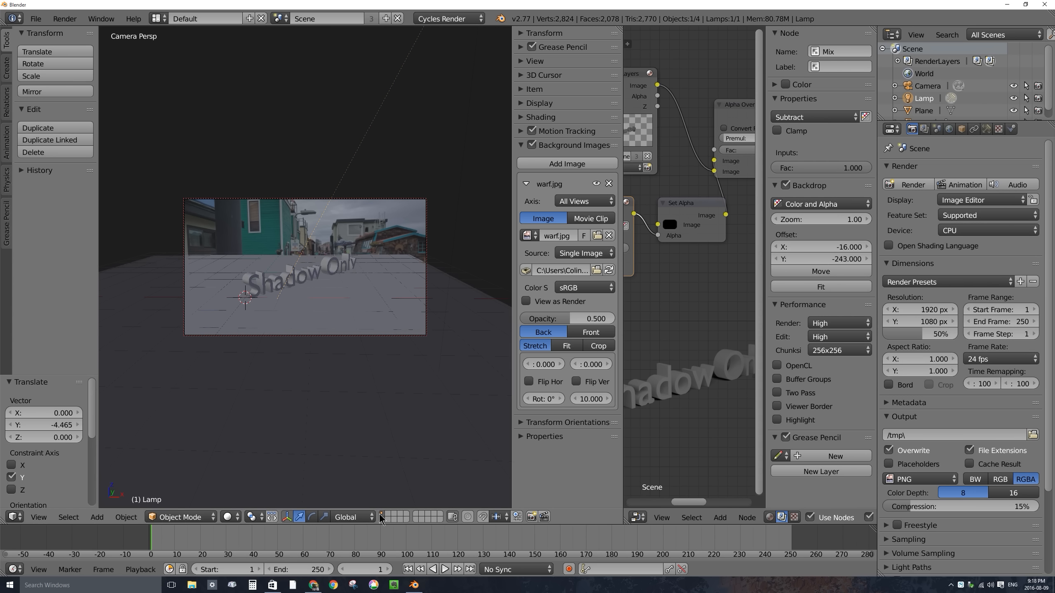
key(z)
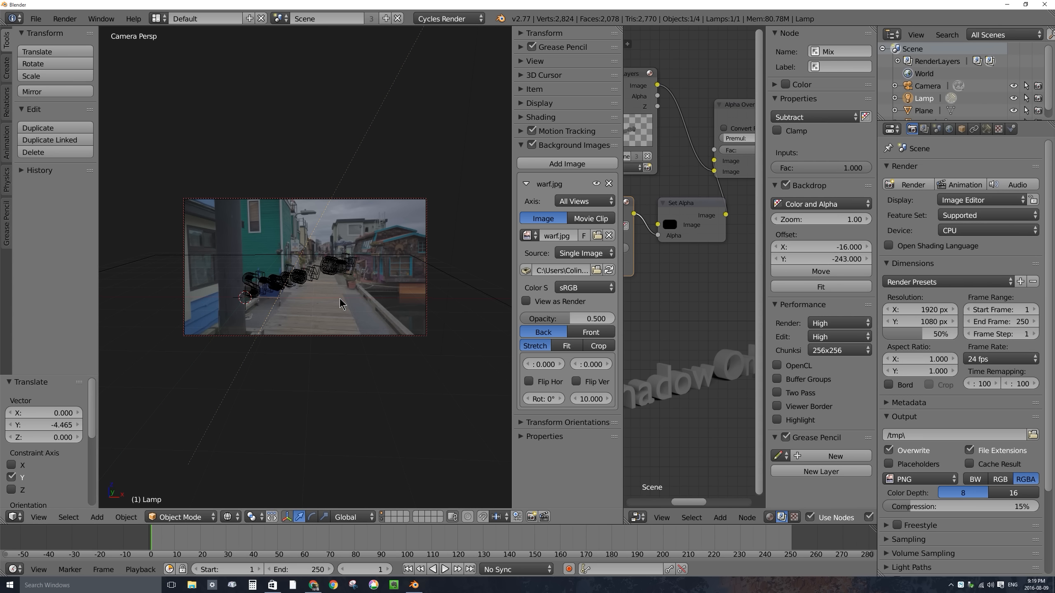
- Resize the ground plane in three passes, scaling it by about 0.26, 1.367 and 1.936
right_click(406, 255)
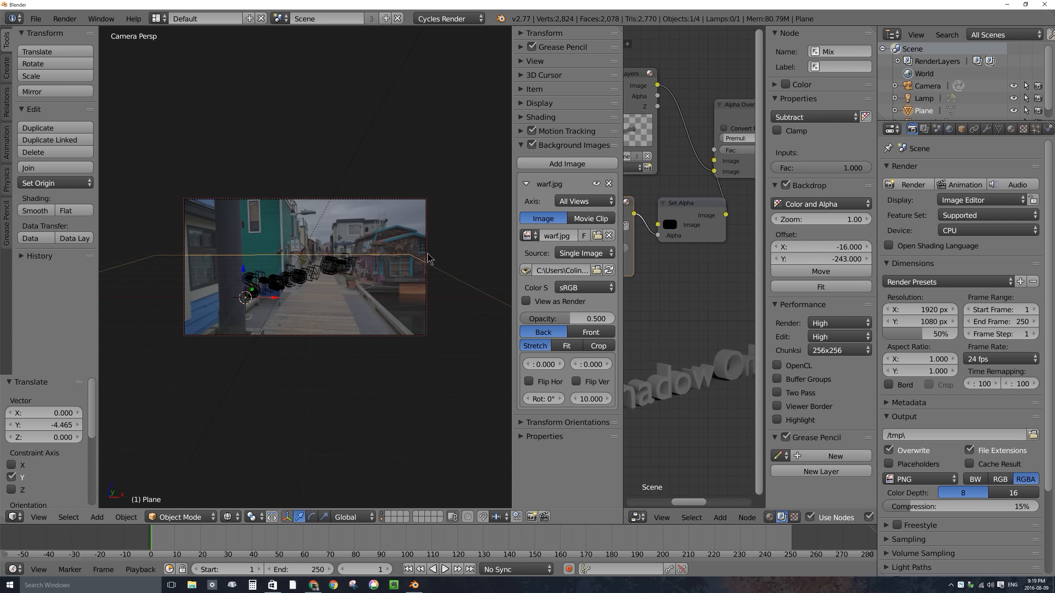
key(s)
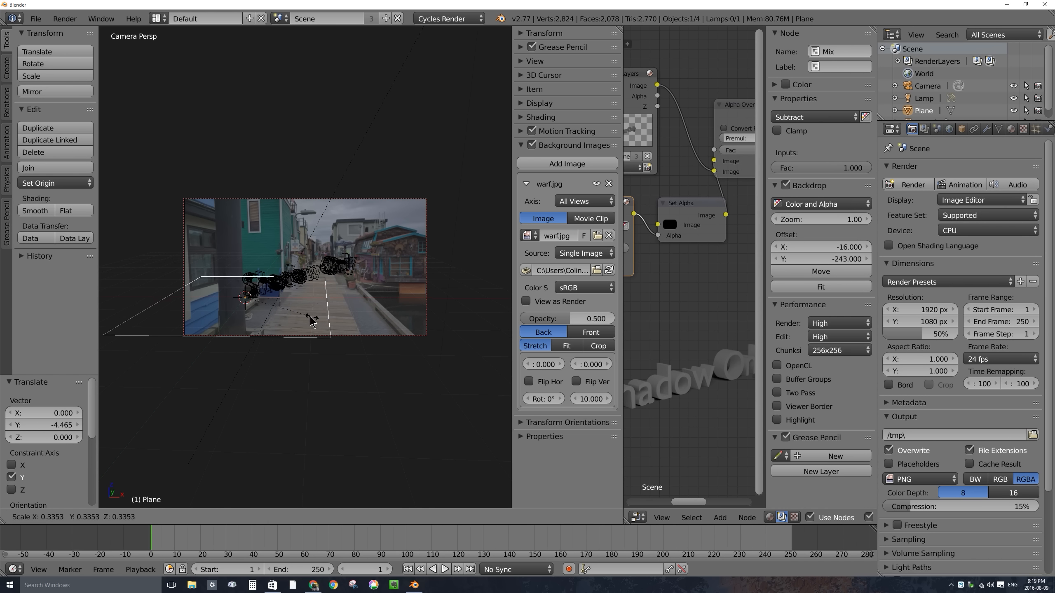
click(296, 320)
key(s)
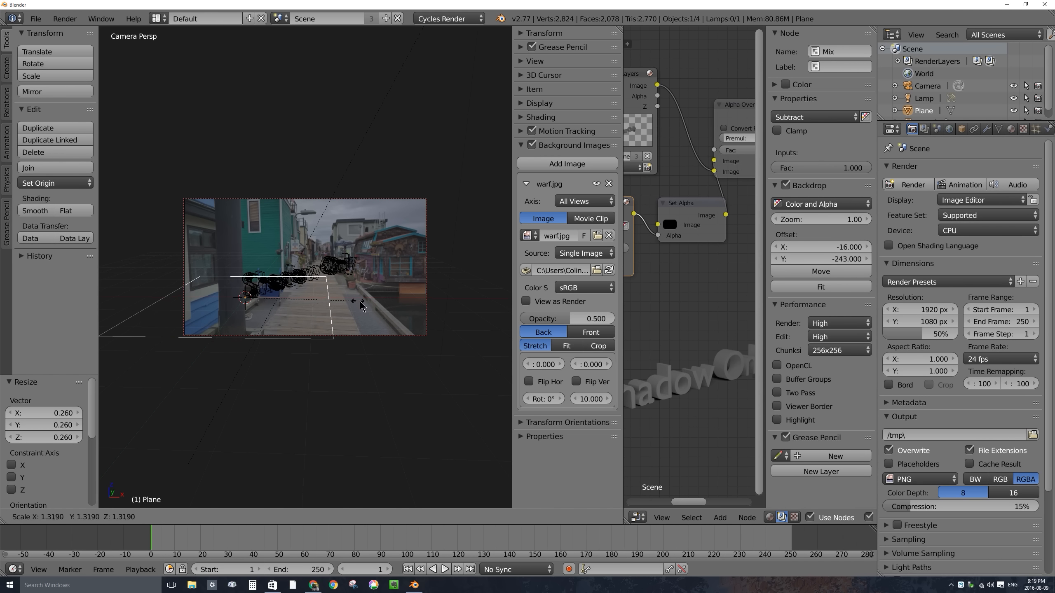
click(362, 329)
key(s)
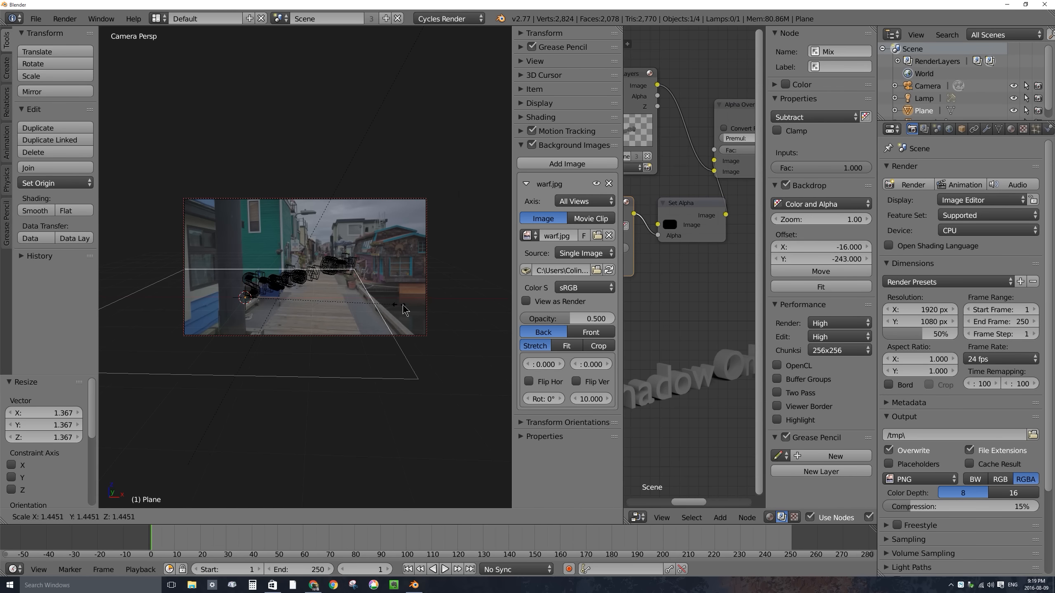
click(440, 301)
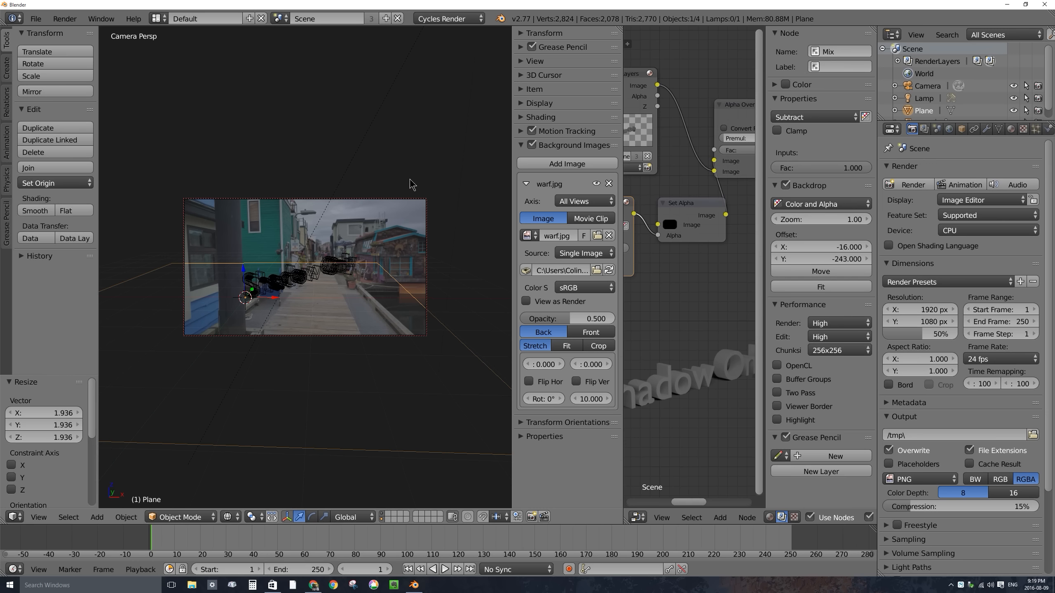
- Collapse the Background Images settings in the 3D view's properties sidebar and expand the View settings
key(n)
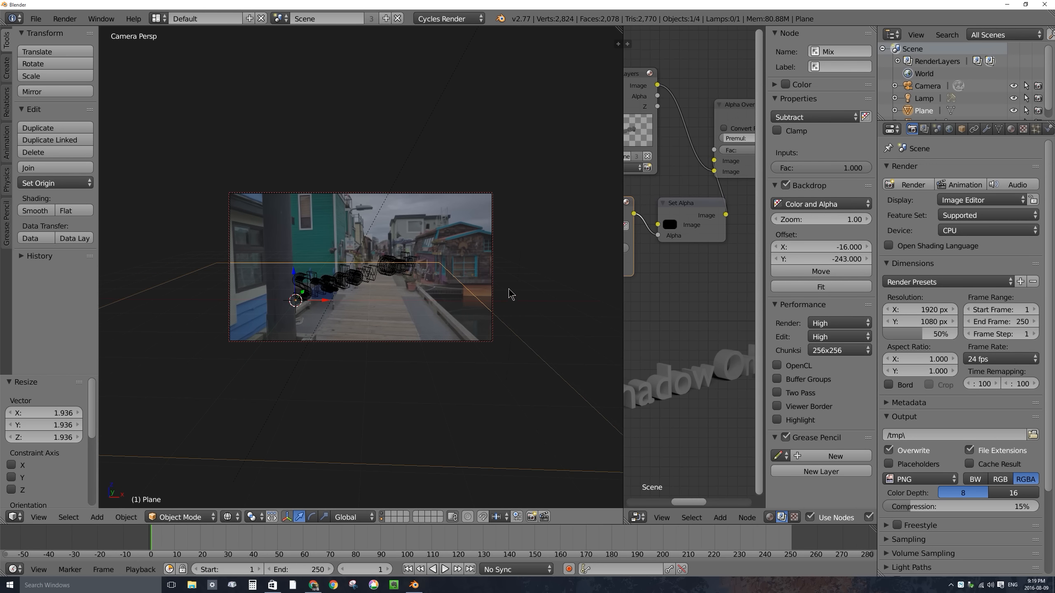
key(n)
click(521, 145)
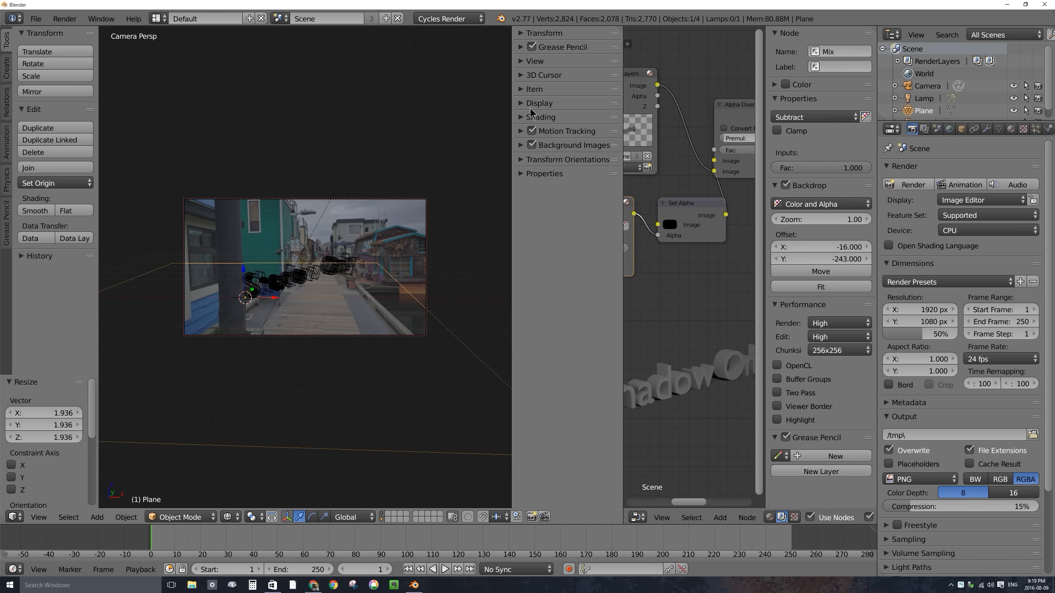
click(521, 103)
click(522, 103)
click(520, 61)
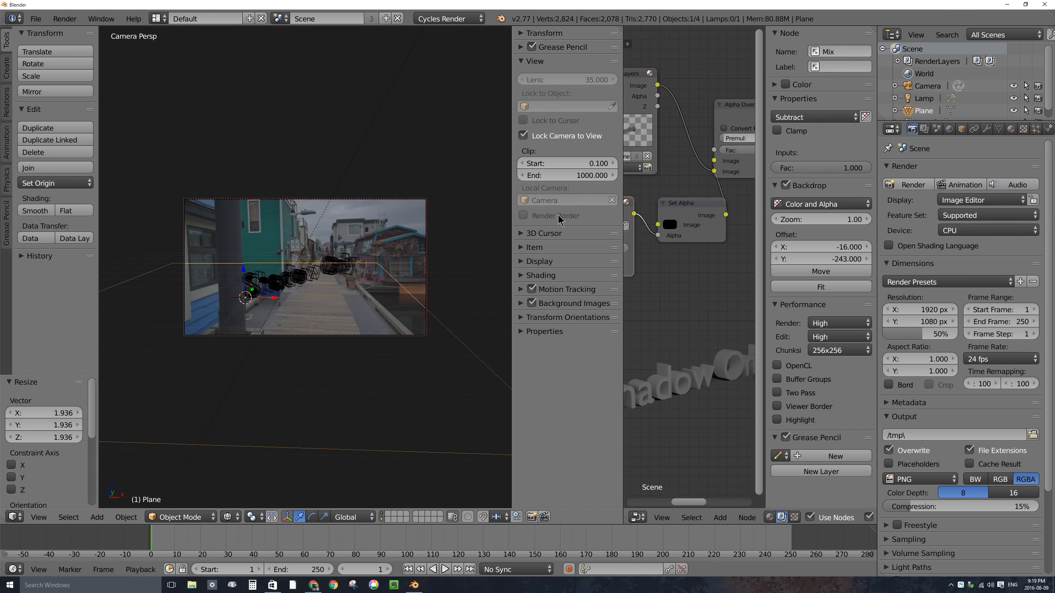
- Disable Lock Camera to View, enlarge the camera frame to fill the viewport's width, and re-enable the lock
click(525, 134)
click(525, 135)
scroll(447, 226, down, 2)
scroll(450, 214, up, 4)
scroll(450, 213, down, 4)
scroll(450, 212, up, 2)
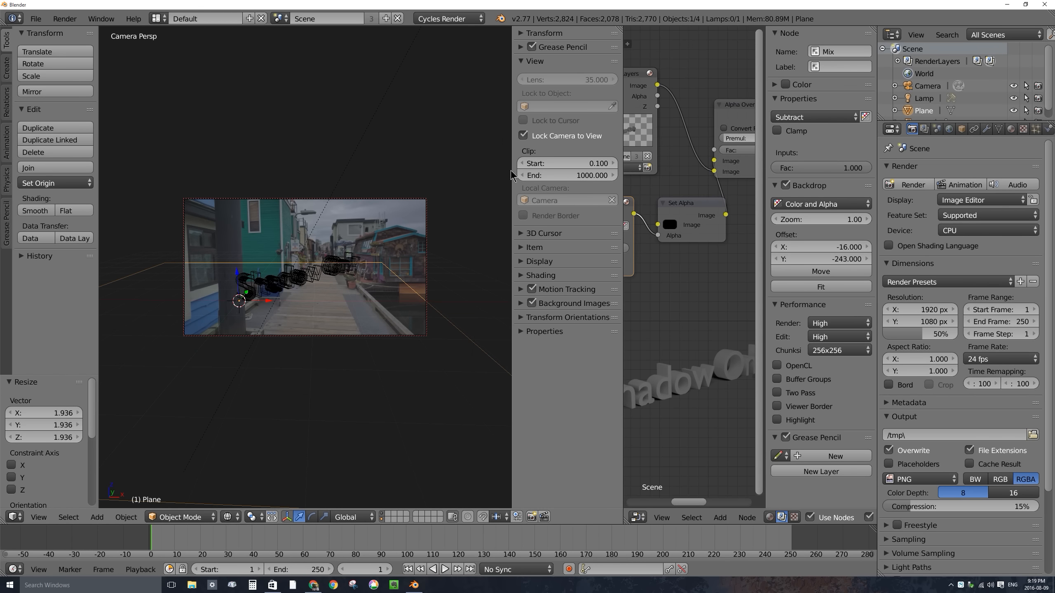
click(523, 135)
scroll(392, 280, up, 2)
scroll(393, 278, up, 1)
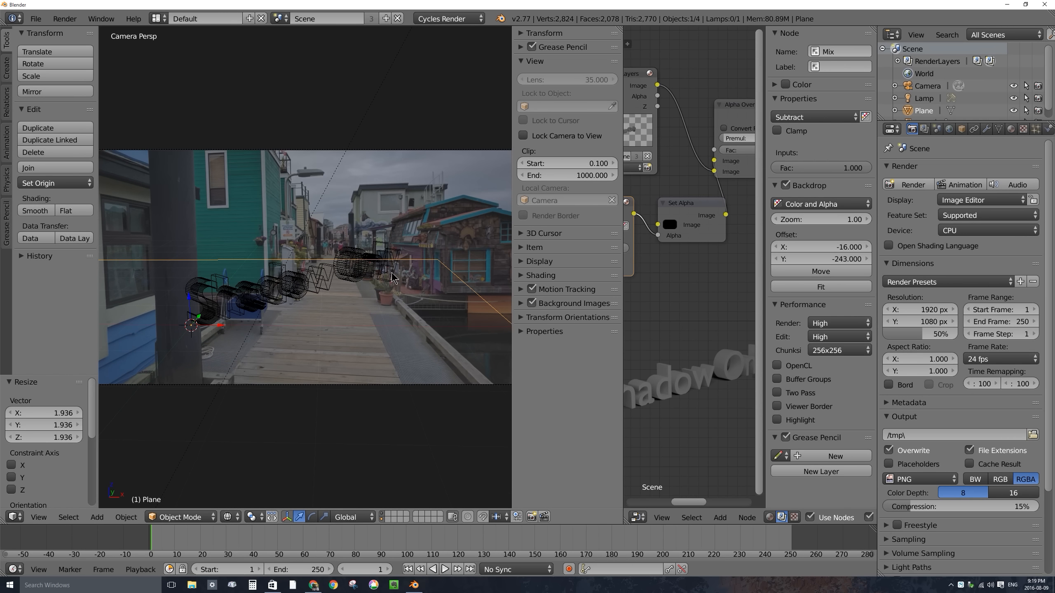
click(523, 135)
- Reposition the locked camera so the plane lies on the photo's boardwalk, and scale the plane by about 0.596
middle_drag(326, 293, 391, 329)
key(s)
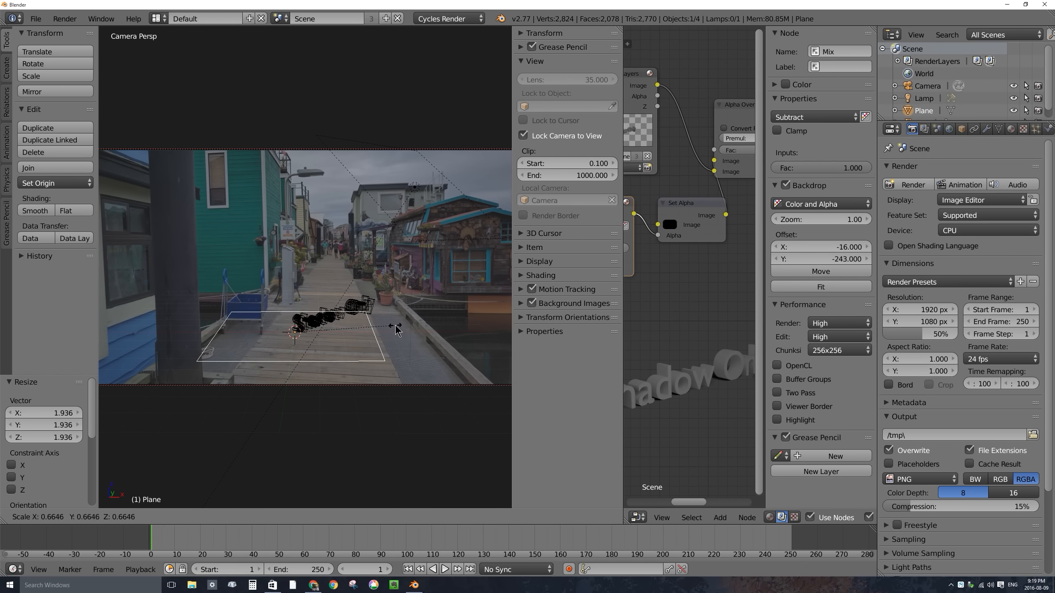
click(377, 333)
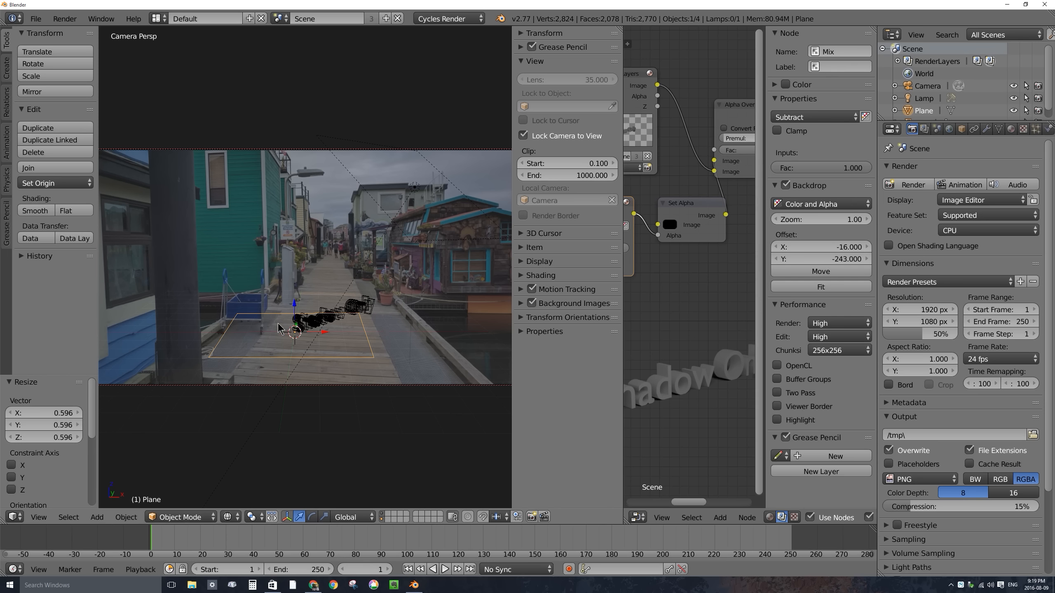
shift+middle_drag(313, 344, 424, 345)
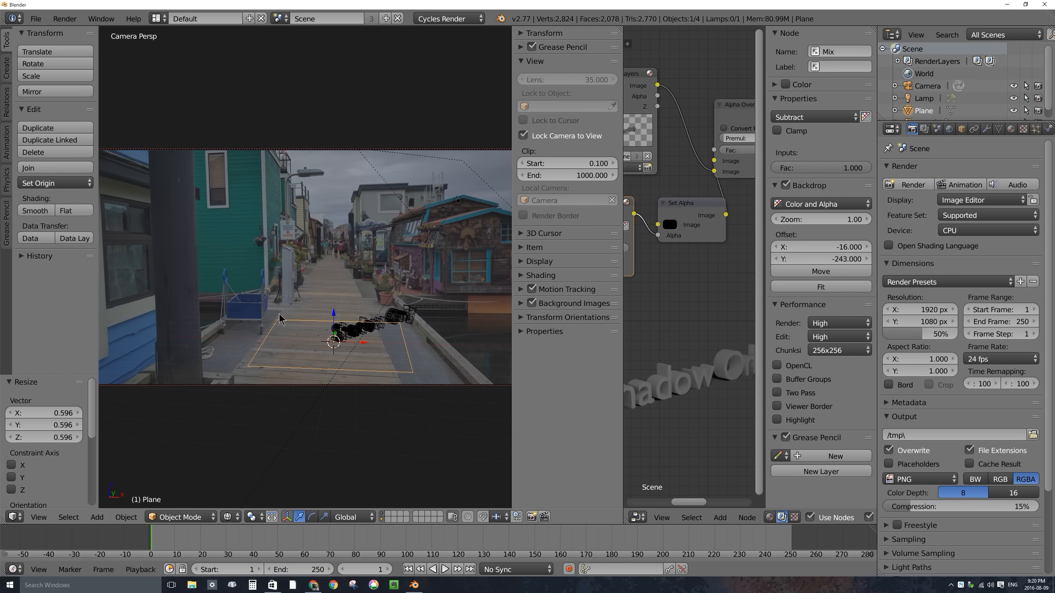
- Extend the plane's far edge about 14.208 along Y in Edit Mode, and tilt the camera slightly to follow the boardwalk
key(Tab)
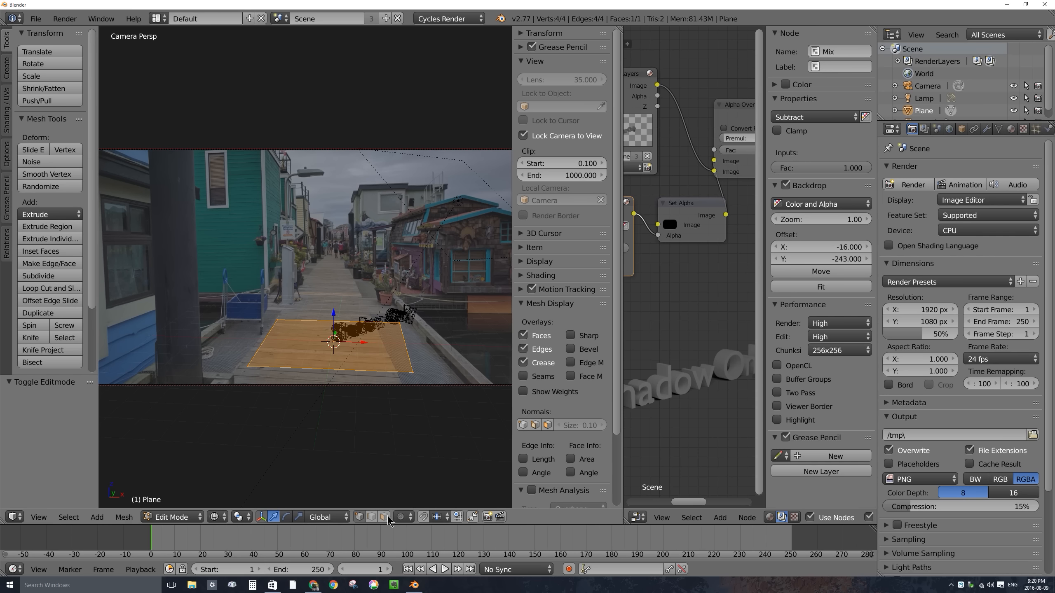
right_click(318, 320)
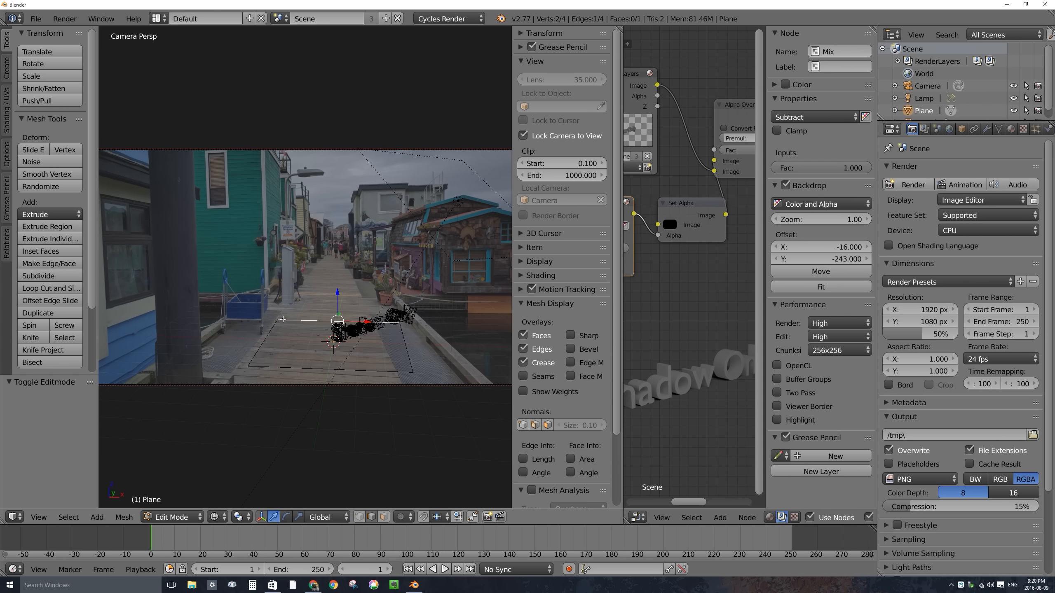
drag(340, 312, 362, 280)
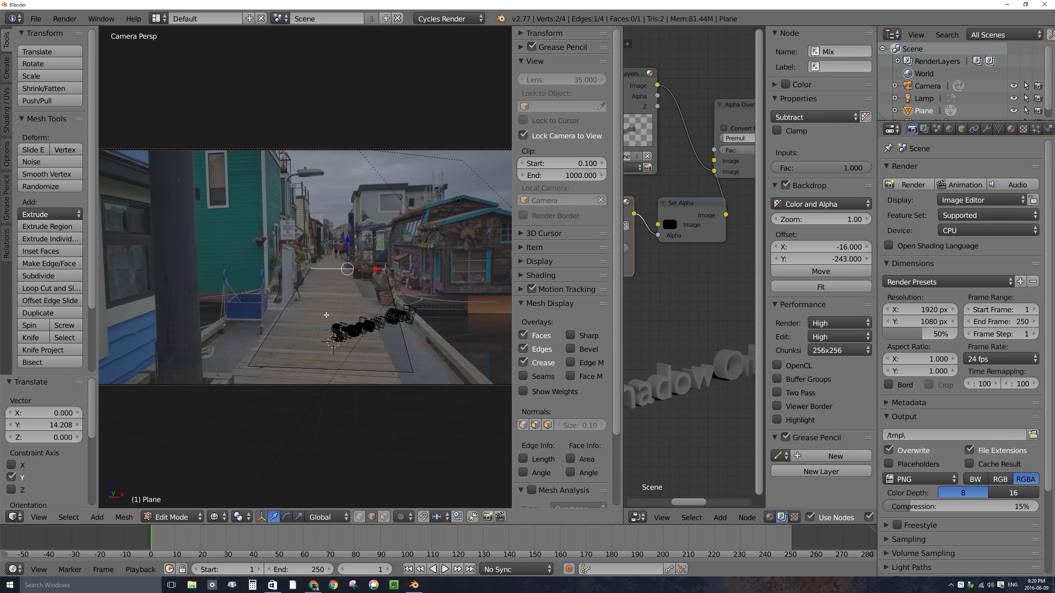
key(Tab)
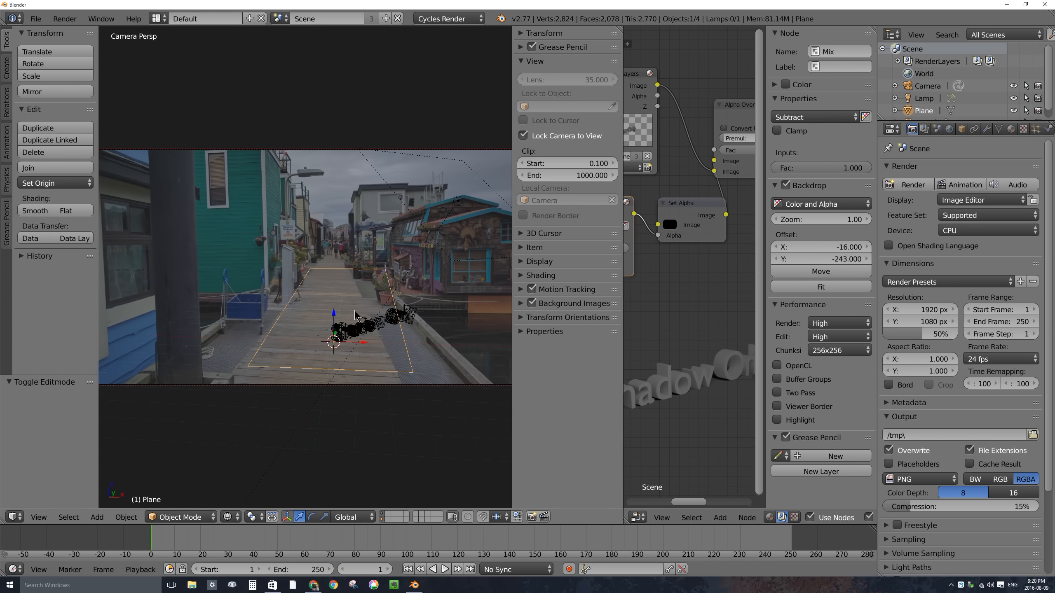
mouse_move(361, 324)
middle_down()
mouse_move(367, 315)
mouse_move(366, 327)
mouse_move(350, 304)
mouse_move(326, 318)
mouse_move(359, 314)
middle_up()
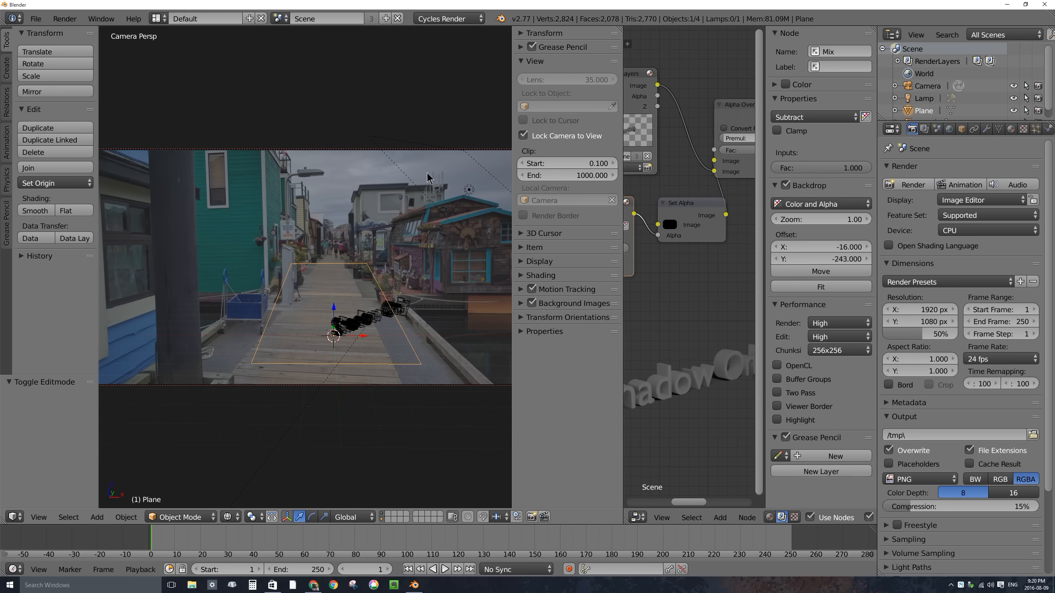
- Try to change the camera's focal length in its lens settings, and undo the change
right_click(379, 153)
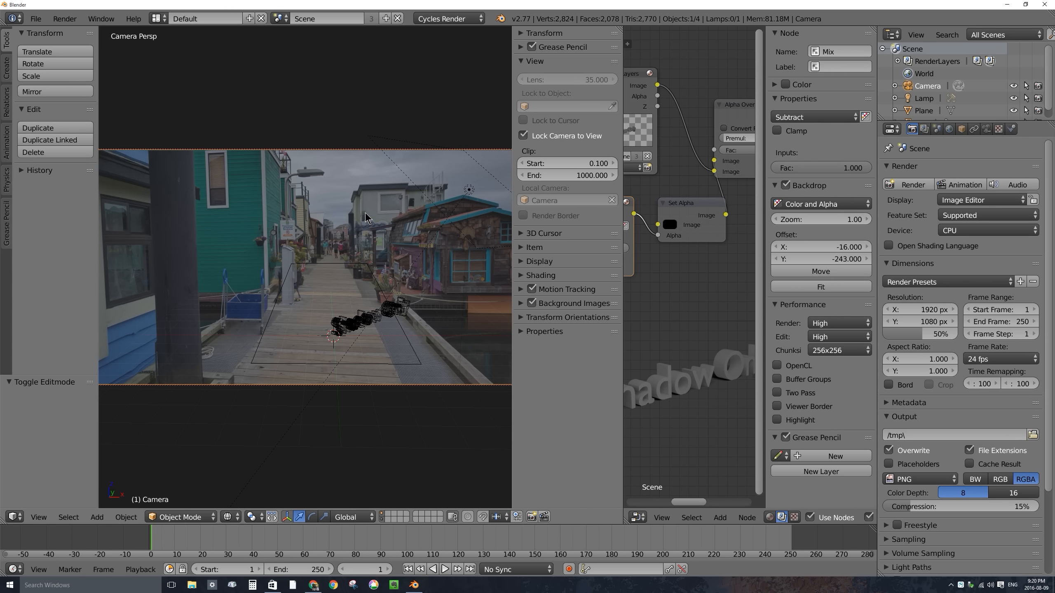
click(986, 129)
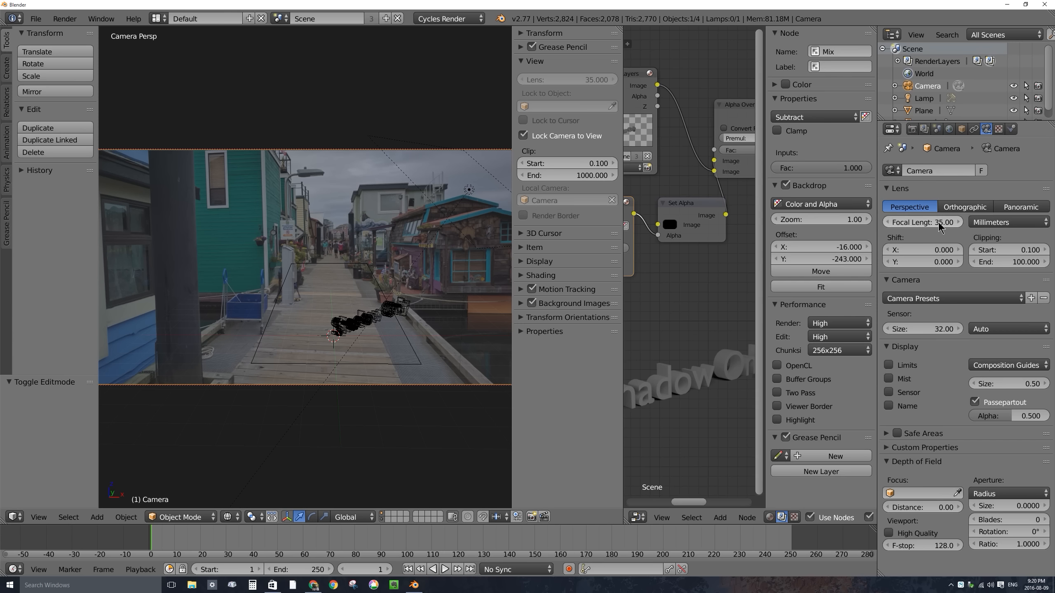
mouse_move(939, 227)
mouse_down()
mouse_move(915, 227)
mouse_move(933, 227)
mouse_up()
key(ctrl+z)
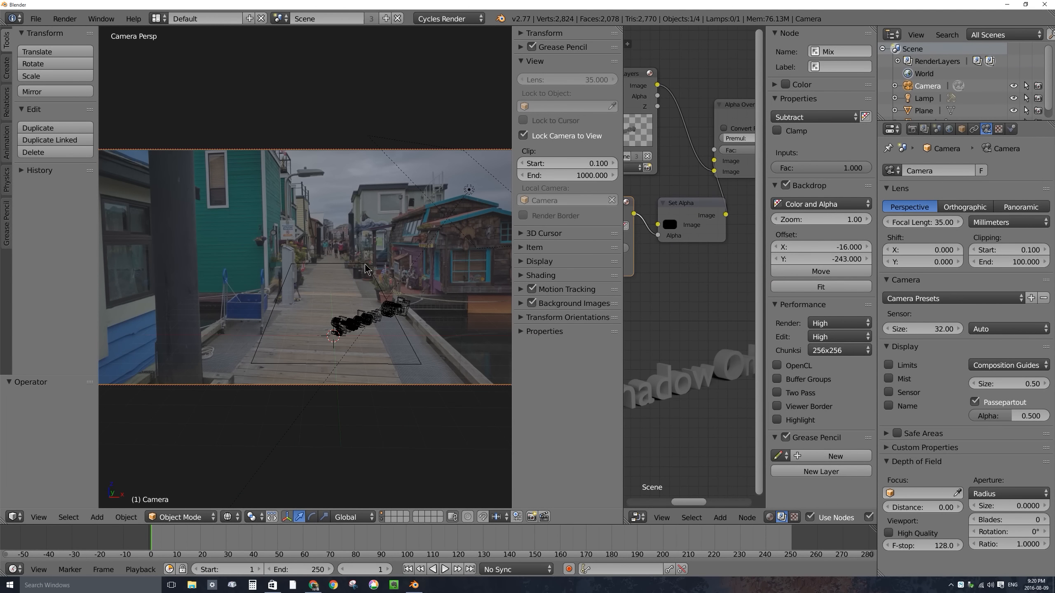
- Set the camera's focal length to 12 mm and move the camera closer until the plane covers the boardwalk
right_click(297, 363)
middle_drag(303, 361, 306, 361)
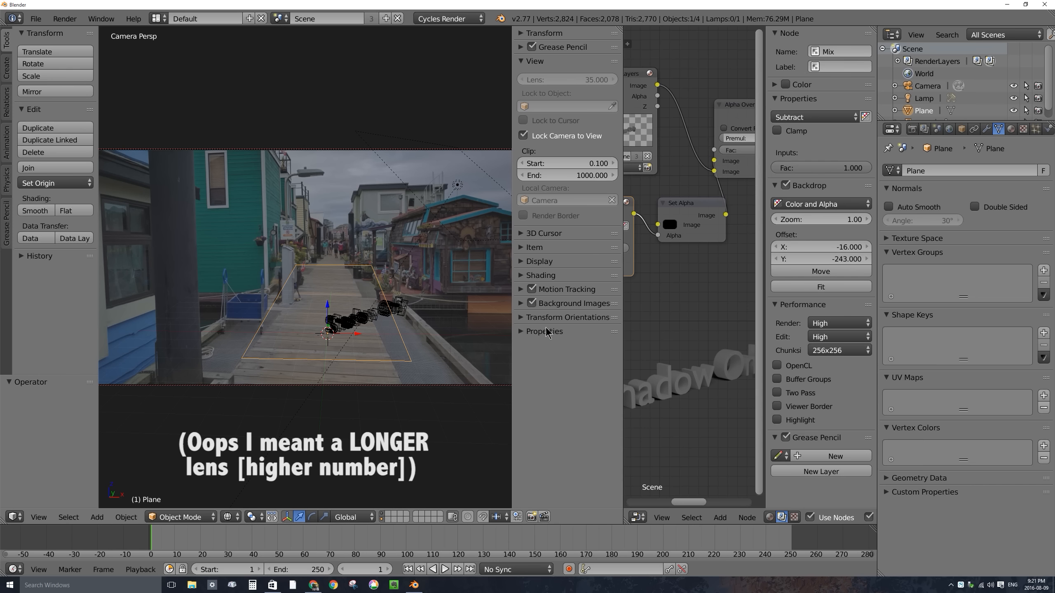
right_click(392, 150)
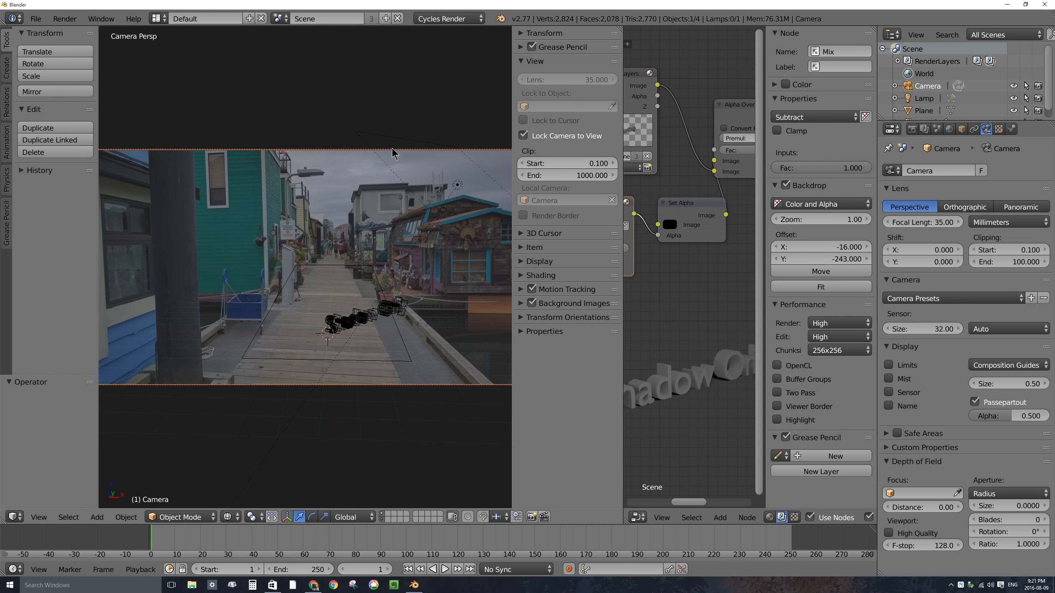
click(924, 221)
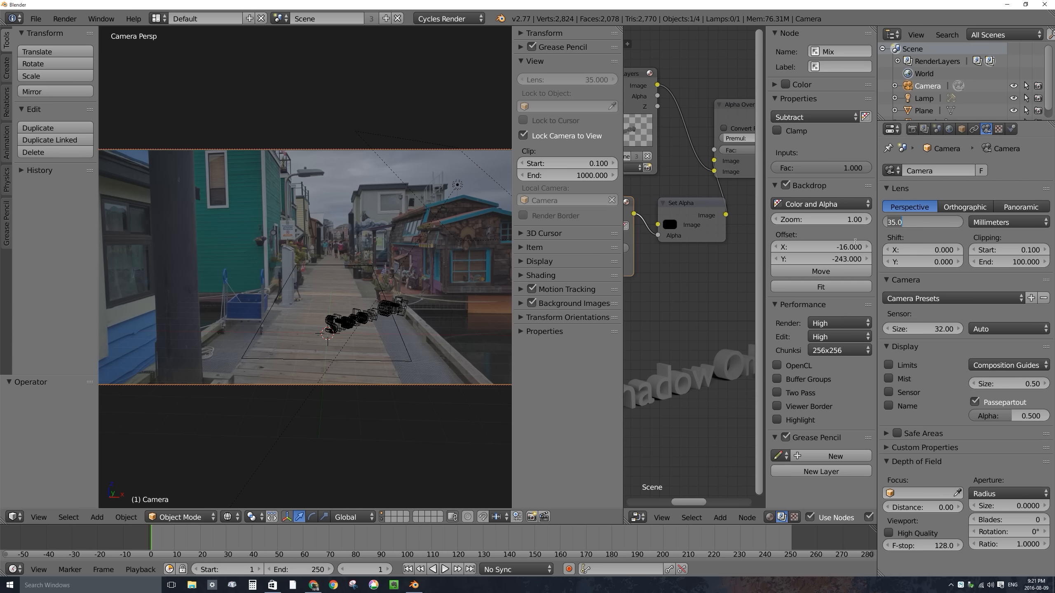
text(2)
key(Return)
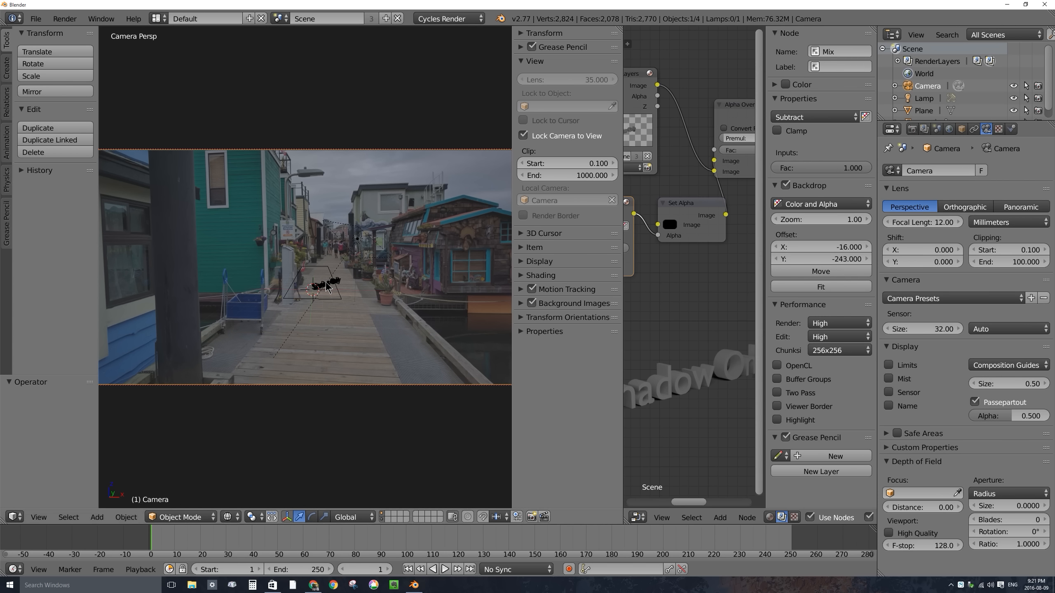
scroll(324, 283, up, 2)
scroll(325, 284, up, 3)
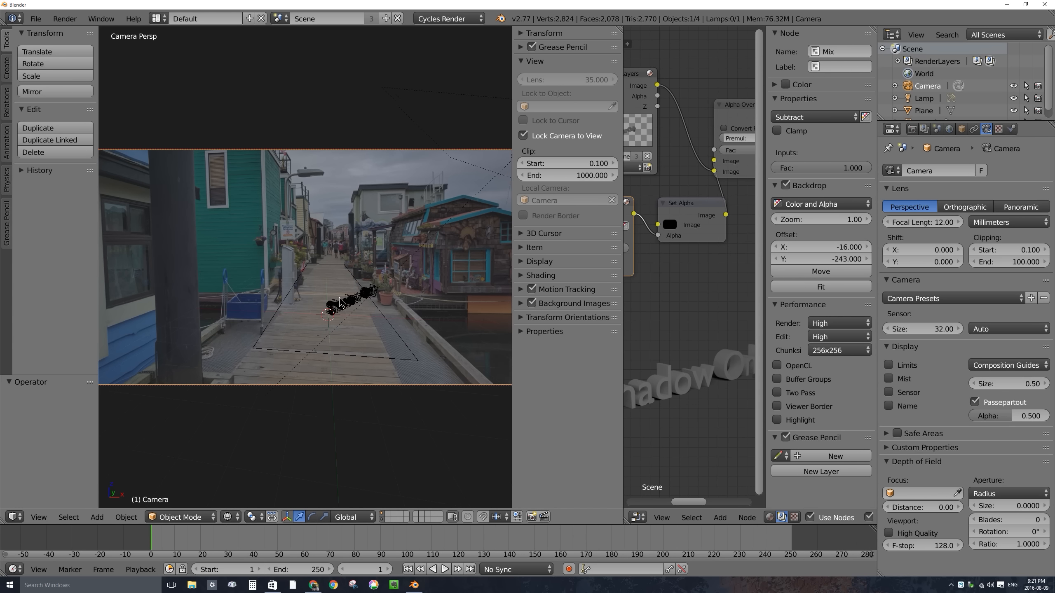
scroll(341, 303, up, 3)
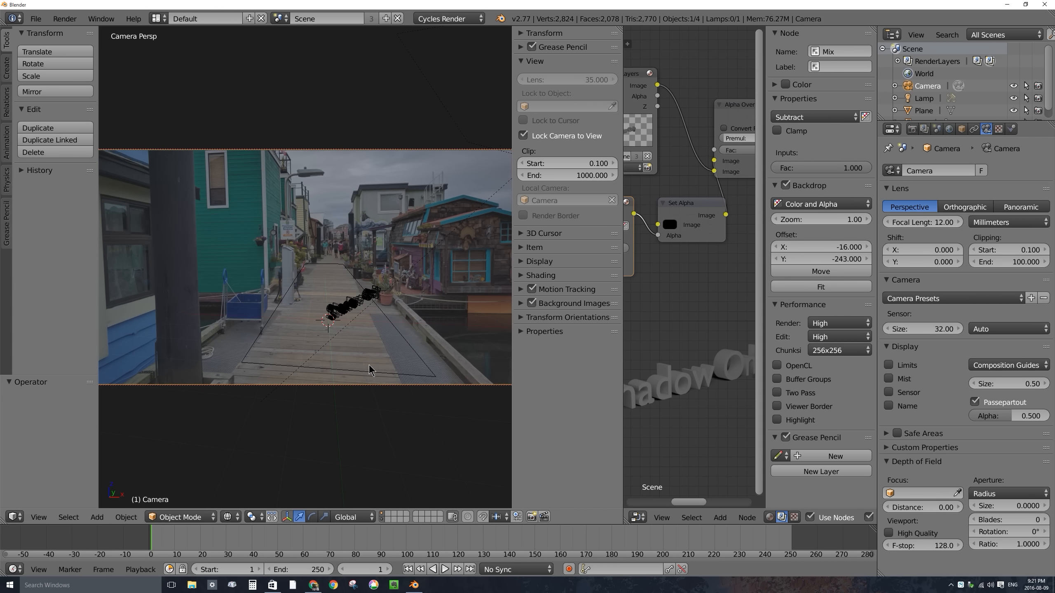
- Adjust the camera slightly to align the plane with the boardwalk, and scale the plane by about 1.286 along X
right_click(387, 372)
scroll(389, 357, up, 3)
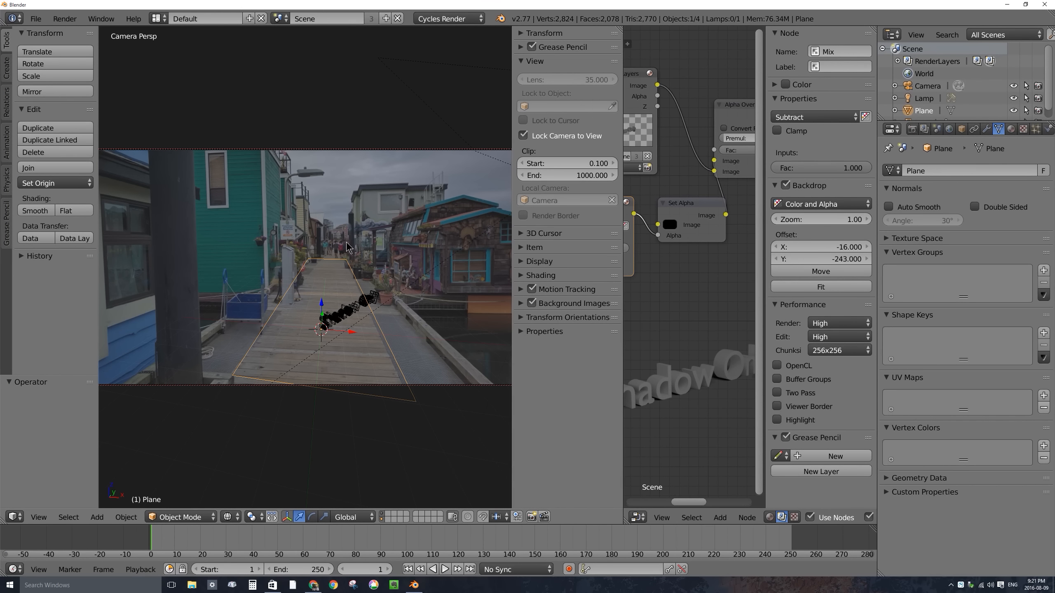
mouse_move(364, 317)
middle_down()
mouse_move(352, 299)
mouse_move(356, 309)
middle_up()
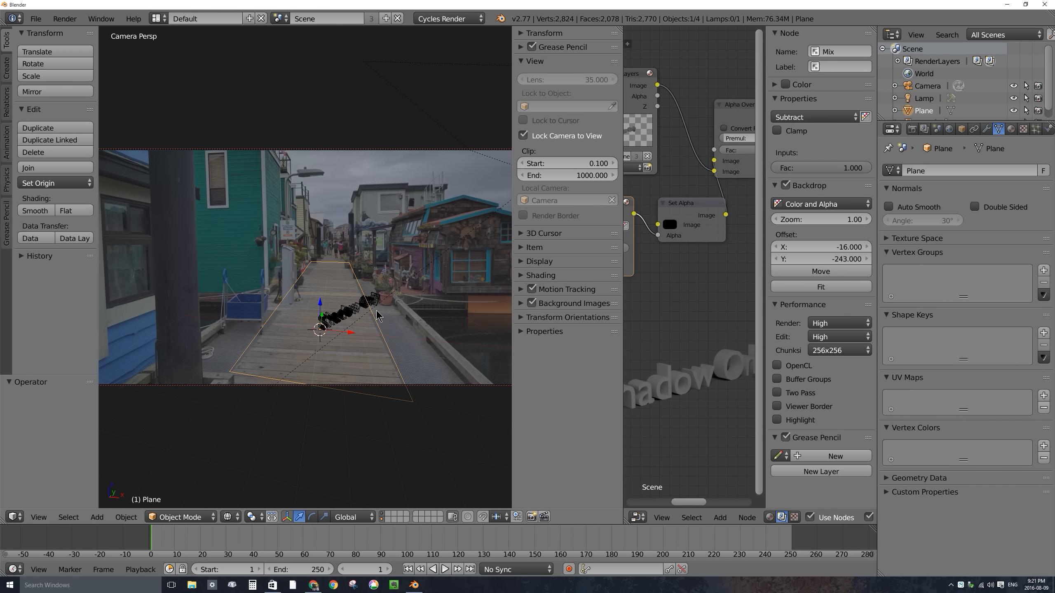
middle_drag(373, 308, 355, 285)
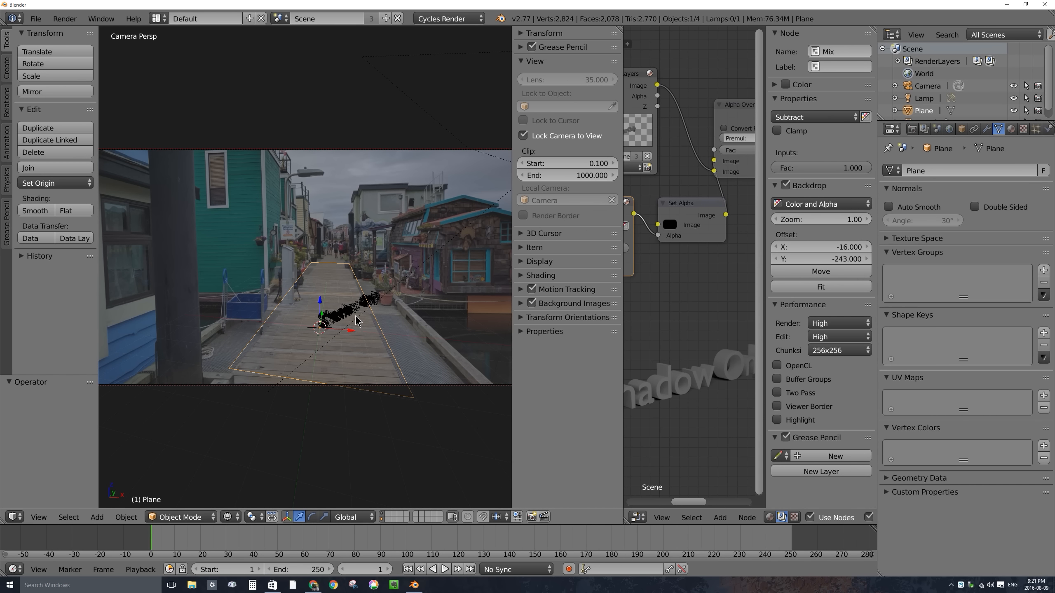
key(s)
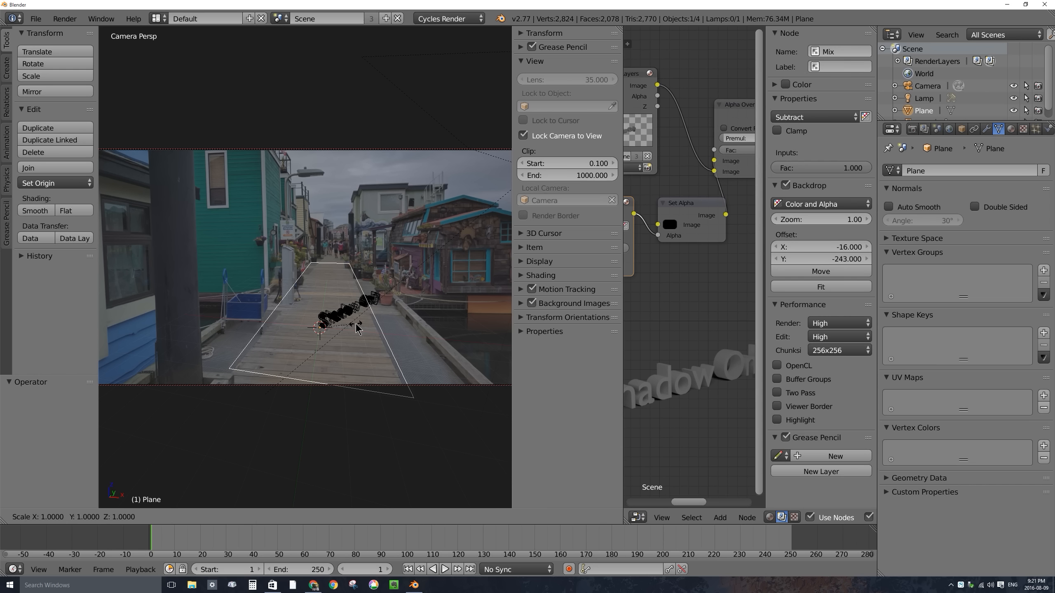
key(x)
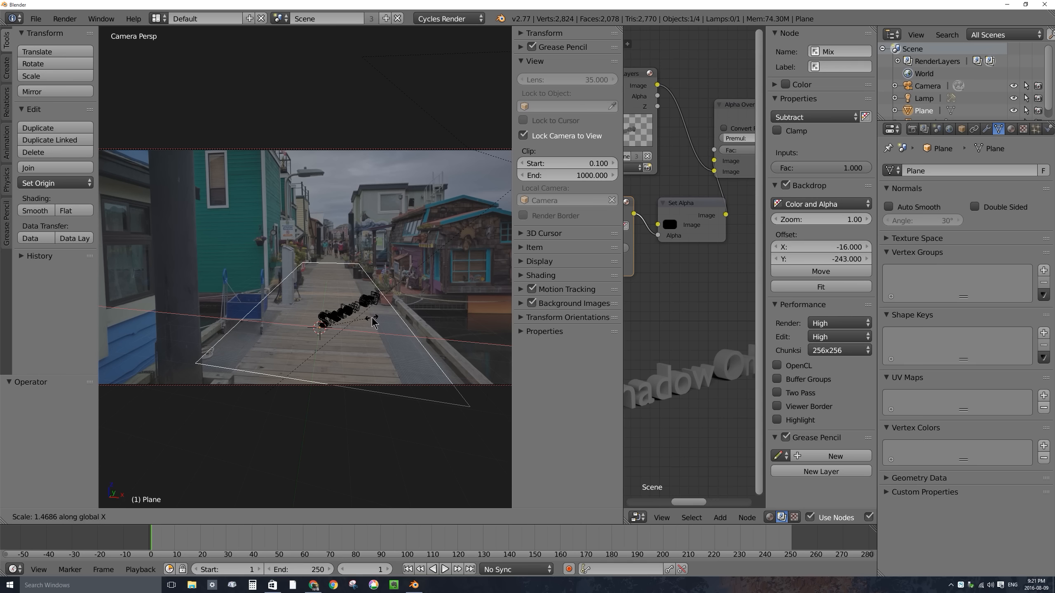
click(397, 365)
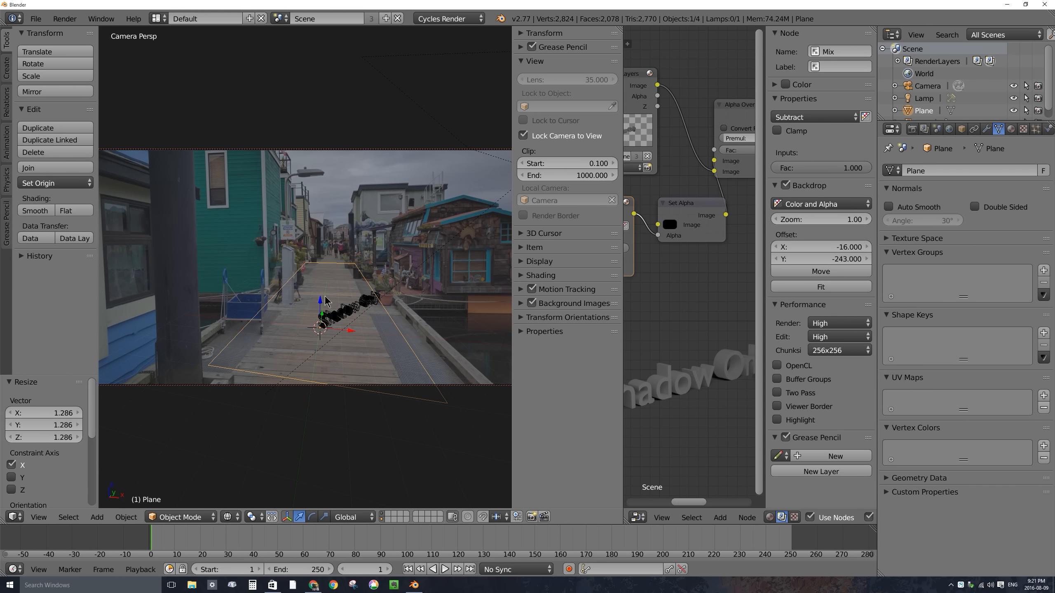
- Scale the text up by about 2.055 and again by about 1.5, and move it about -2.034 along Y
right_click(340, 312)
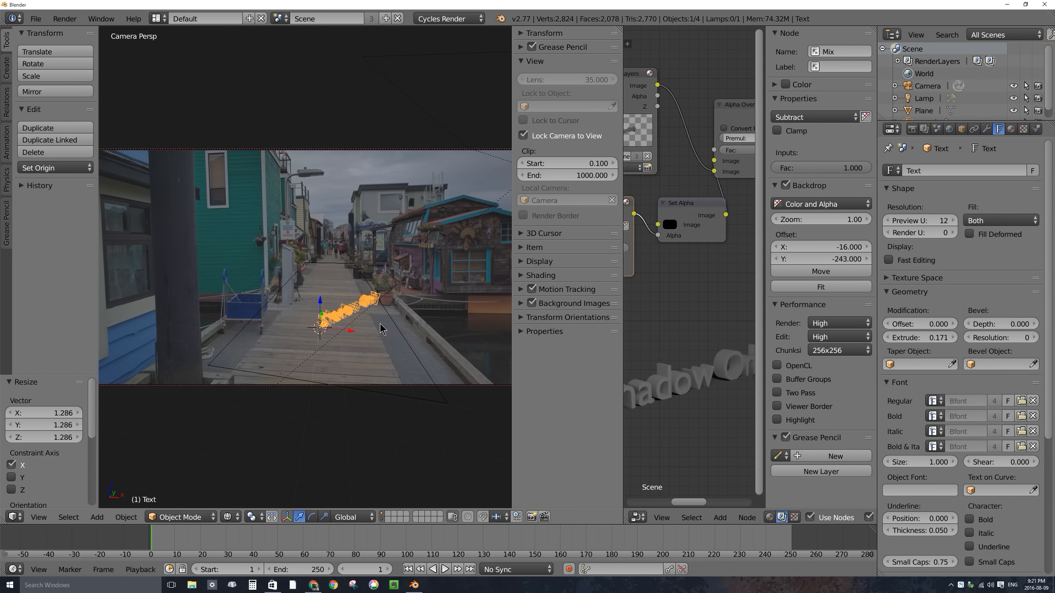
key(s)
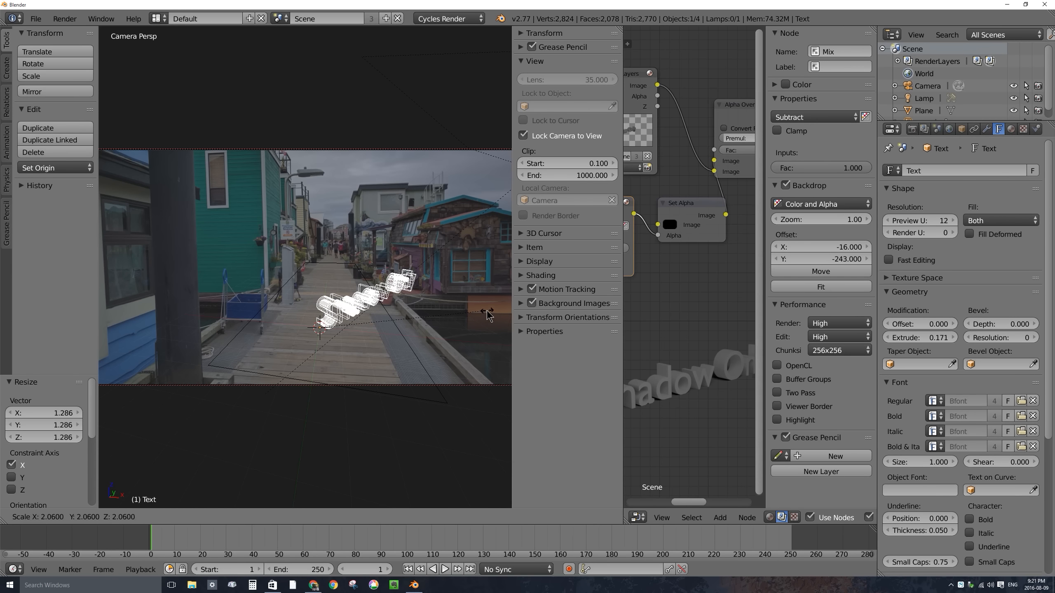
click(486, 315)
key(s)
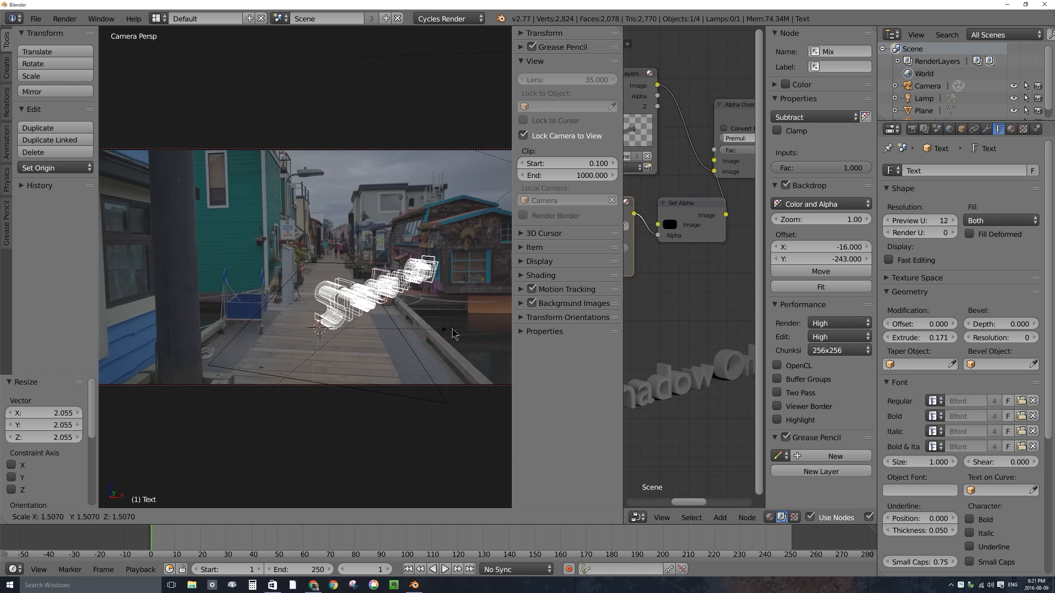
click(456, 333)
drag(352, 333, 411, 345)
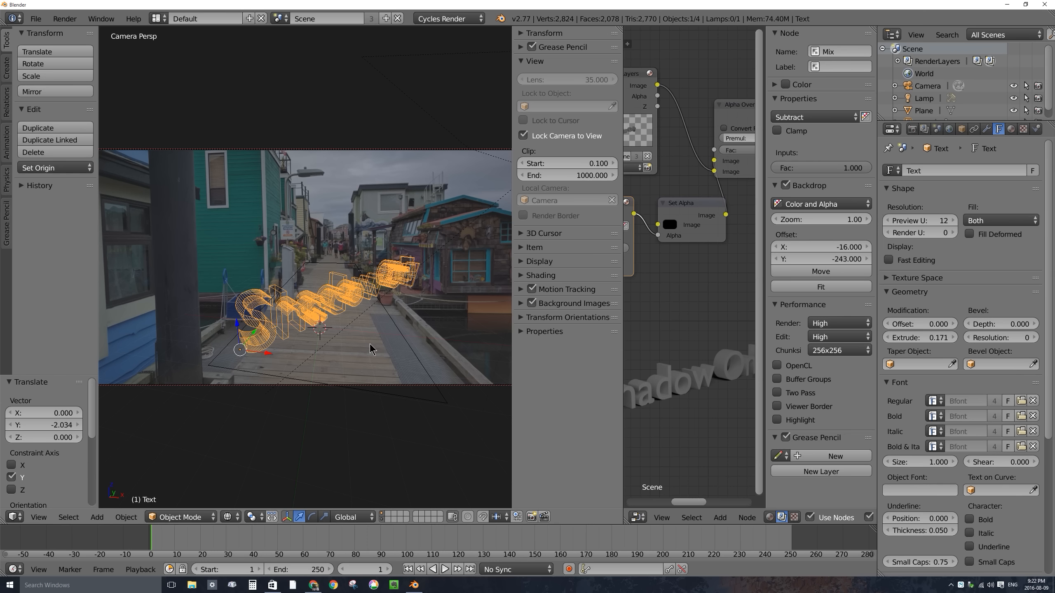
- Rotate the text about 15.5° around Z and scale it by about 0.651
key(r)
key(z)
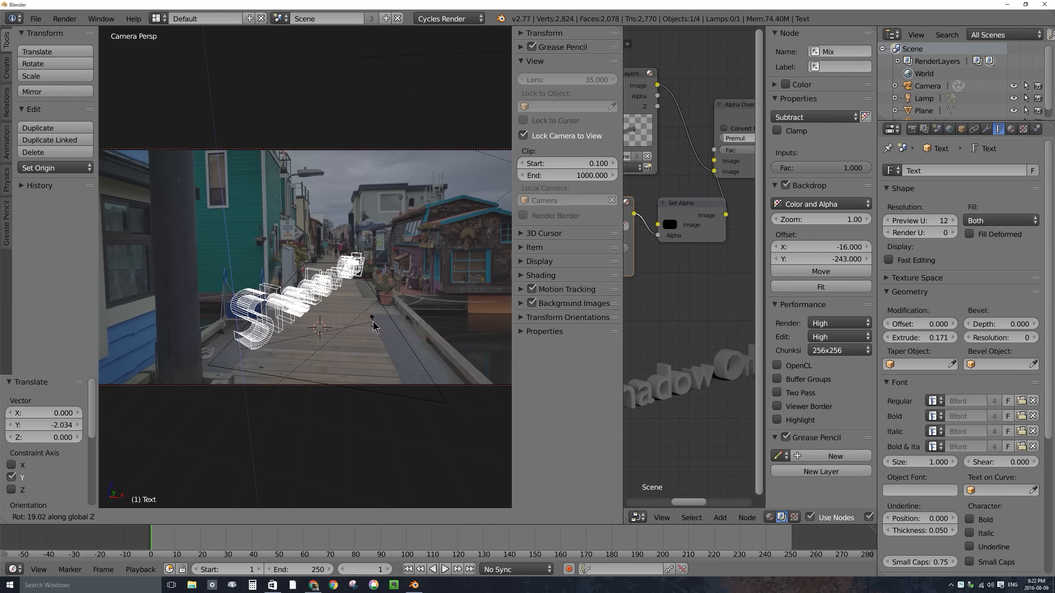
click(381, 334)
key(s)
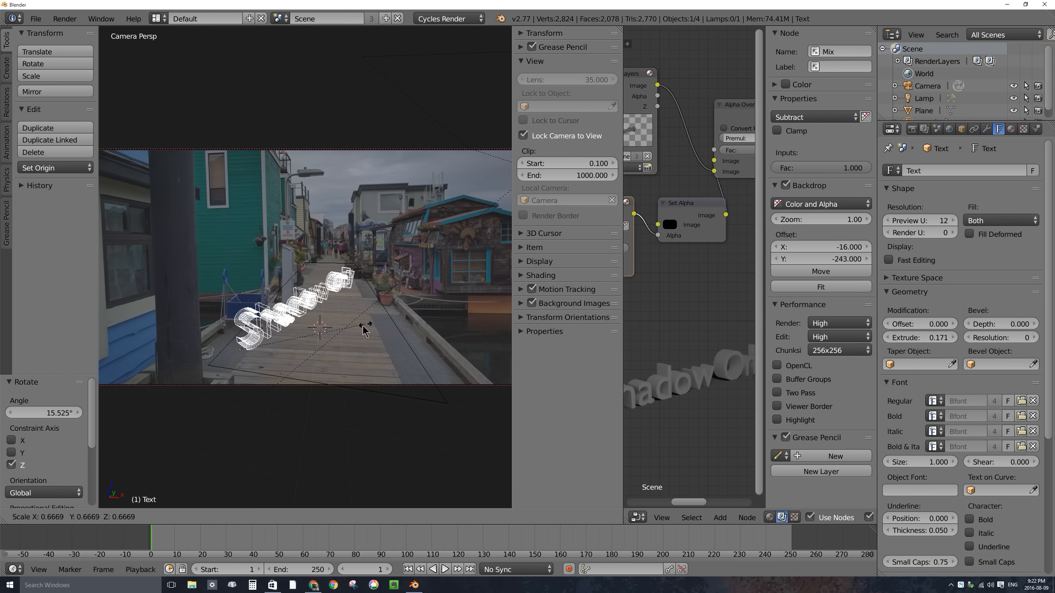
click(365, 331)
- Move the text about 1.077 along X, switch to solid shading, and shift the text back about -0.421 along X
key(g)
key(x)
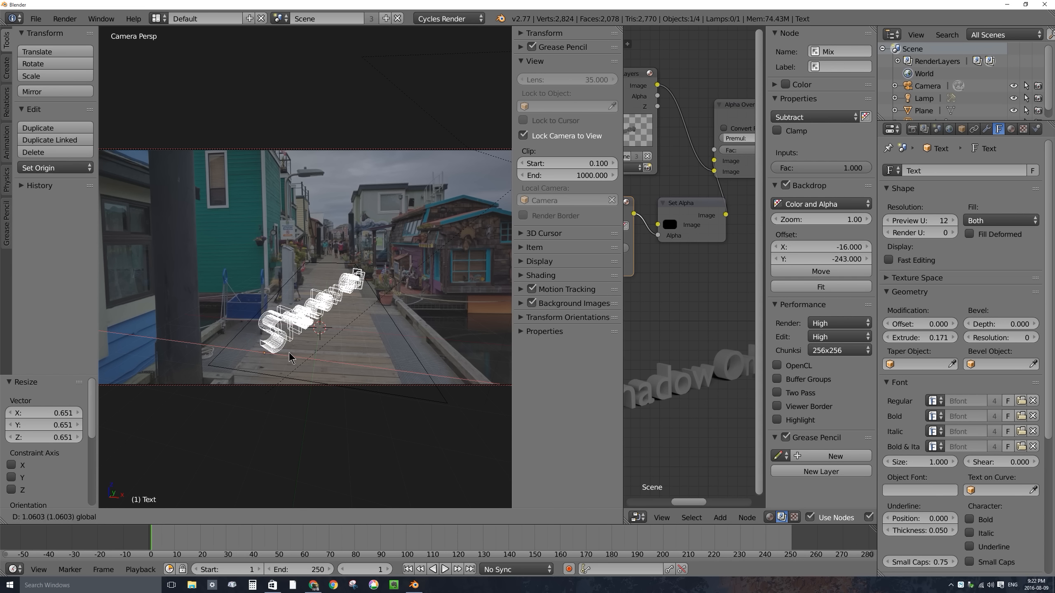
click(334, 361)
key(z)
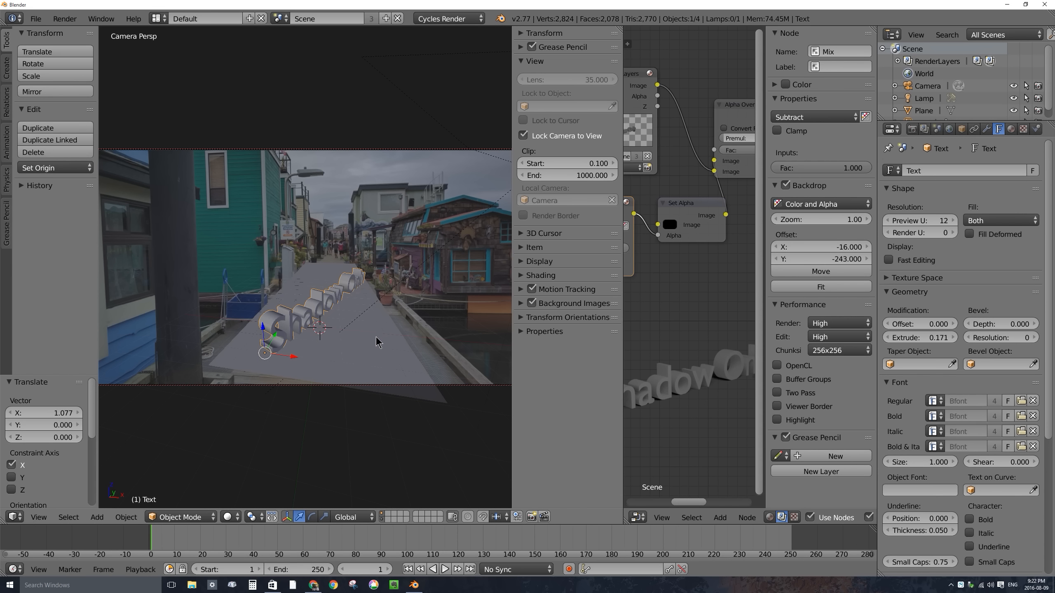
key(g)
key(x)
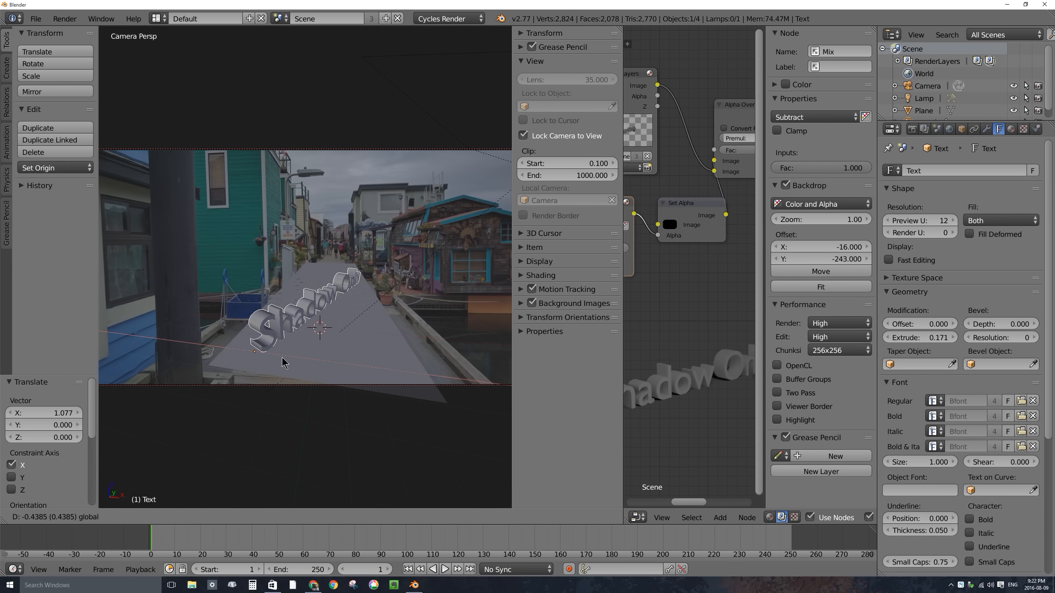
click(282, 363)
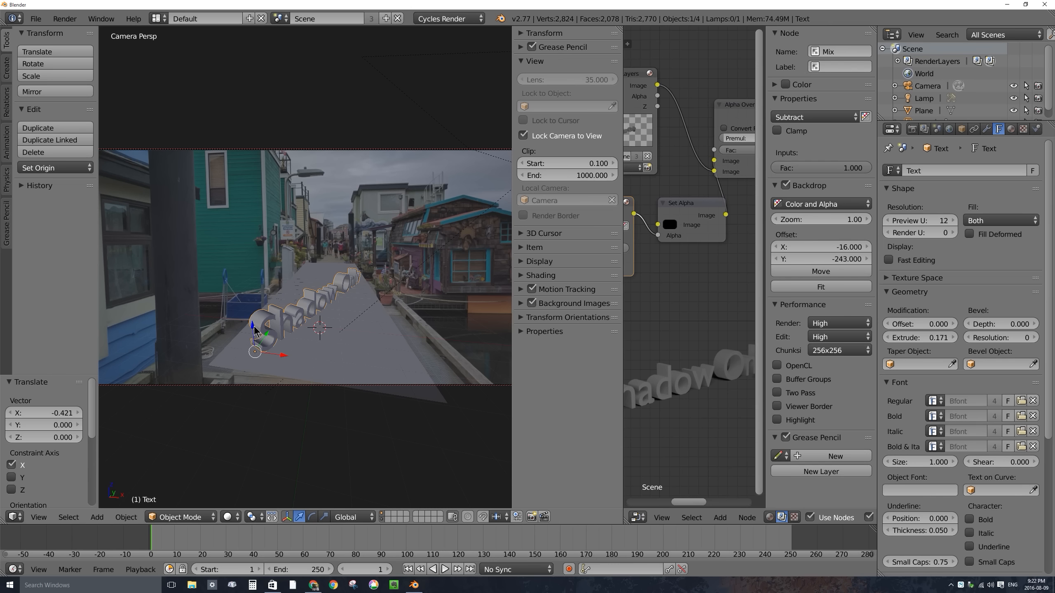
- Raise the text about 1.223 along Z and move it about 0.775 along X
key(g)
key(z)
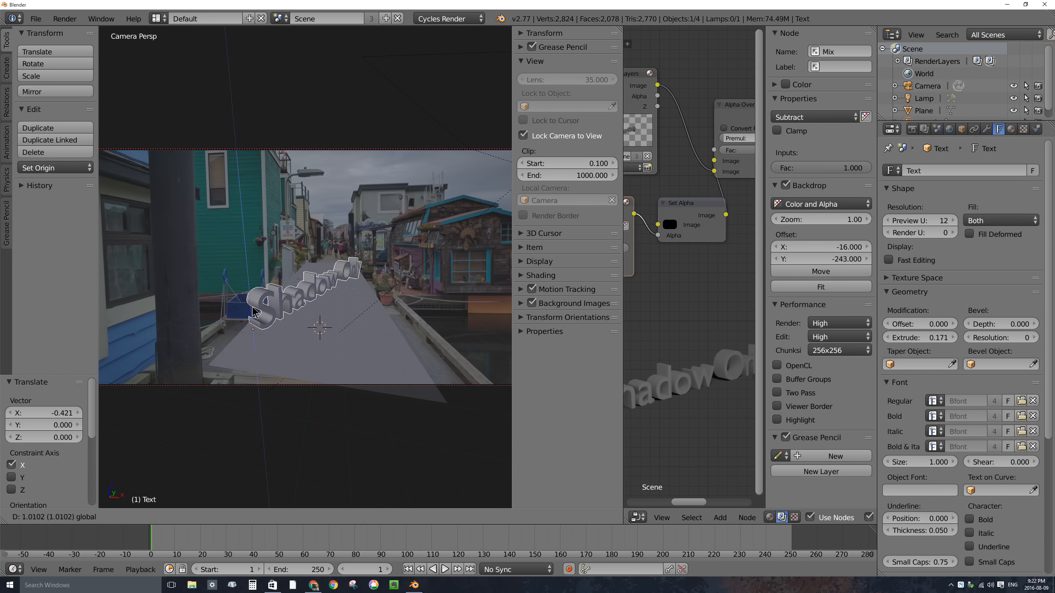
click(279, 281)
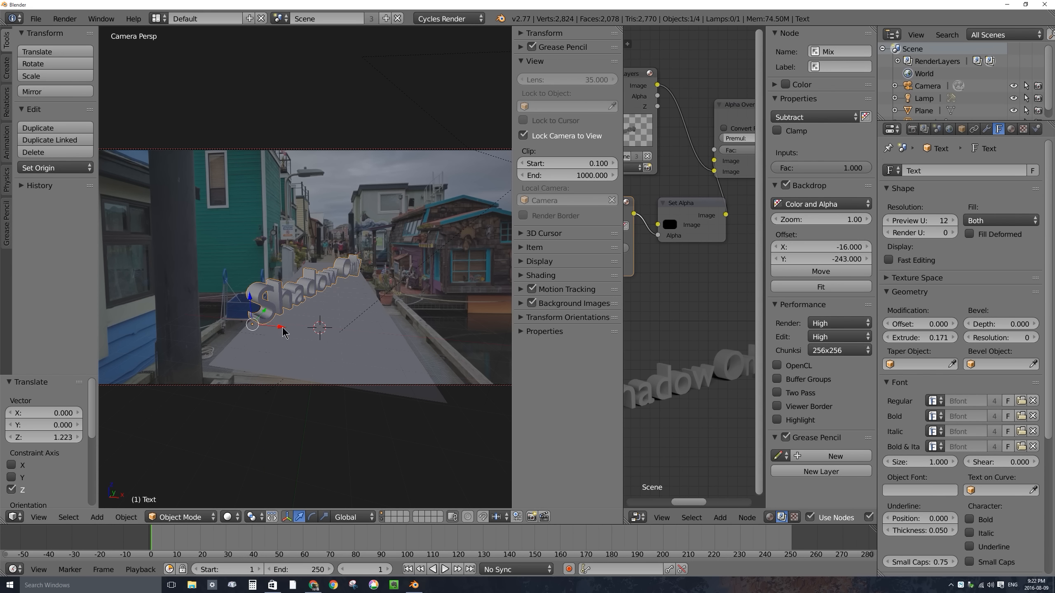
drag(282, 328, 303, 335)
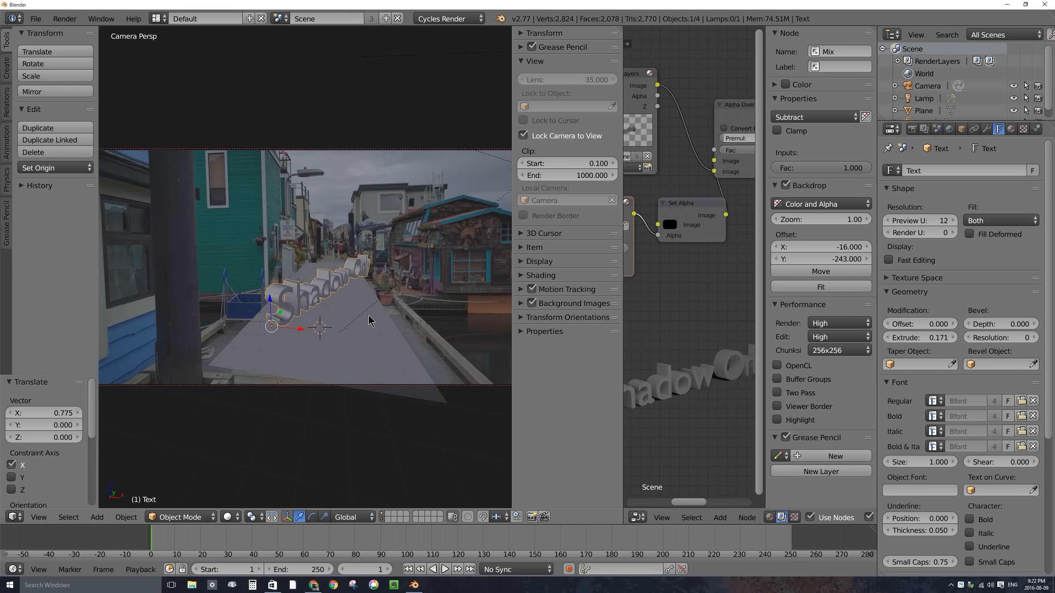
- Scale the text by about 0.655, rotate it about -6.95° around Z, and move it about -0.235 along X
key(s)
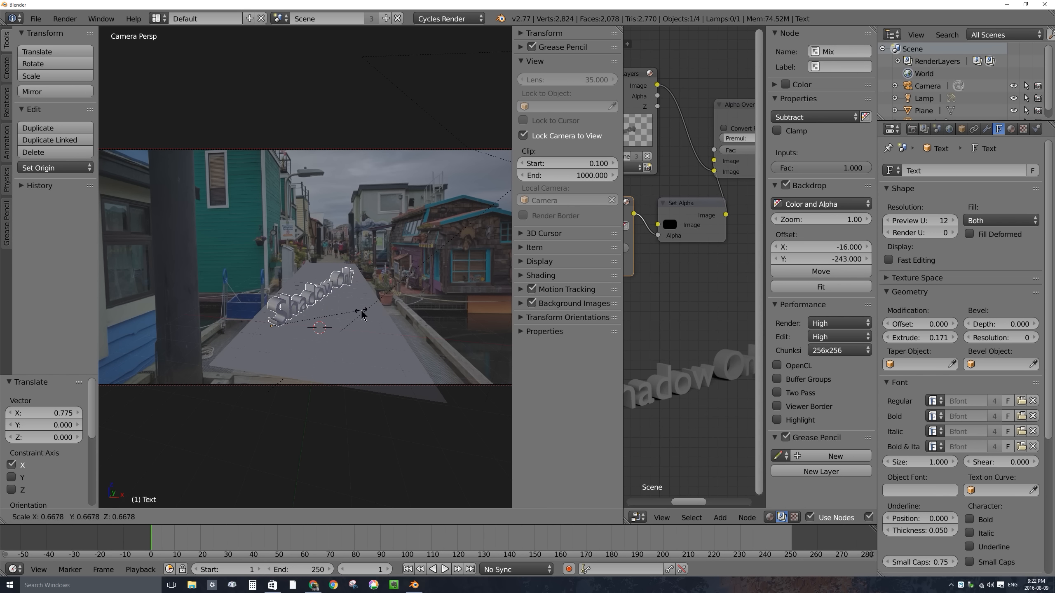
click(338, 318)
key(r)
key(z)
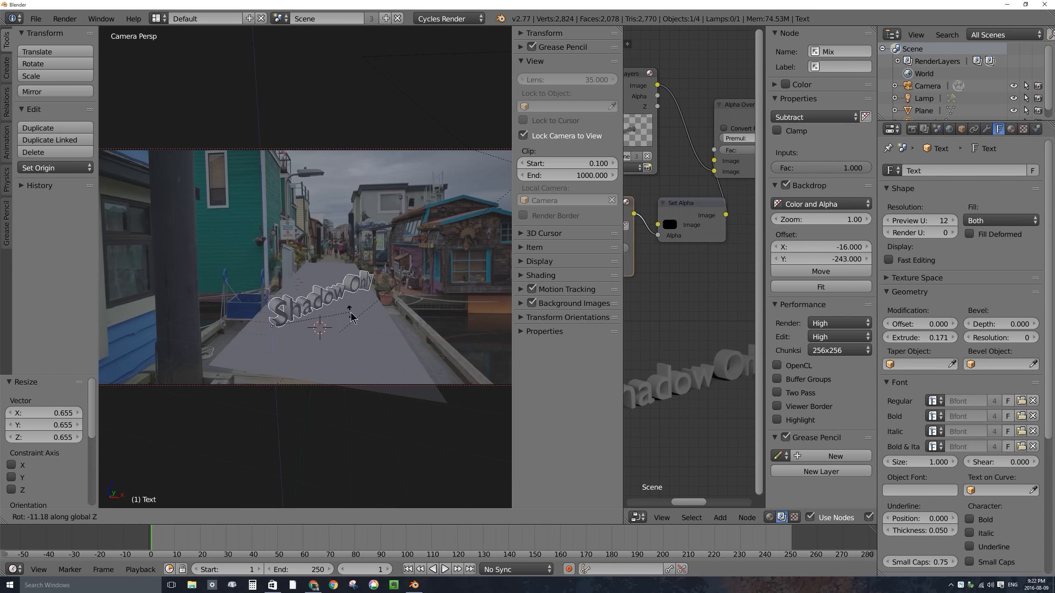
click(332, 311)
key(g)
key(x)
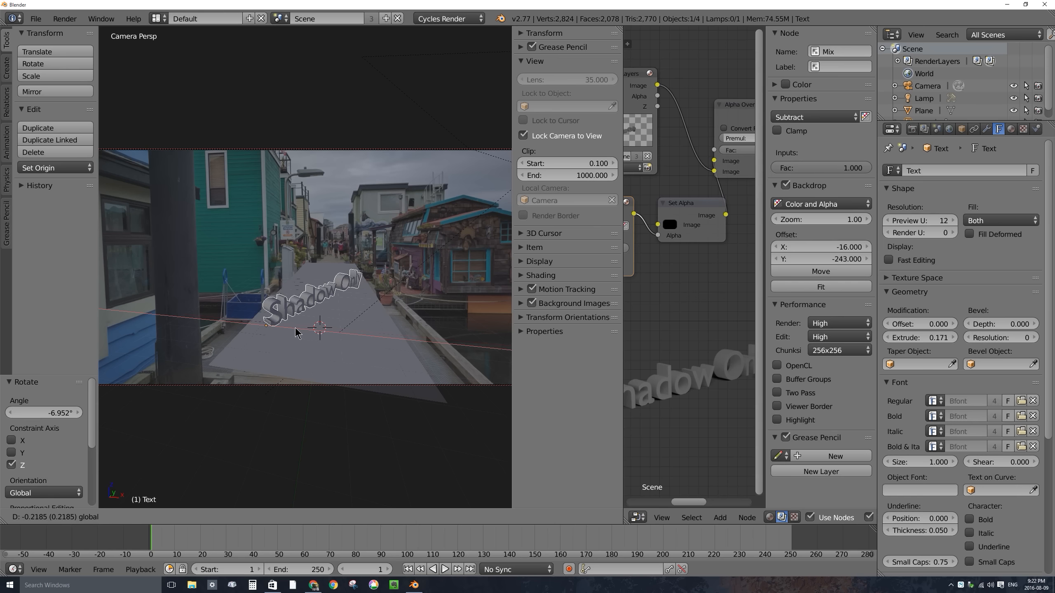
click(299, 332)
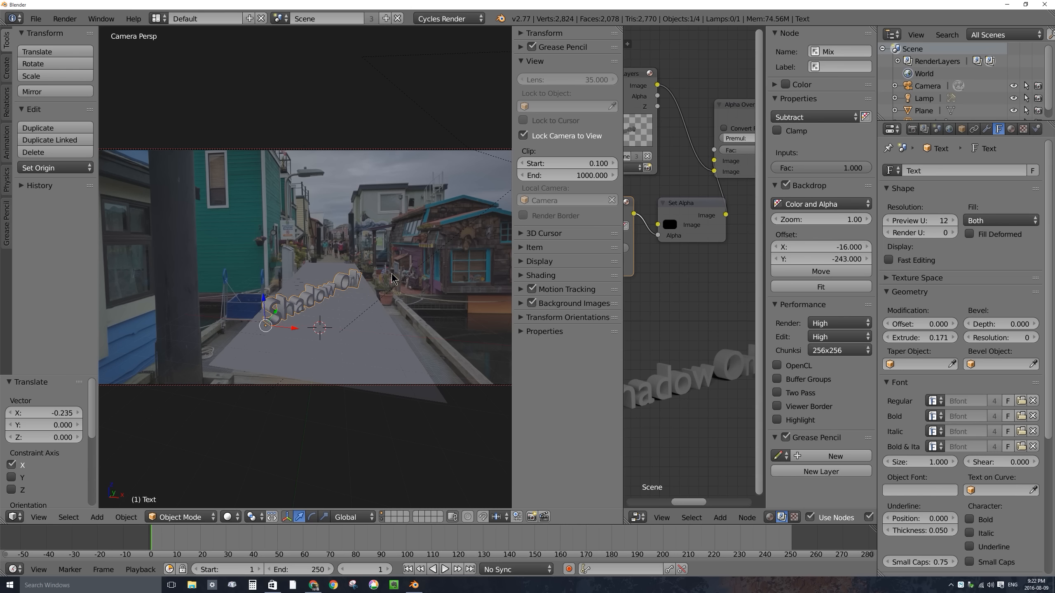
- Render the scene to update the composite, and return to the 3D view
click(912, 129)
click(907, 185)
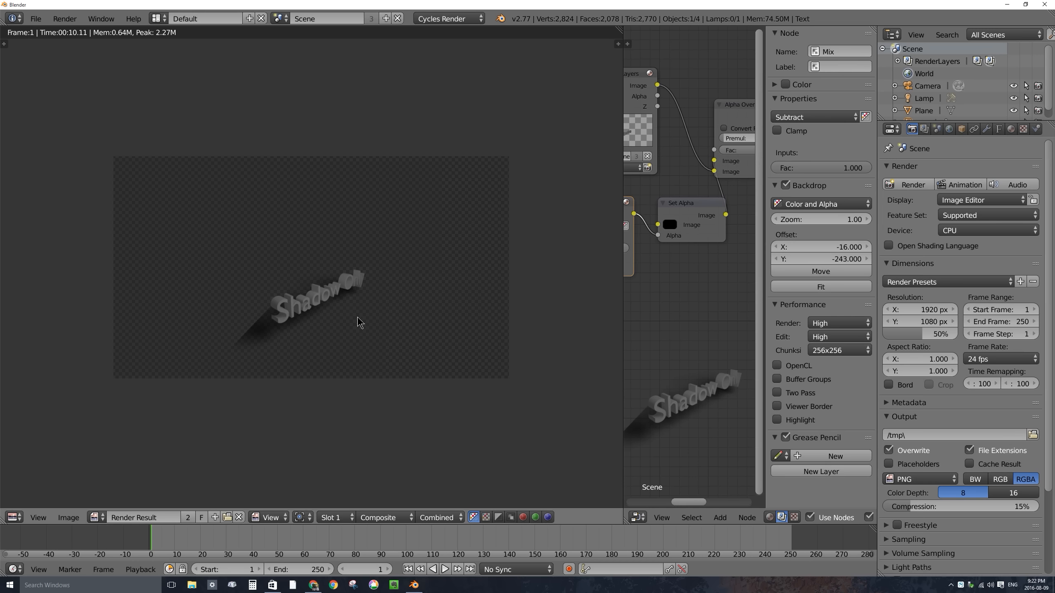
key(shift+F5)
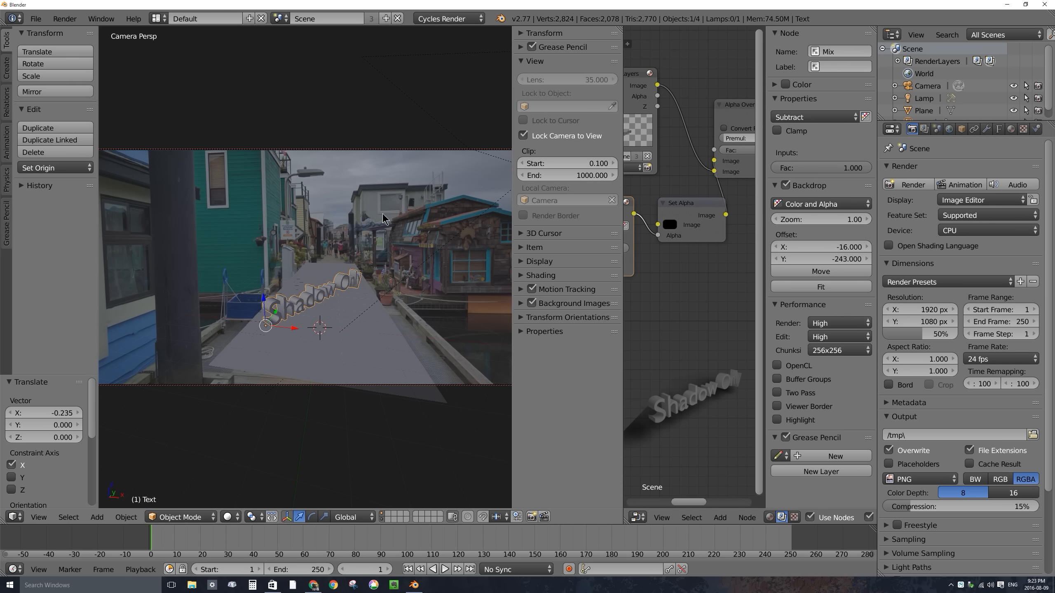
- Hide the 3D view's properties region, widen the node editor, and space out the Composite, Viewer and reroute nodes
drag(511, 171, 517, 171)
key(n)
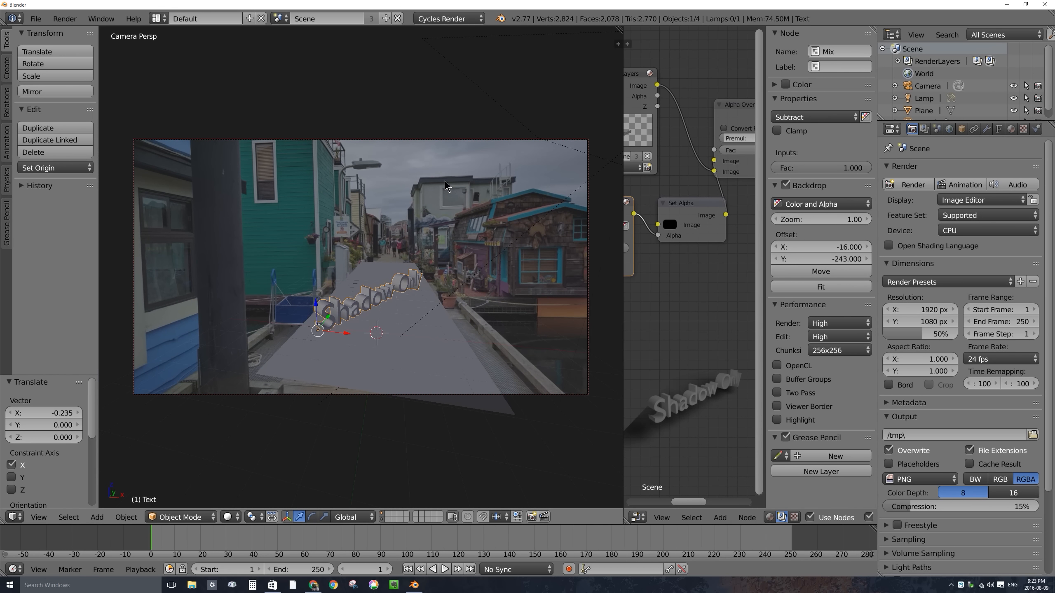
drag(623, 131, 164, 131)
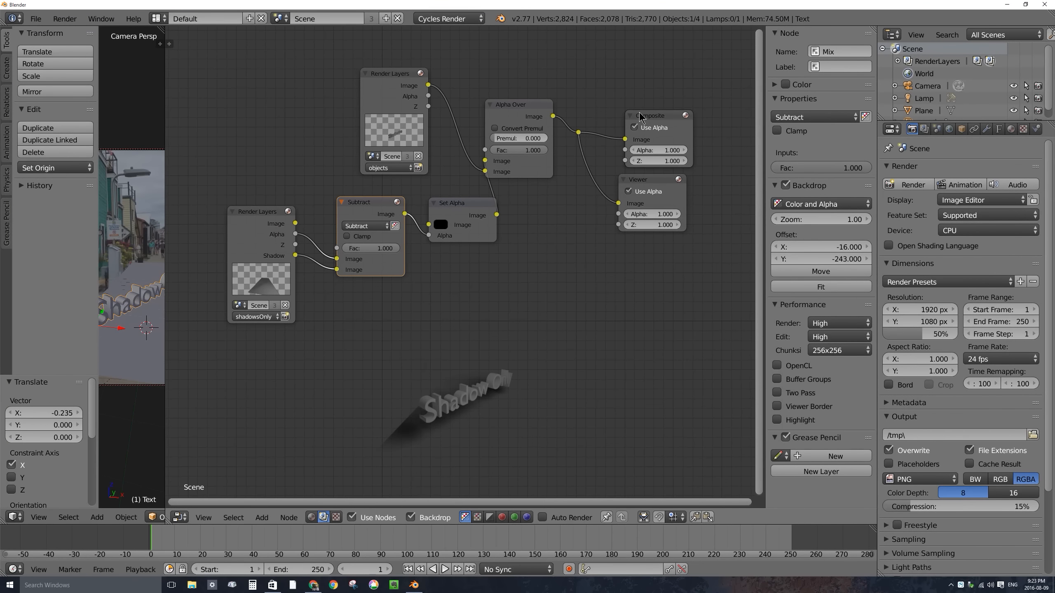
drag(642, 118, 682, 107)
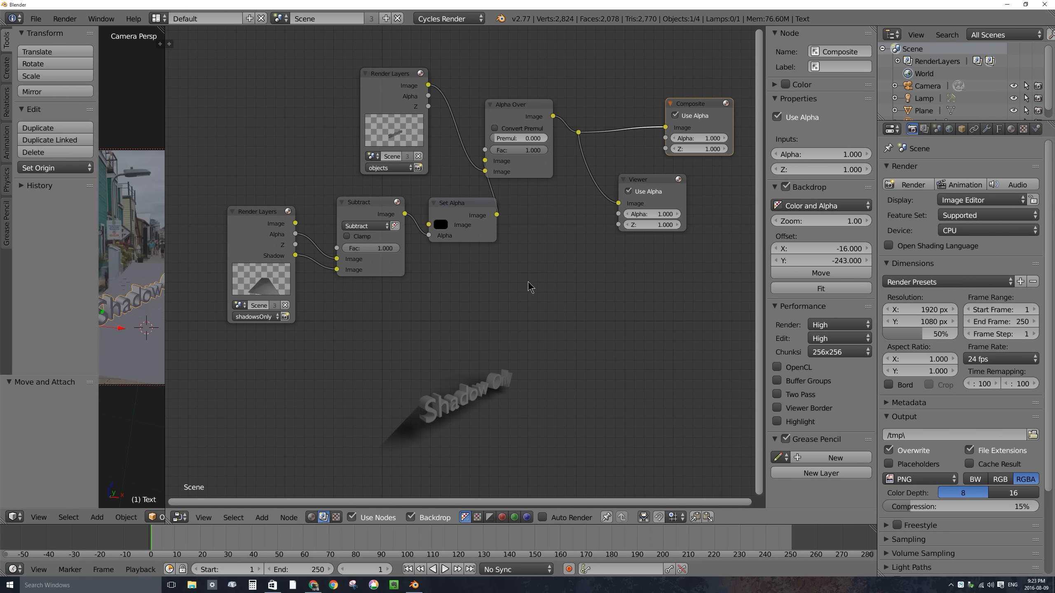
drag(630, 182, 693, 183)
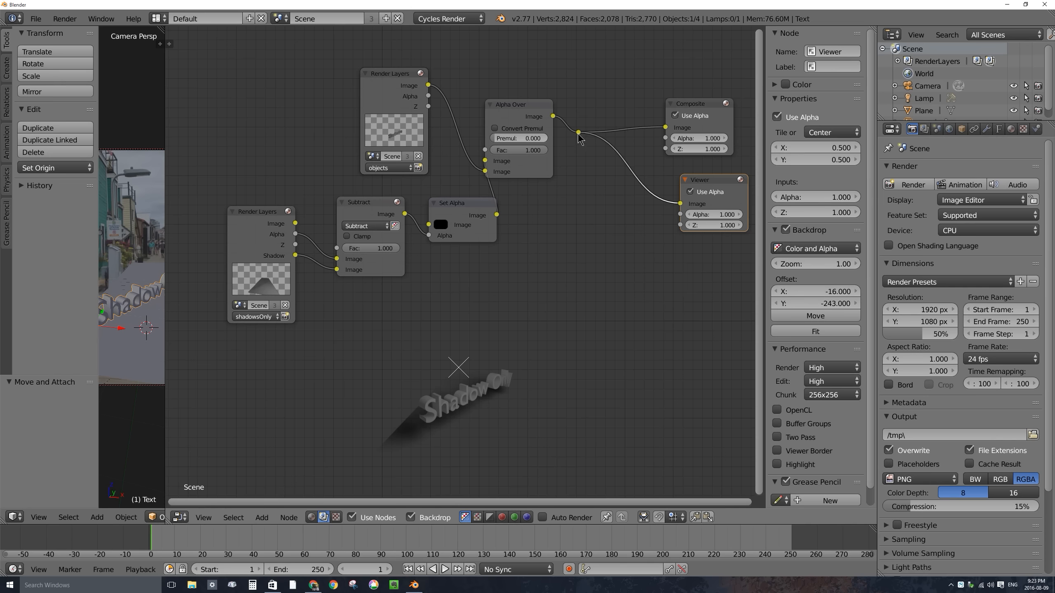
drag(578, 133, 628, 143)
- Insert a second Alpha Over node before the reroute, and connect the first Alpha Over's output to its second Image input
key(shift+a)
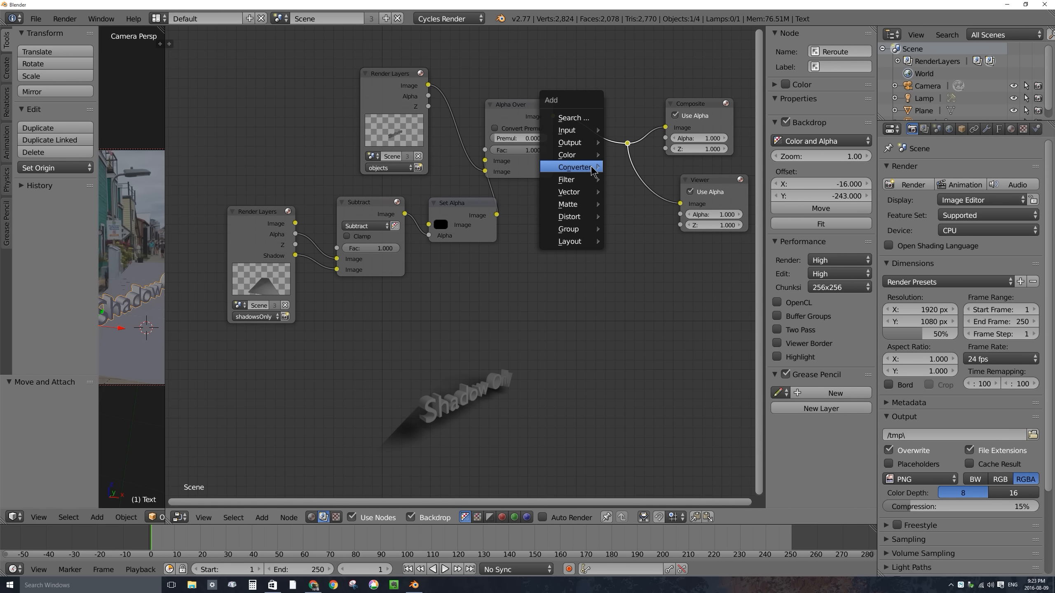
mouse_move(589, 155)
click(646, 173)
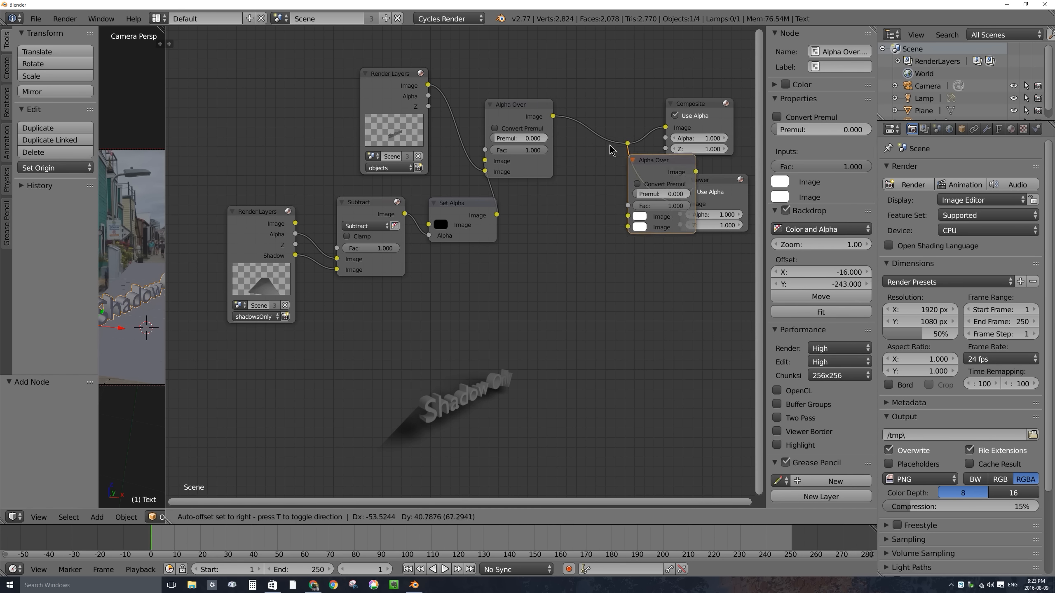
click(606, 193)
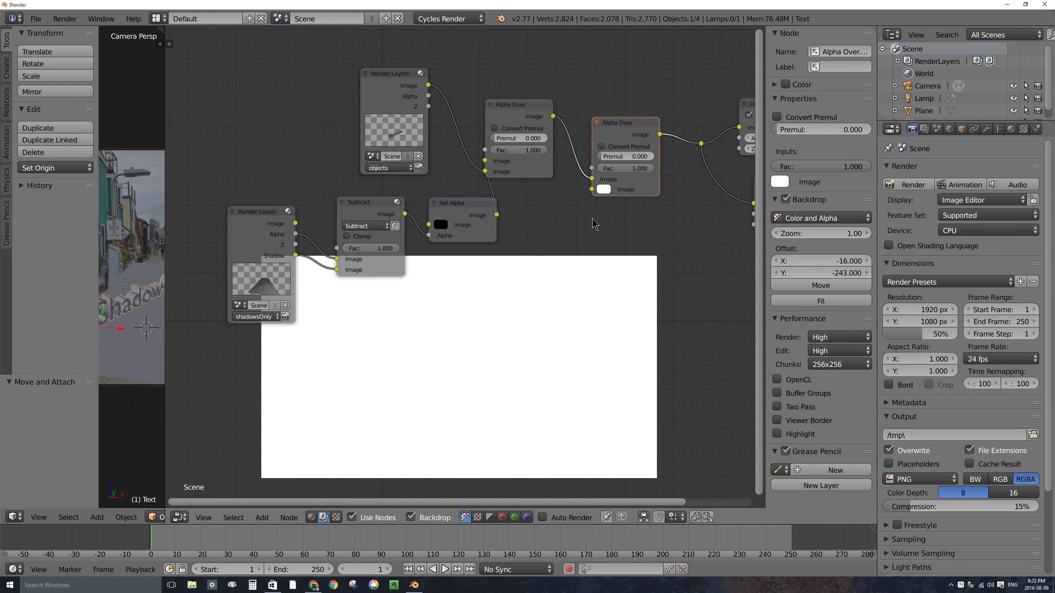
drag(592, 179, 592, 190)
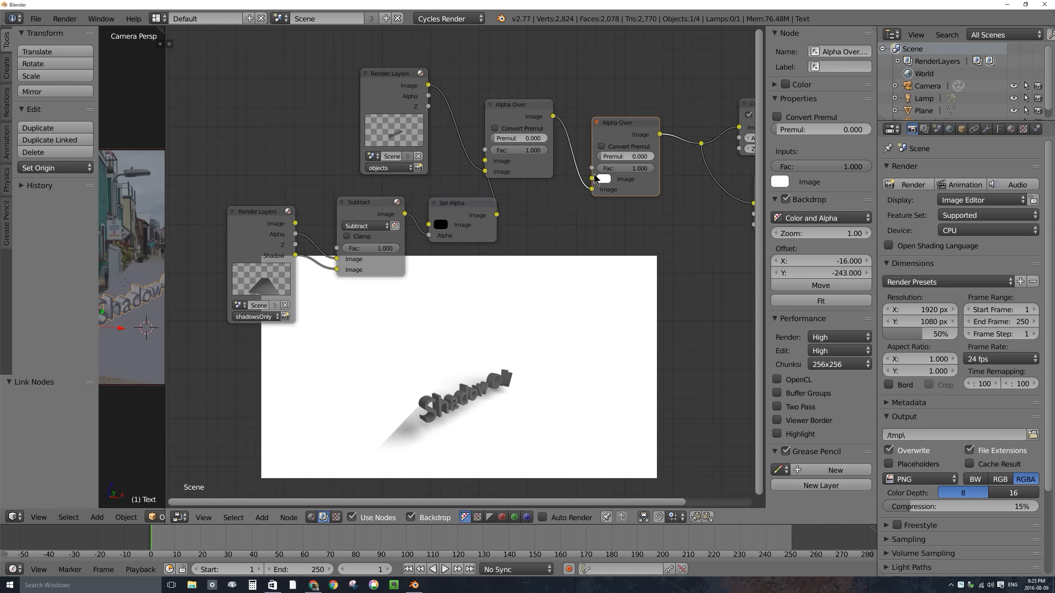
drag(592, 189, 597, 192)
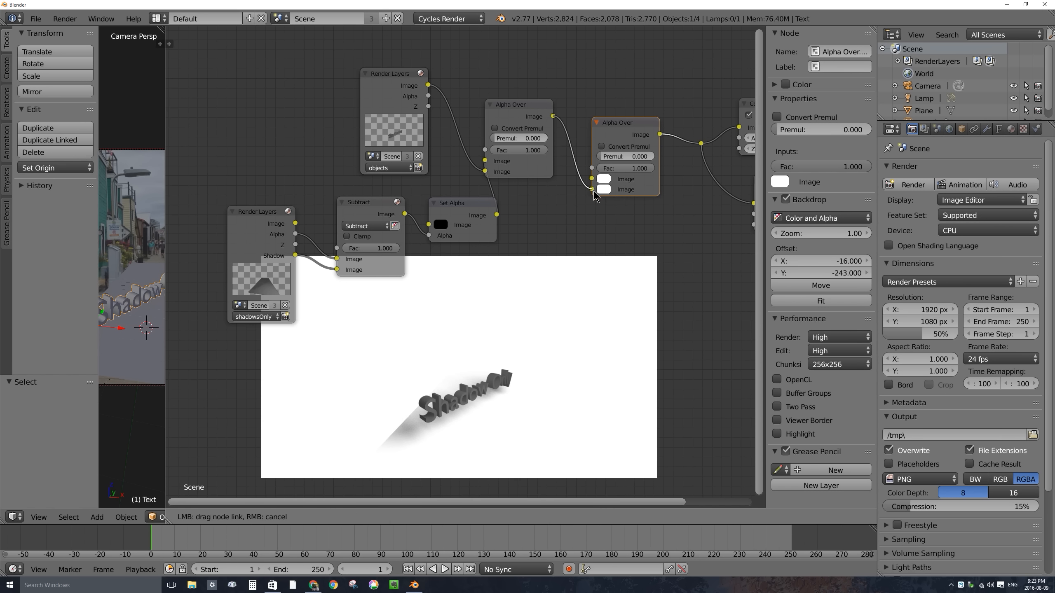
drag(603, 147, 609, 144)
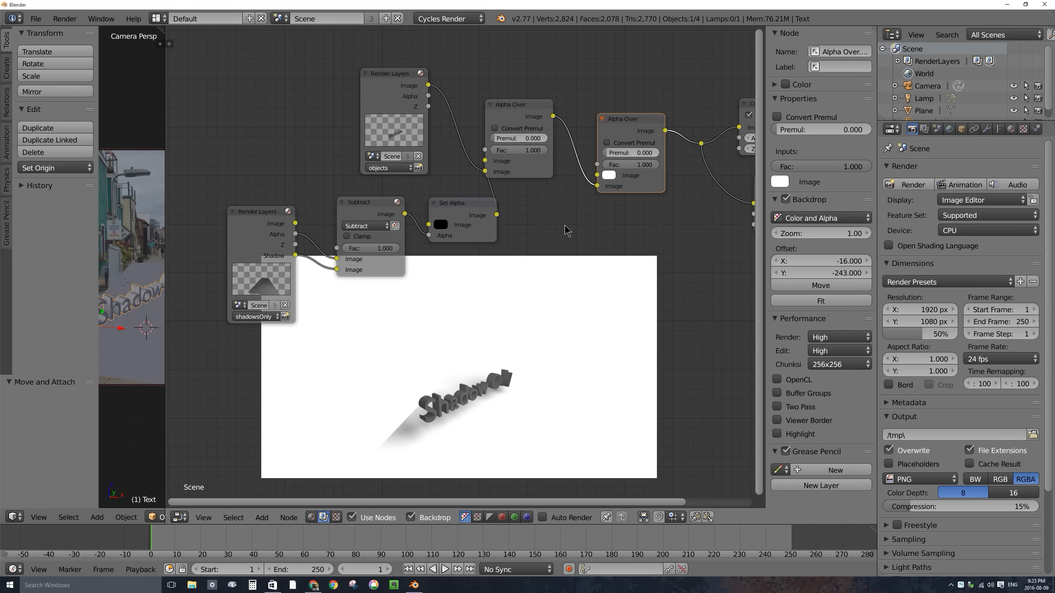
- Add an Image input node and connect its Image output to the second Alpha Over node's first Image input
key(shift+a)
mouse_move(556, 222)
mouse_move(542, 196)
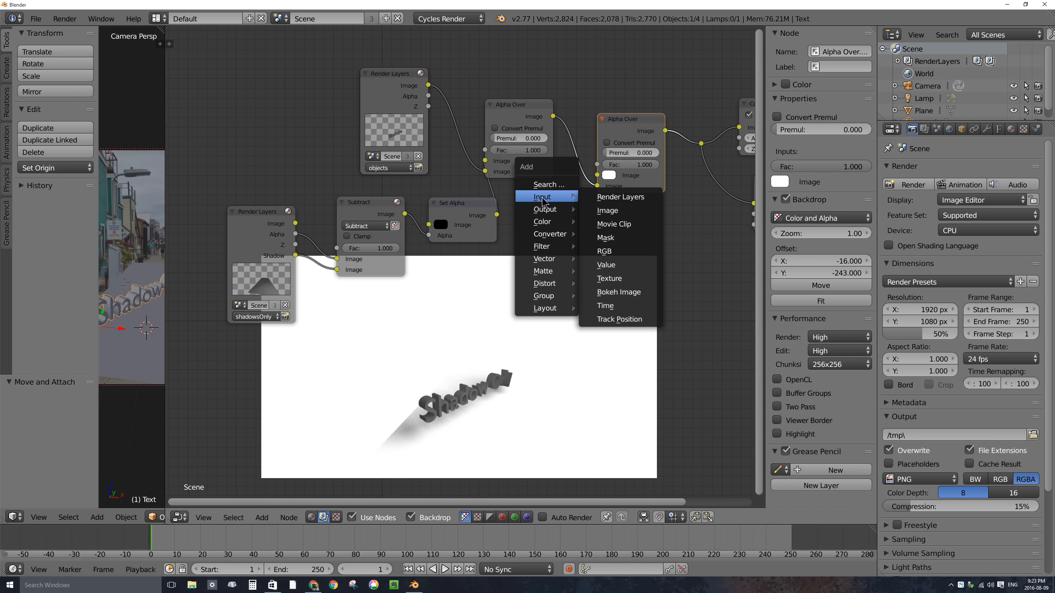
click(610, 209)
click(477, 250)
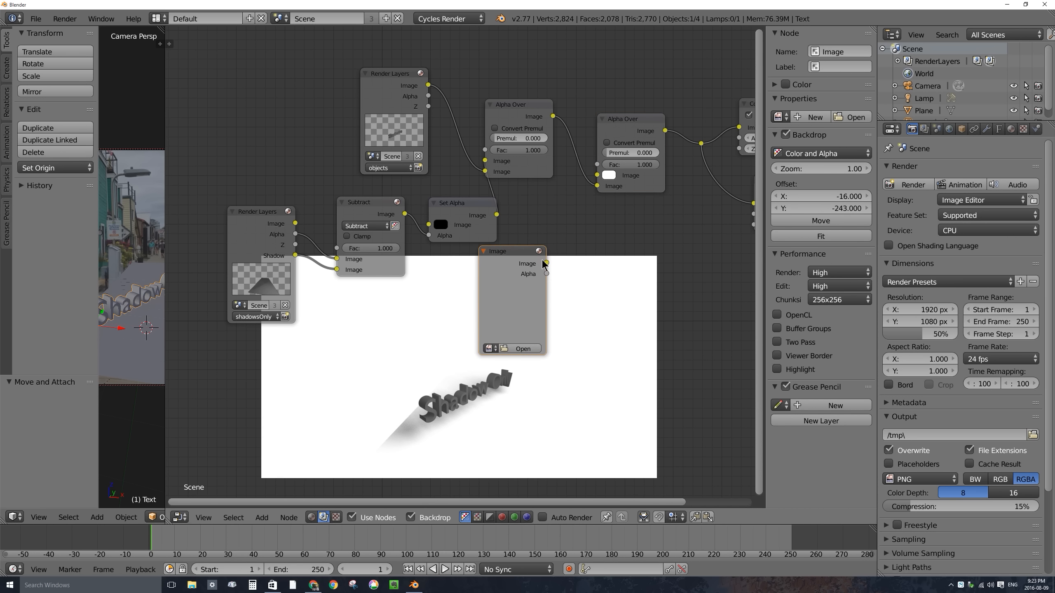
drag(547, 263, 596, 175)
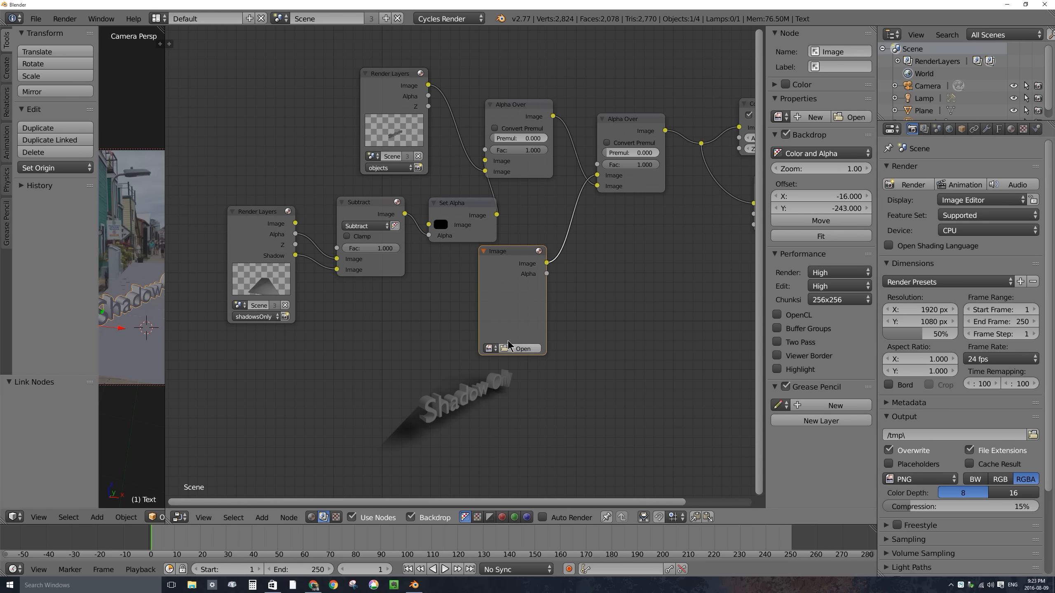
- Load the existing warf.jpg picture into the new Image node
click(491, 348)
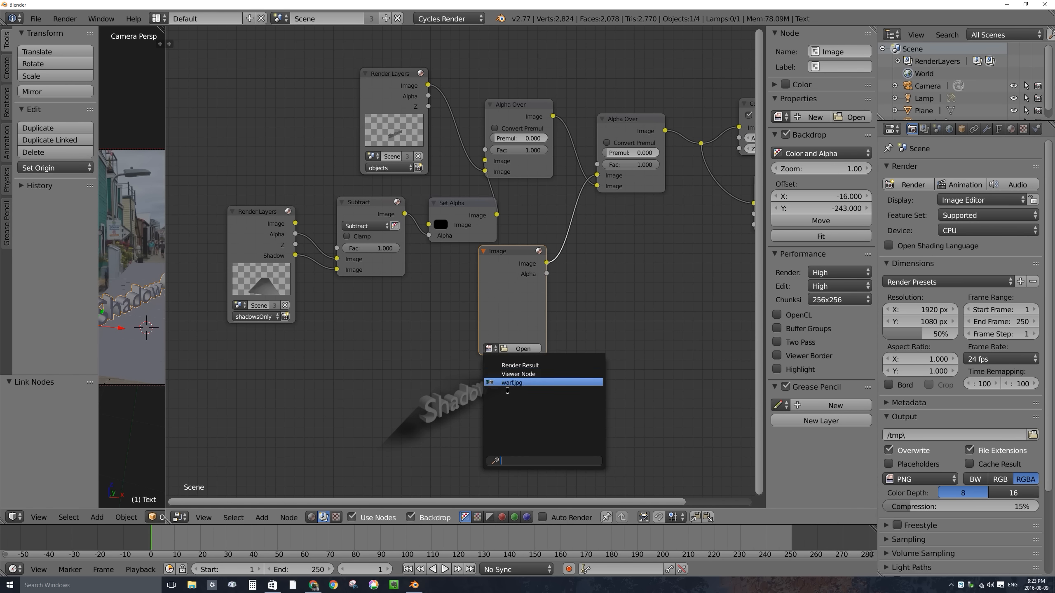
click(494, 346)
click(490, 348)
click(515, 382)
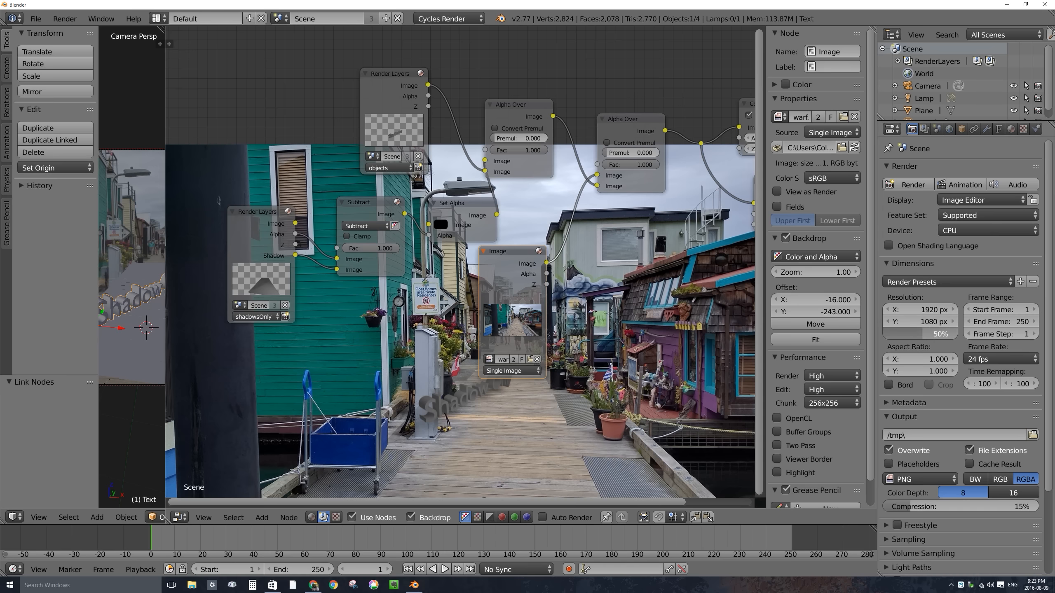
- Set the render resolution scale to 100%, render the scene, and return to the node editor
drag(922, 334, 951, 333)
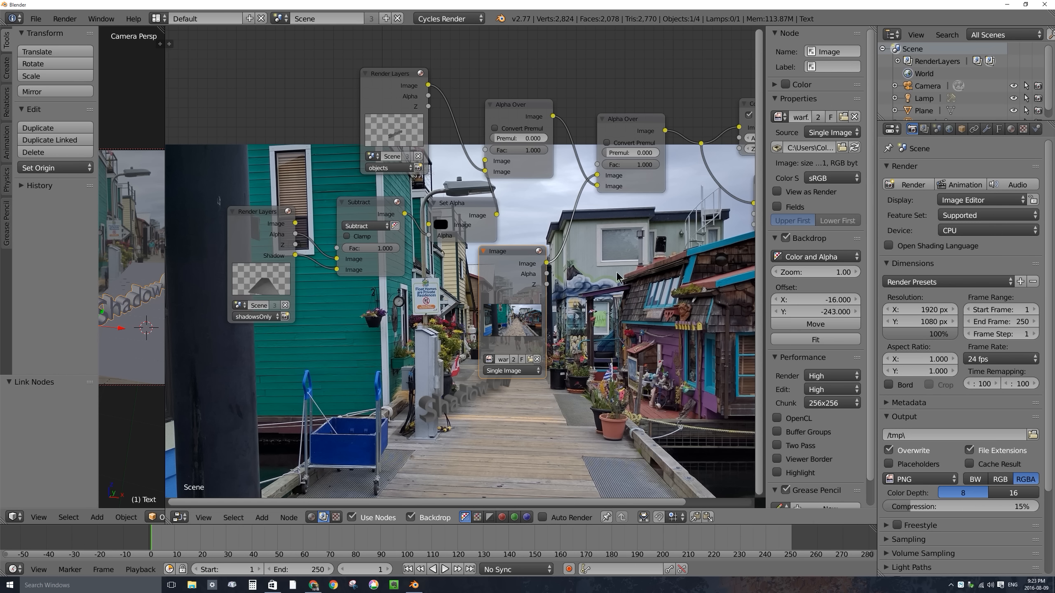
click(909, 184)
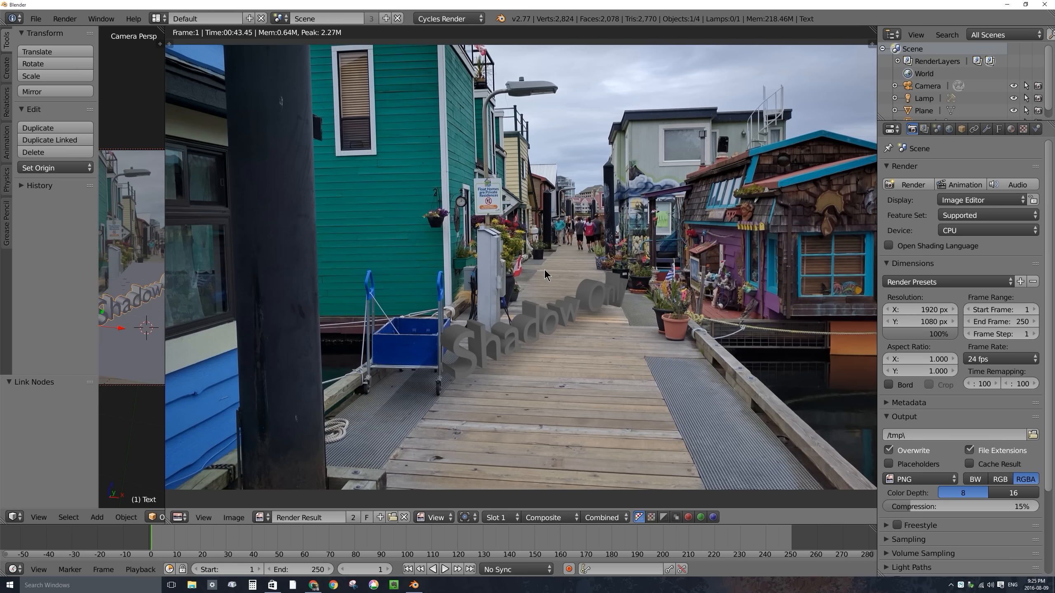
key(shift+F3)
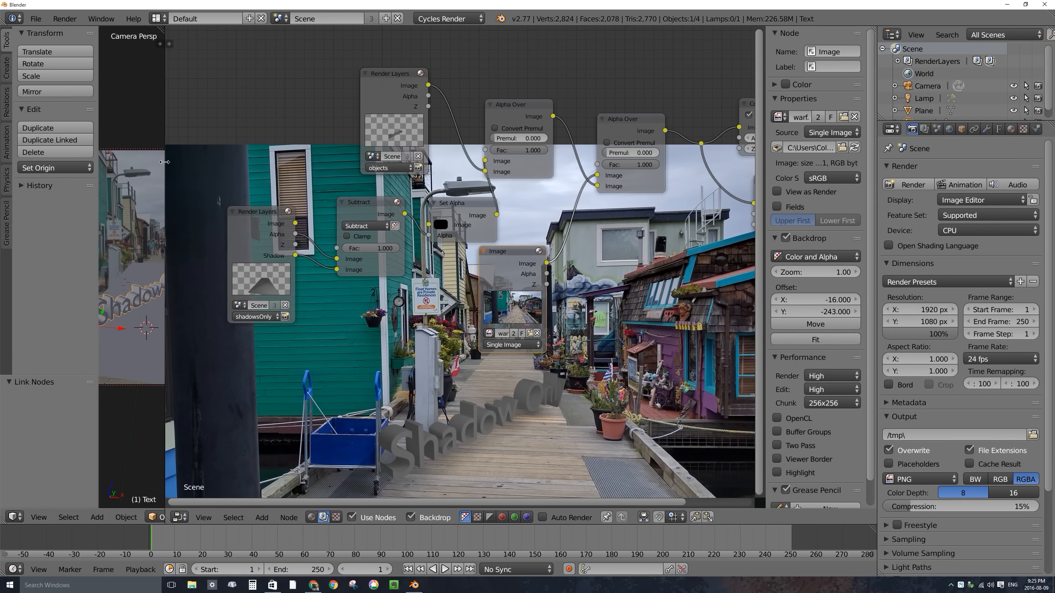
- Move the text about -1.226 along Z in a widened 3D view, and render the scene again
drag(165, 164, 379, 163)
key(g)
key(z)
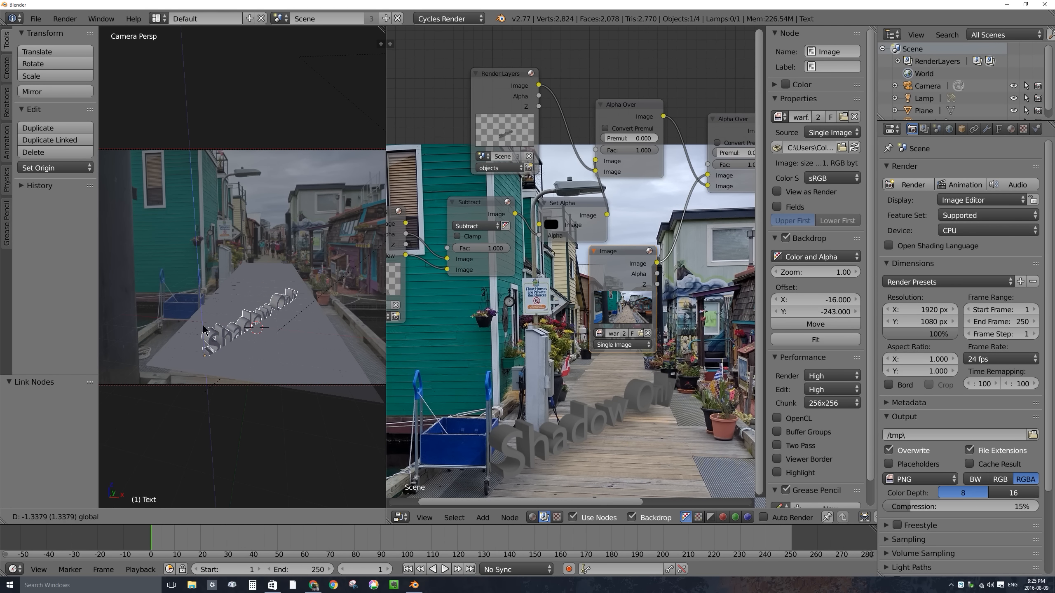
click(210, 326)
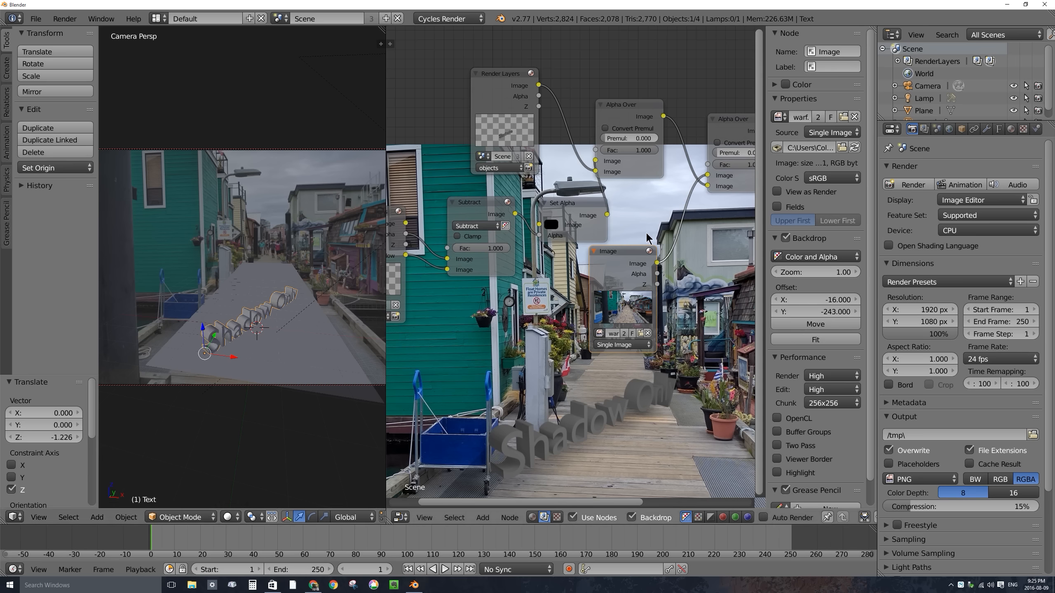
click(913, 186)
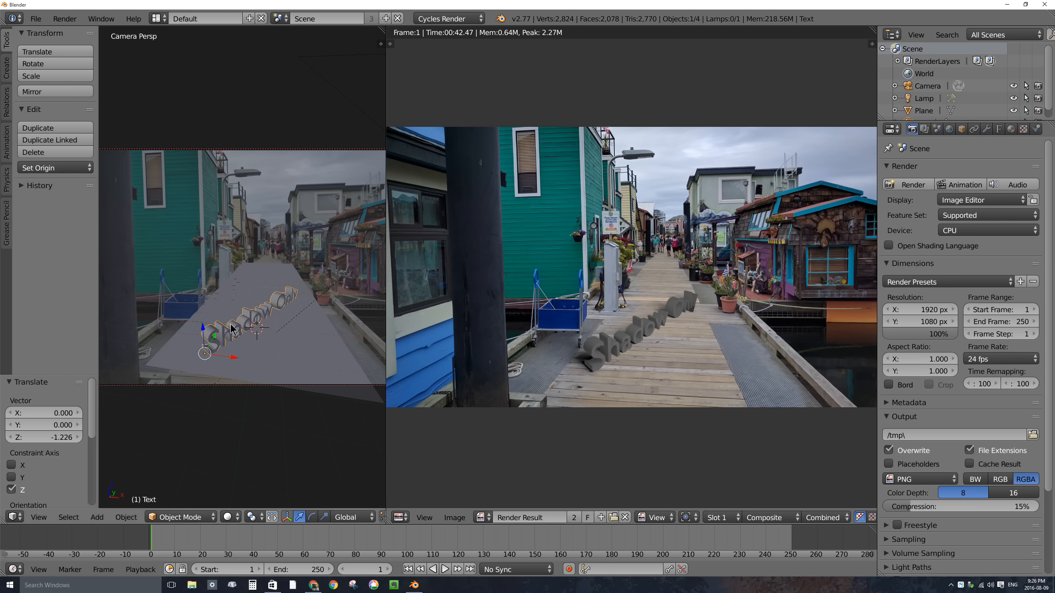
- Retype the text object's wording in capitals as SHADOWONLY, and return to Object Mode
key(Tab)
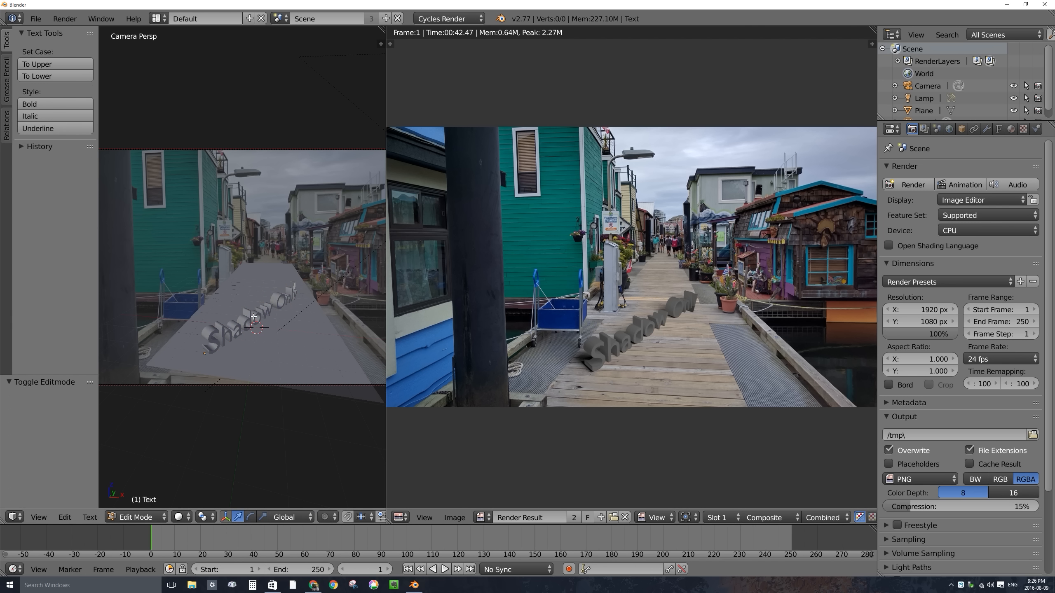
key(Tab)
key(Tab)
key(BackSpace)
key(BackSpace)
key(BackSpace)
key(BackSpace)
key(BackSpace)
key(BackSpace)
key(BackSpace)
key(BackSpace)
key(BackSpace)
key(BackSpace)
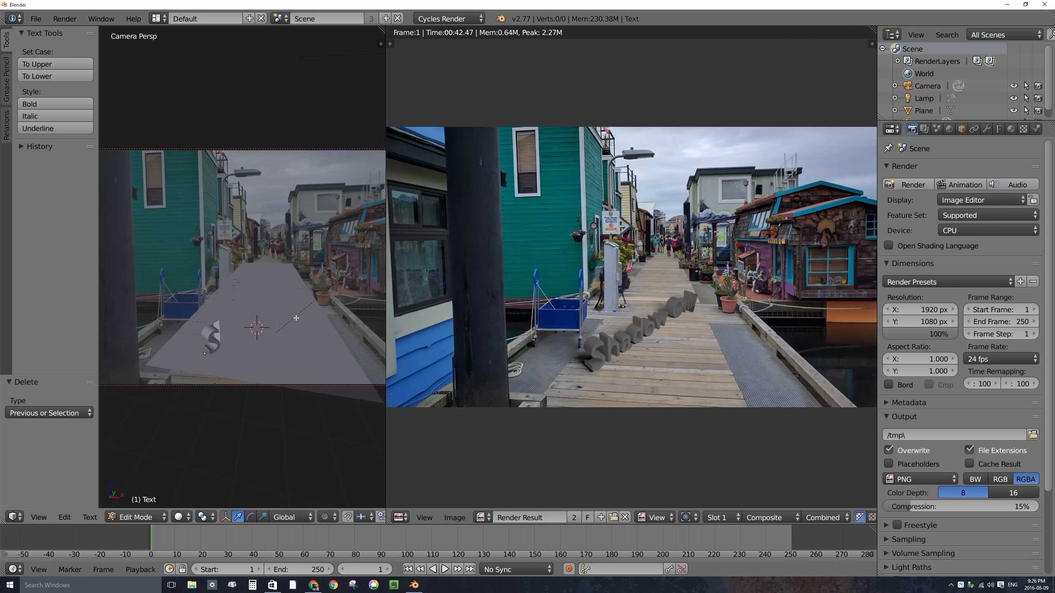
text(HOW)
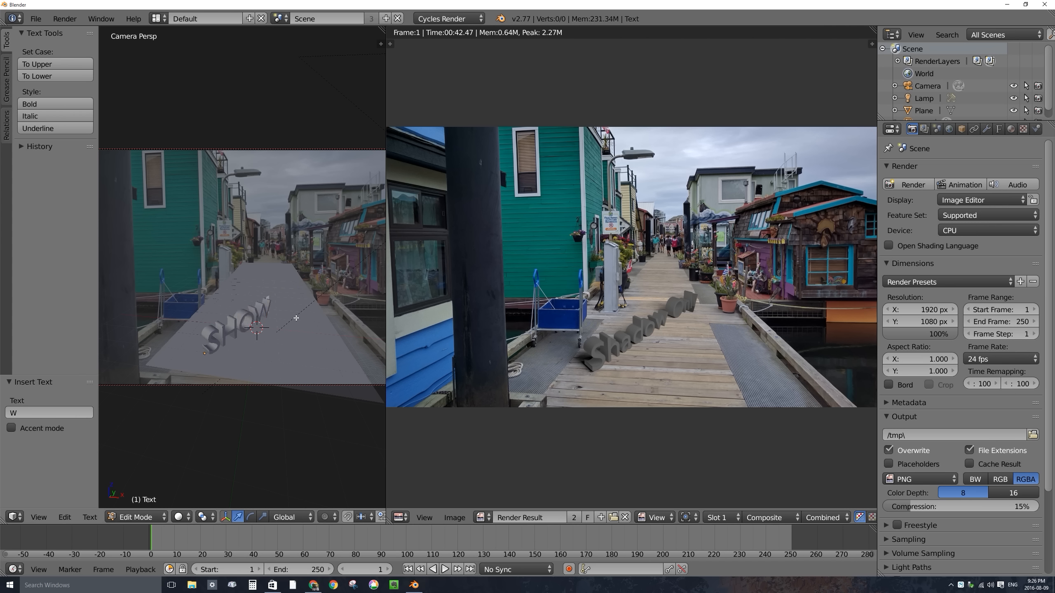
key(BackSpace)
key(BackSpace)
text(ADOWON)
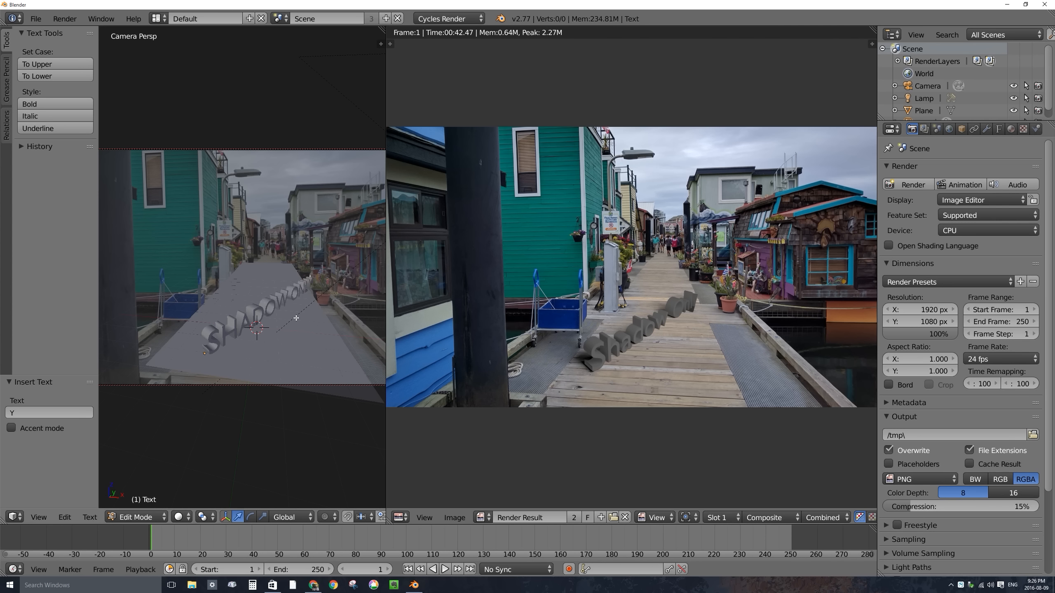
key(Tab)
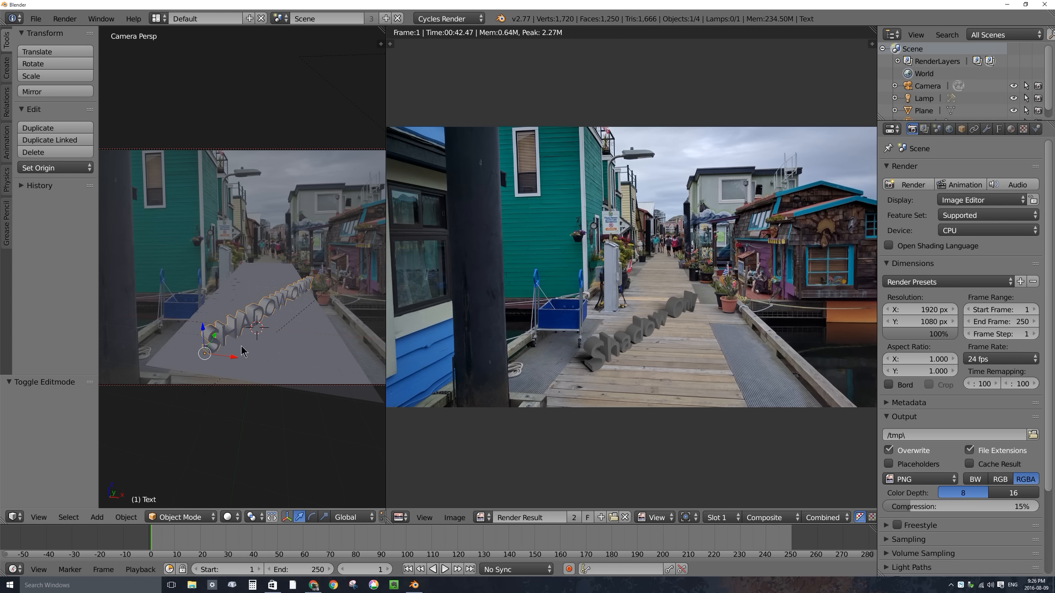
- Scale the text by about 1.486 and move it about -0.037 along Z
key(s)
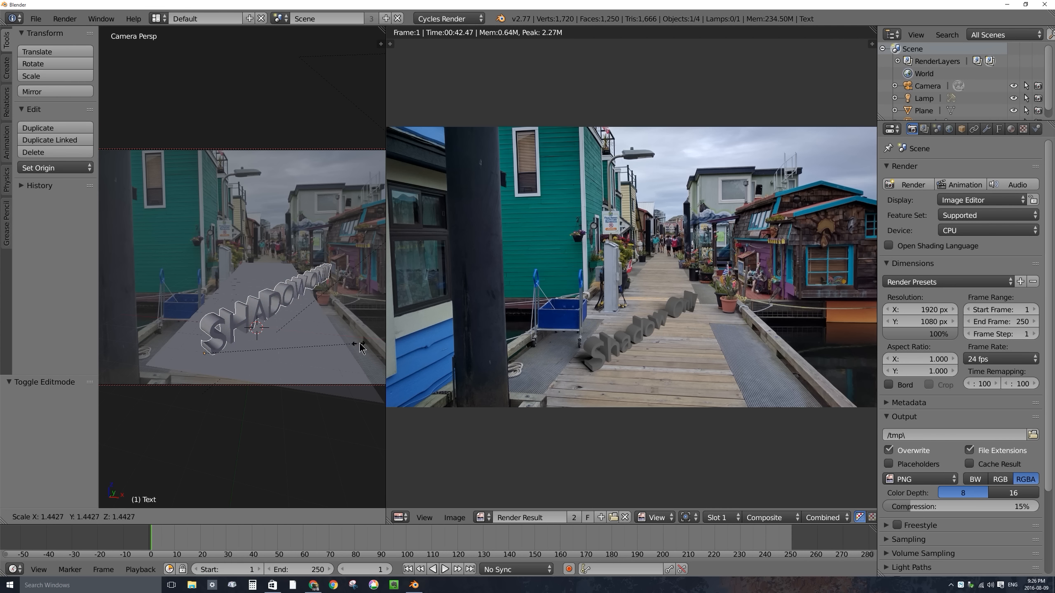
click(364, 347)
key(g)
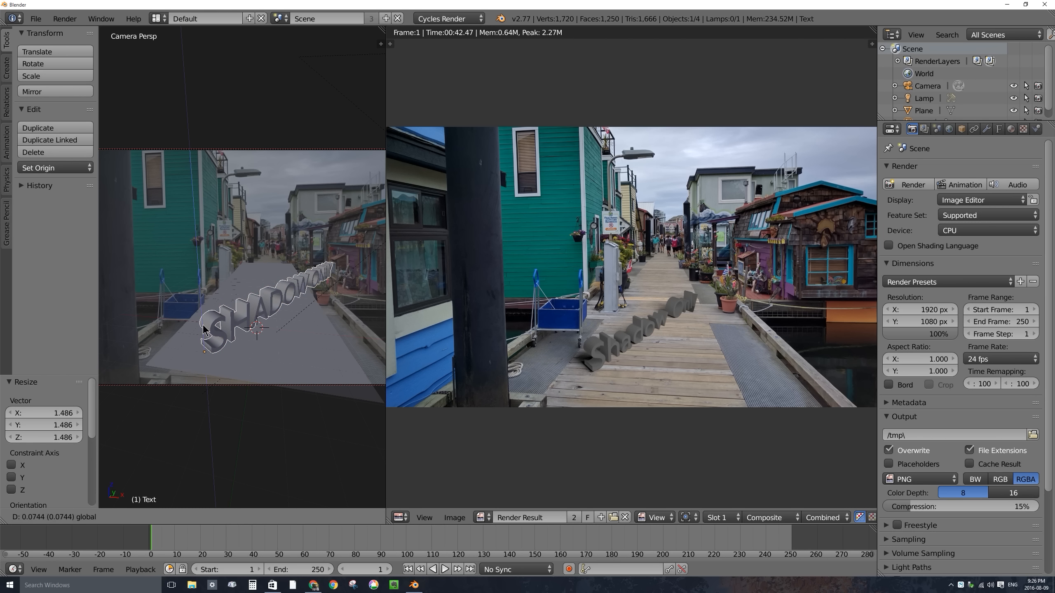
key(z)
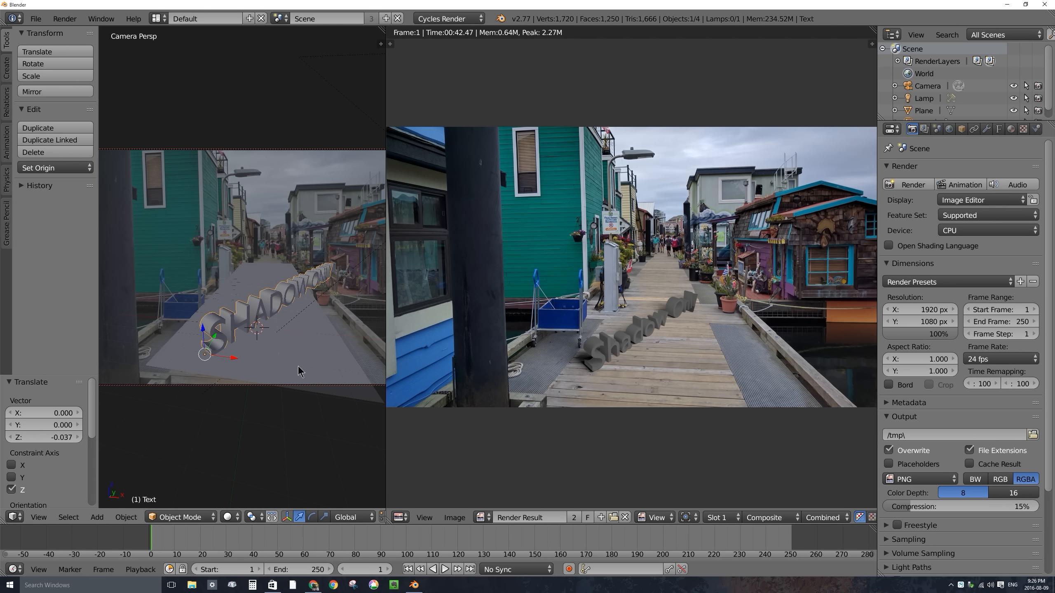
- Rotate the text about 17.35° around Z and move it about -0.863 along X
key(r)
key(z)
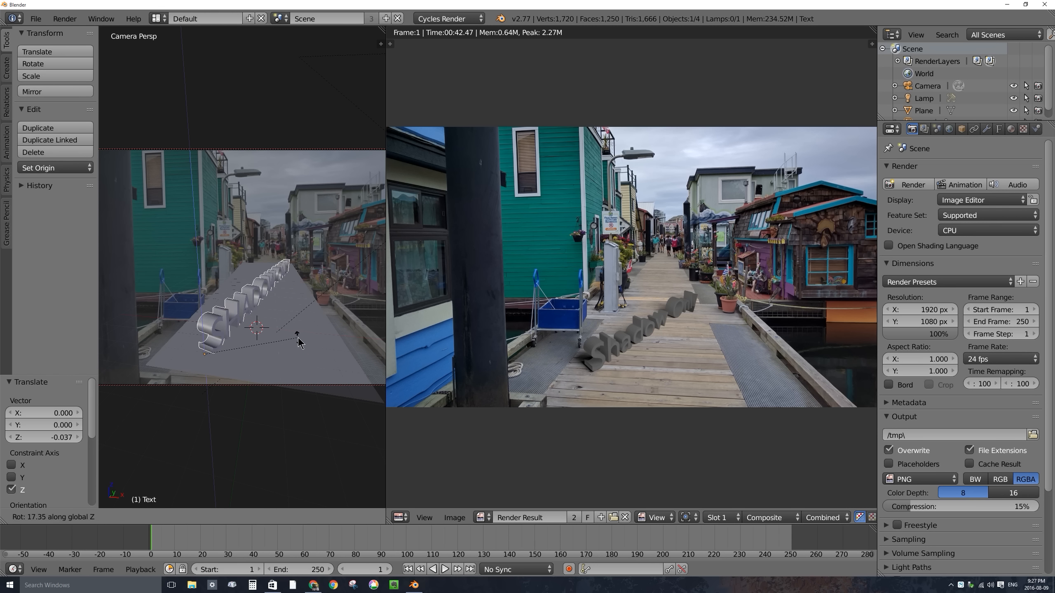
click(298, 343)
key(g)
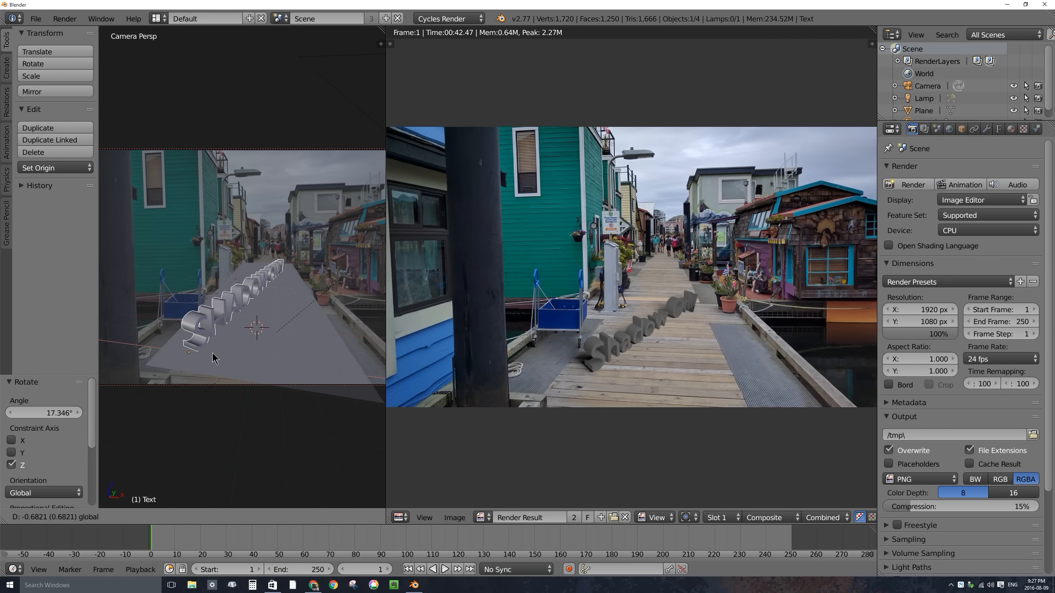
click(213, 356)
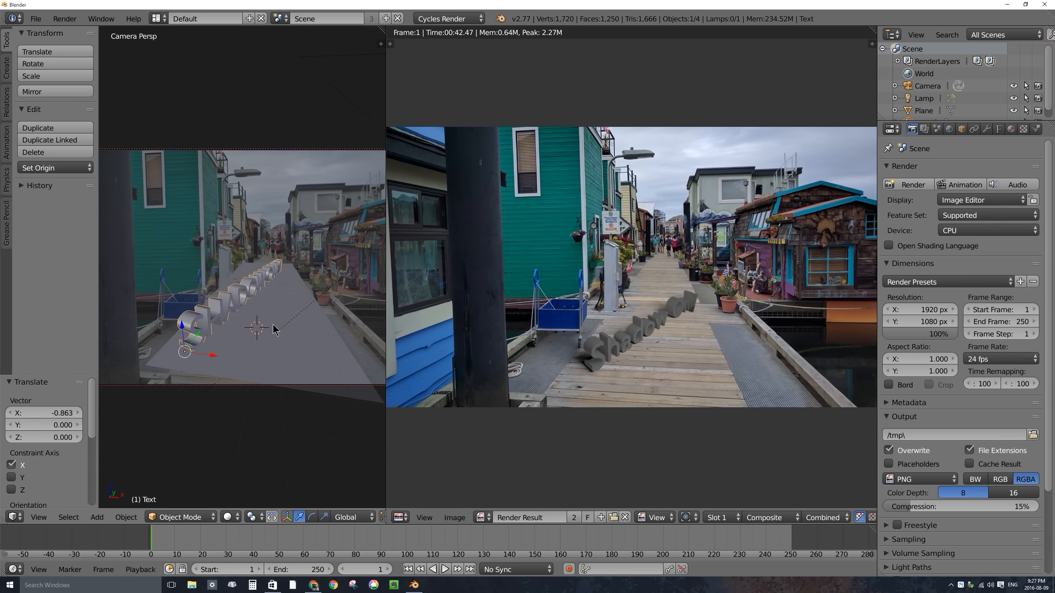
- Rotate the text about -4.22° around Z, and render the scene before returning to the node editor
key(r)
key(z)
click(283, 340)
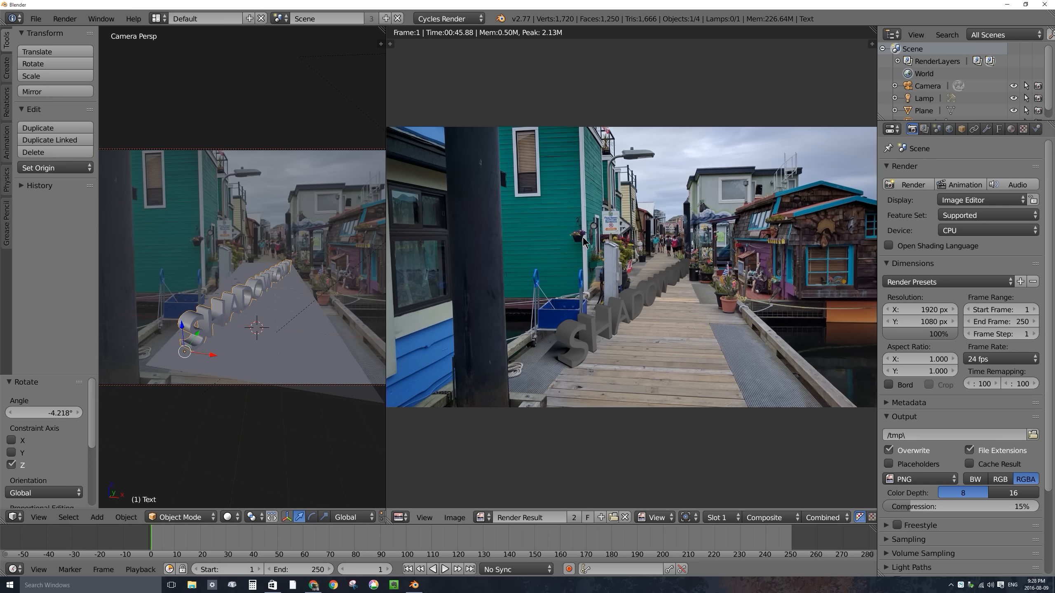
key(shift+F3)
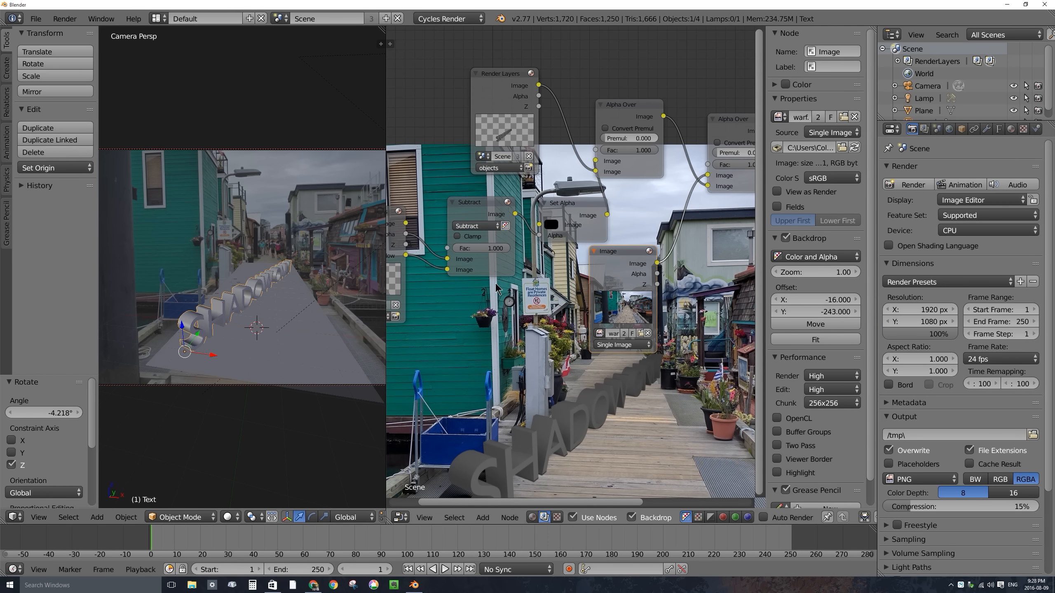
- Widen the 3D view, and give the text a new Diffuse BSDF material with a slightly darker, light grey color
drag(386, 215, 516, 220)
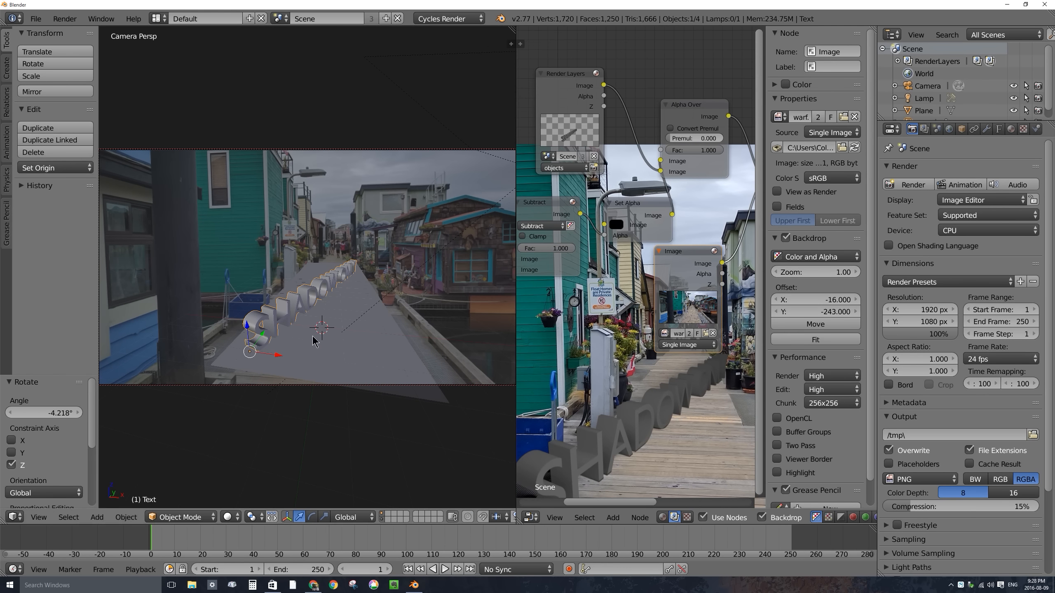
click(1011, 129)
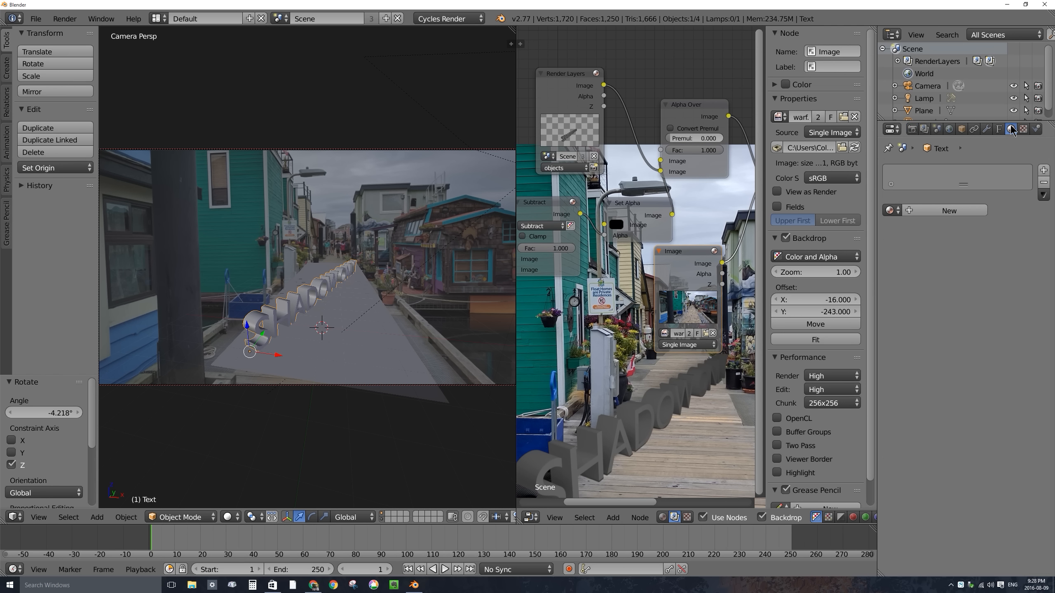
click(949, 211)
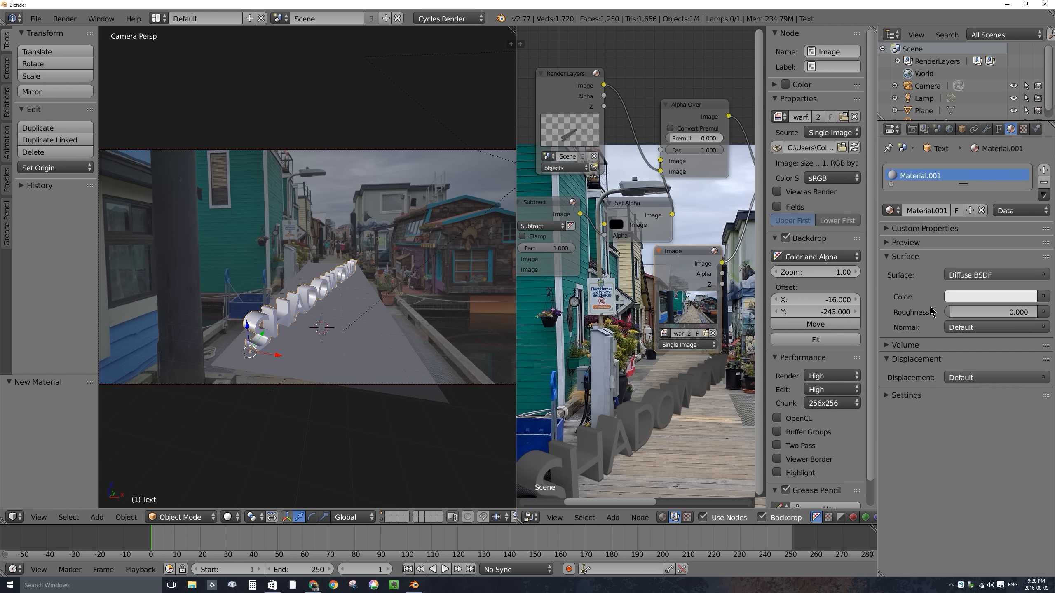
click(1013, 296)
drag(1026, 138, 1024, 190)
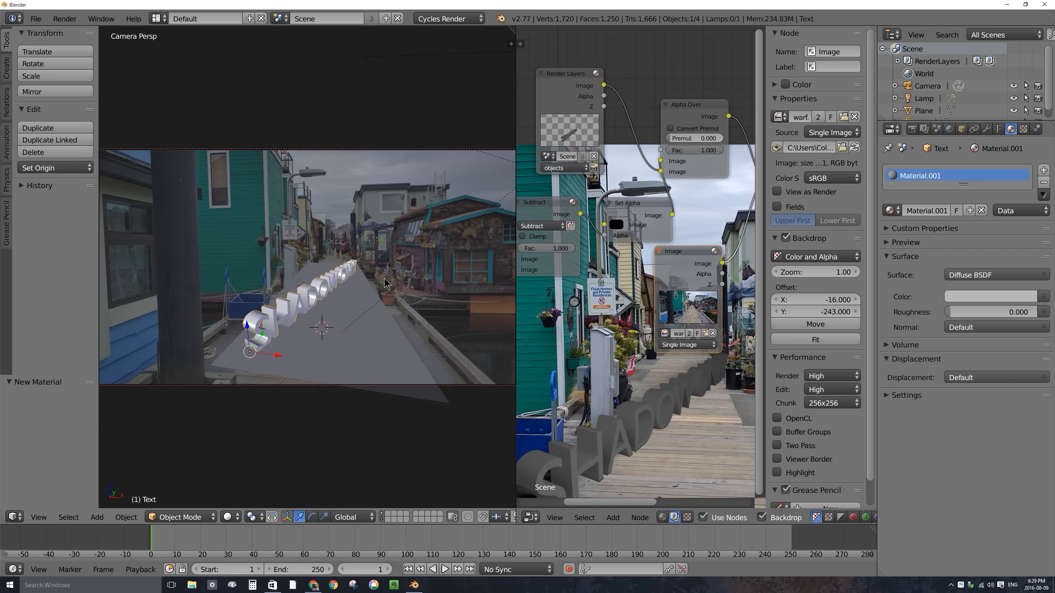
- Scale the text by about 0.508 and rotate it about -46.38° around Z
key(s)
click(309, 346)
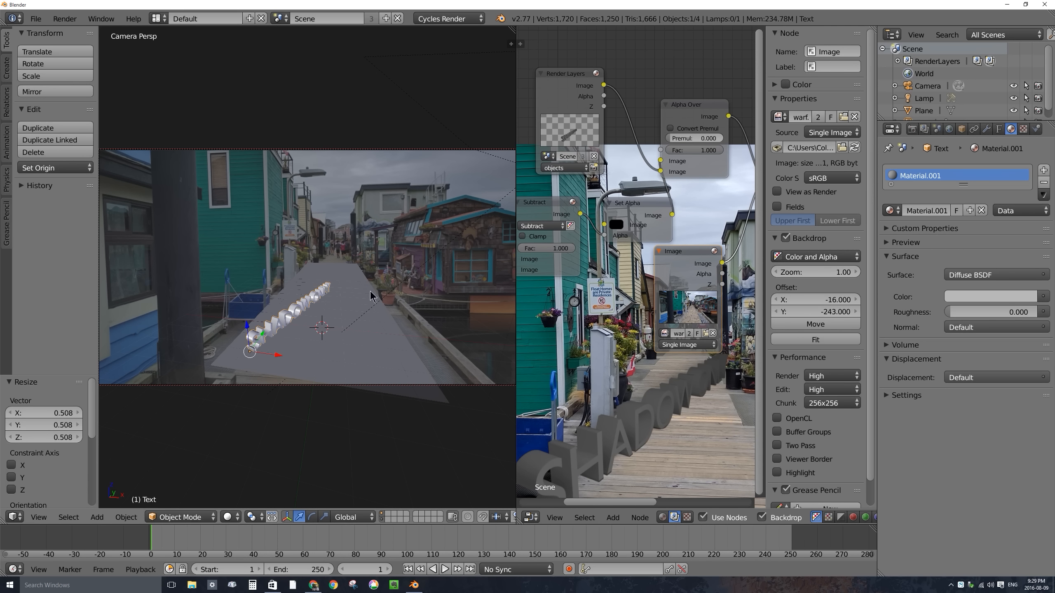
key(r)
key(z)
click(390, 410)
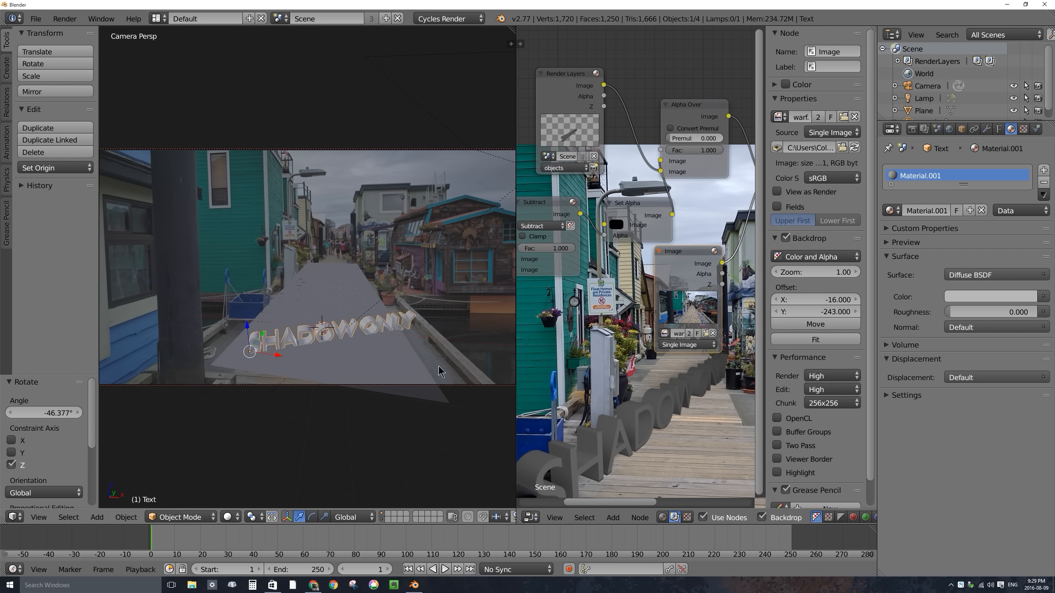
- Move the text about -0.211 along X and scale it by about 0.874
key(g)
key(x)
click(303, 357)
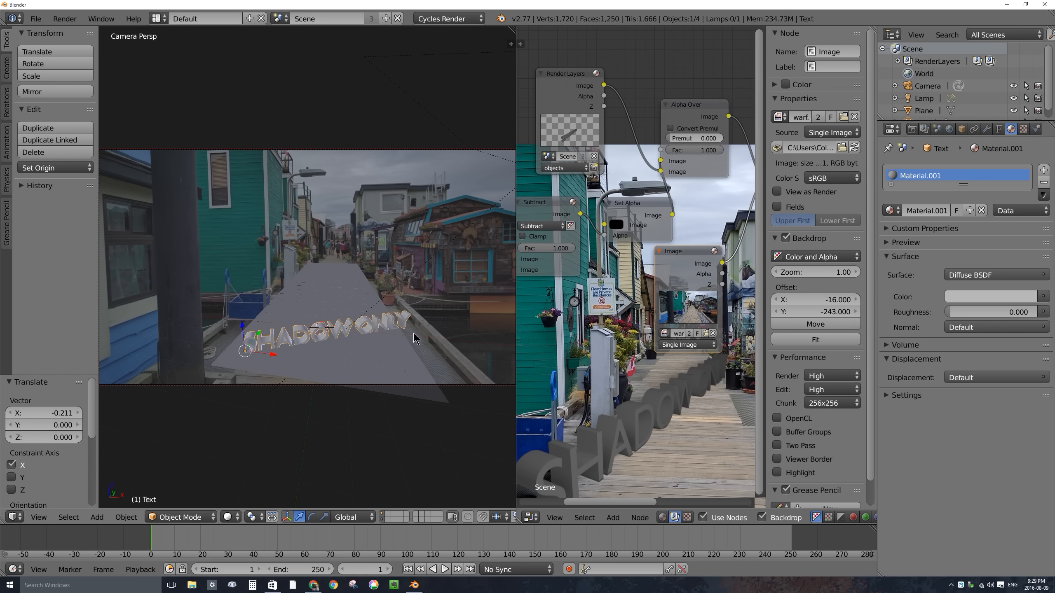
key(s)
click(411, 344)
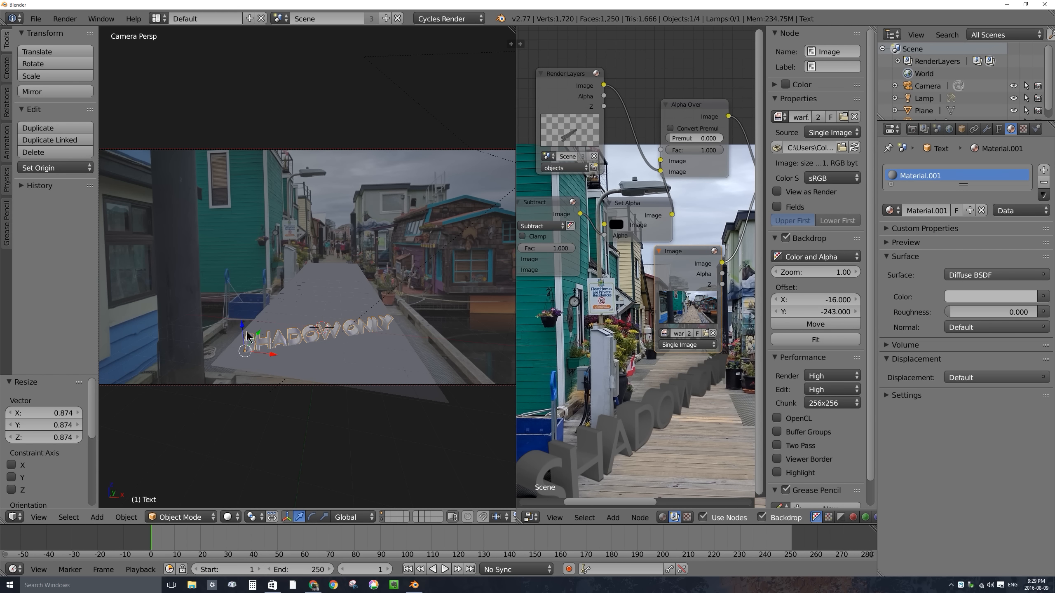
- Raise the text about 0.038 along Z
key(g)
key(z)
click(248, 333)
- Select the lamp above the plane and keep it as an Area lamp with a Size X of 5
key(KP_0)
middle_drag(377, 251, 403, 225)
right_click(479, 147)
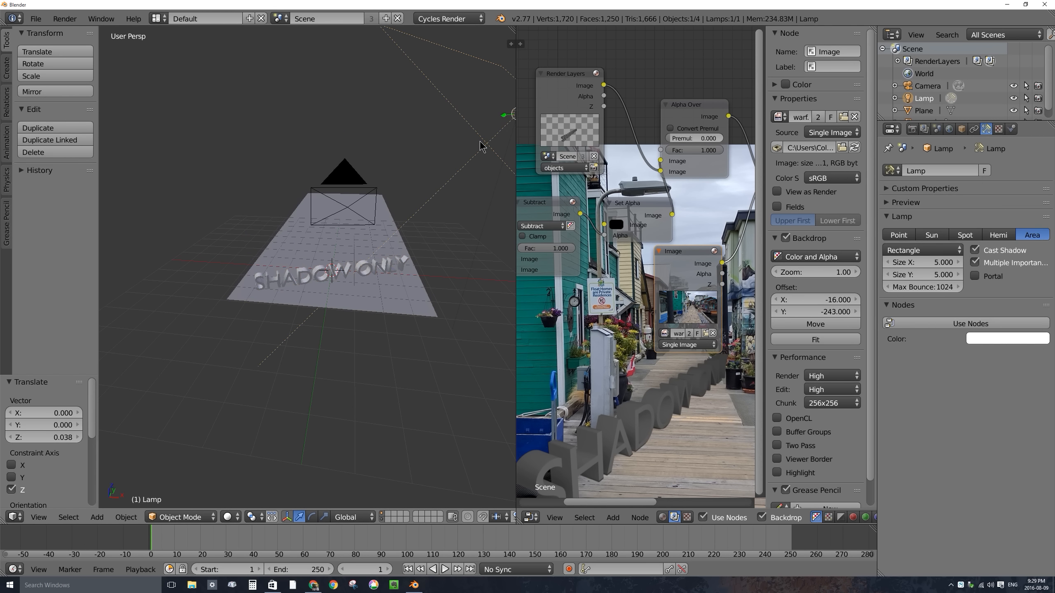
scroll(480, 146, down, 2)
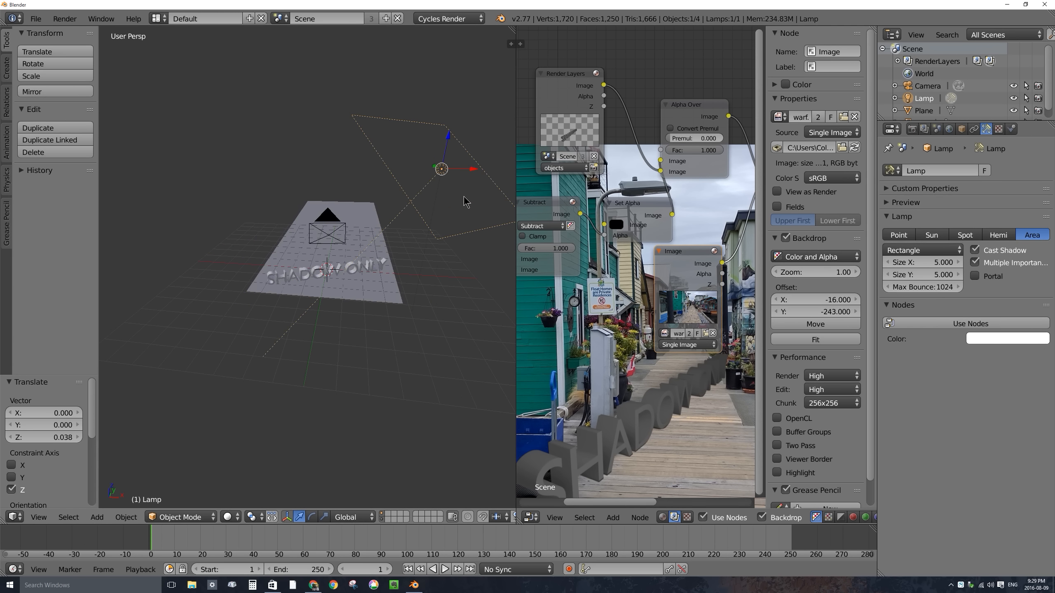
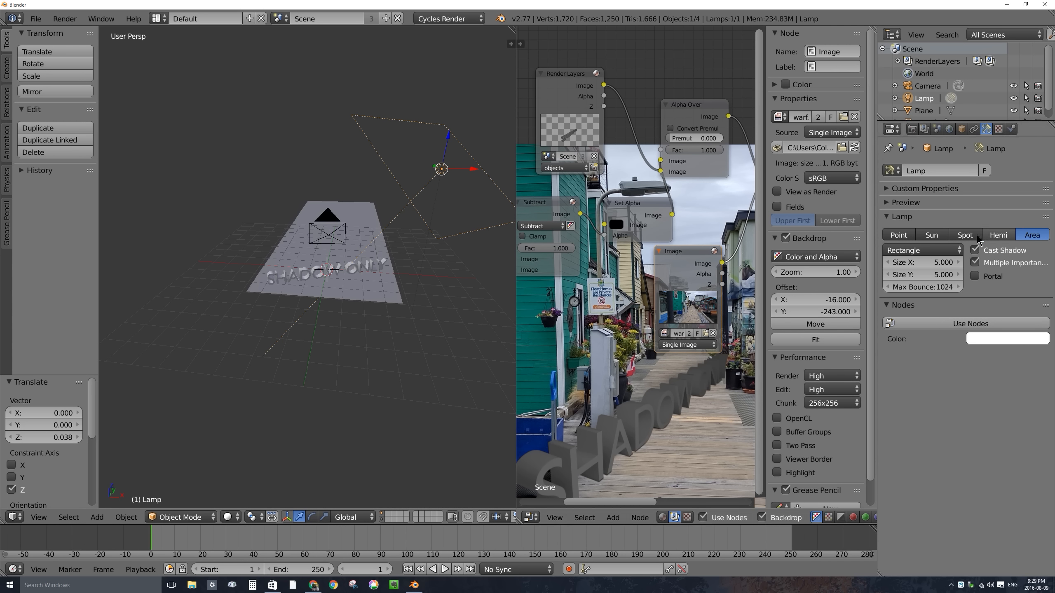
click(898, 236)
click(1028, 234)
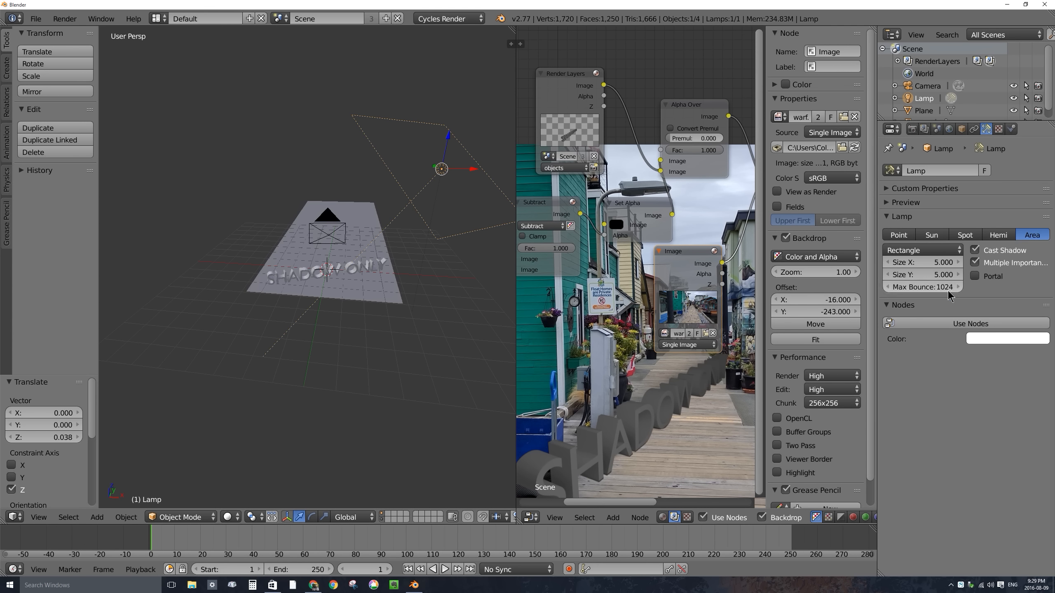
click(936, 265)
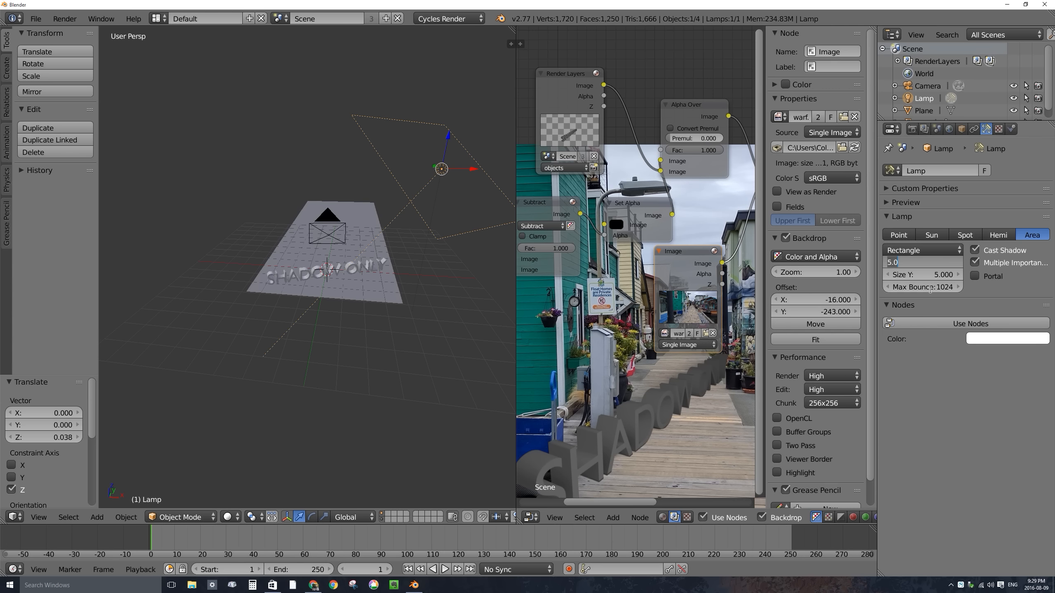
key(Return)
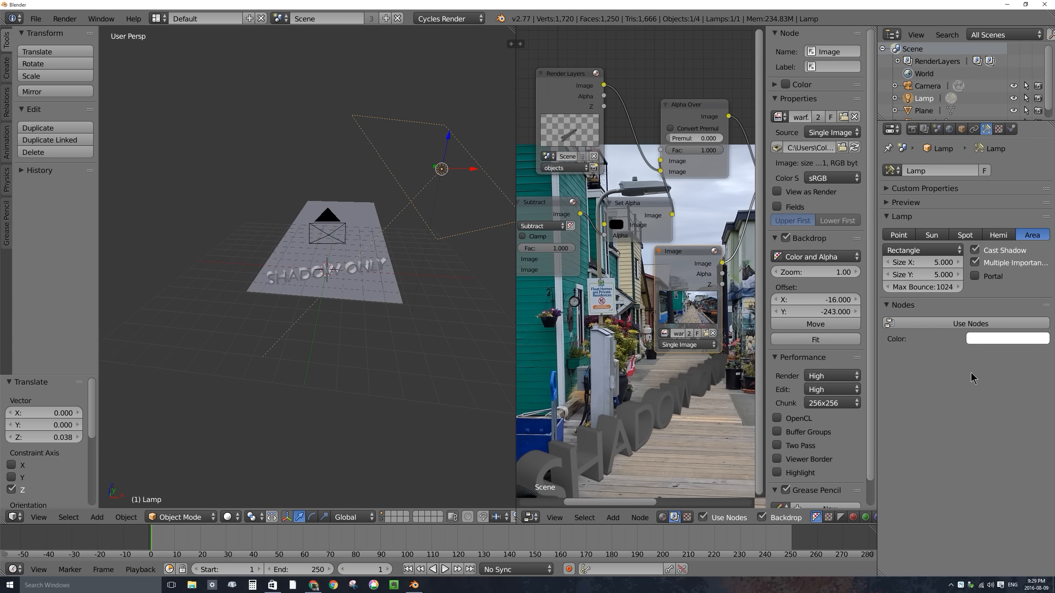
- Enable shader nodes on the area lamp and set its emission strength to 300
click(952, 325)
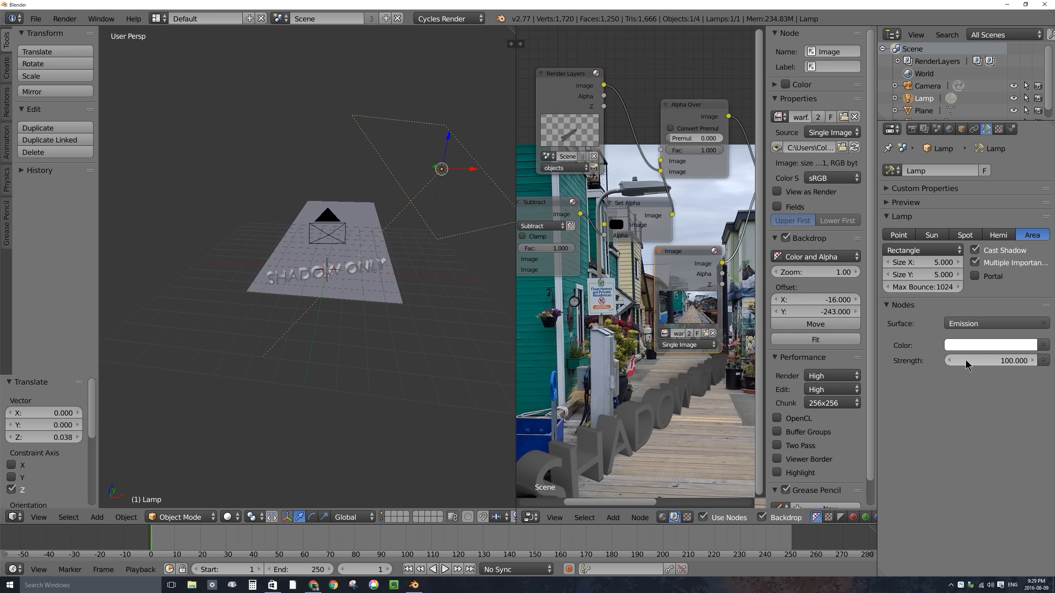
drag(989, 360, 1007, 360)
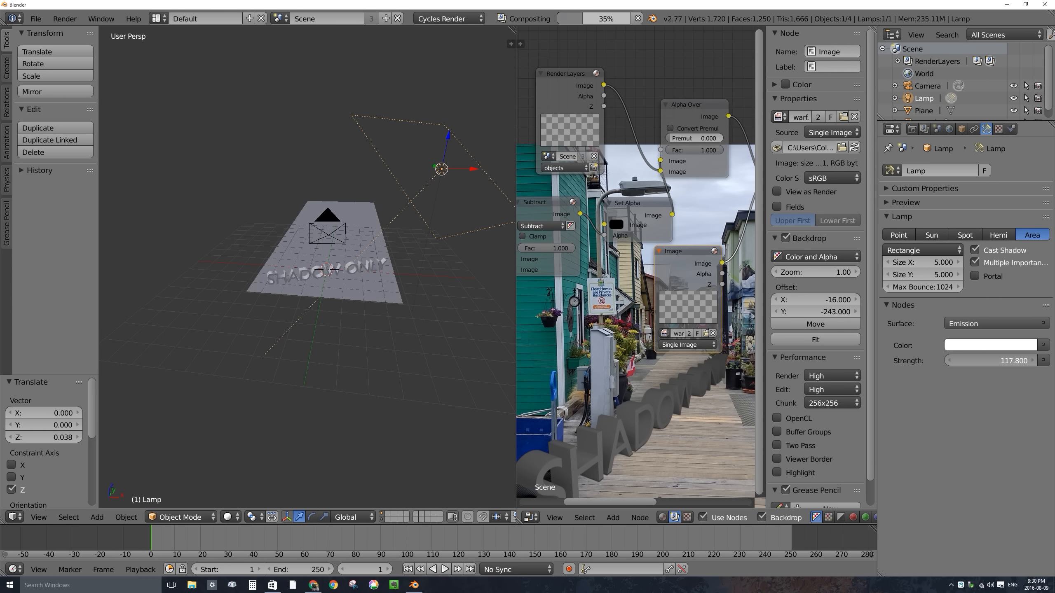
click(971, 358)
text(137.8)
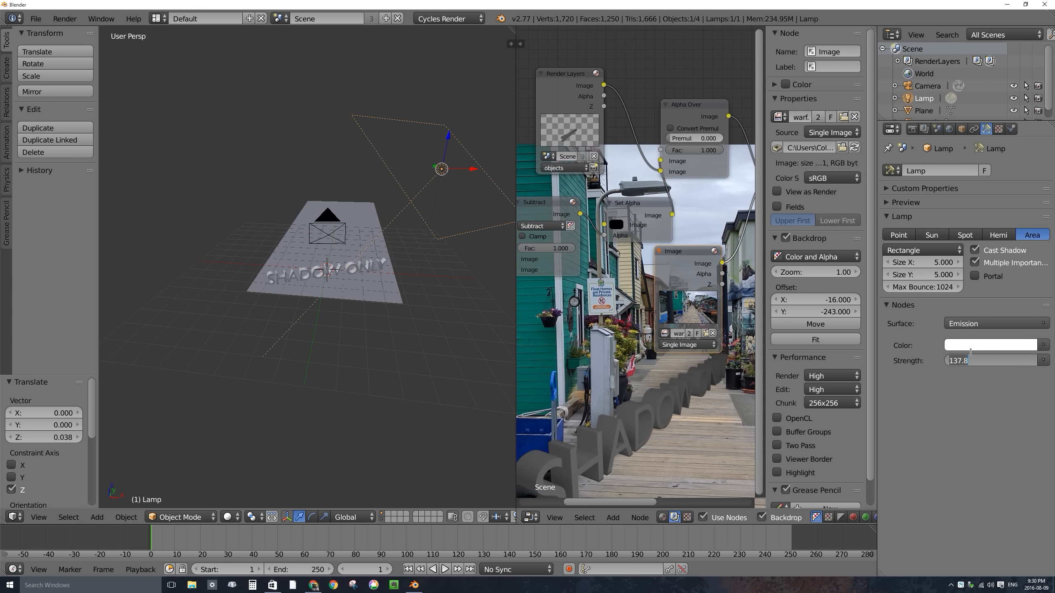
text(300)
key(Return)
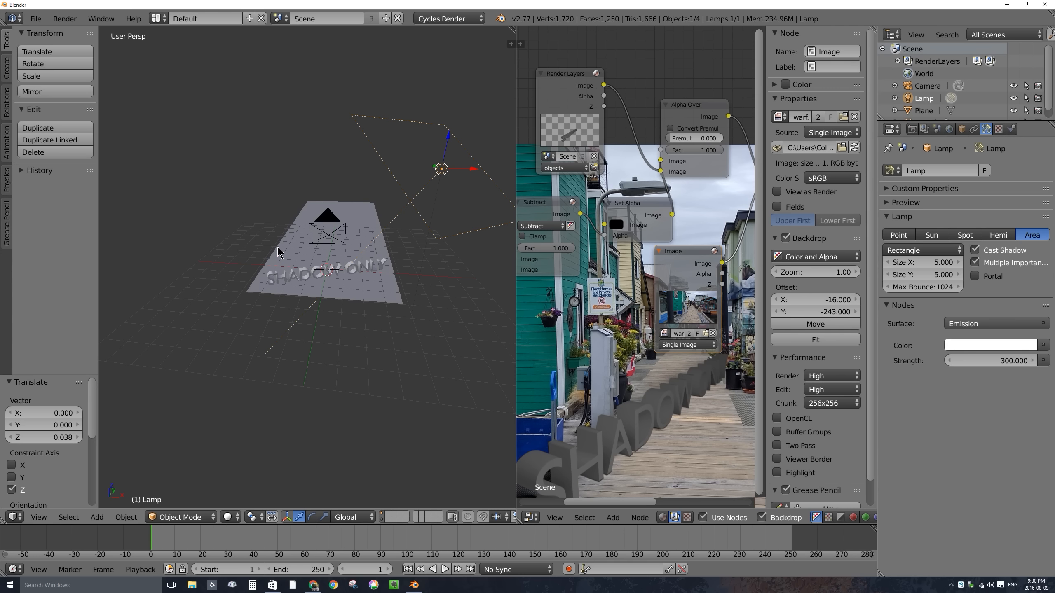
- Select the plane, widen the node editor and render the scene with the brighter lamp
right_click(263, 273)
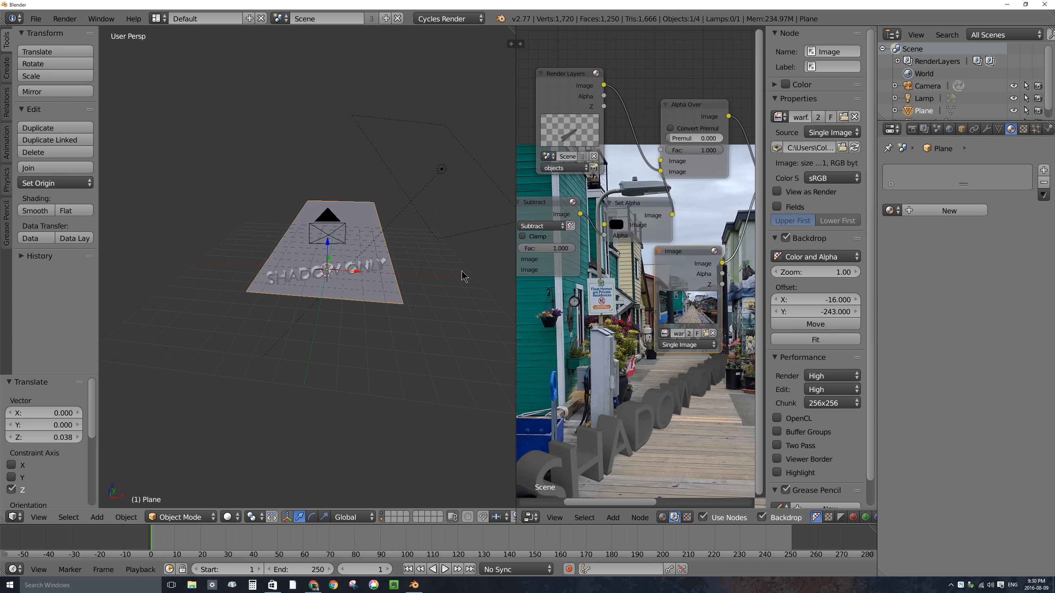
drag(516, 219, 224, 215)
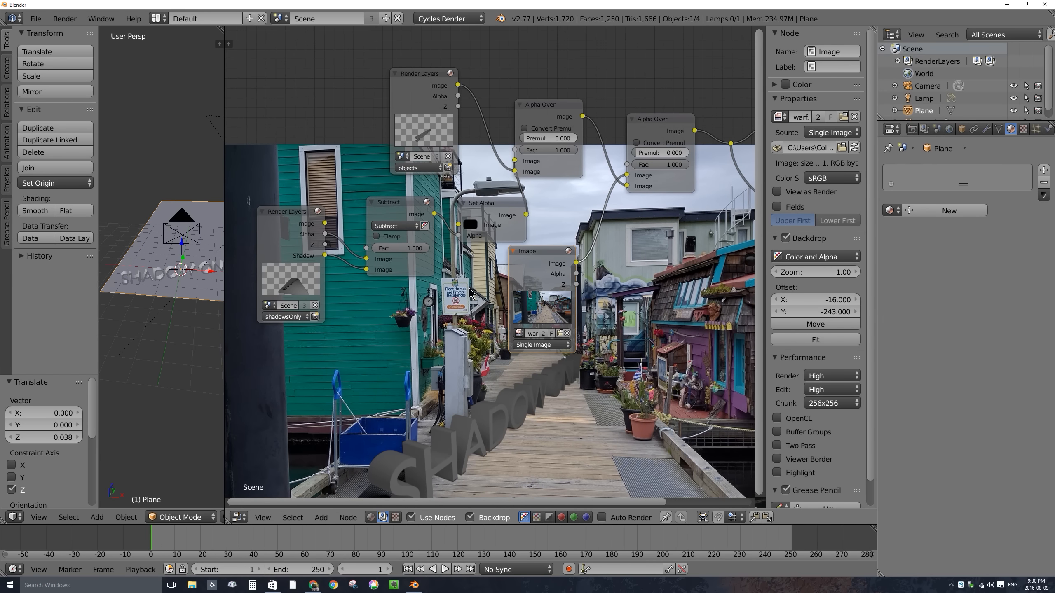
scroll(507, 318, down, 1)
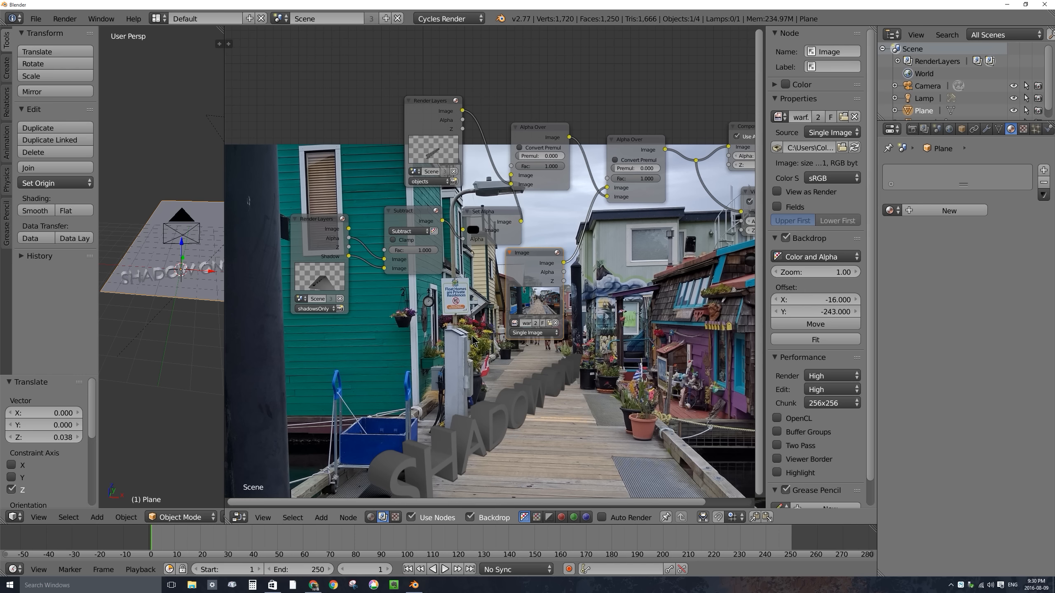
click(912, 129)
click(911, 186)
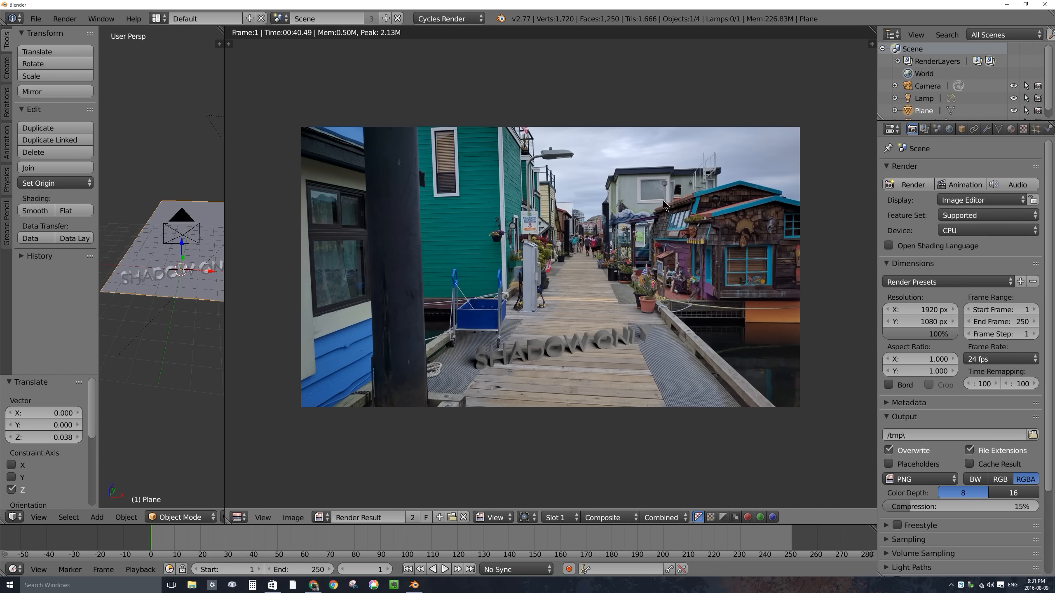
- Return from the render to the compositing nodes, set the backdrop zoom to 0.48, and widen the node editor further
key(shift+F3)
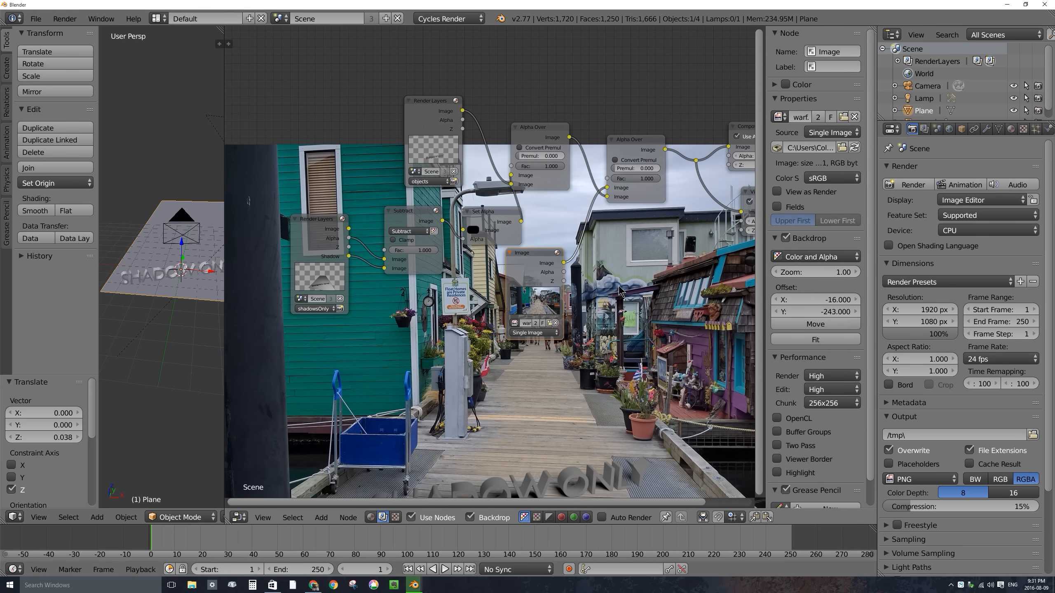
key(v)
key(v)
key(v)
key(v)
key(v)
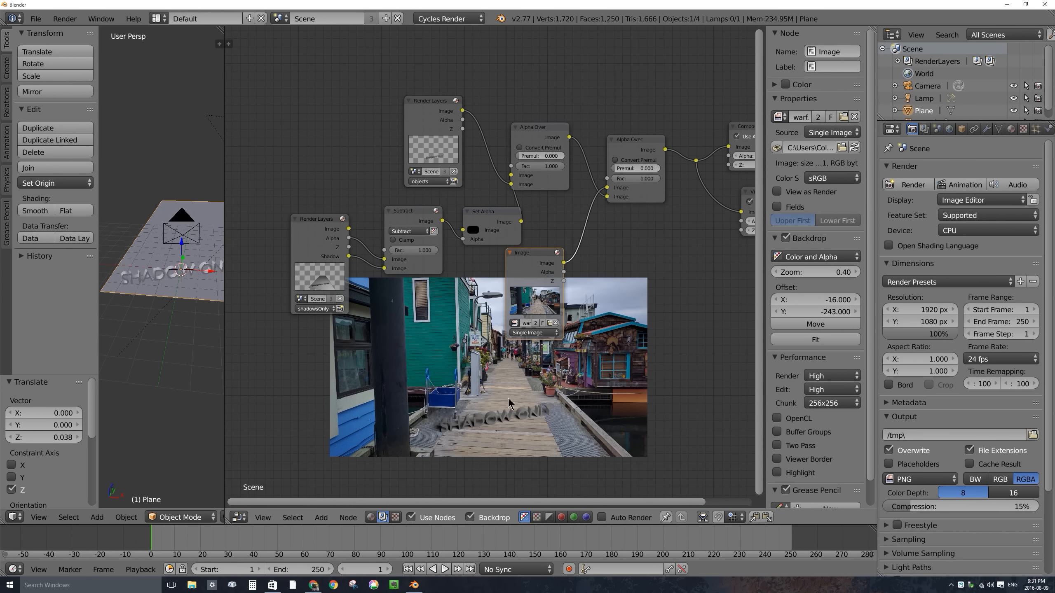
key(alt+v)
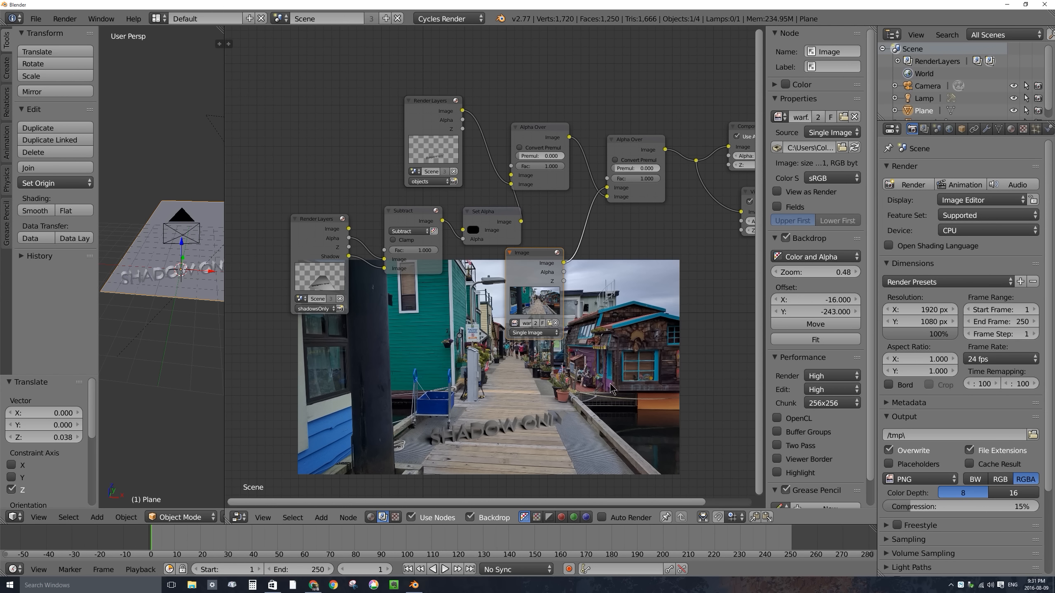
middle_drag(500, 256, 449, 208)
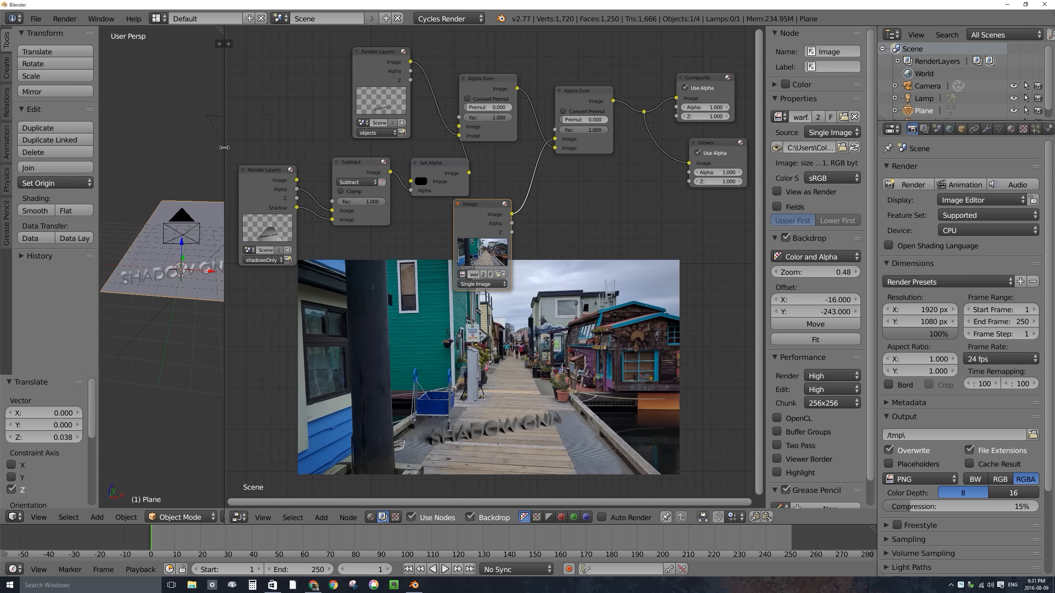
drag(224, 148, 147, 150)
mouse_move(499, 181)
middle_down()
mouse_move(500, 155)
mouse_move(501, 174)
middle_up()
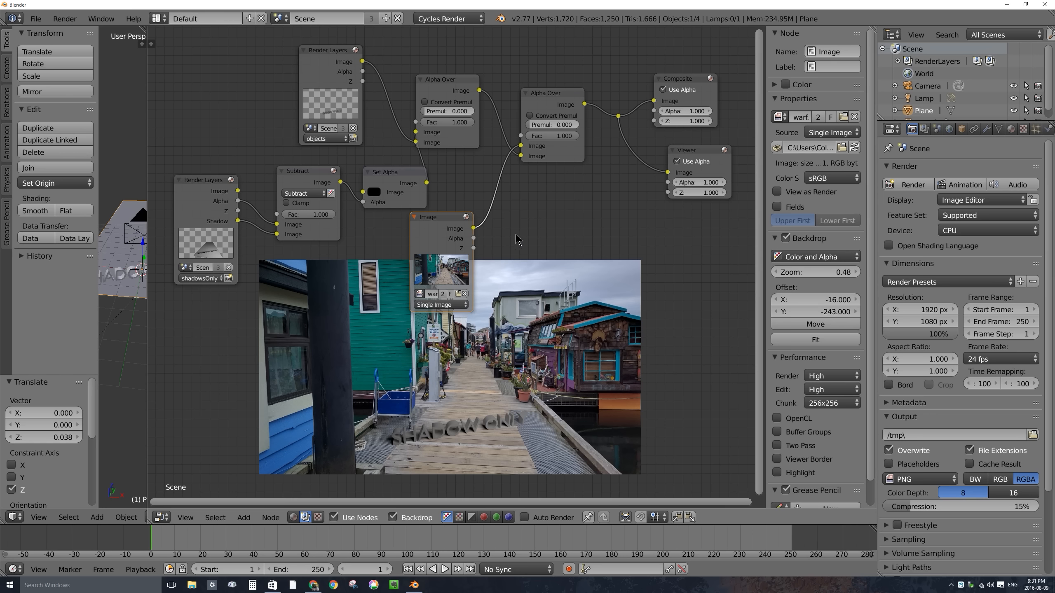
- Move the shadowsOnly Render Layers and Subtract nodes away from Set Alpha to make room between them
drag(194, 183, 140, 187)
drag(308, 175, 254, 176)
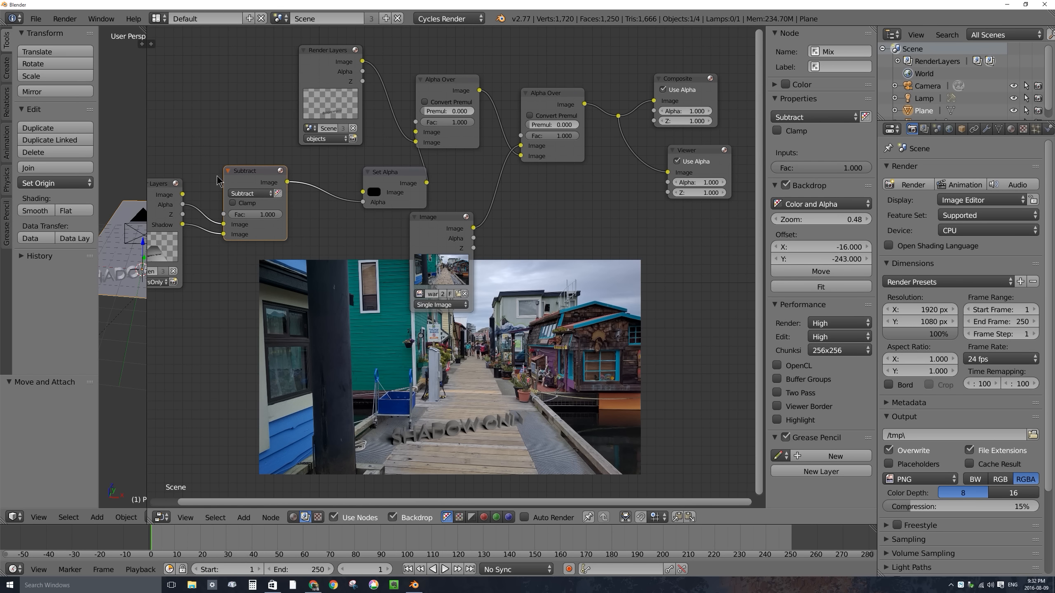
drag(154, 187, 177, 179)
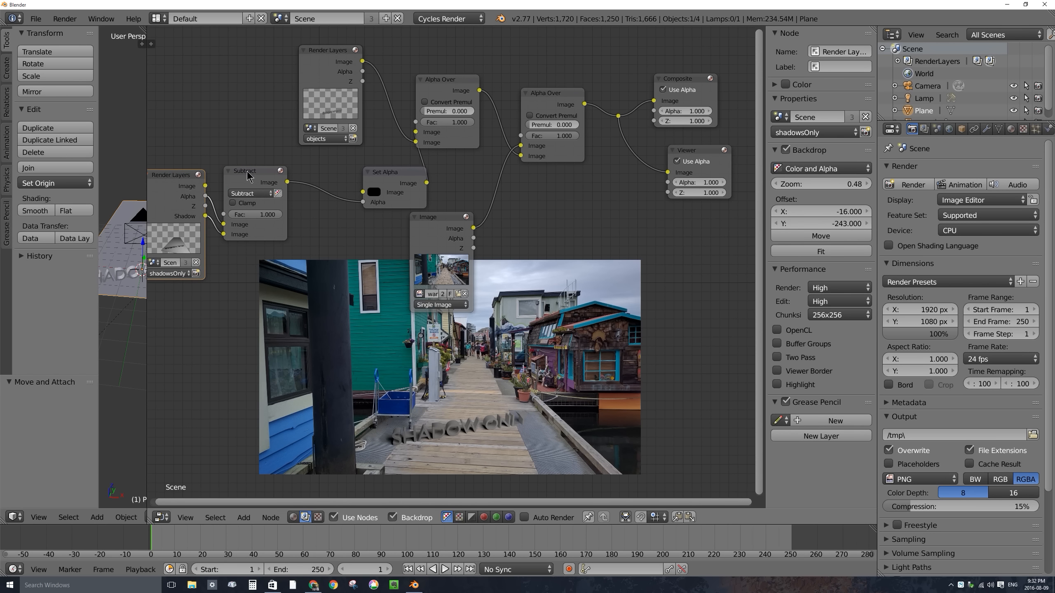
drag(267, 203, 269, 205)
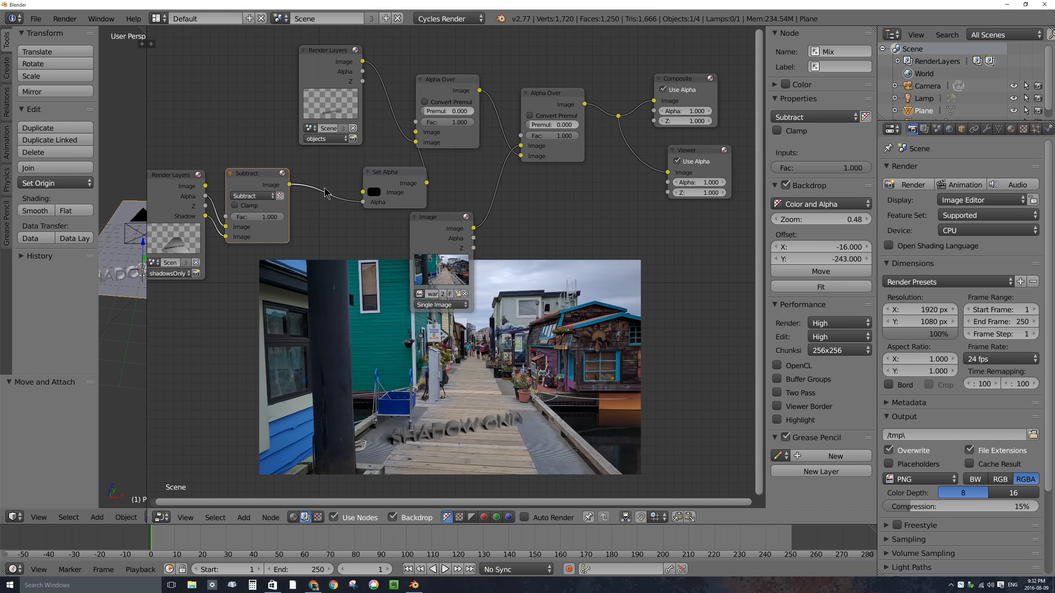
- Insert an RGB Curves node between Subtract and Set Alpha, and move the photo's Image node clear of it
key(shift+a)
mouse_move(338, 224)
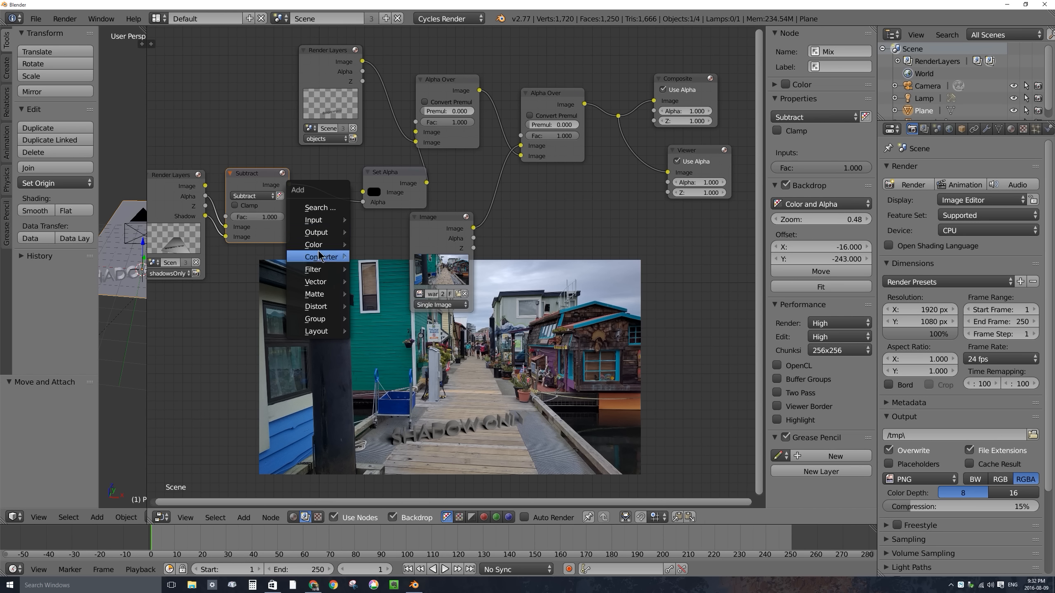
mouse_move(322, 245)
click(384, 285)
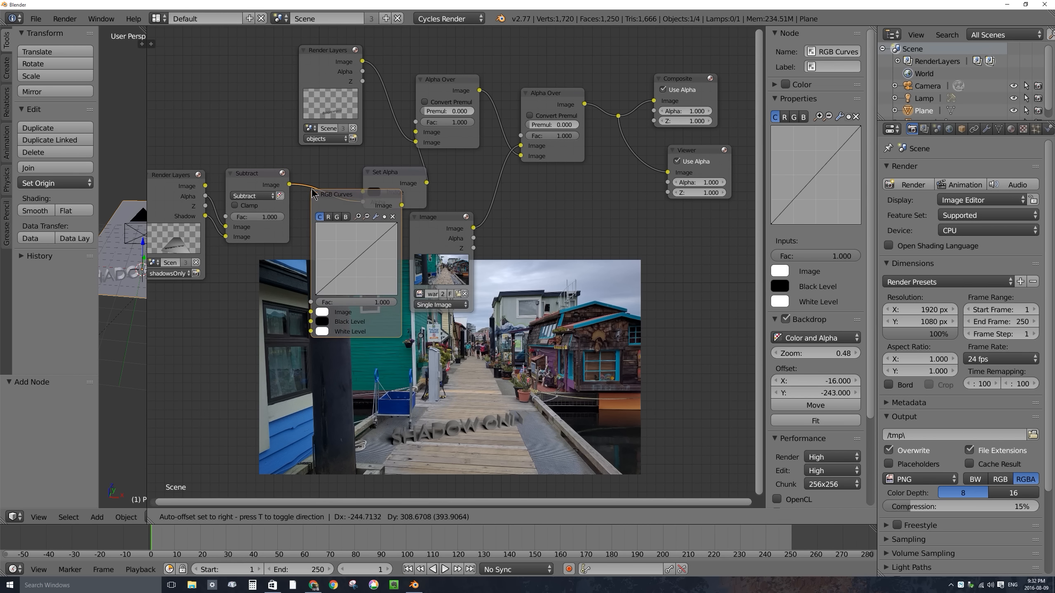
click(369, 274)
drag(432, 219, 455, 225)
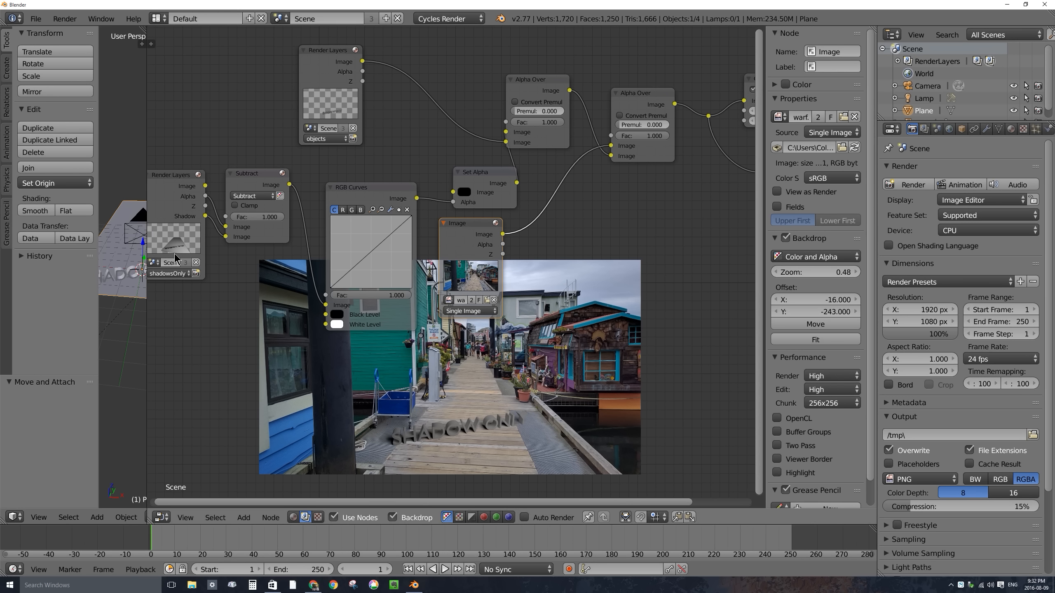
- Enlarge the backdrop to a zoom of 1.44 and shift the shadow curve's black point to about X 0.248, Y 0
click(332, 286)
drag(334, 287, 344, 288)
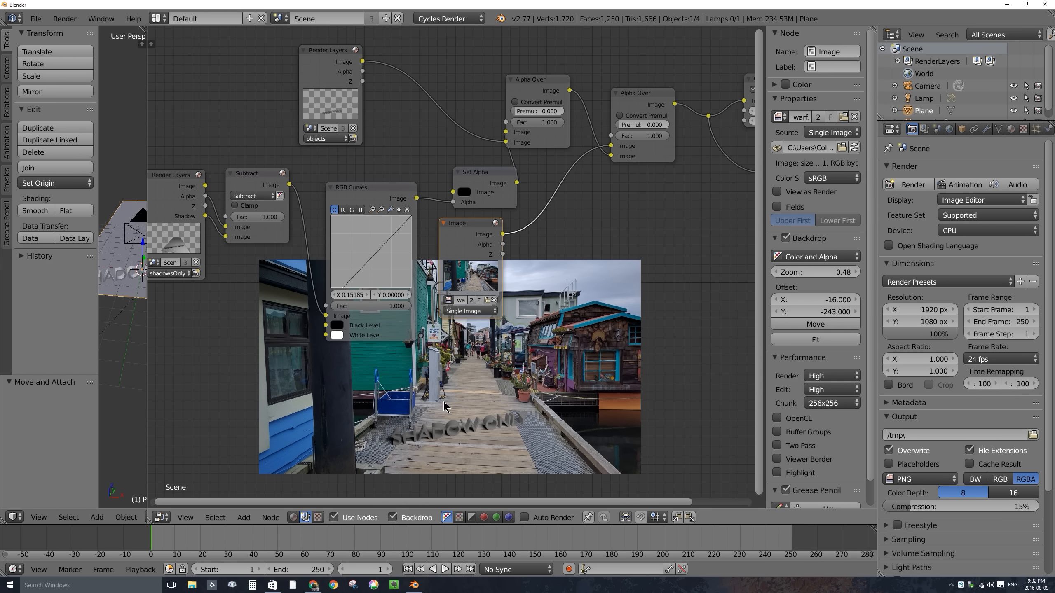
key(alt+v)
key(alt+v)
key(alt+v)
key(alt+v)
key(alt+v)
key(alt+v)
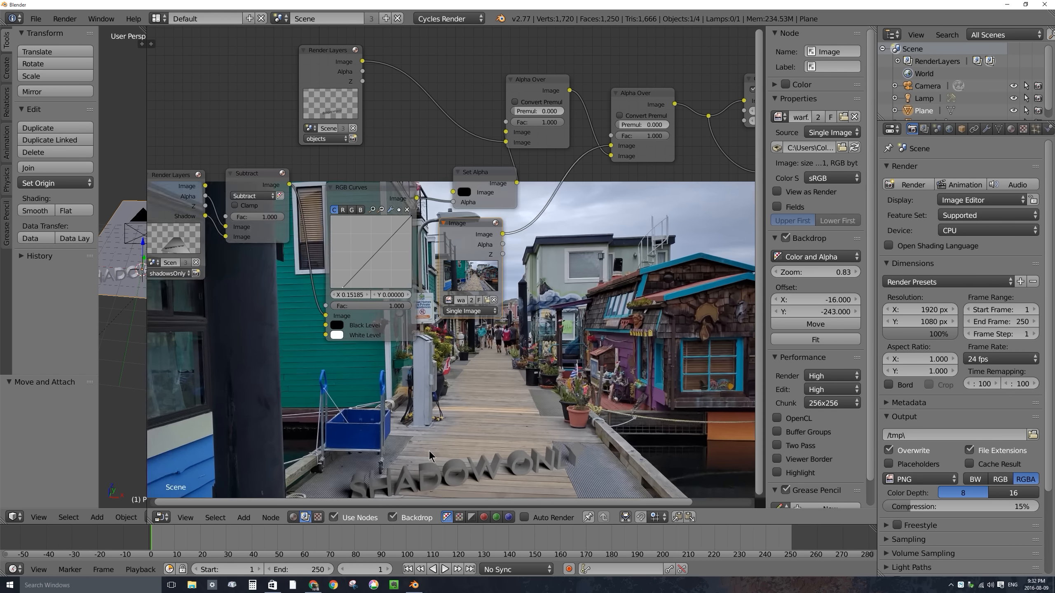
alt+middle_drag(452, 467, 320, 299)
mouse_move(344, 286)
mouse_down()
mouse_move(359, 287)
mouse_move(331, 292)
mouse_move(351, 287)
mouse_up()
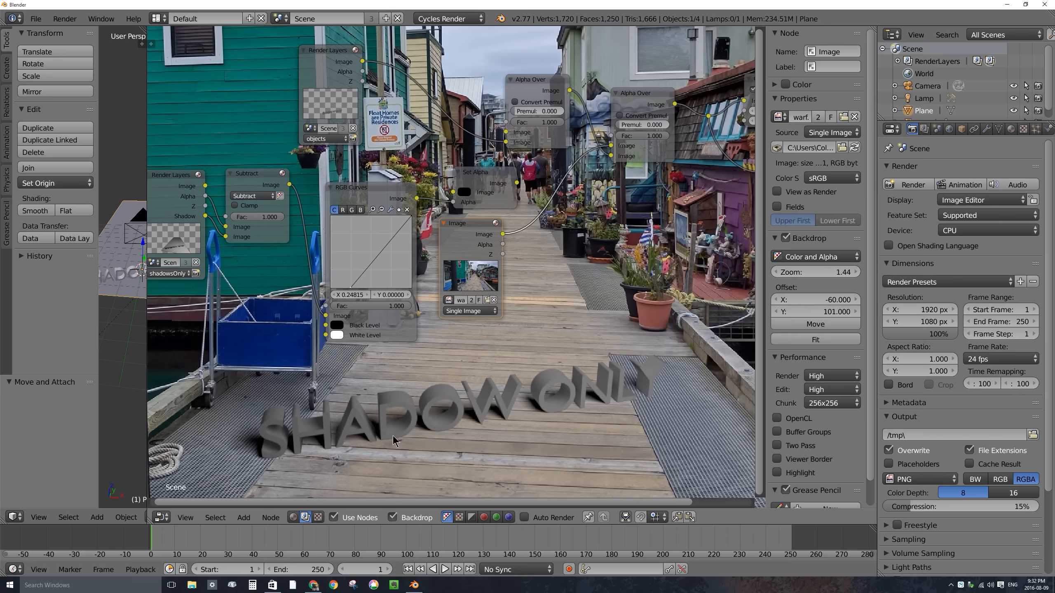
- Lower the shadow curve's white point to about Y 0.875 and shift its black point to about X 0.437
click(412, 216)
drag(411, 216, 413, 241)
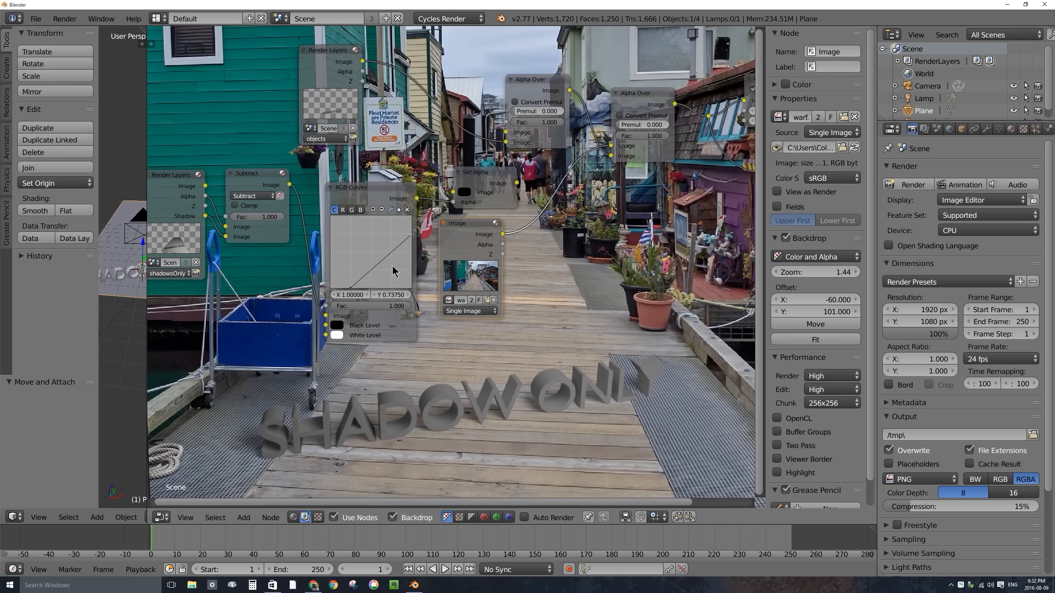
drag(412, 241, 411, 227)
drag(353, 291, 366, 288)
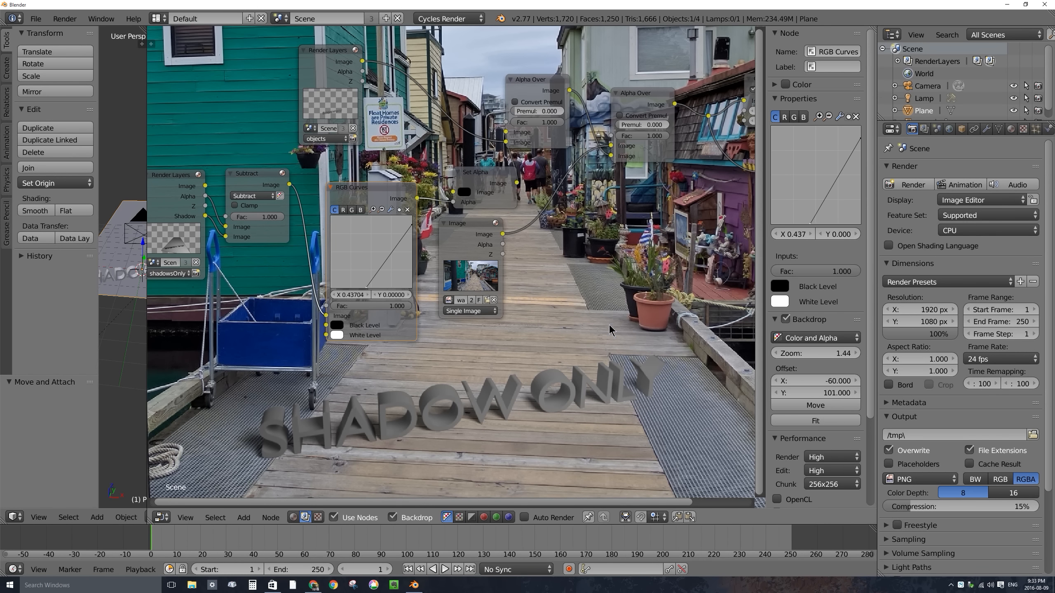
mouse_move(414, 226)
mouse_down()
mouse_move(414, 242)
mouse_move(415, 234)
mouse_up()
- Move the objects Render Layers node aside and insert an RGB Curves node between it and the first Alpha Over
scroll(550, 254, down, 3)
middle_drag(530, 253, 456, 289)
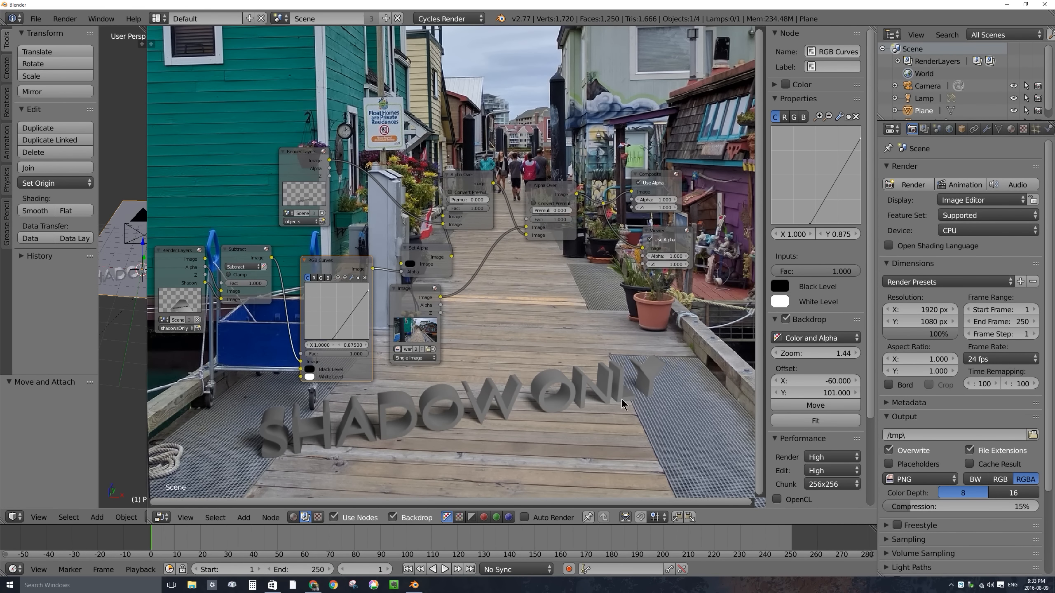
drag(299, 152, 254, 133)
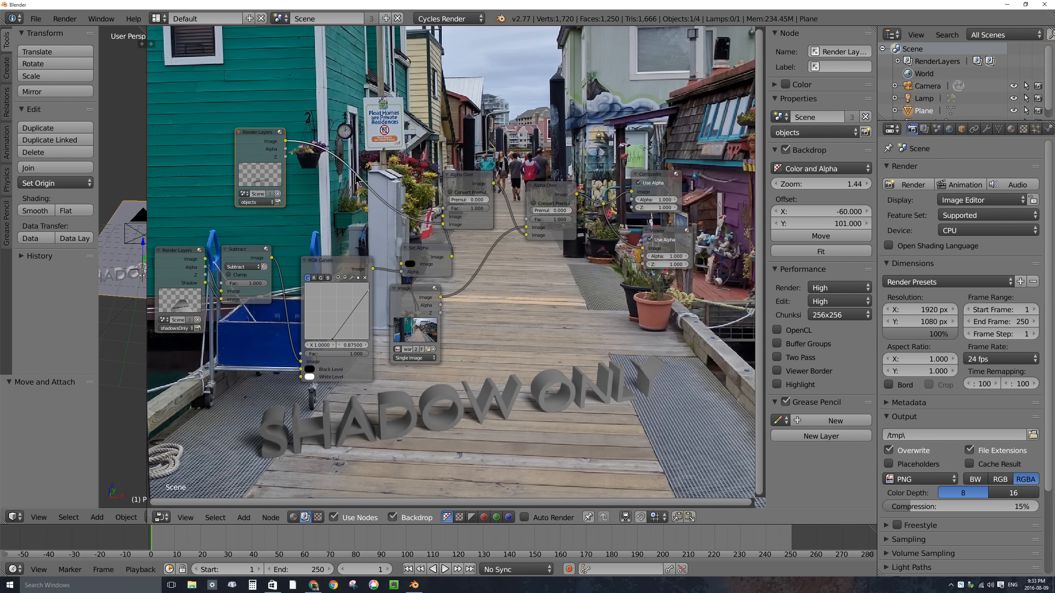
key(shift+a)
mouse_move(356, 179)
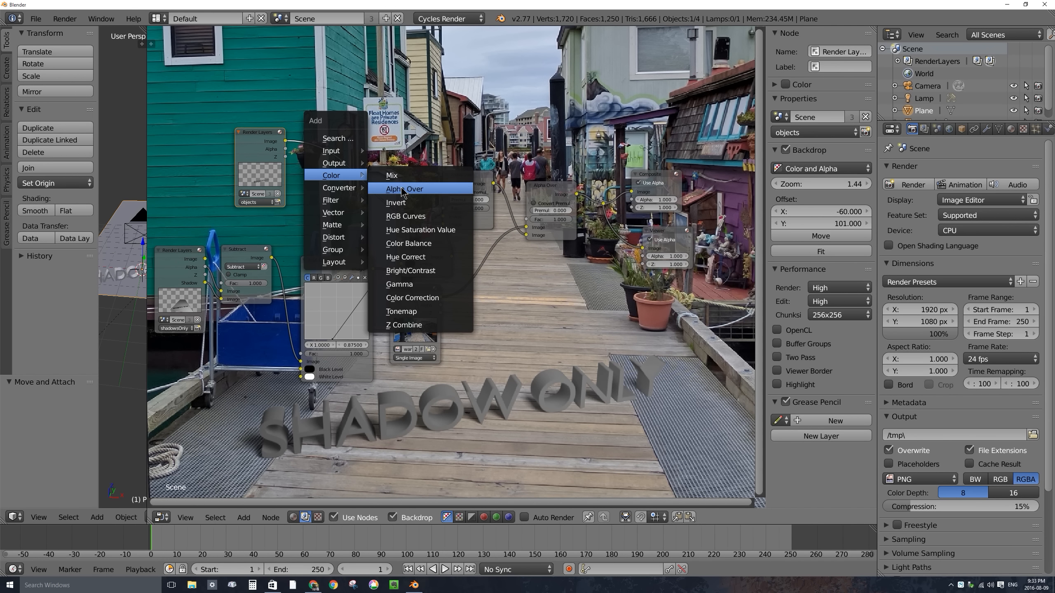
click(406, 216)
click(320, 156)
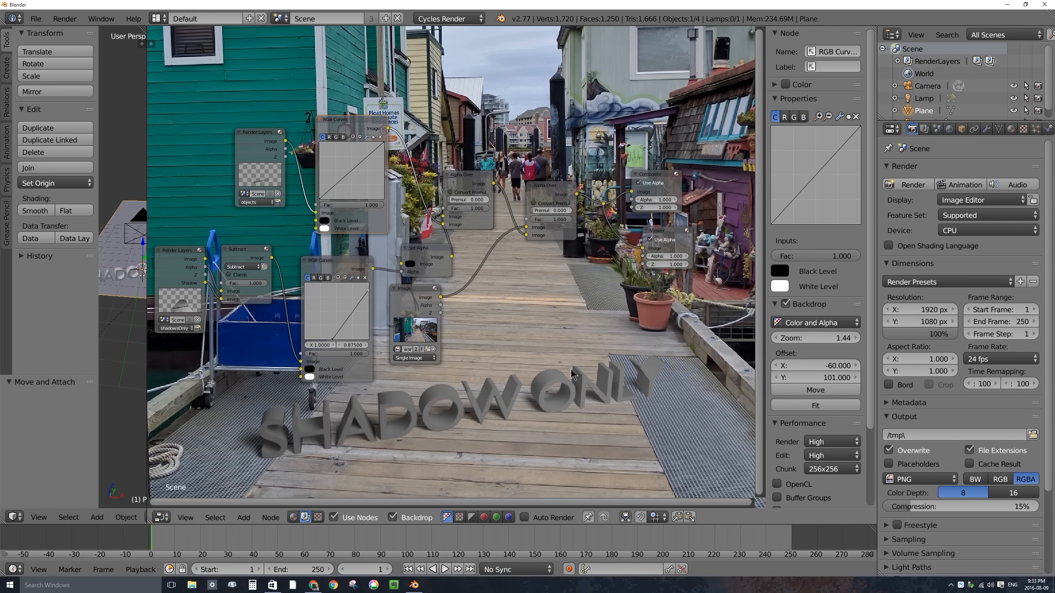
- Brighten the text by raising the upper part of its RGB curve and placing a lower point at about X 0.078, Y 0.167
drag(327, 196, 331, 192)
drag(375, 153, 364, 148)
mouse_move(331, 192)
mouse_down()
mouse_move(356, 149)
mouse_move(344, 145)
mouse_move(336, 191)
mouse_move(324, 189)
mouse_up()
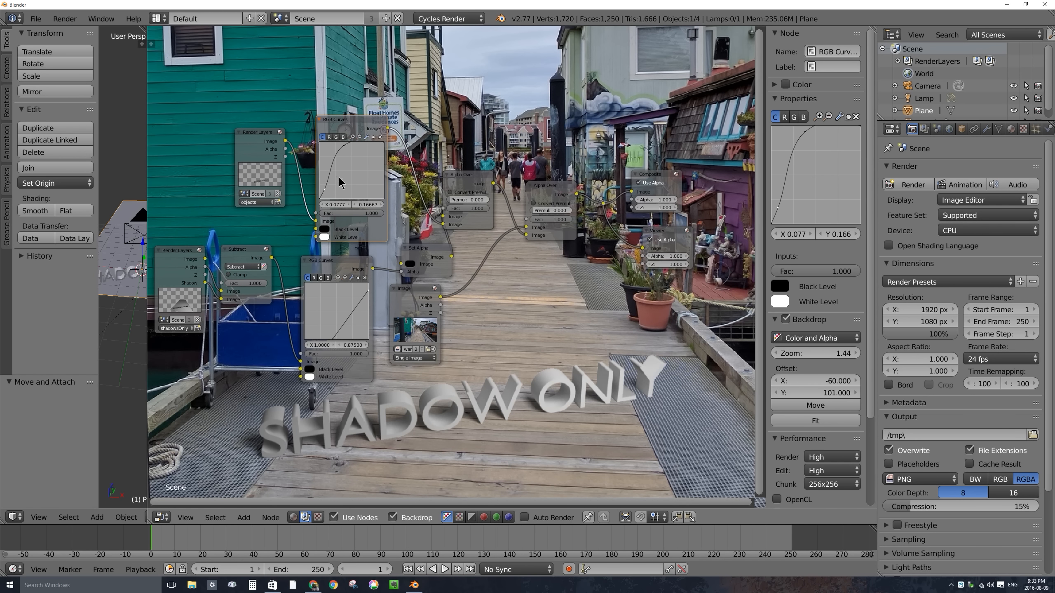
- Move the text's combined curve point to about X 0.377, Y 0.954 and adjust its individual color channels, placing a red point near X 0.422, Y 0.525
drag(350, 146, 345, 146)
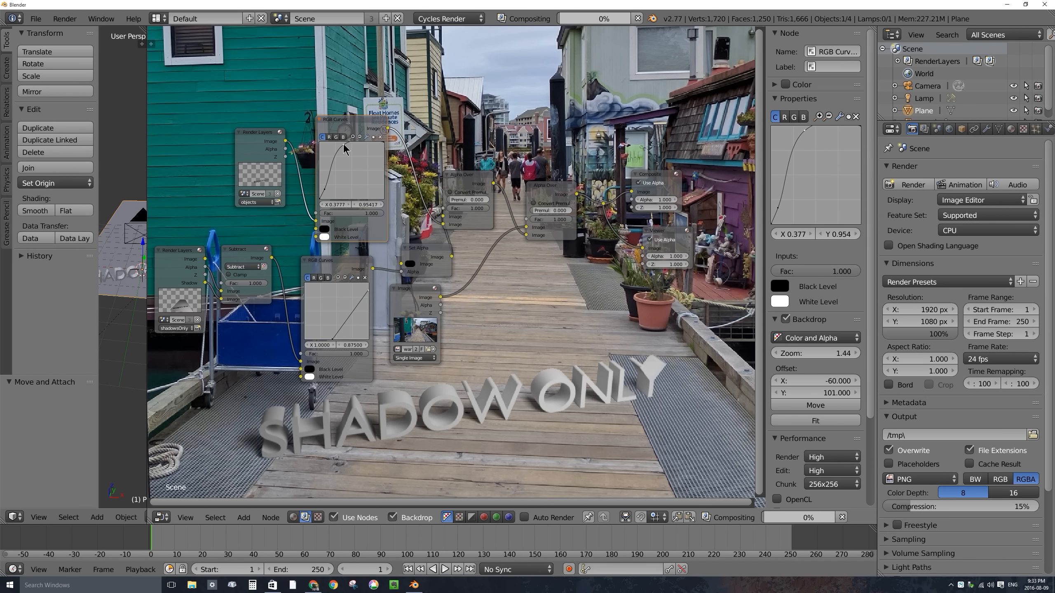
click(329, 137)
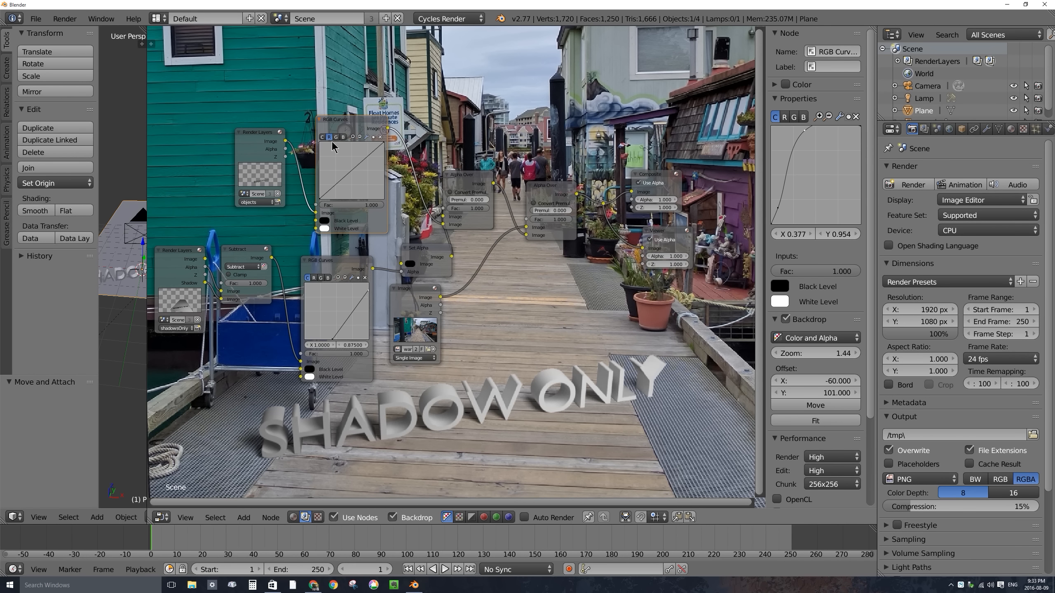
drag(346, 177, 346, 169)
click(336, 137)
click(343, 137)
click(336, 137)
click(329, 137)
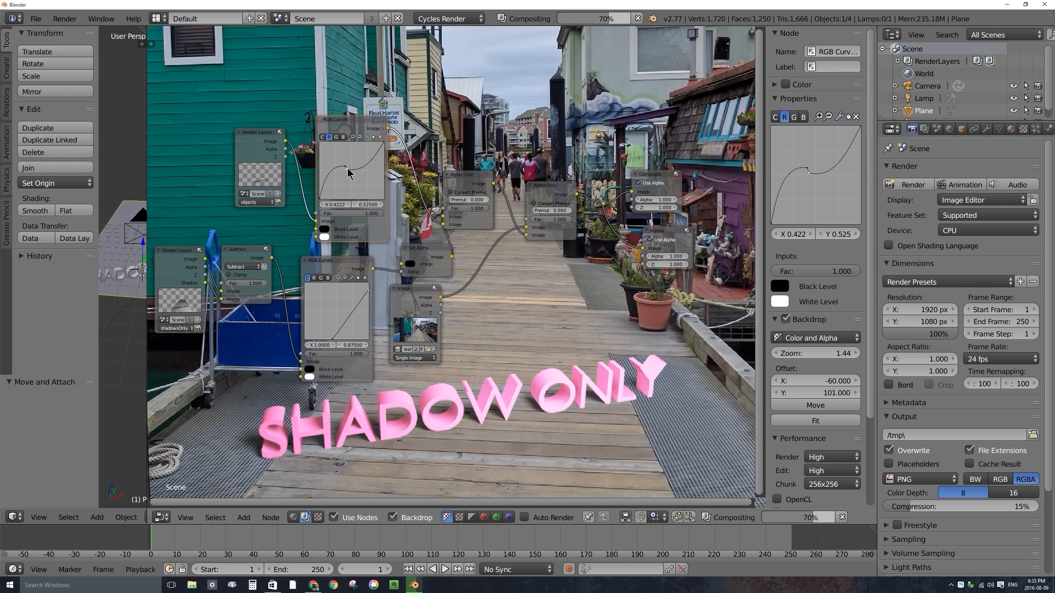
- Replace the text's red curve point with one at about X 0.503, Y 0.441 and lower the combined curve's upper point to about X 0.425, Y 0.816
click(380, 138)
click(351, 172)
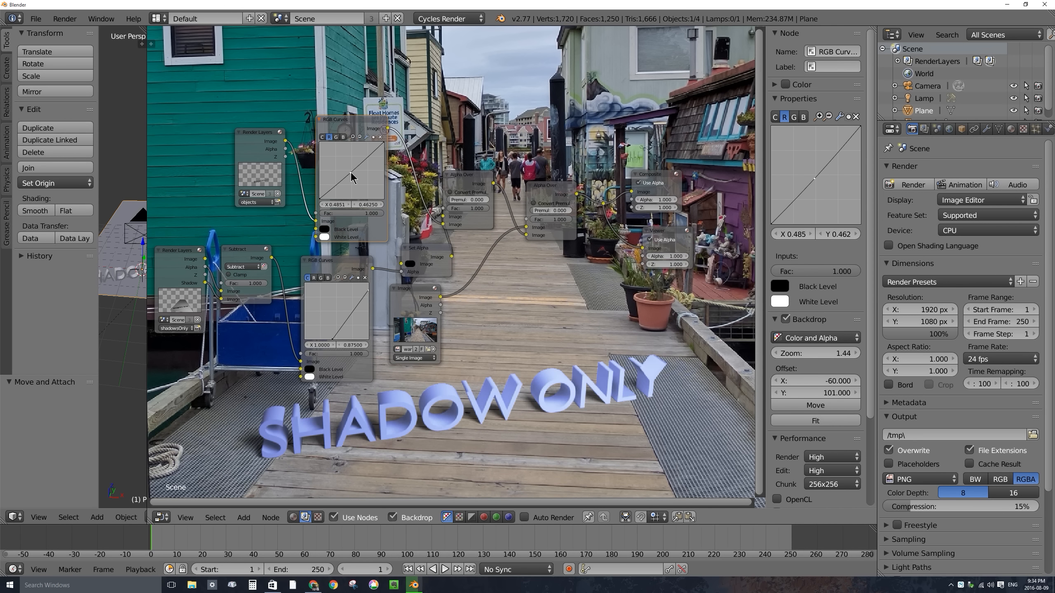
drag(351, 172, 352, 175)
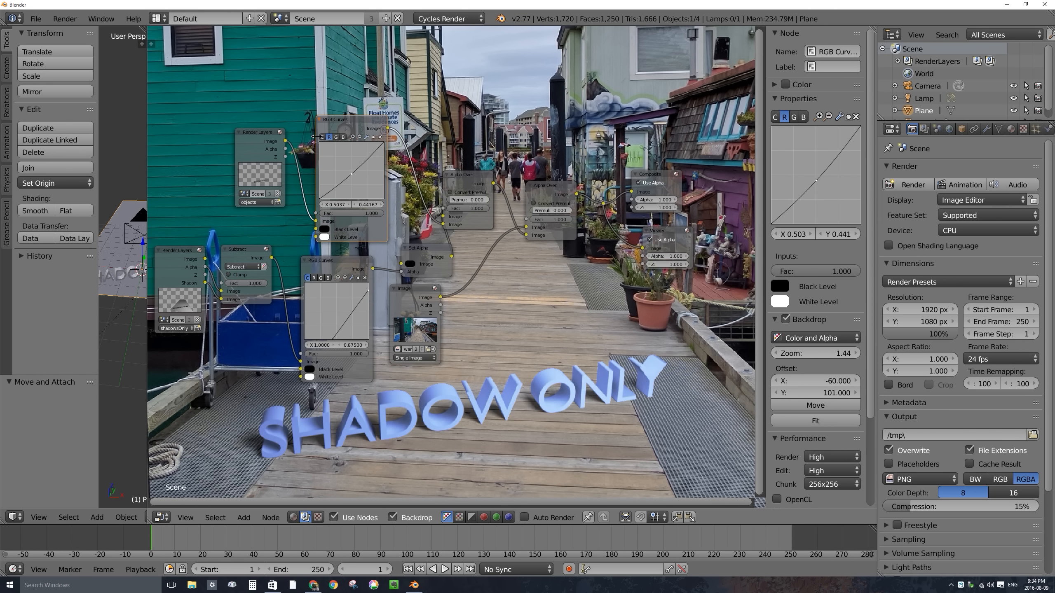
click(322, 138)
drag(344, 146, 347, 152)
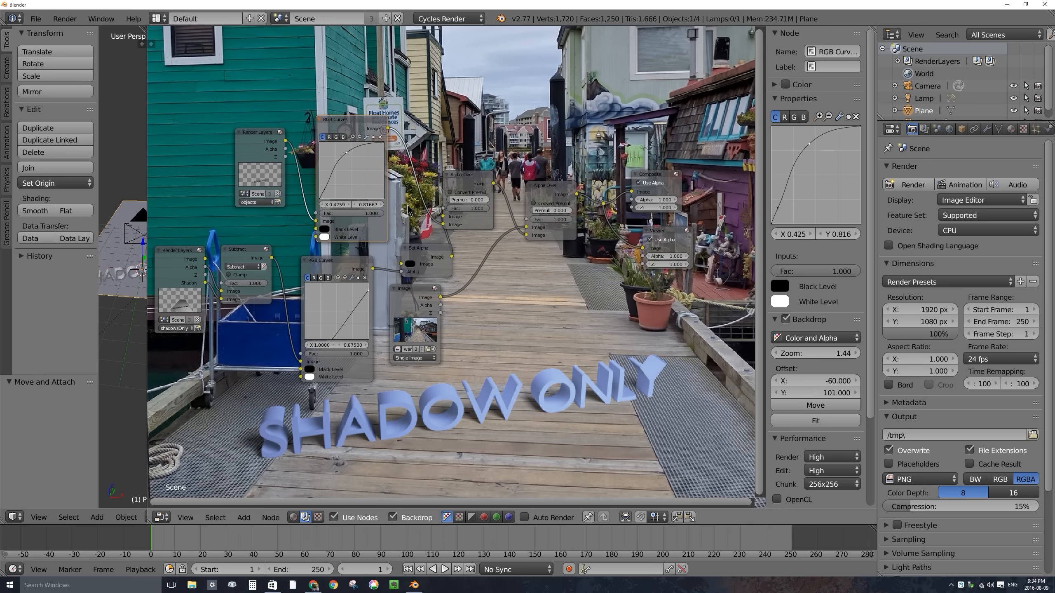
- Spread out the Composite, Viewer and reroute nodes to make room after the second Alpha Over node
drag(643, 174, 687, 160)
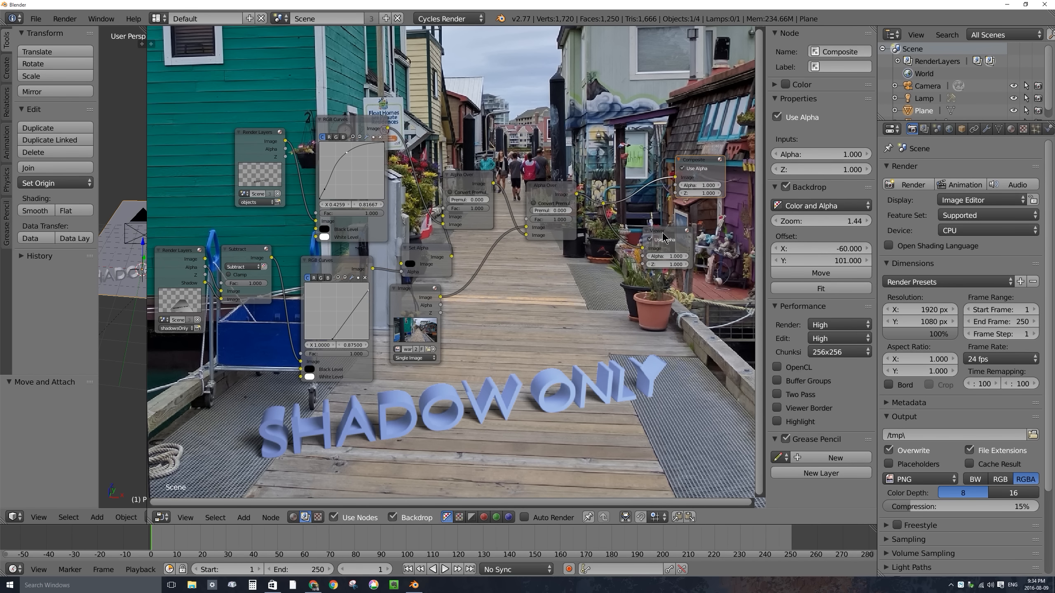
drag(661, 233, 688, 228)
drag(604, 203, 637, 204)
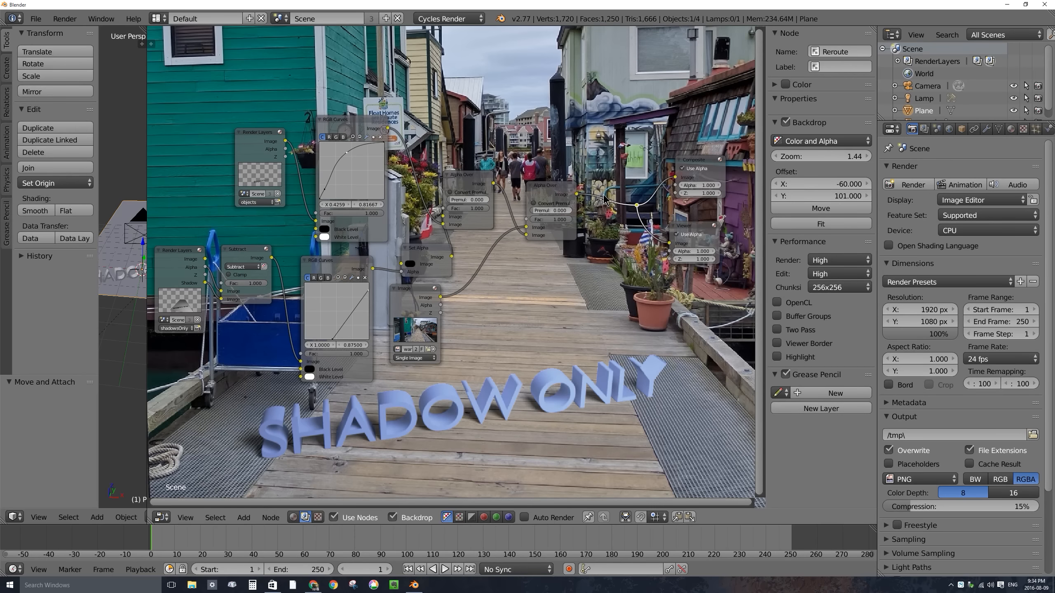
mouse_move(544, 183)
mouse_down()
mouse_move(567, 175)
mouse_move(546, 183)
mouse_up()
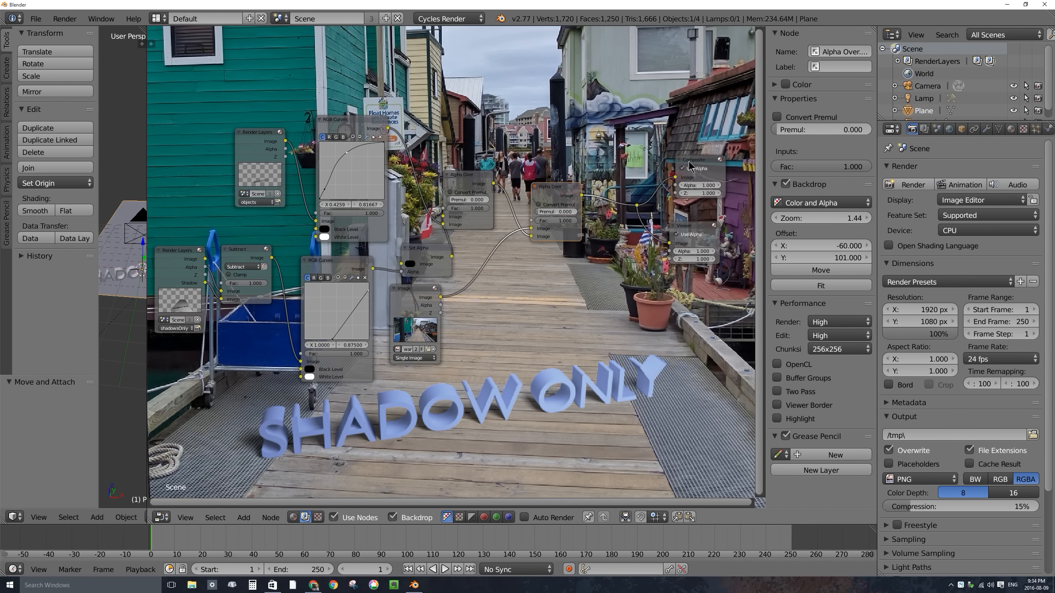
drag(694, 162, 682, 165)
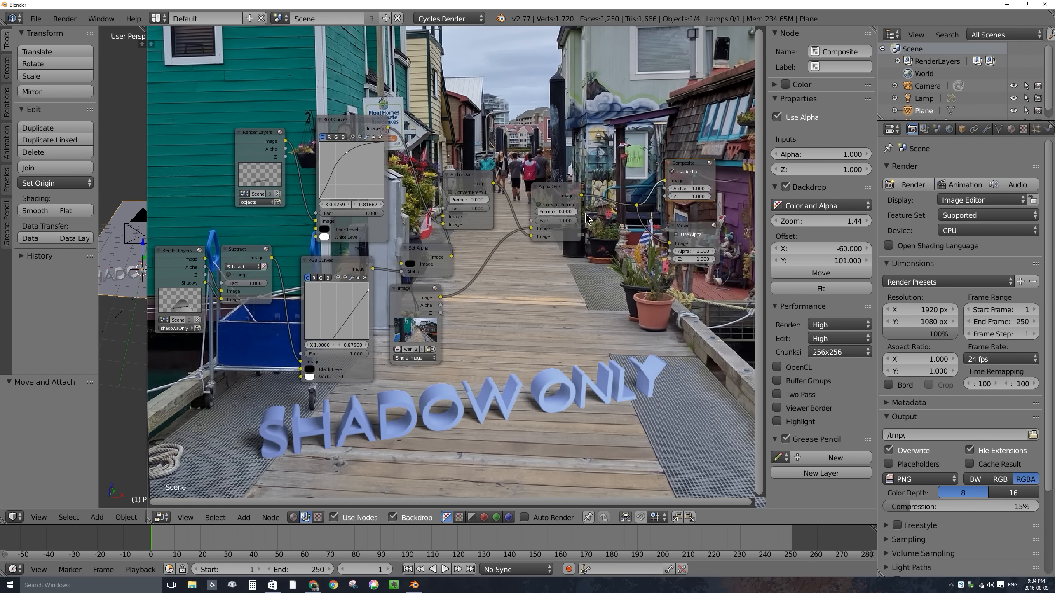
- Insert a Color Balance node between the second Alpha Over and the output nodes
key(shift+a)
mouse_move(601, 212)
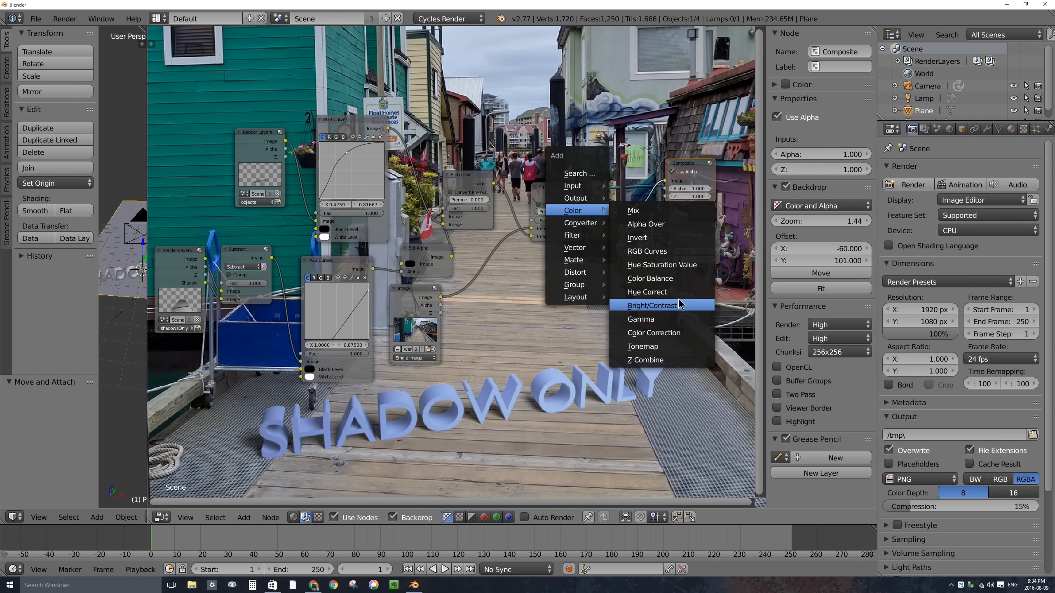
click(676, 284)
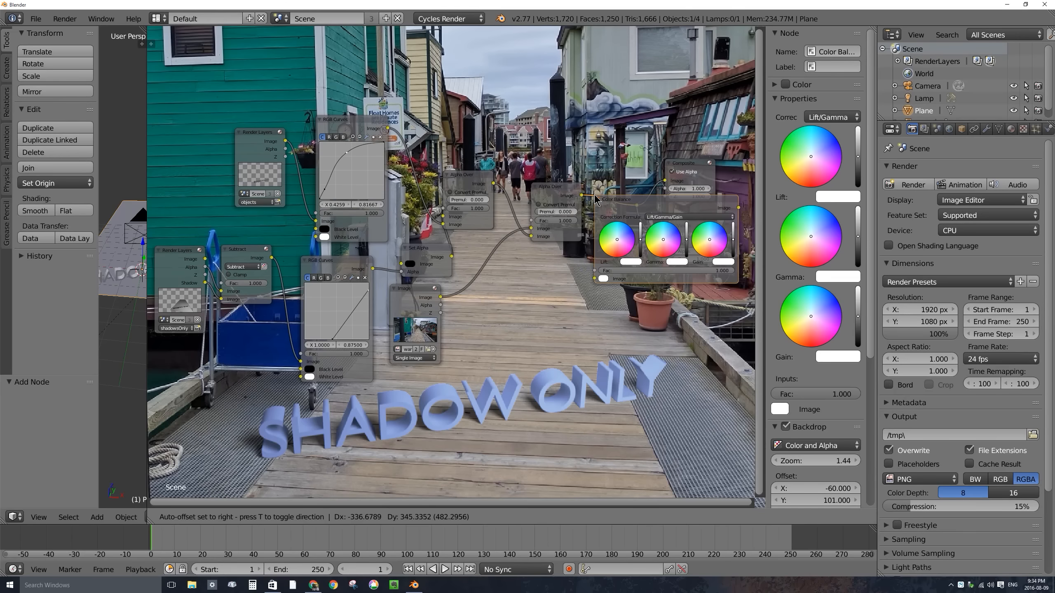
click(615, 272)
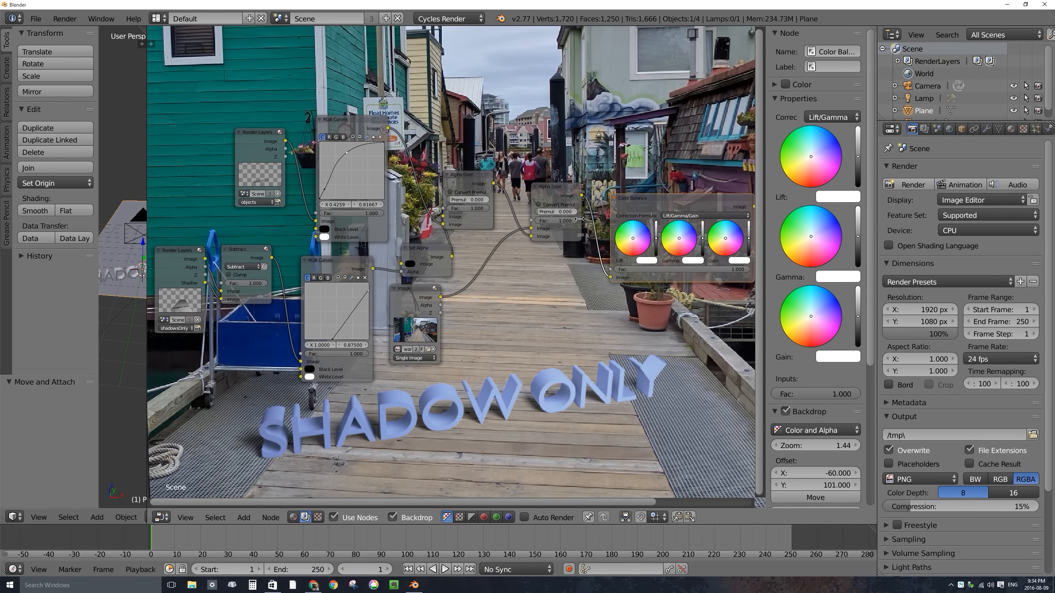
- Grade the whole composite in Color Balance with a slightly reddish lift, a faint bluish gamma and a faint yellowish gain
drag(634, 242, 632, 248)
click(683, 233)
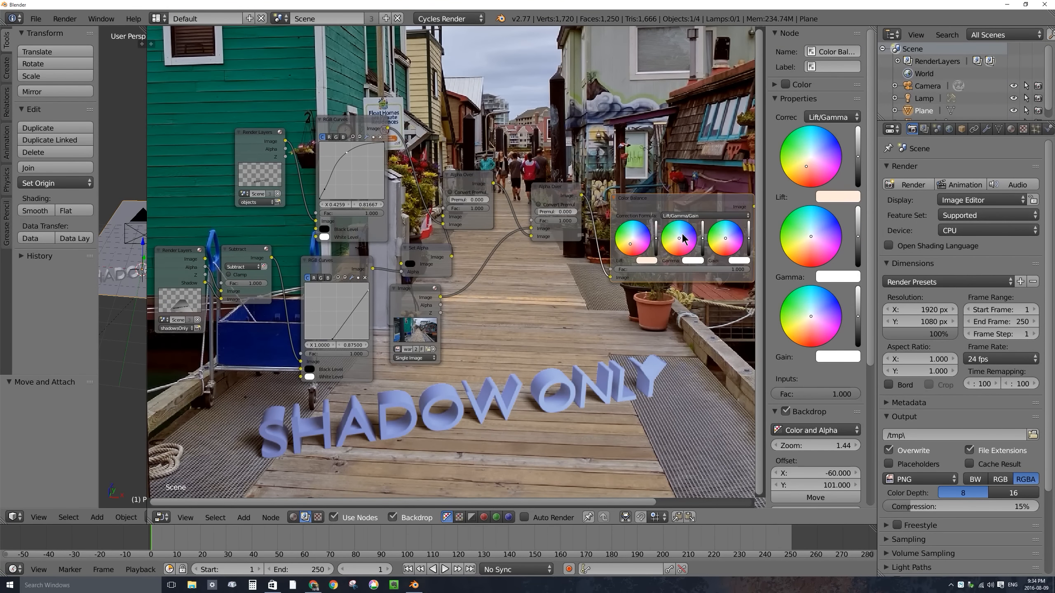
drag(725, 241, 684, 242)
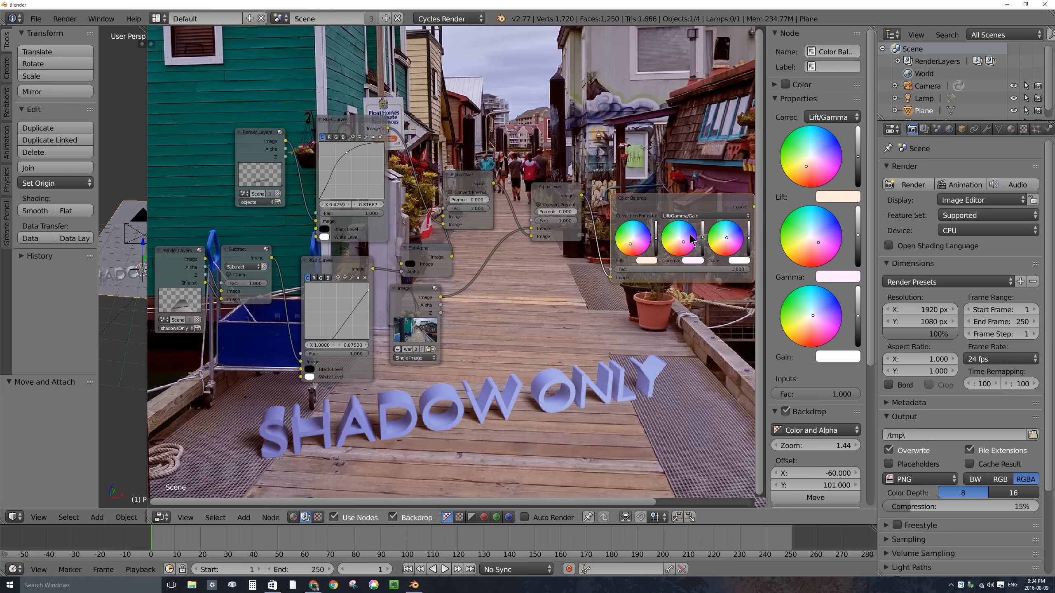
drag(678, 243, 633, 241)
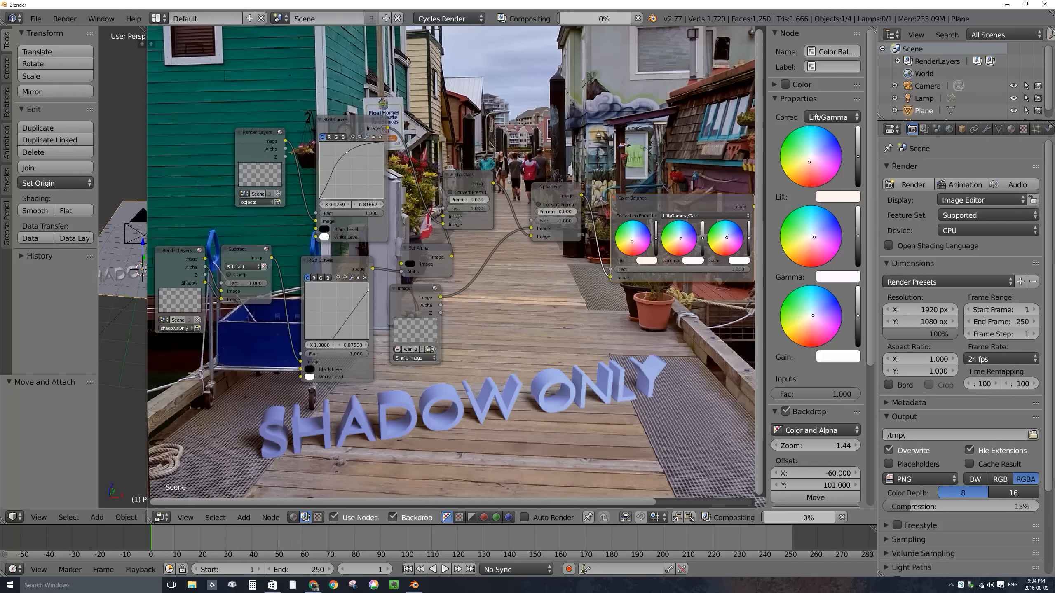
drag(717, 242, 722, 239)
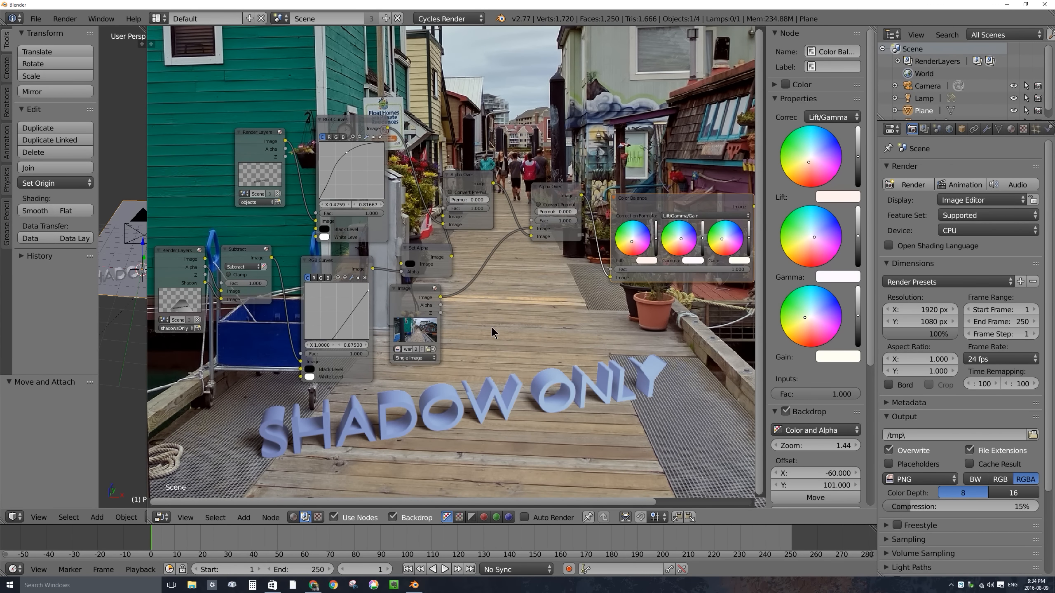
- Shrink the backdrop to a zoom of 0.58, render the final image and return to the node setup
key(v)
key(v)
key(v)
key(v)
key(v)
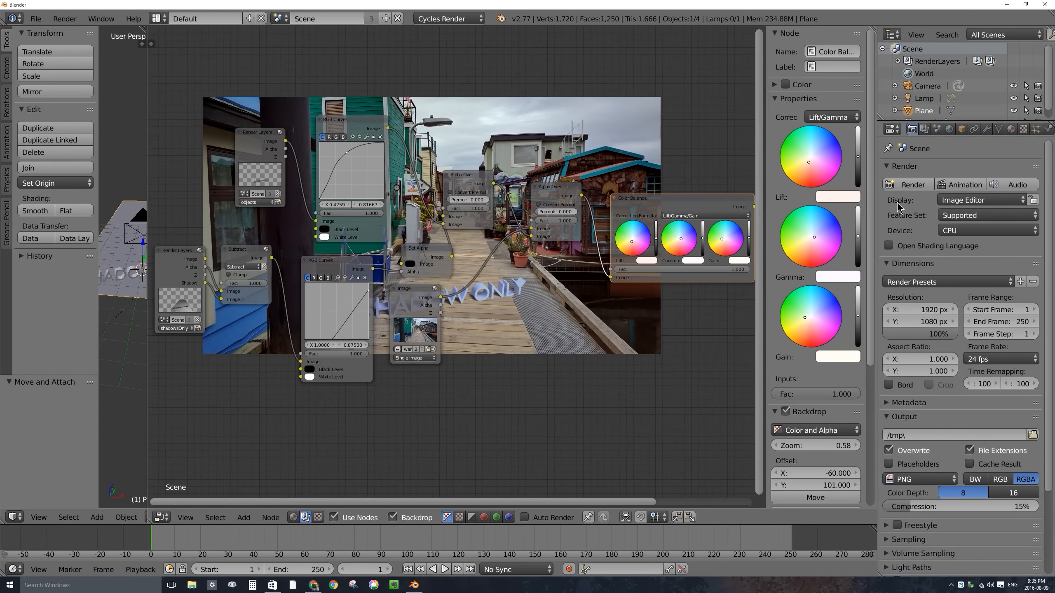
click(909, 186)
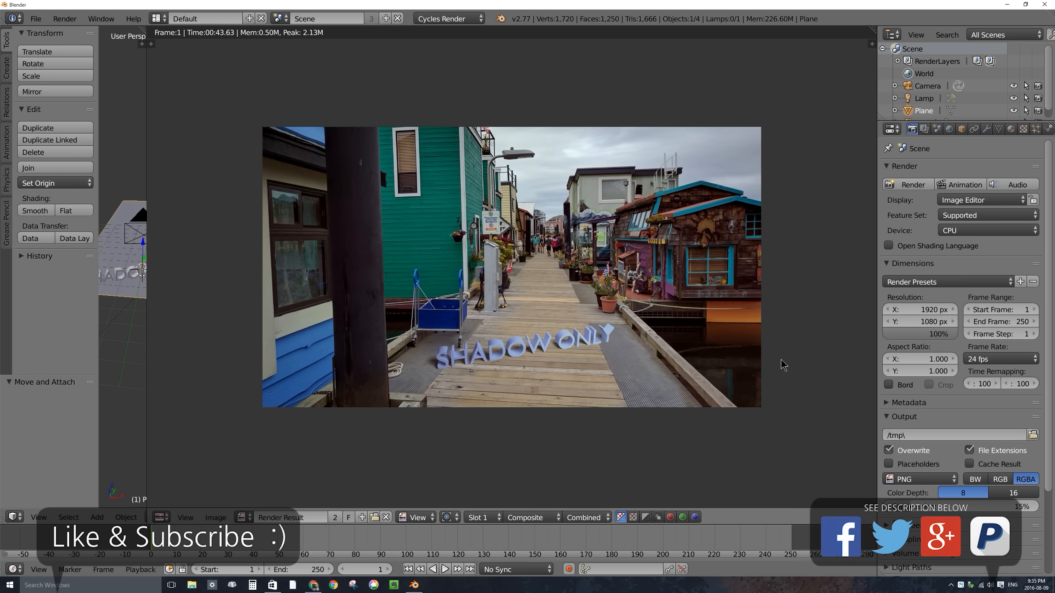
key(Escape)
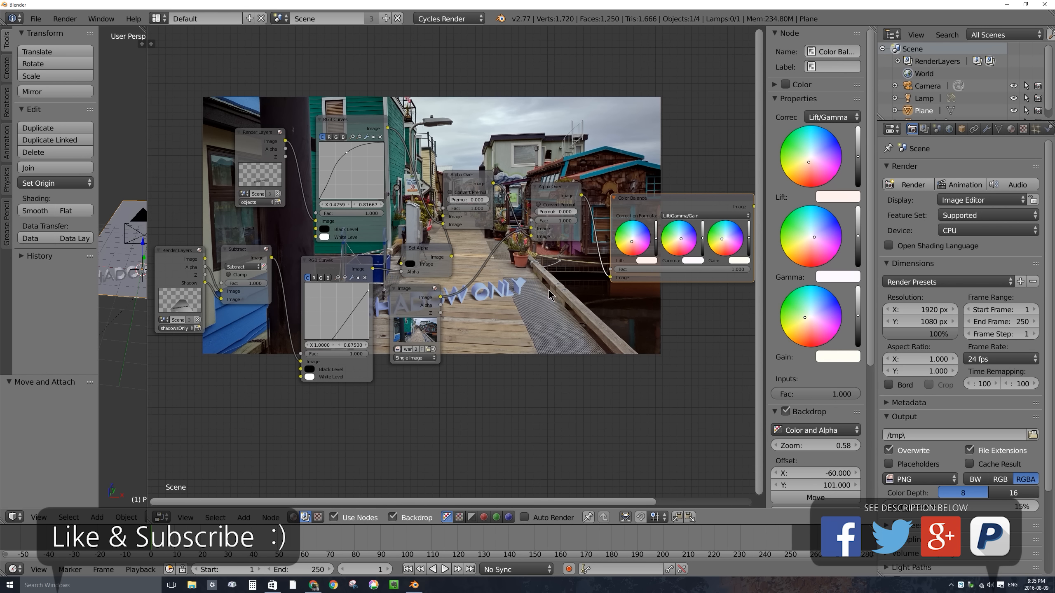
- Shift the backdrop clear of the nodes to offset X -13, Y 707 and maximize the node editor to show the complete node tree
scroll(548, 296, down, 1)
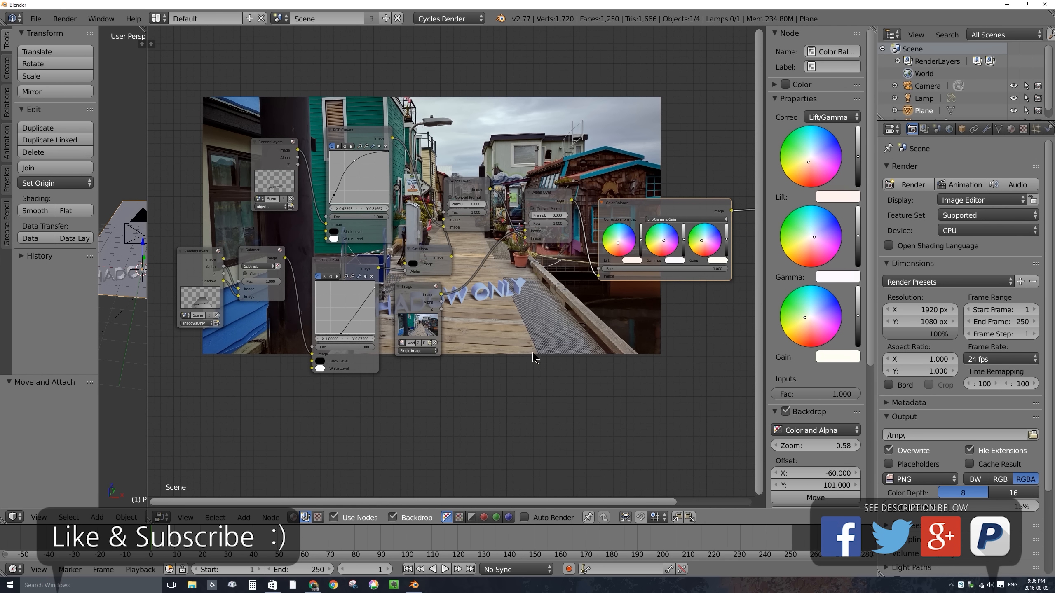
alt+middle_drag(535, 389, 506, 279)
key(ctrl+space)
scroll(559, 254, up, 1)
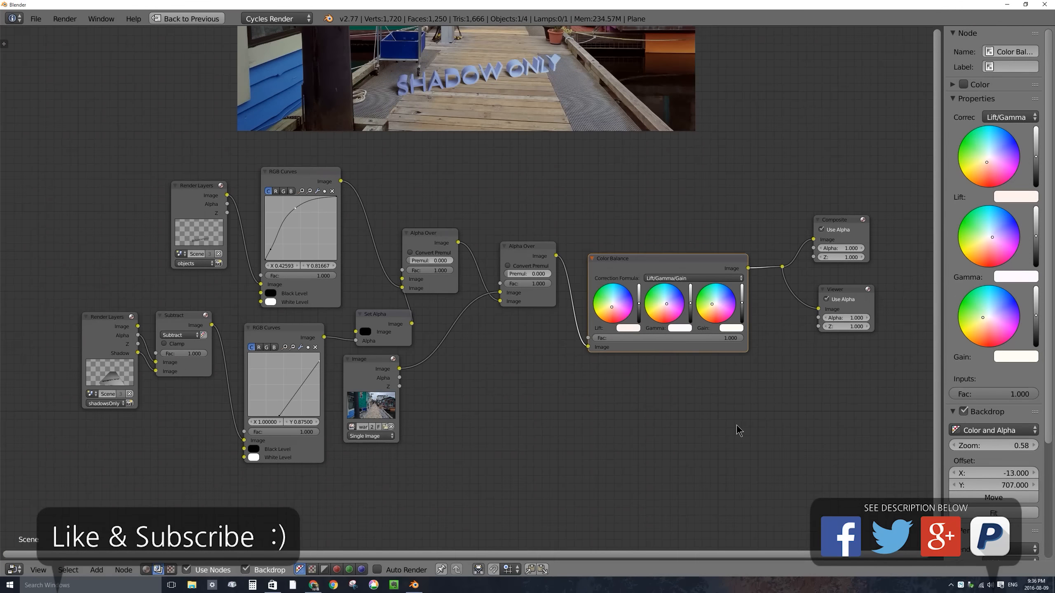